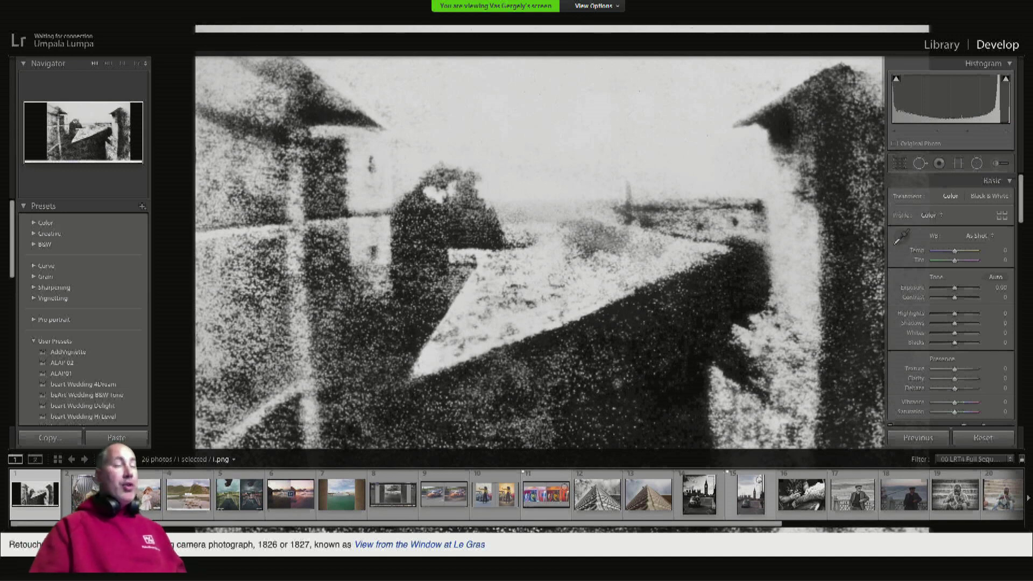
View the balloon photo, the tattoo photo, and the black-and-white London taxi photo 14.jpg against its colour original 15.CR2.
left_click(86, 493)
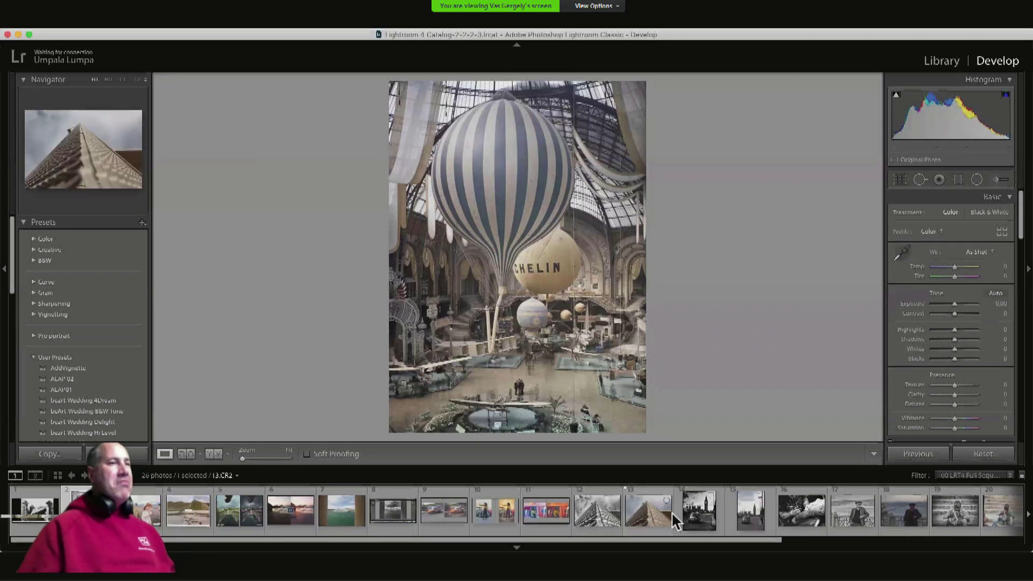
left_click(694, 529)
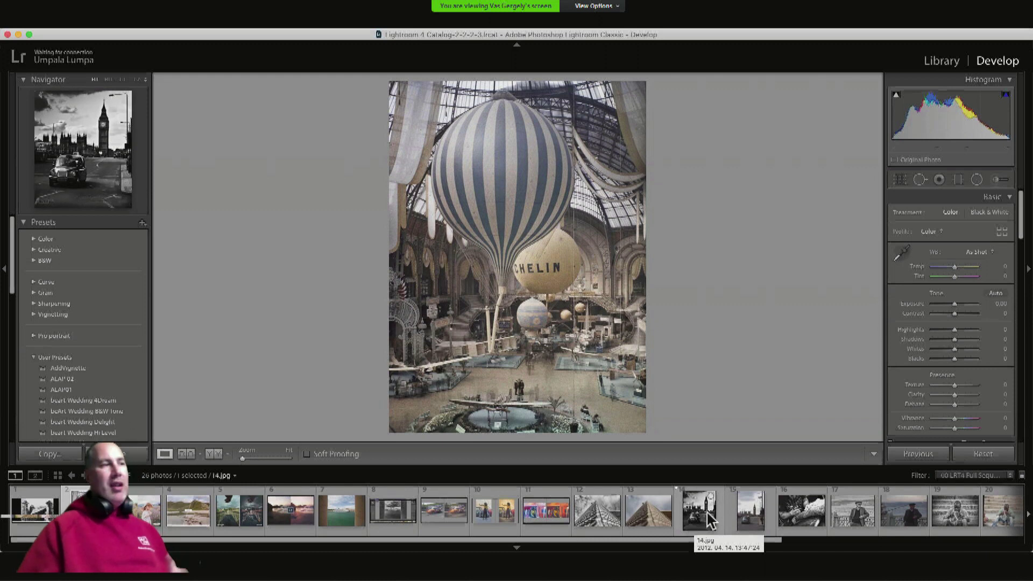
left_click(705, 520)
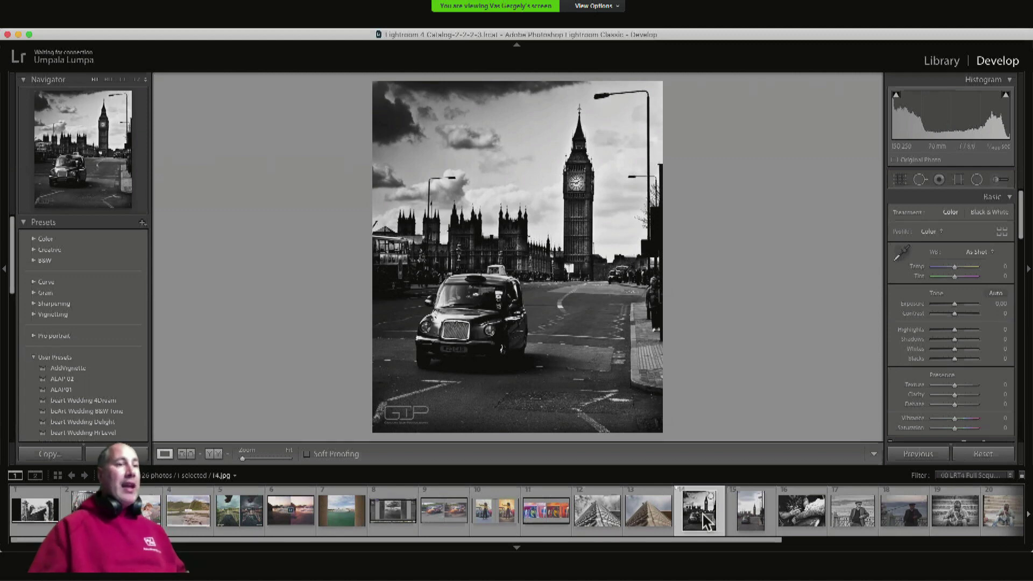
left_click(749, 516)
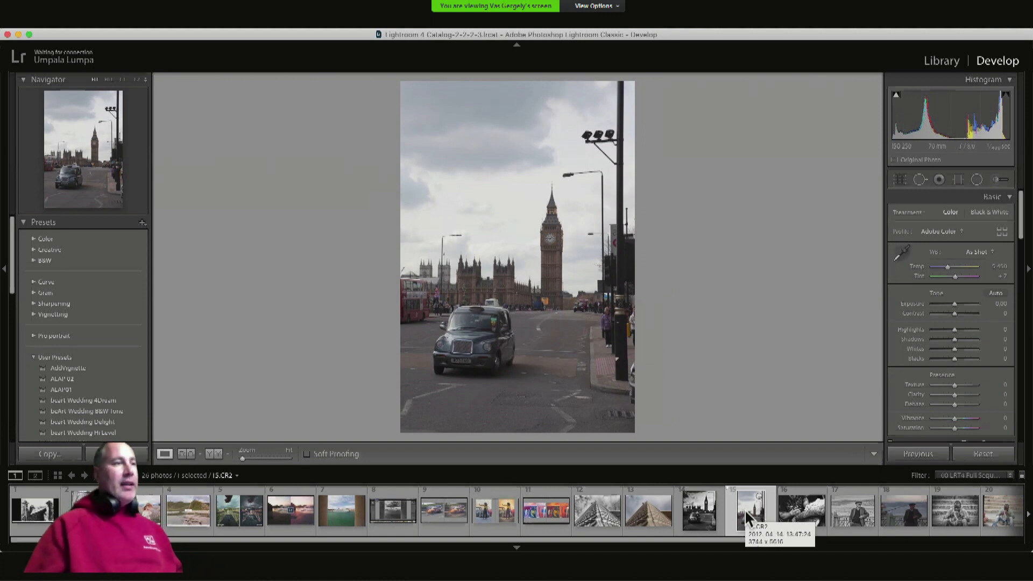
left_click(702, 517)
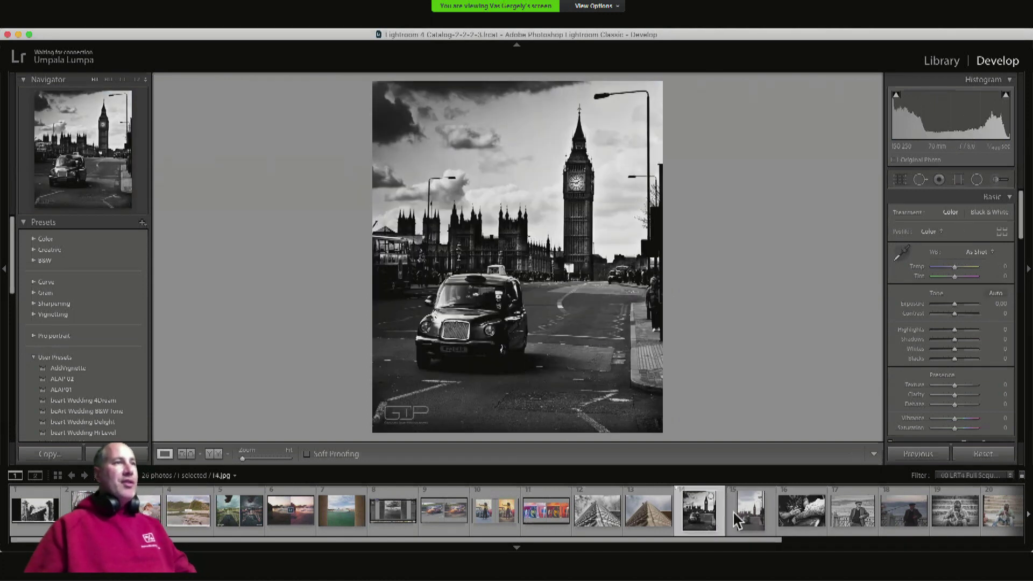
left_click(723, 517)
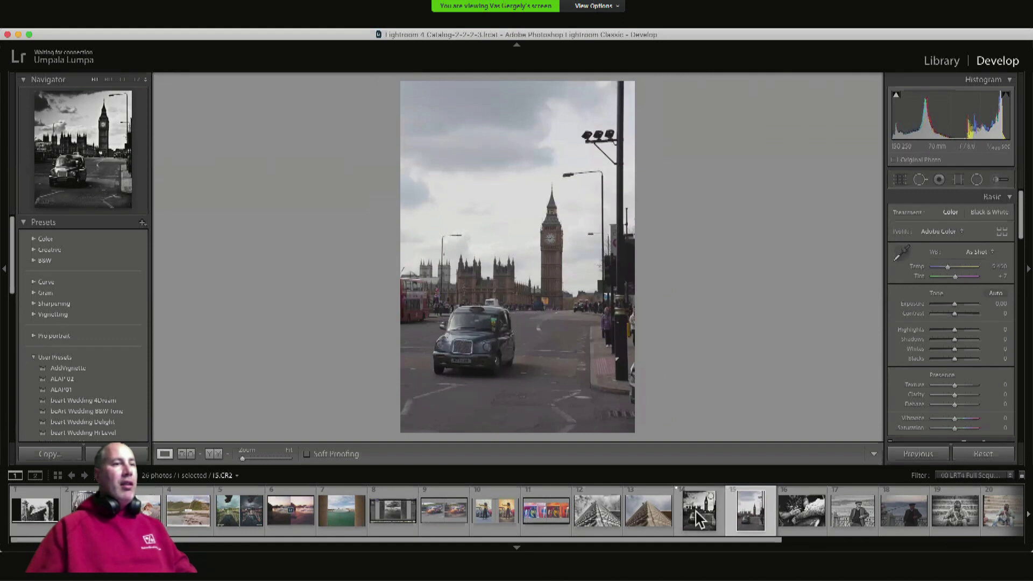
left_click(699, 518)
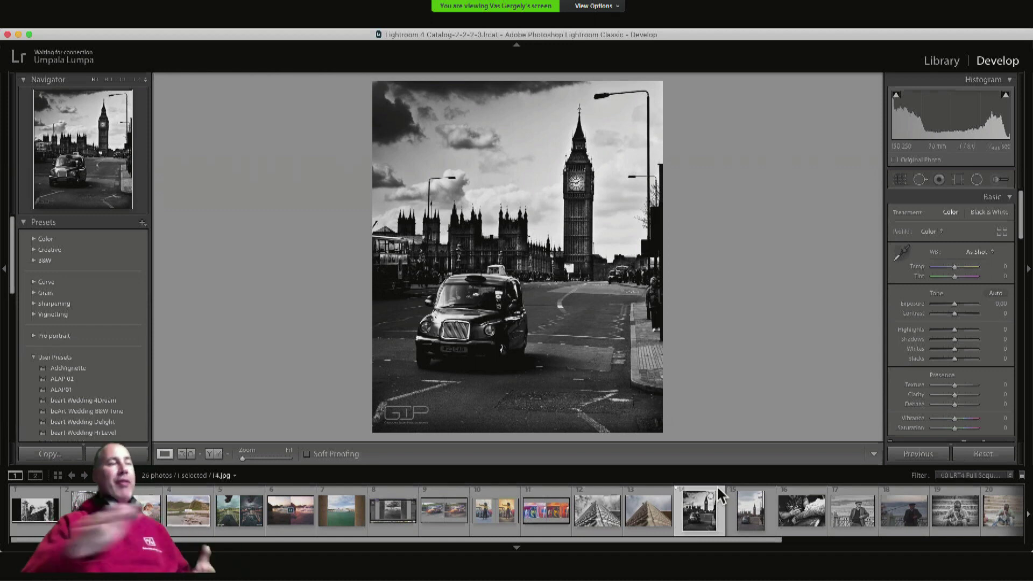
left_click(798, 513)
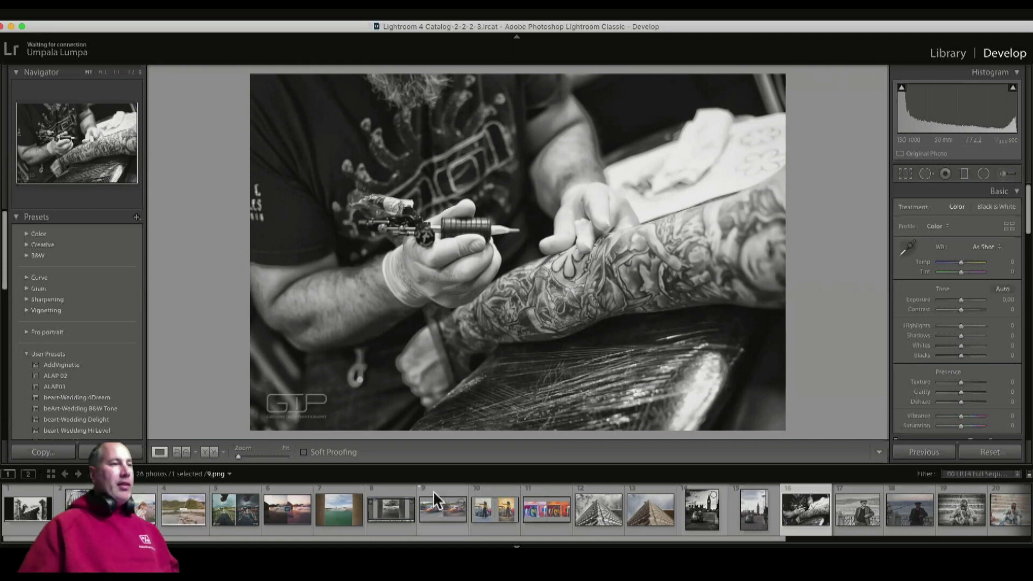
On the cruise ship screenshot 8.png, set Highlights to -61, Shadows to +59 and Blacks to -31.
left_click(382, 509)
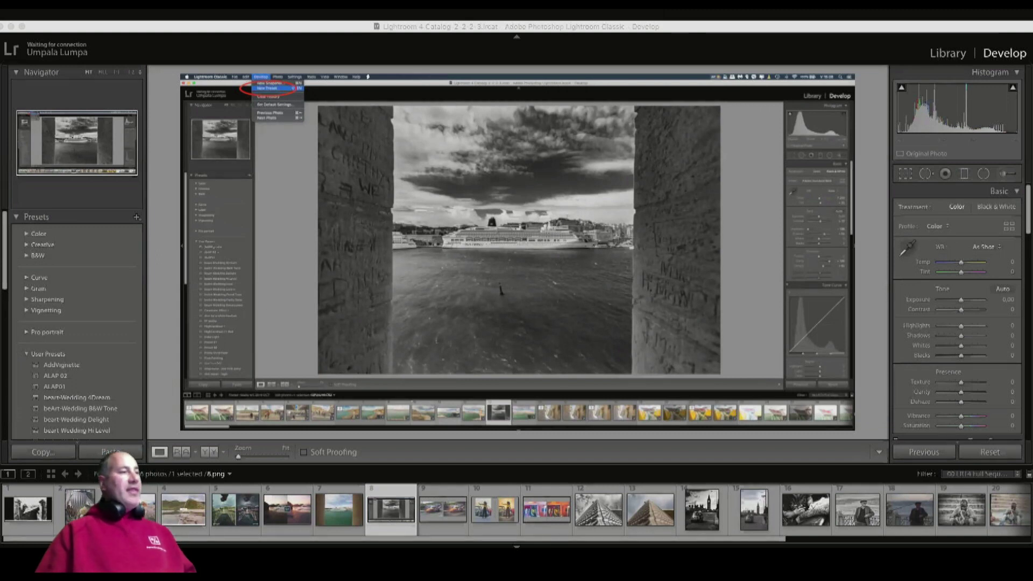
left_click(345, 485)
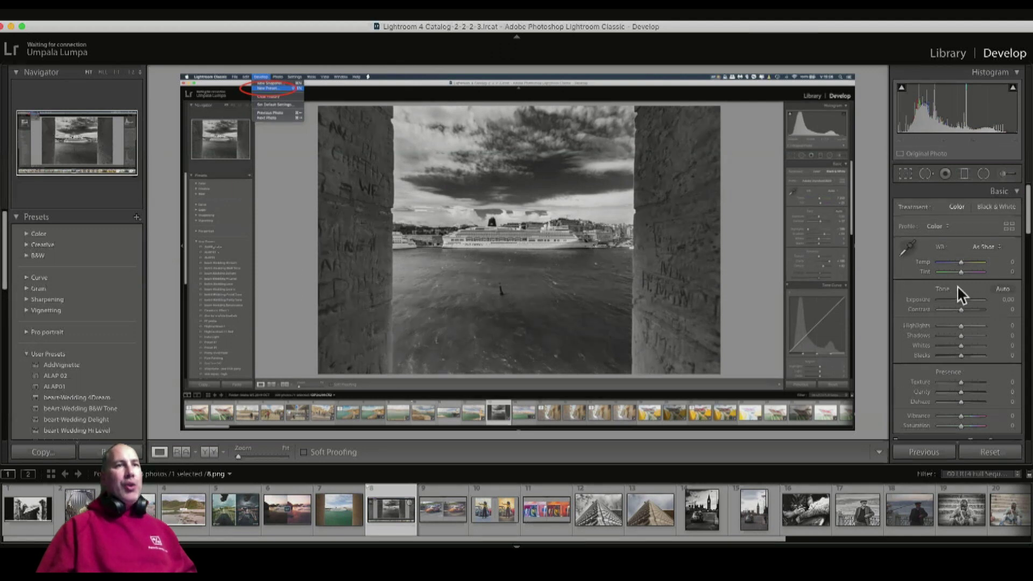
scroll(947, 288, "down", 3)
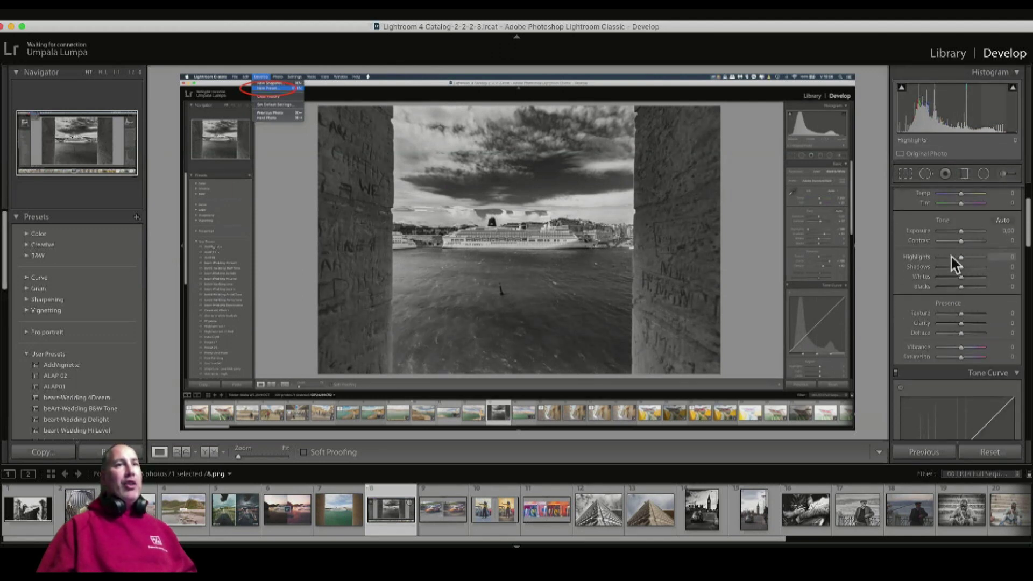
left_click_drag(952, 256, 956, 284)
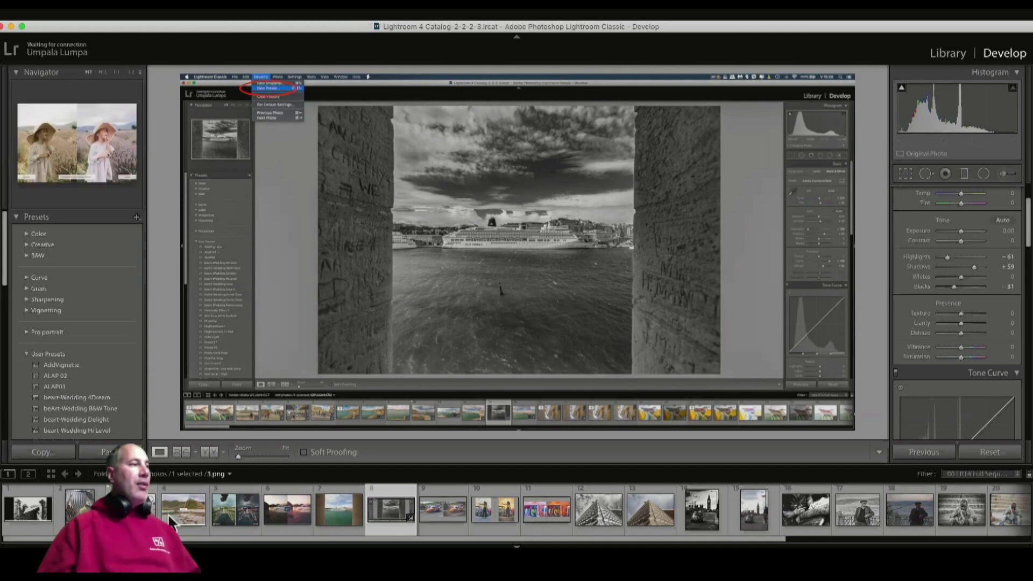
View the before-and-after preset samples 6.png, 5.png, 3.png and 4.png, and look through the list of user presets.
left_click(288, 505)
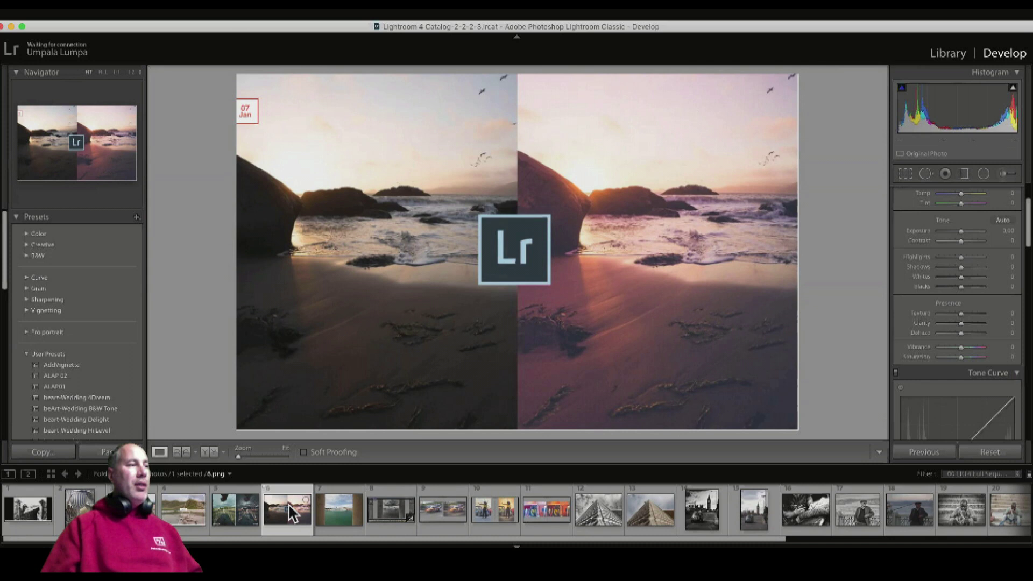
left_click(241, 512)
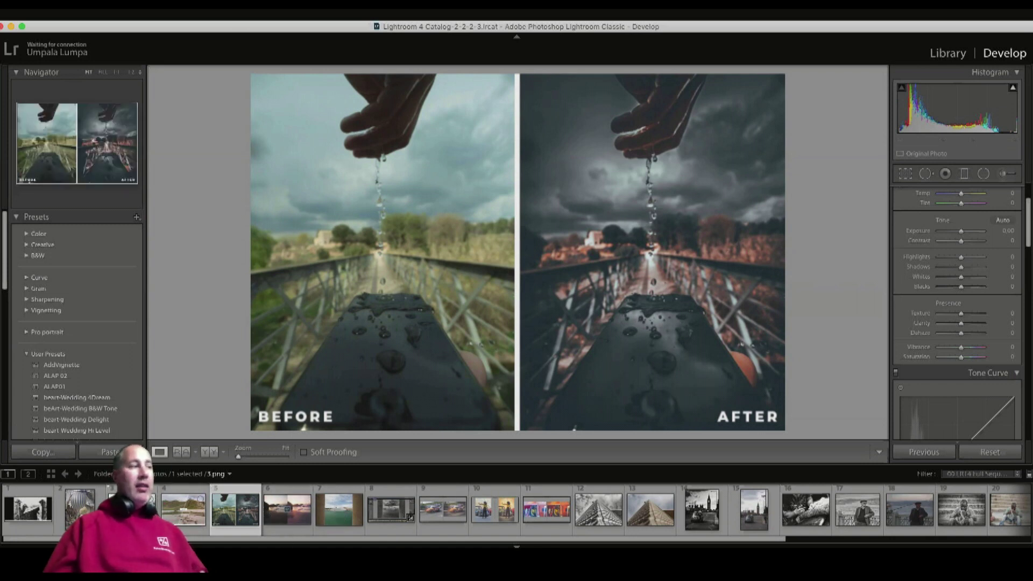
left_click(132, 509)
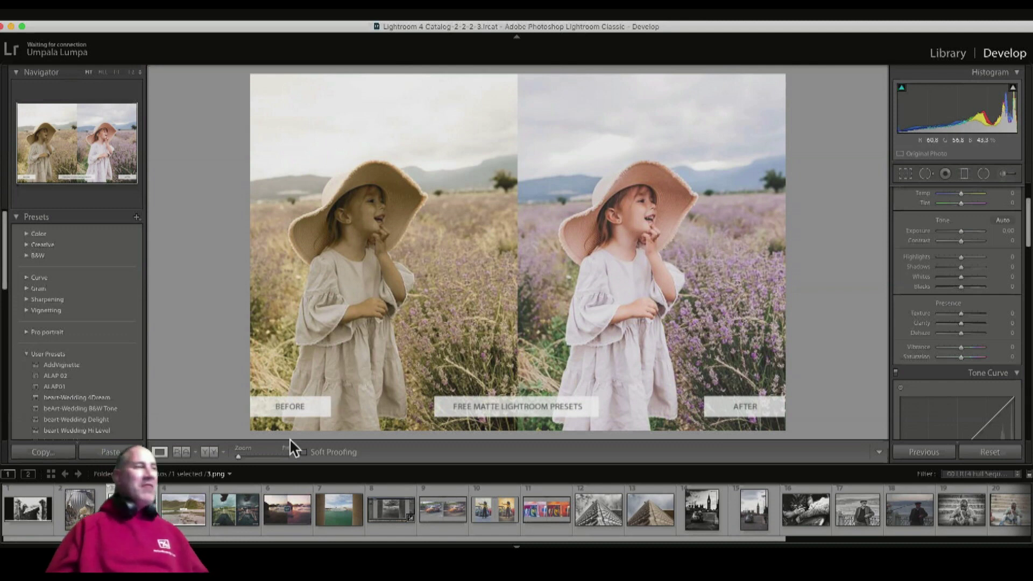
key("Right")
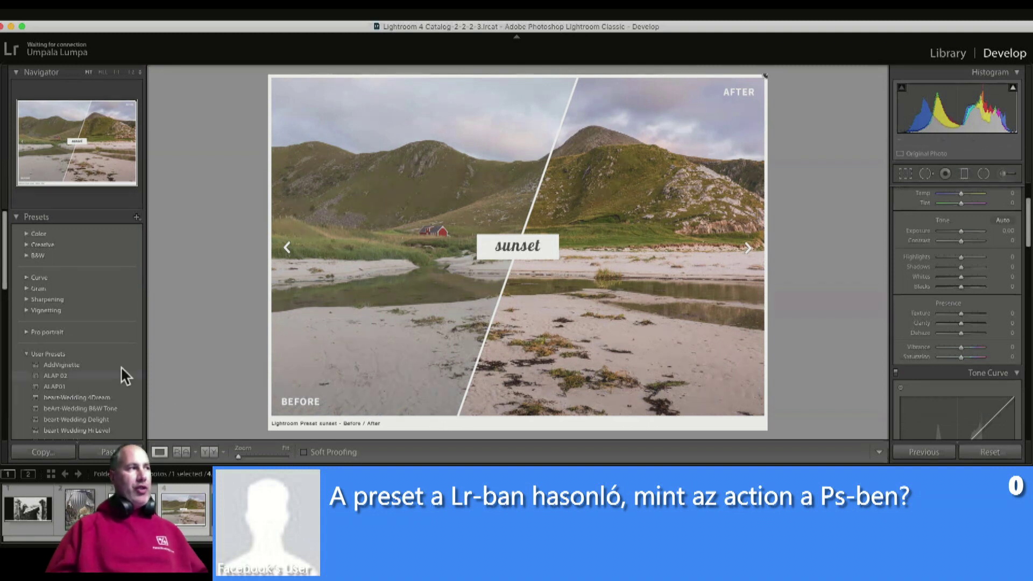
scroll(94, 357, "down", 10)
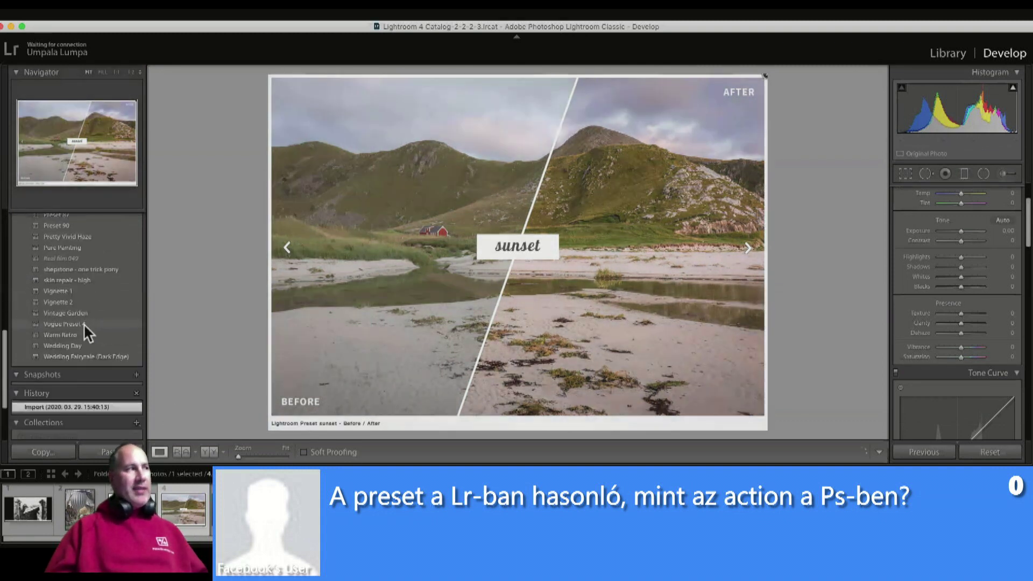
scroll(83, 323, "down", 3)
scroll(67, 375, "up", 5)
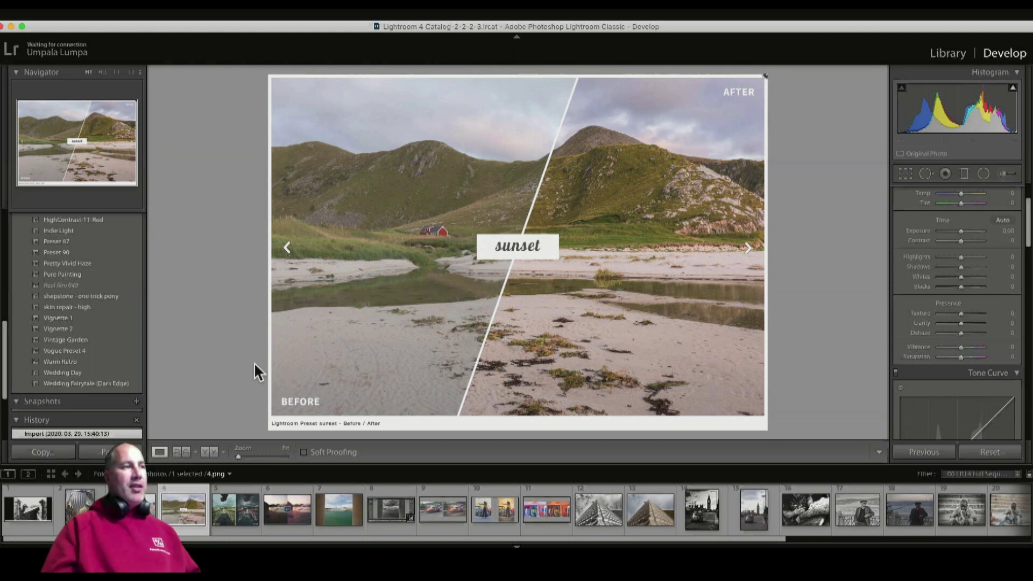
View the before-and-after comparisons 9.png, 10.png and 11.png and return to the cruise ship screenshot 8.png.
left_click(433, 511)
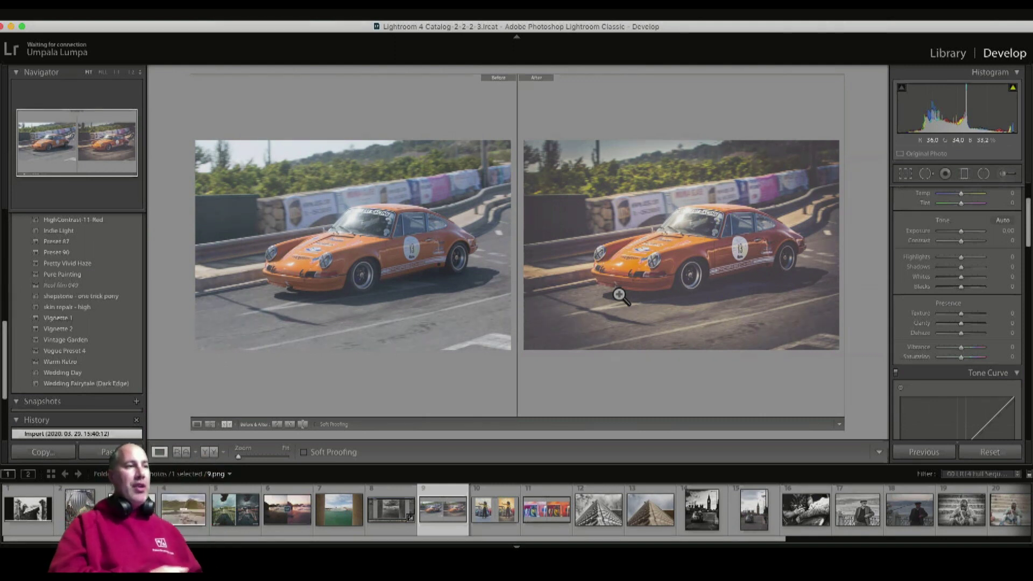
left_click(490, 507)
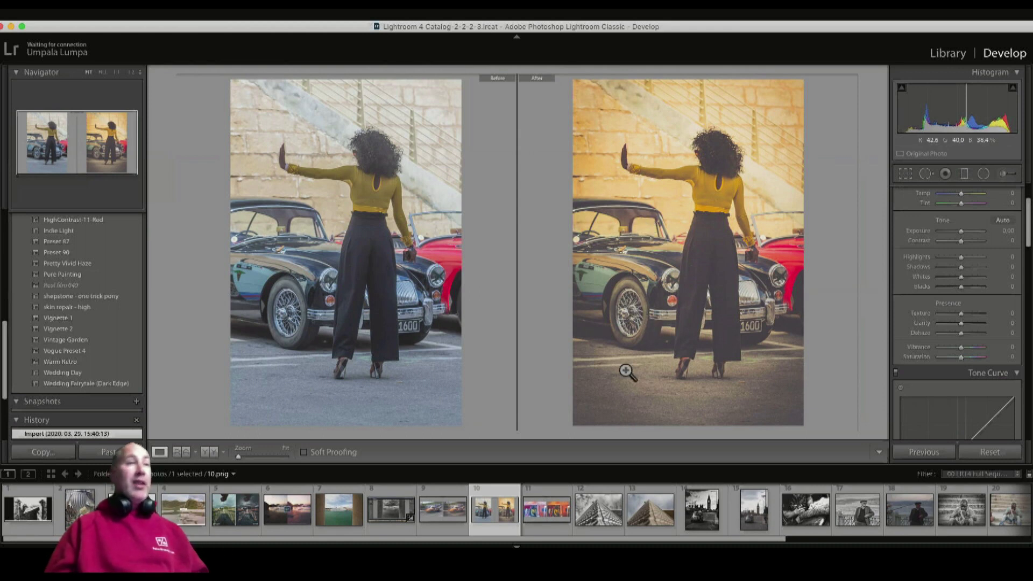
left_click(543, 504)
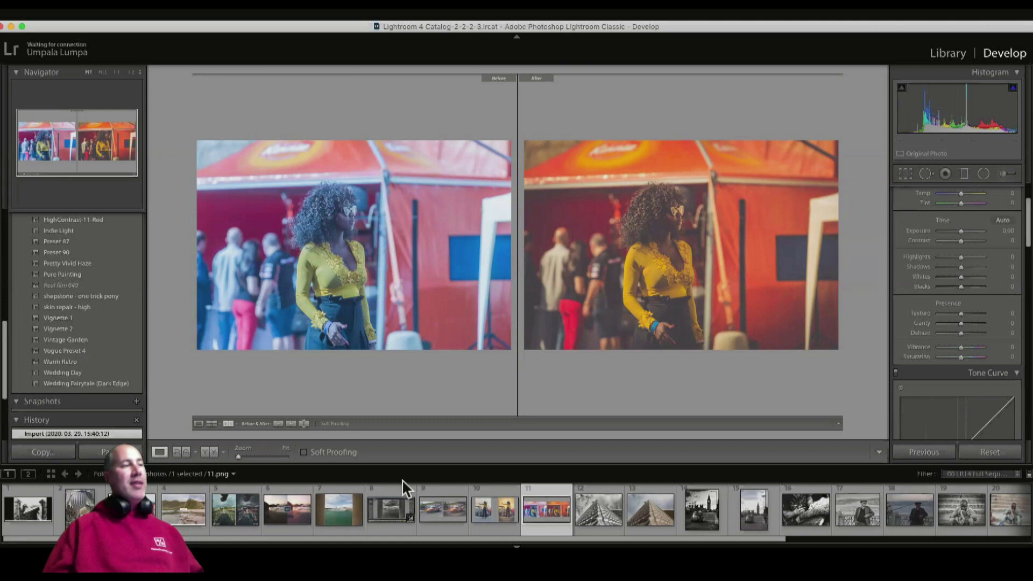
left_click(373, 500)
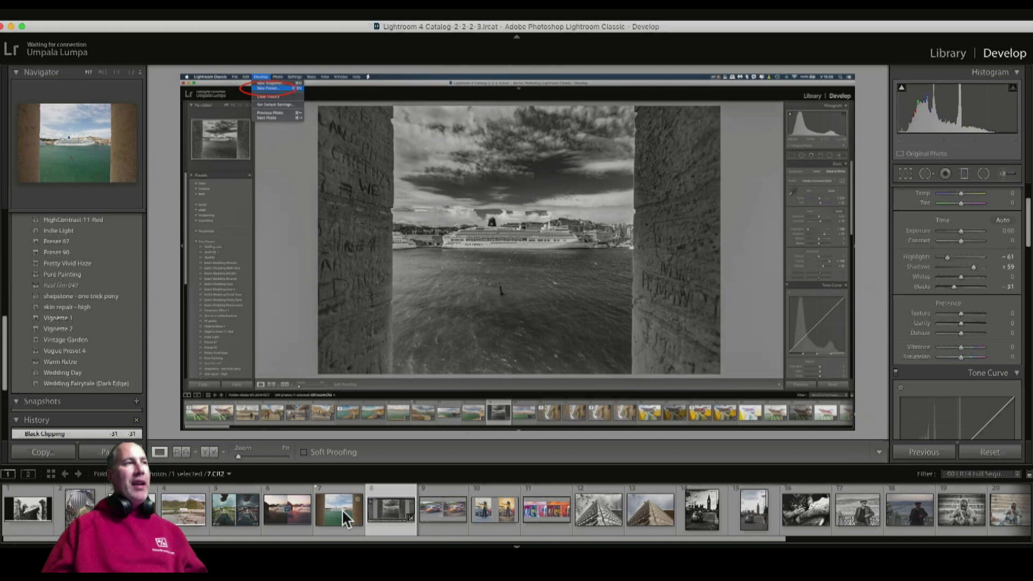
Apply the Pretty Vivid Haze preset to the cruise ship photo 7.CR2 and review its develop settings.
left_click(341, 509)
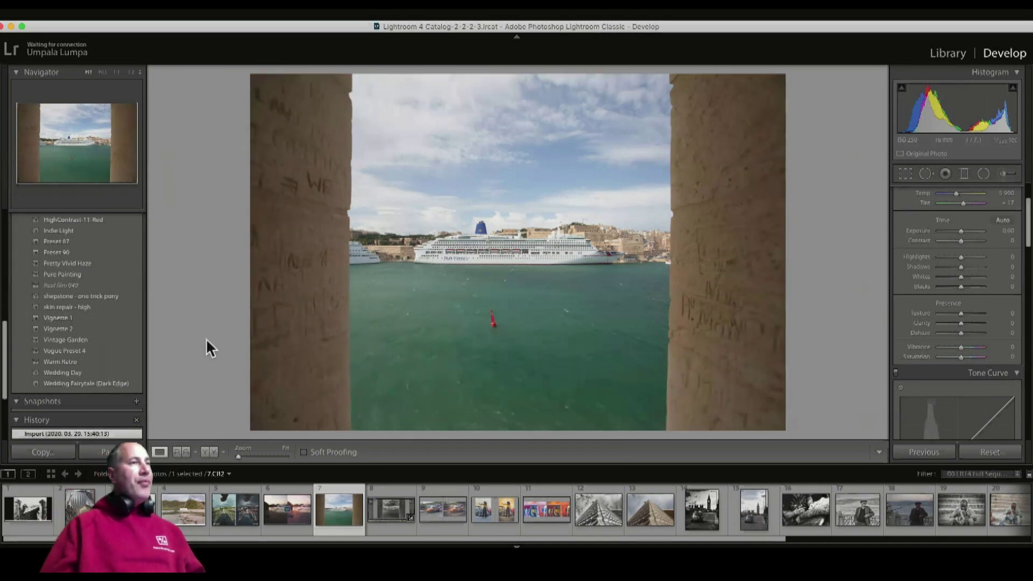
scroll(125, 331, "up", 3)
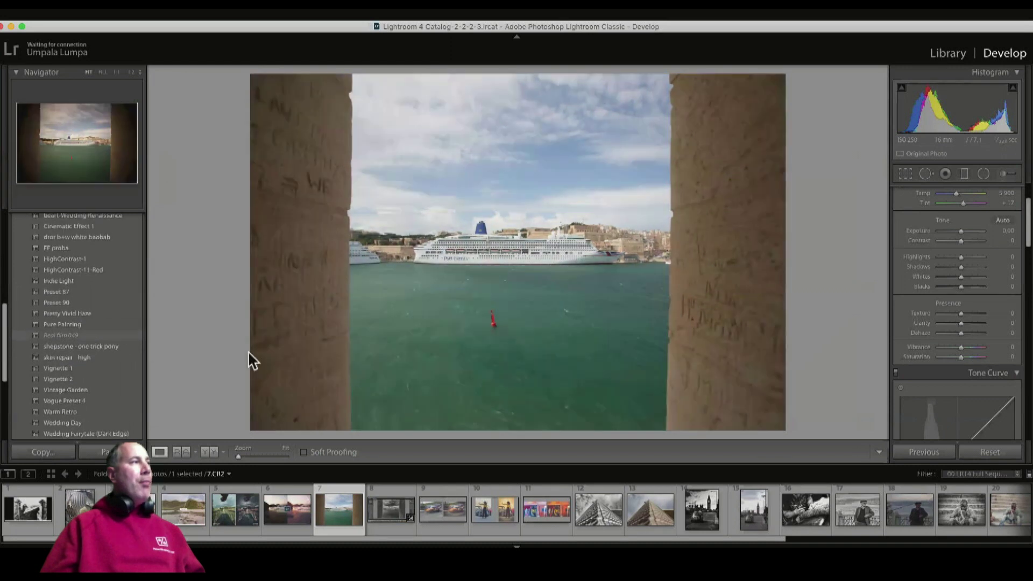
left_click(59, 313)
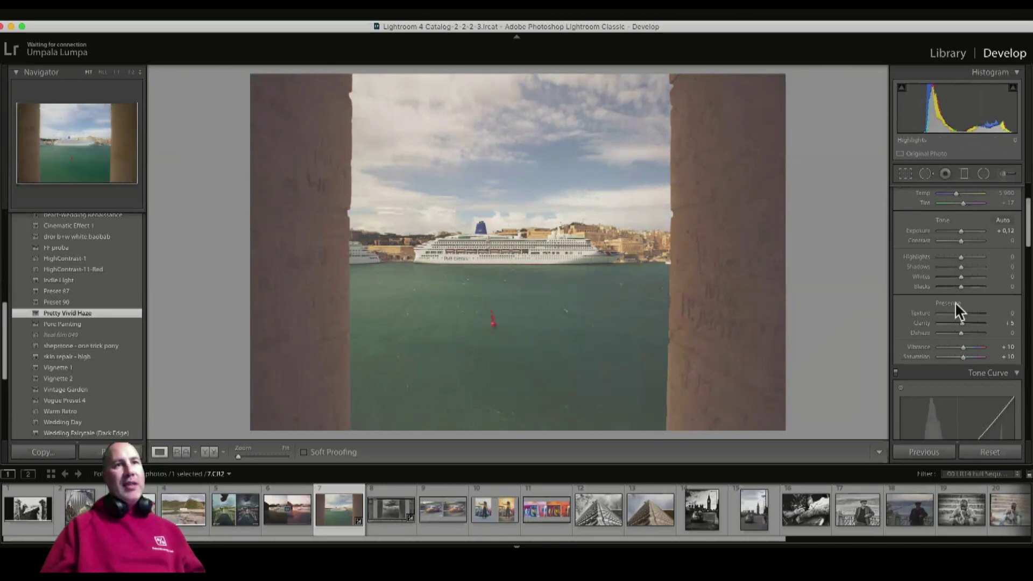
left_click_drag(549, 302, 946, 268)
scroll(945, 267, "down", 10)
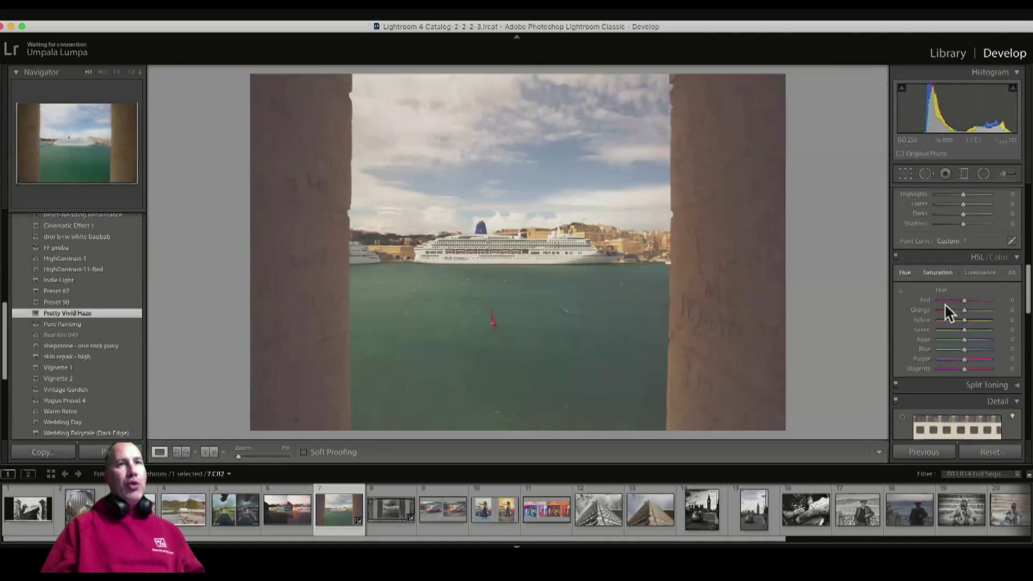
scroll(920, 333, "down", 5)
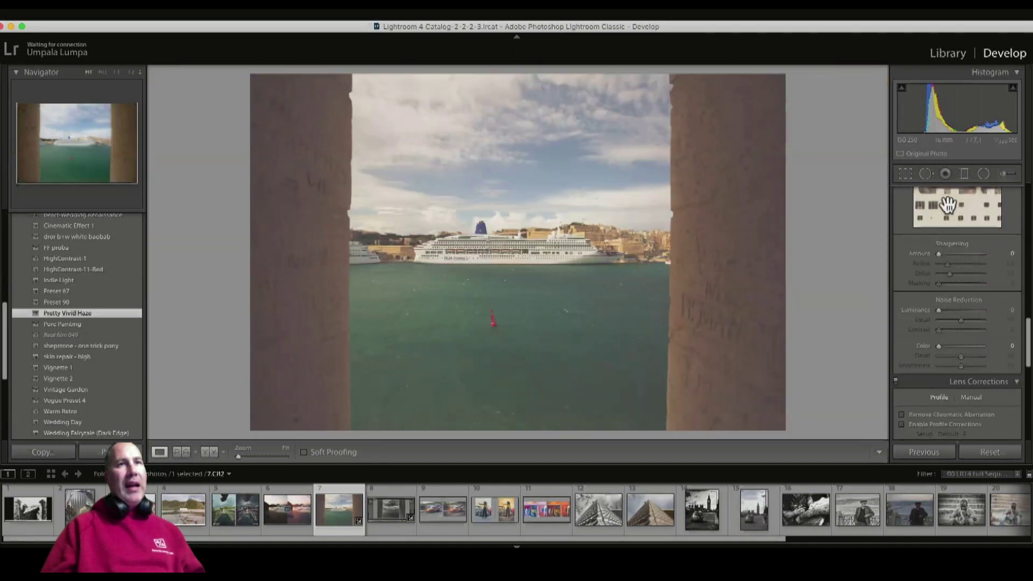
Set Exposure to +0.65, Contrast to +22, Highlights to -100, Shadows to +56, Texture to +48 and Dehaze to +10.
key("super+1")
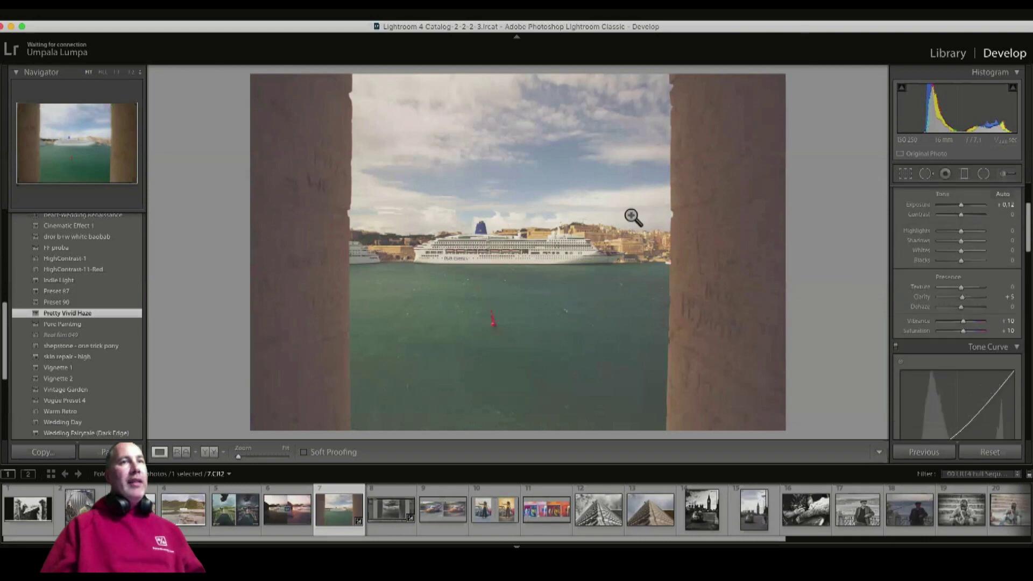
left_click_drag(960, 205, 973, 240)
left_click_drag(961, 287, 972, 286)
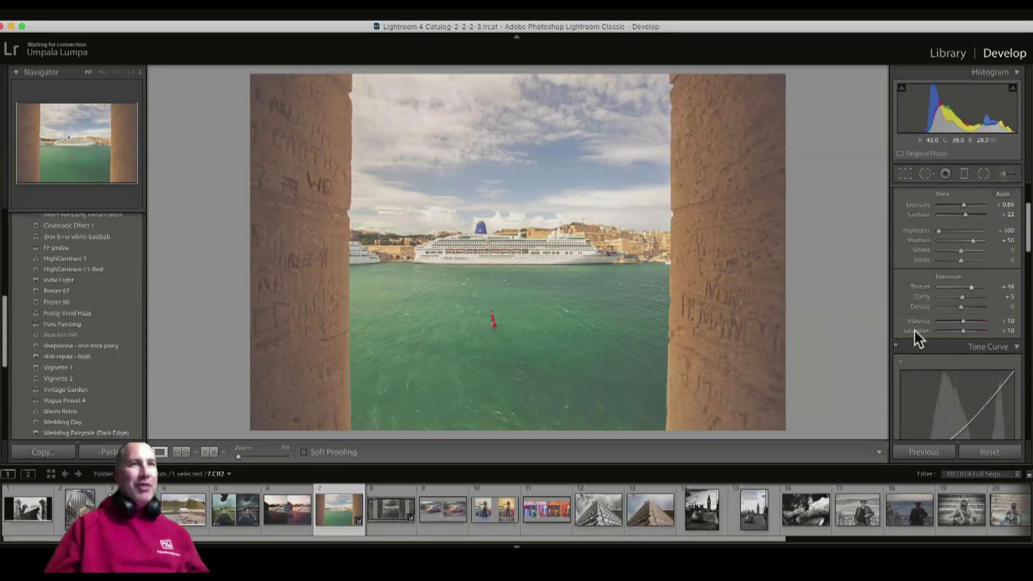
left_click_drag(958, 307, 964, 306)
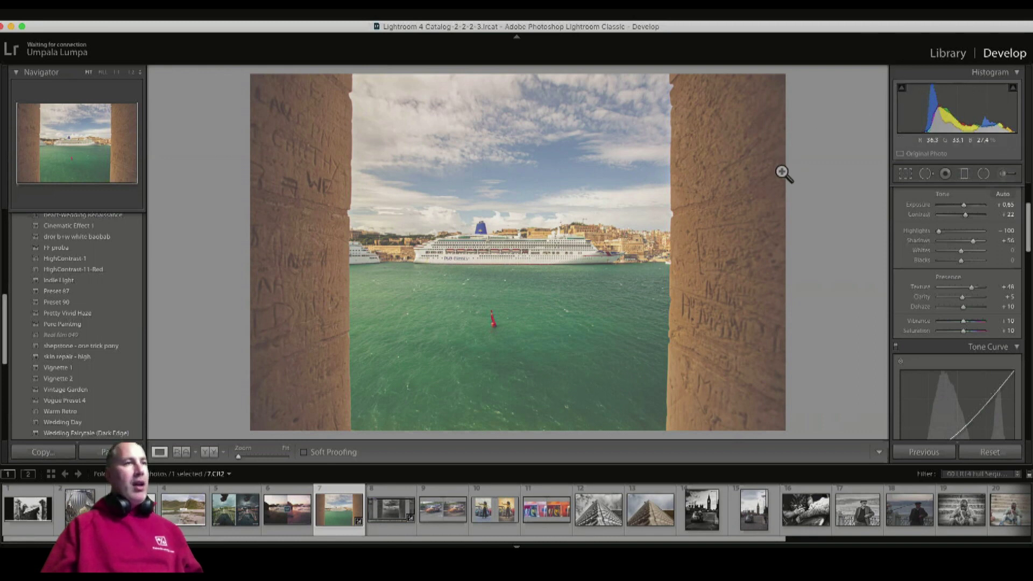
left_click(421, 208)
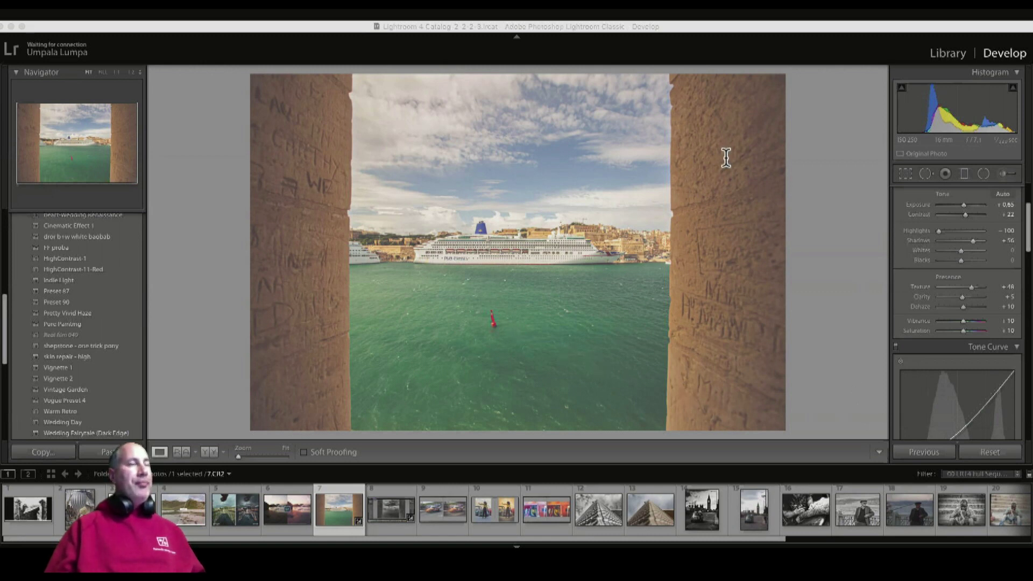
left_click(661, 280)
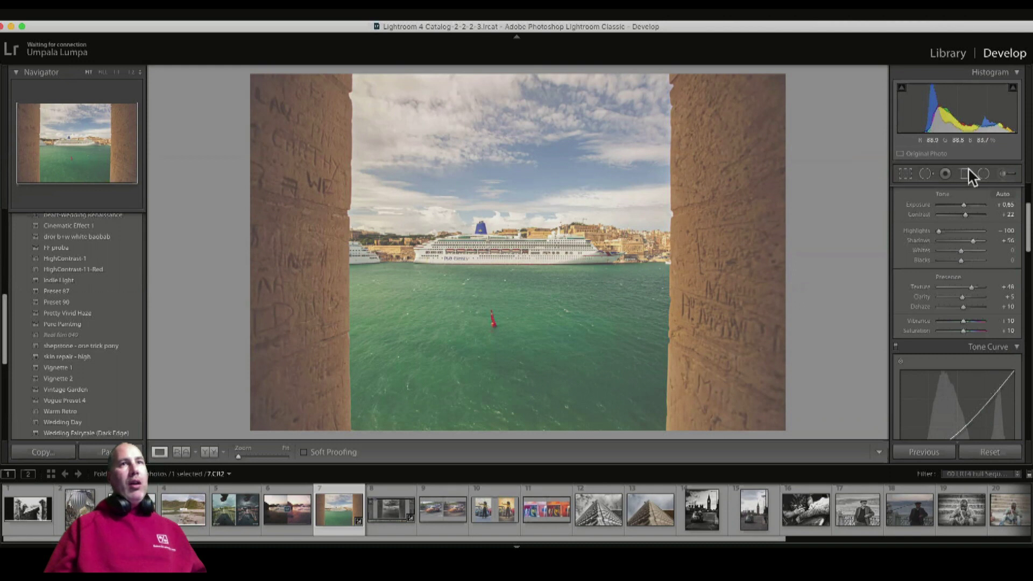
Convert the cruise ship photo to the Black & White treatment and compare it with the unedited original.
scroll(960, 250, "up", 3)
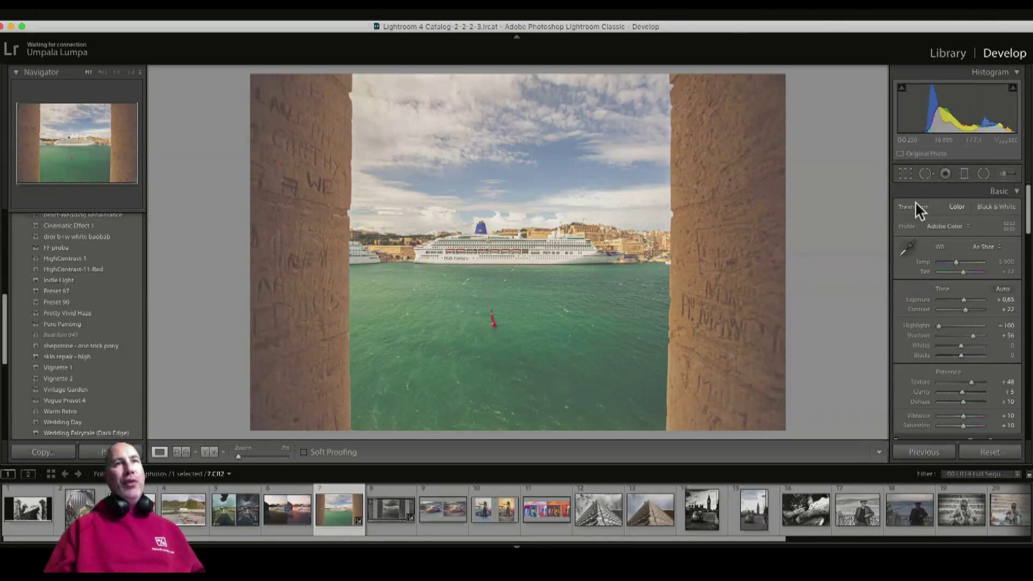
left_click(994, 206)
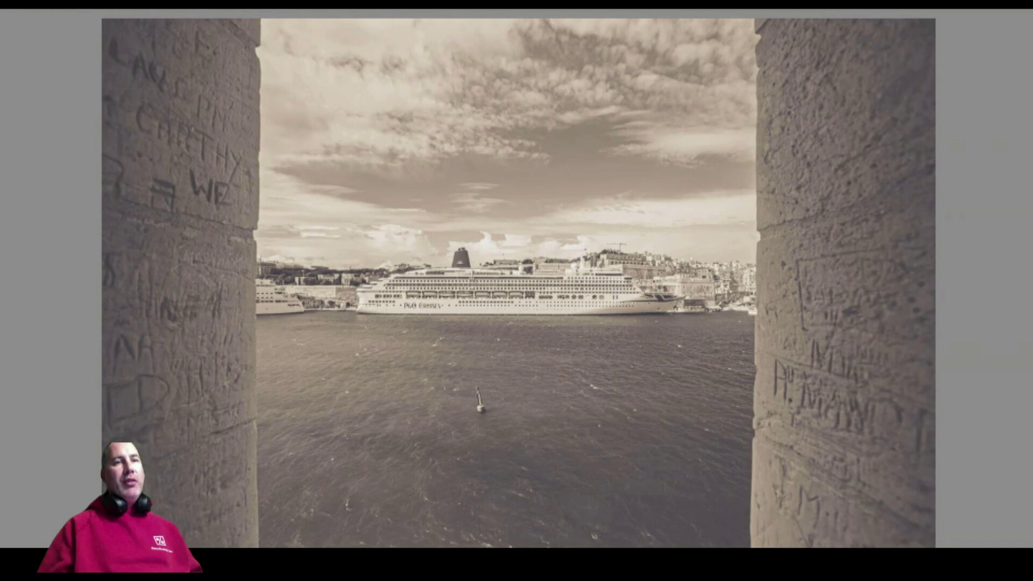
key("backslash")
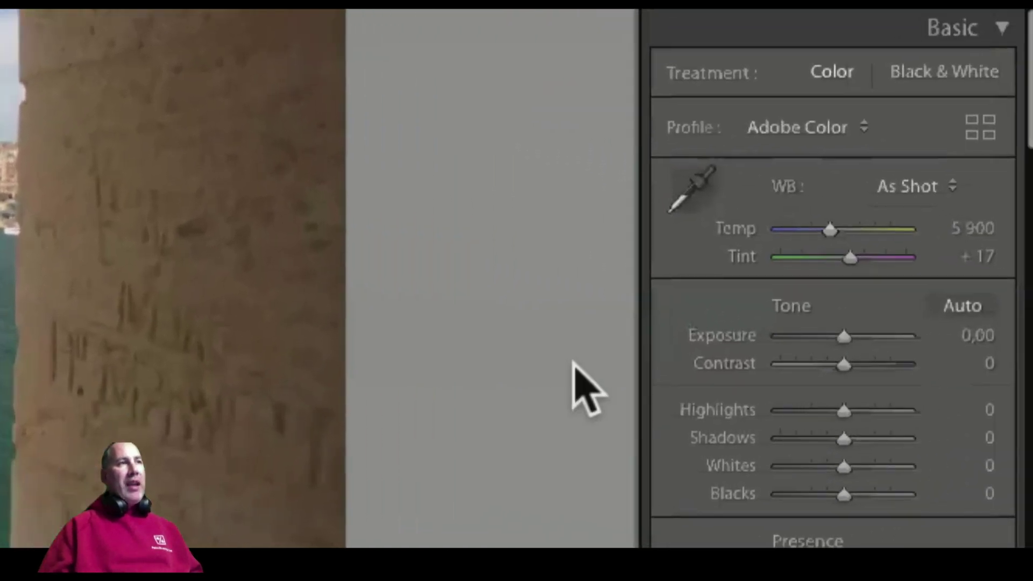
Switch the cruise ship photo's treatment to Black & White and expand the B&W preset group.
left_click(955, 78)
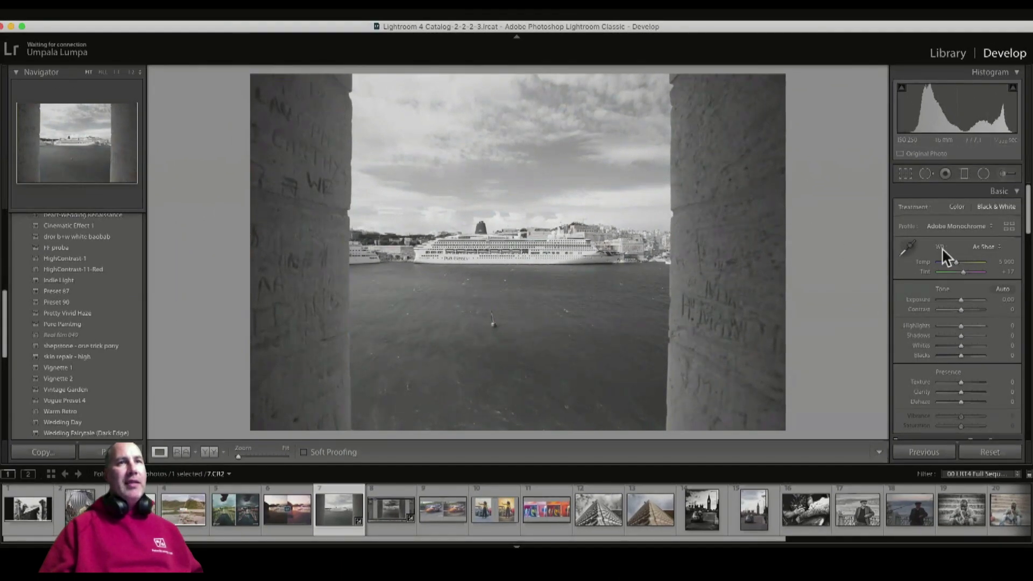
scroll(941, 247, "down", 1)
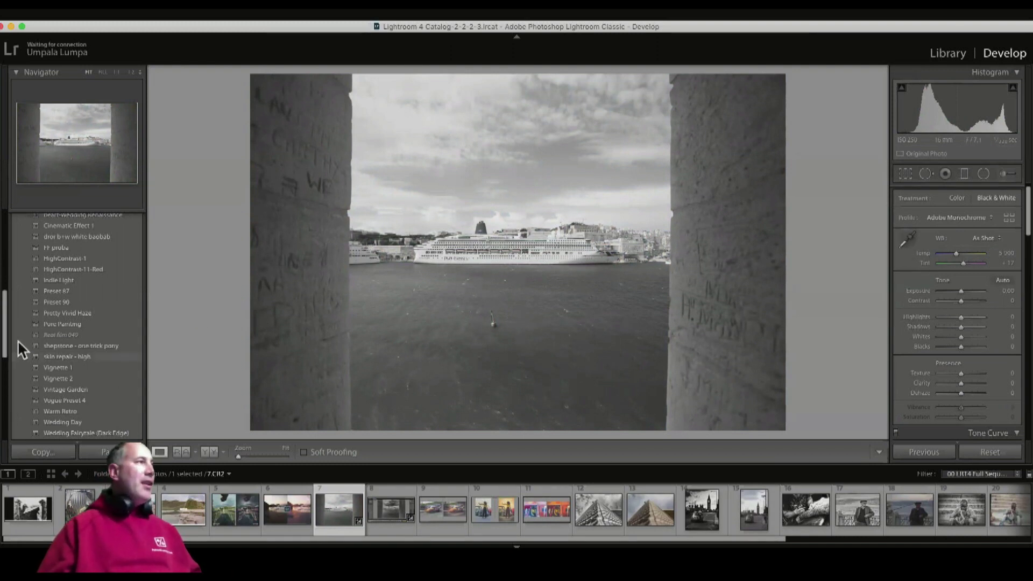
scroll(60, 331, "up", 10)
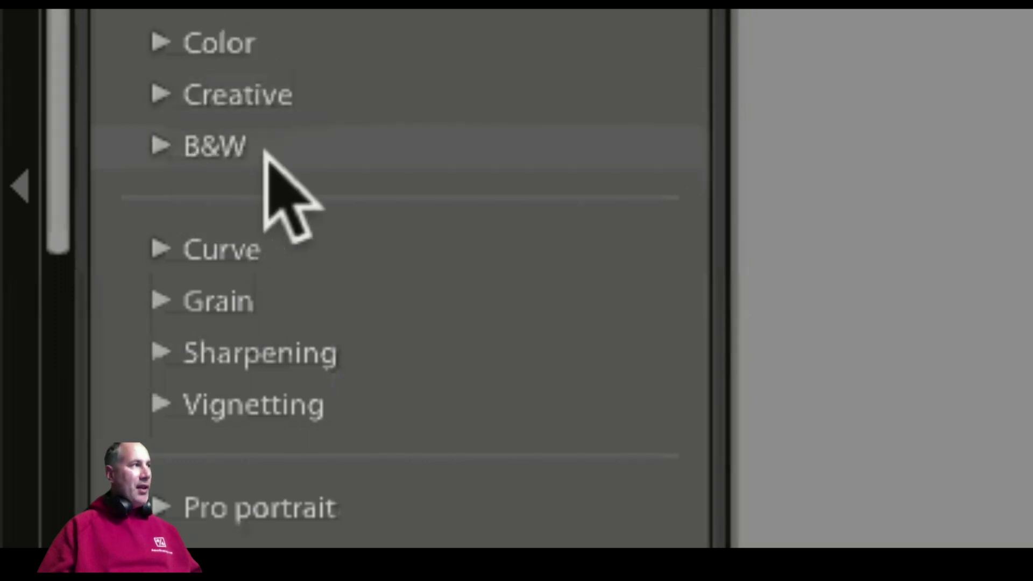
left_click(162, 144)
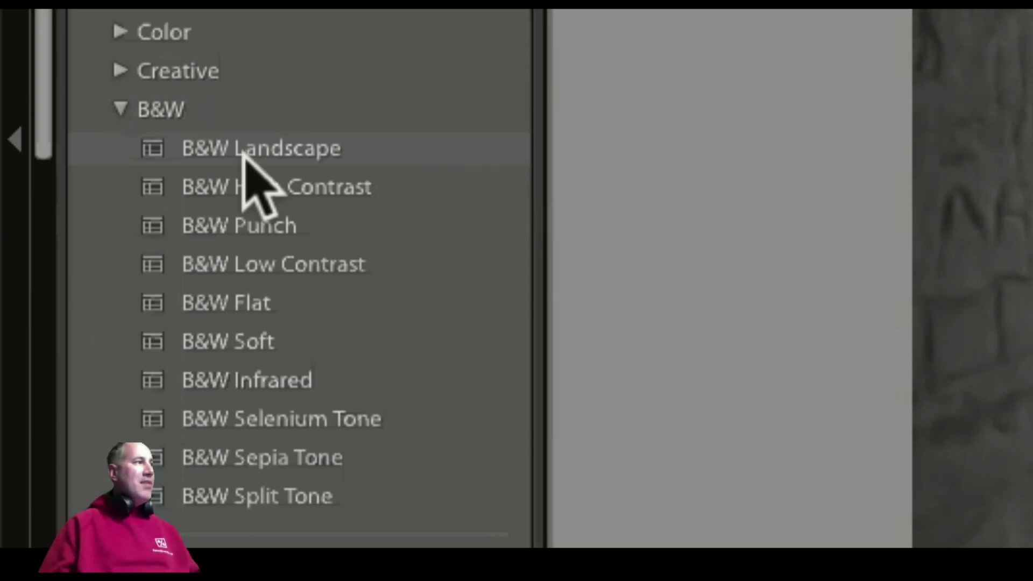
Try the B&W High Contrast, Punch, Low Contrast, Flat, Soft, Infrared, Selenium Tone, Sepia Tone and Split Tone presets on the photo.
left_click(286, 187)
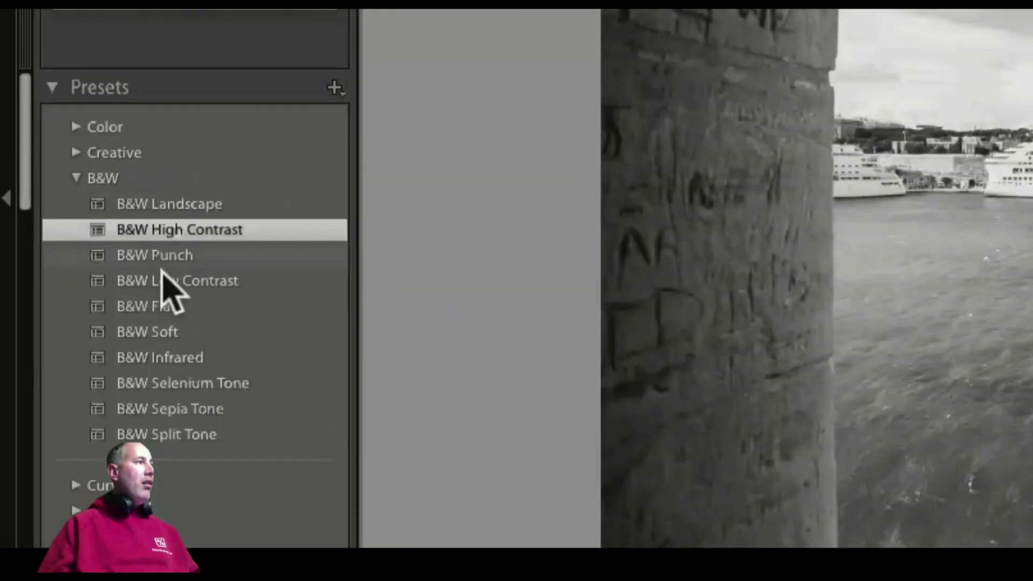
left_click(269, 227)
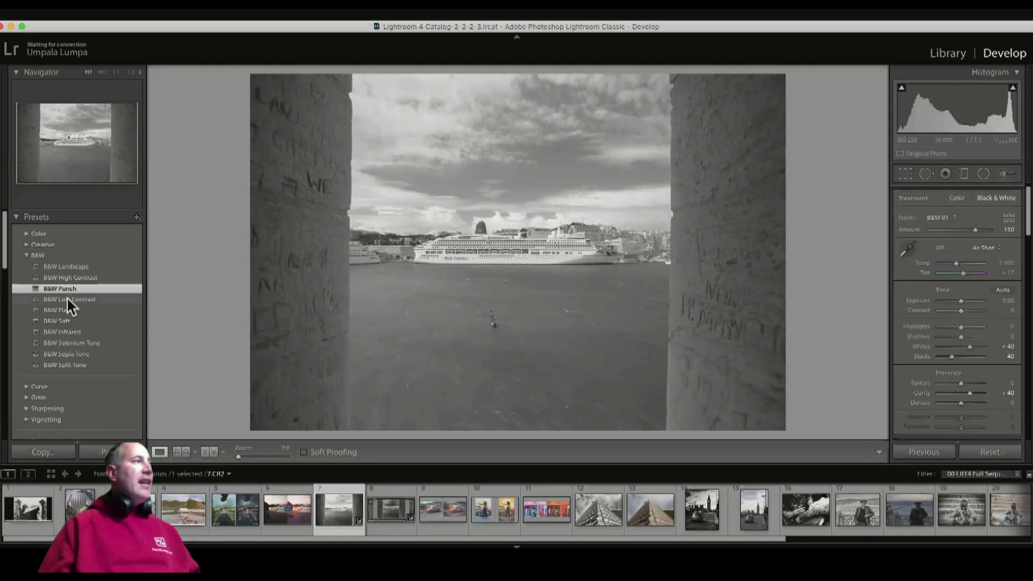
left_click(67, 299)
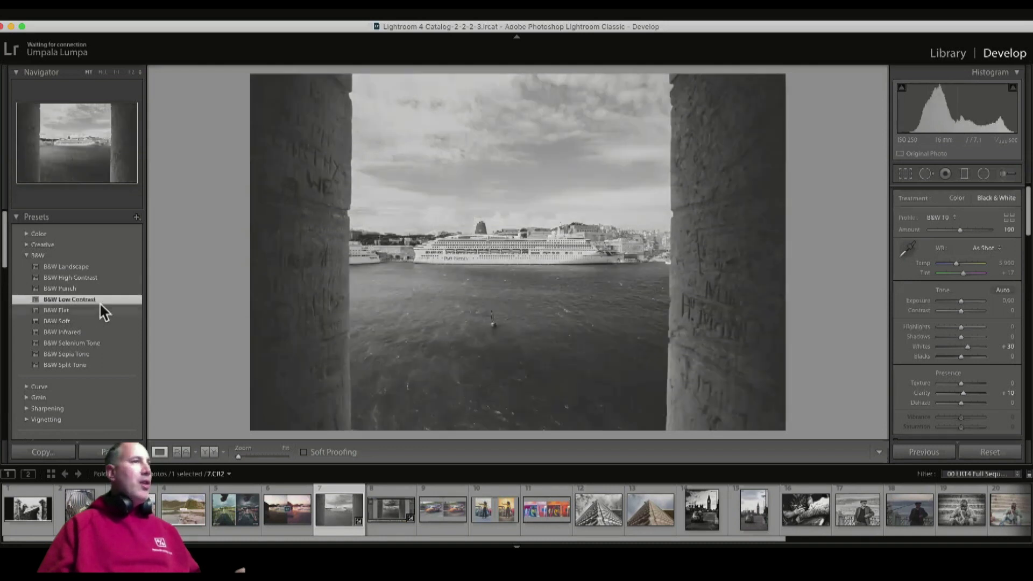
left_click(73, 311)
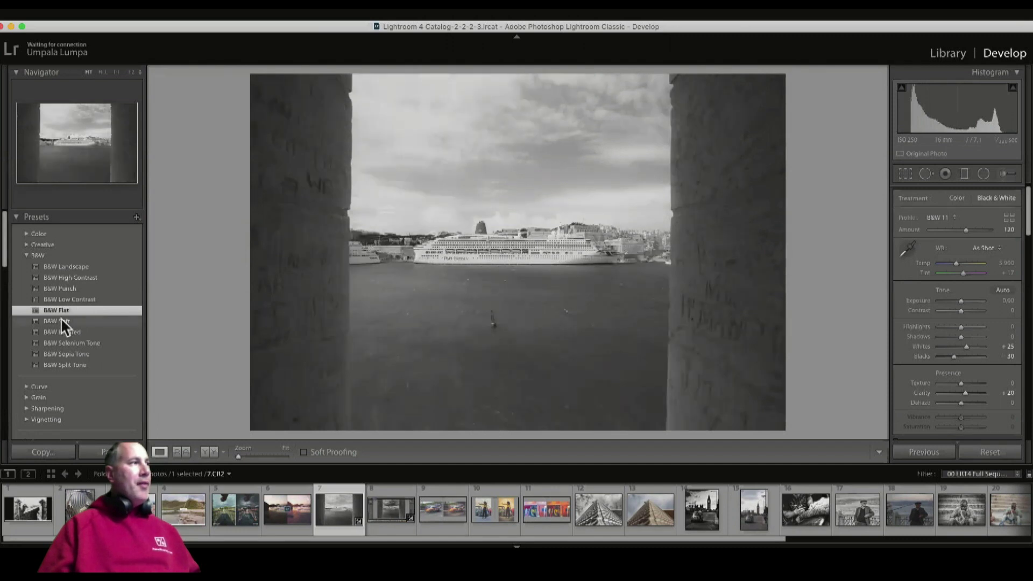
left_click(62, 321)
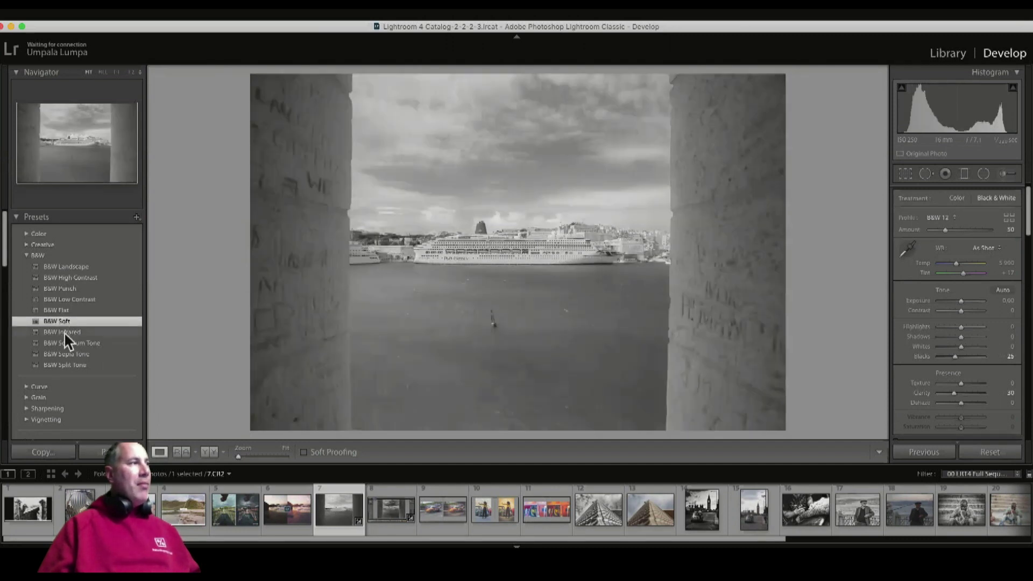
left_click(65, 331)
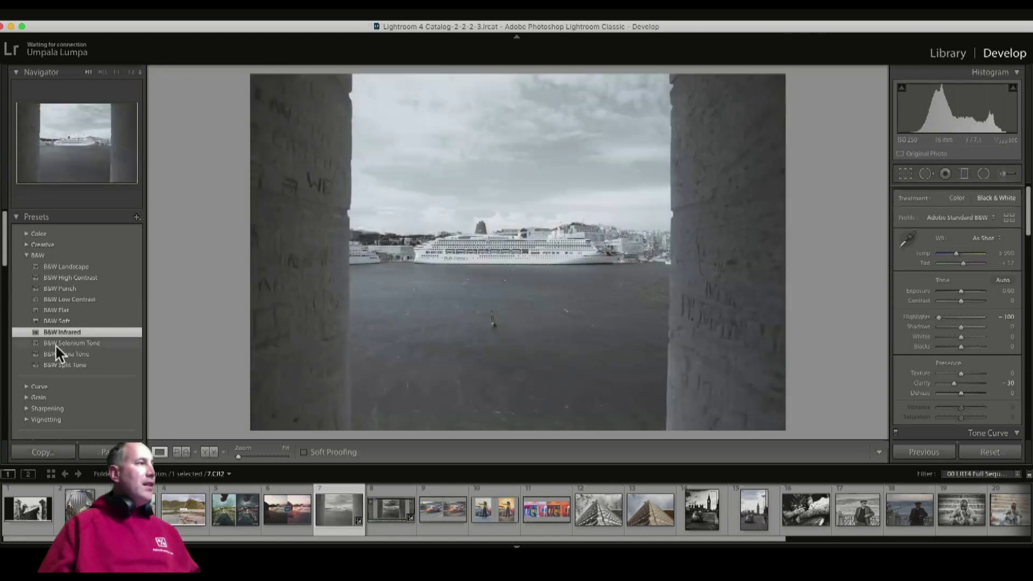
left_click(60, 344)
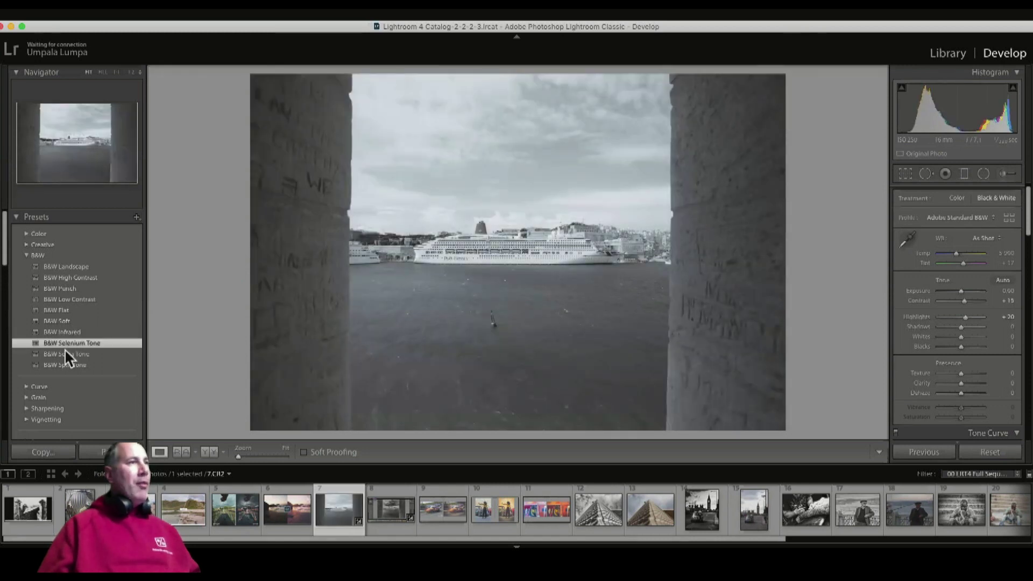
left_click(63, 352)
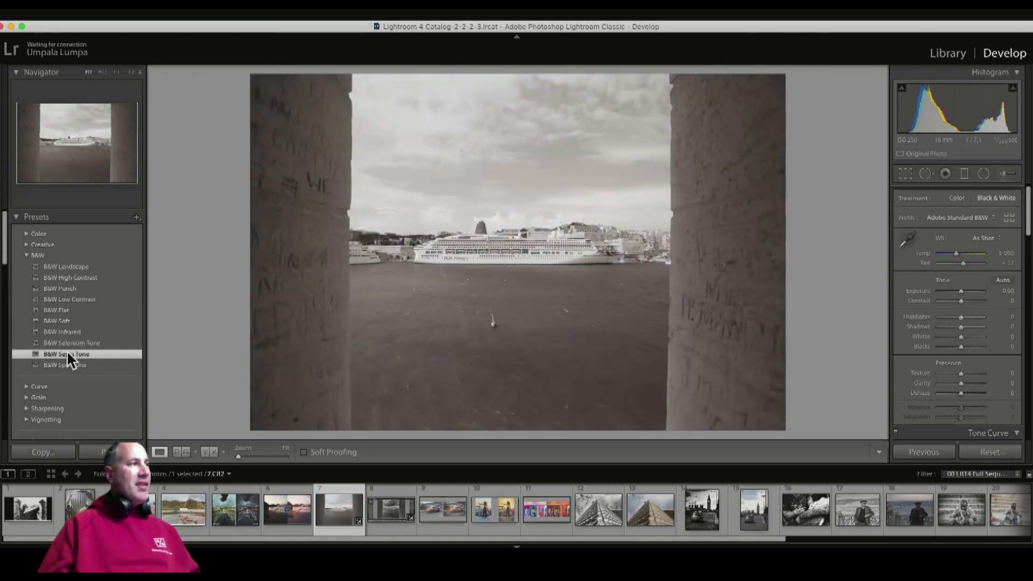
scroll(67, 350, "down", 2)
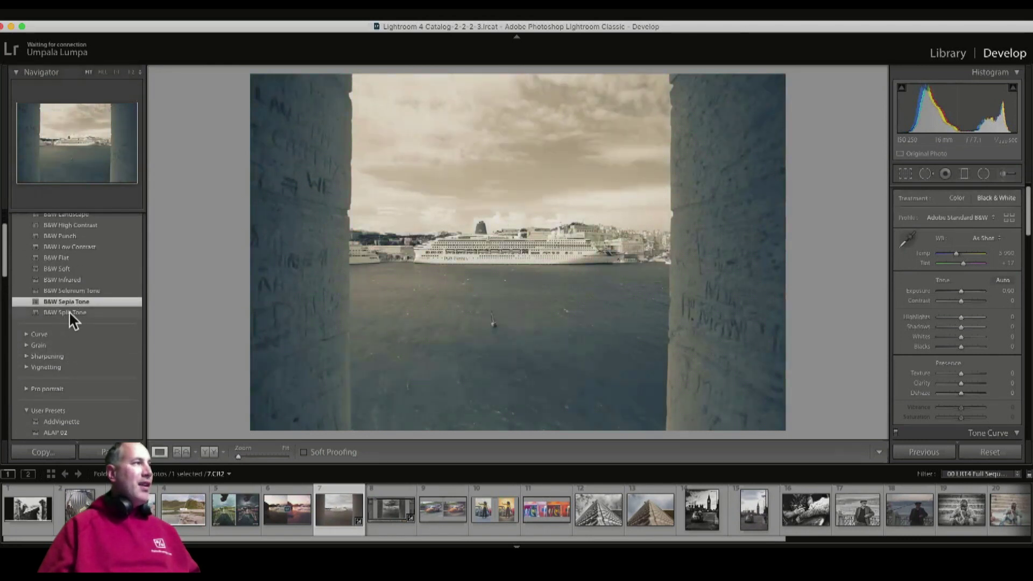
left_click(68, 313)
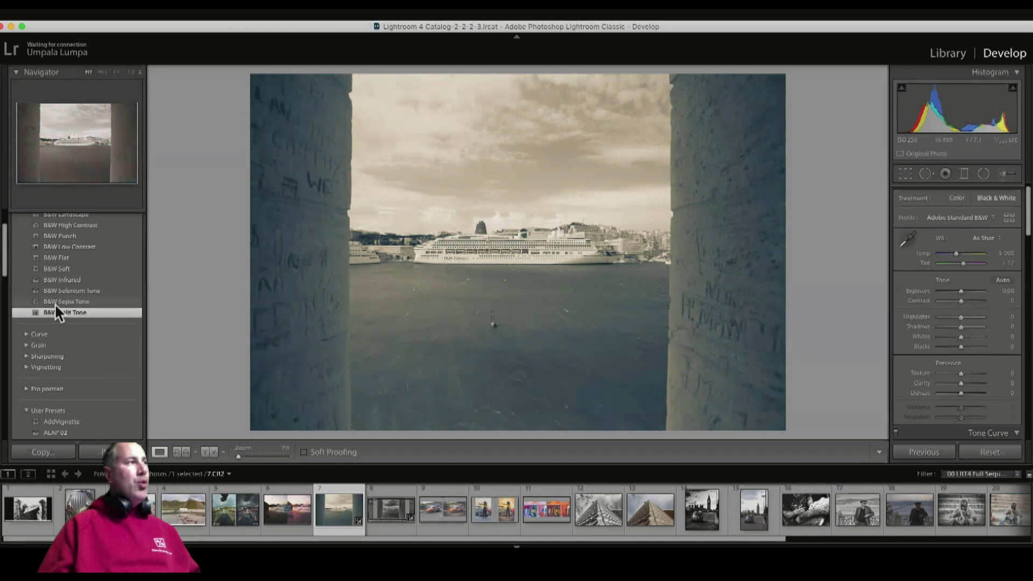
Apply the B&W High Contrast preset to the cruise ship photo and review its settings down to the Black & White Mix.
scroll(53, 302, "up", 2)
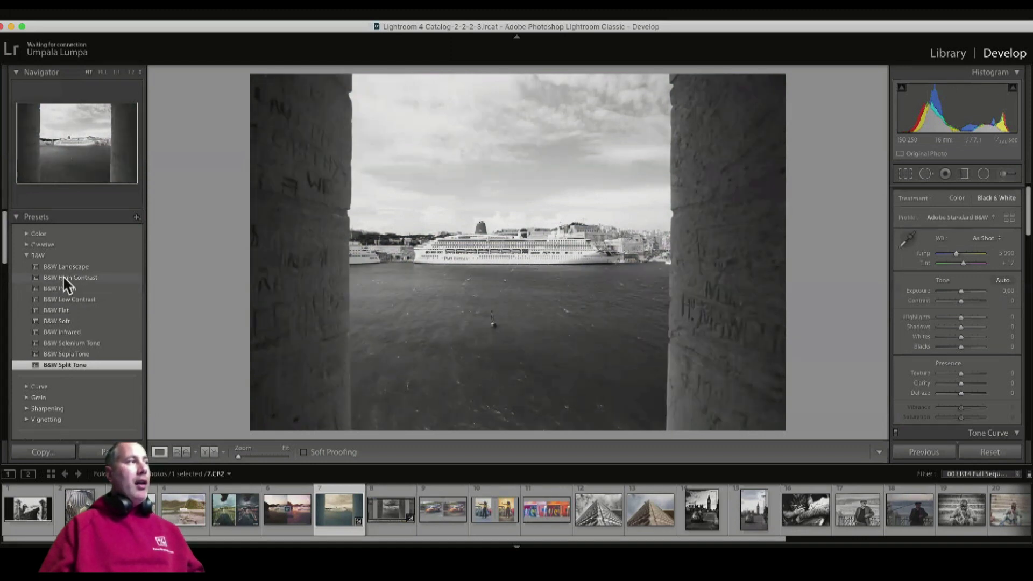
left_click(63, 276)
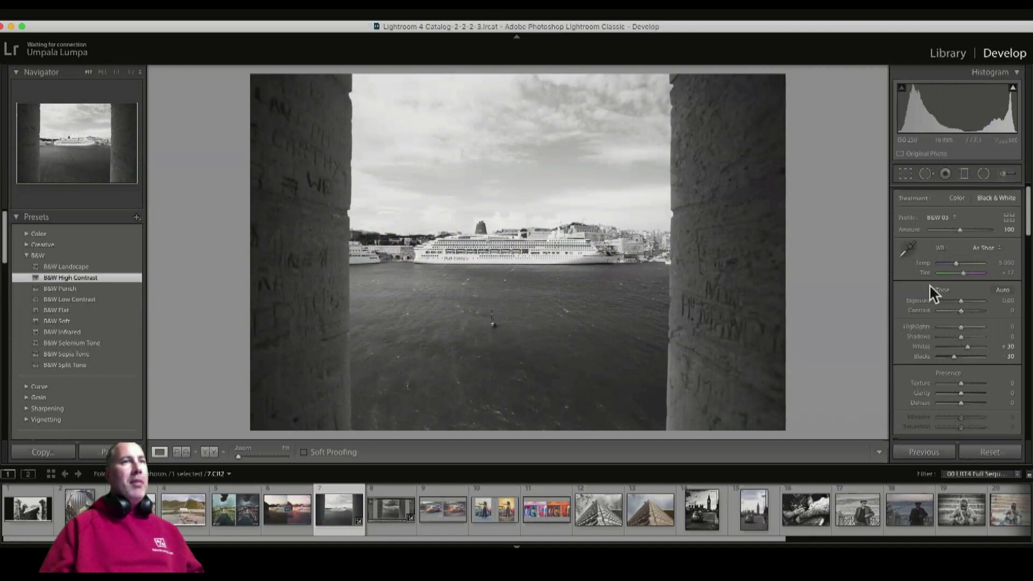
scroll(986, 292, "down", 5)
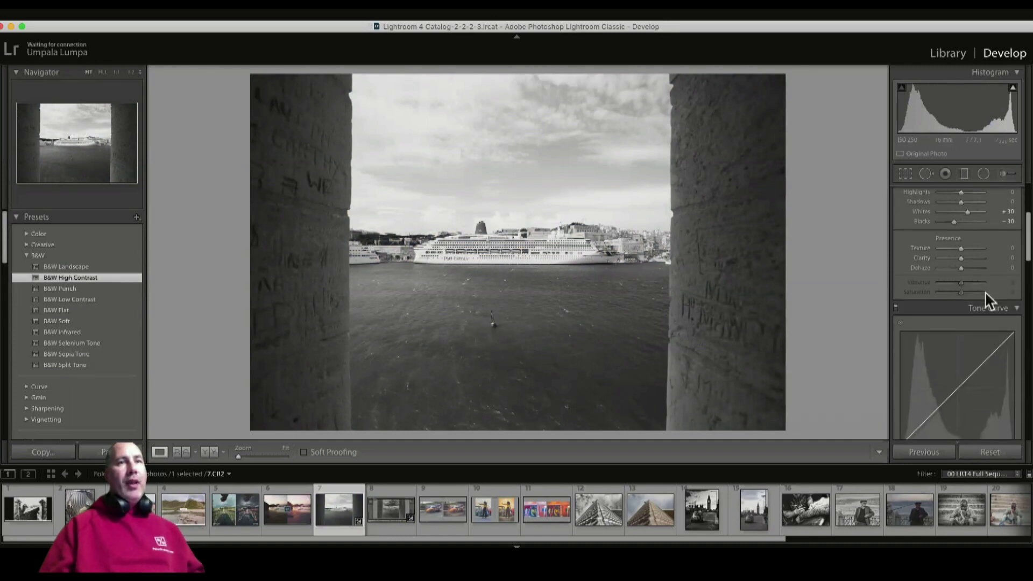
scroll(976, 245, "up", 5)
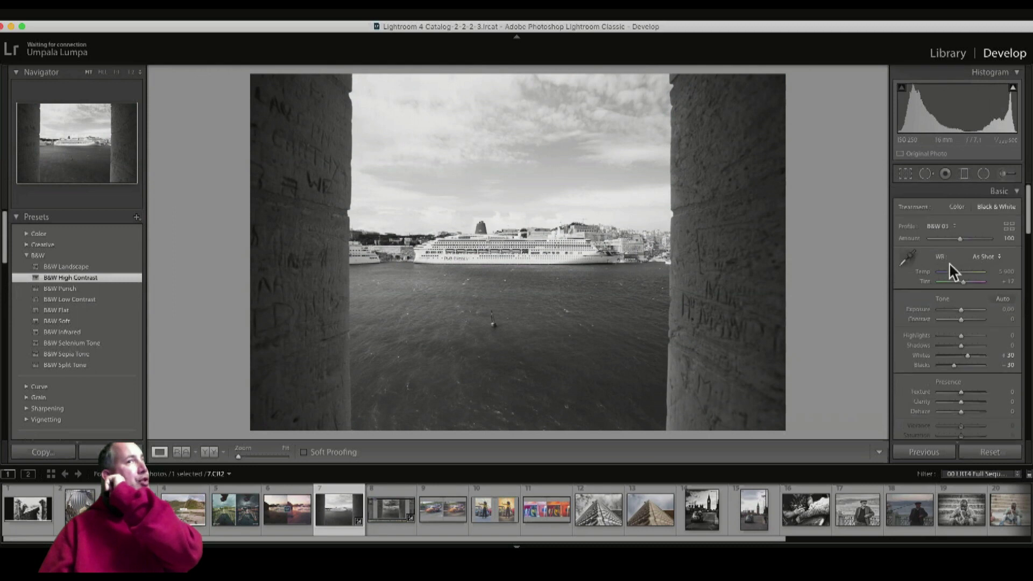
scroll(961, 323, "down", 3)
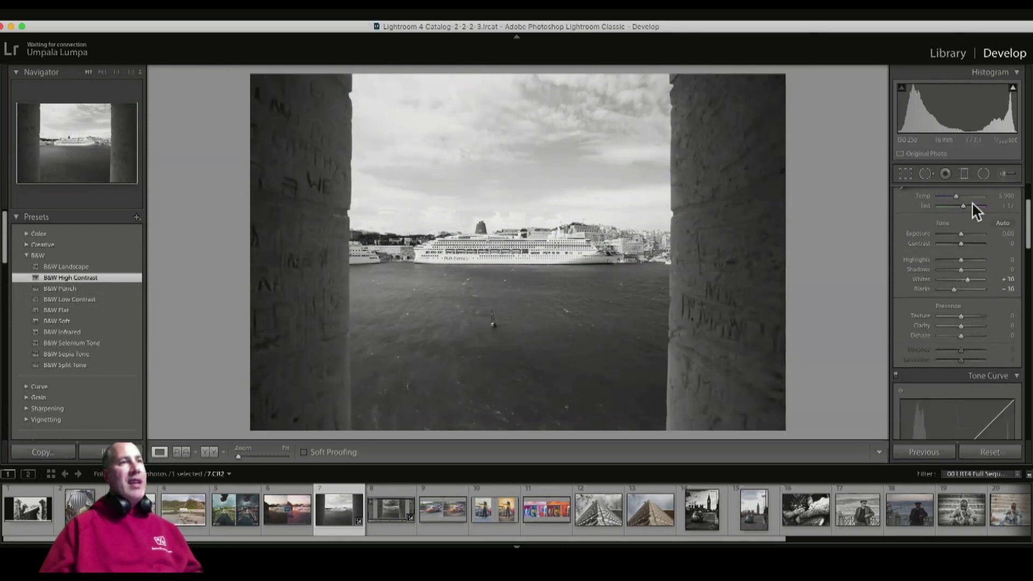
scroll(962, 273, "down", 6)
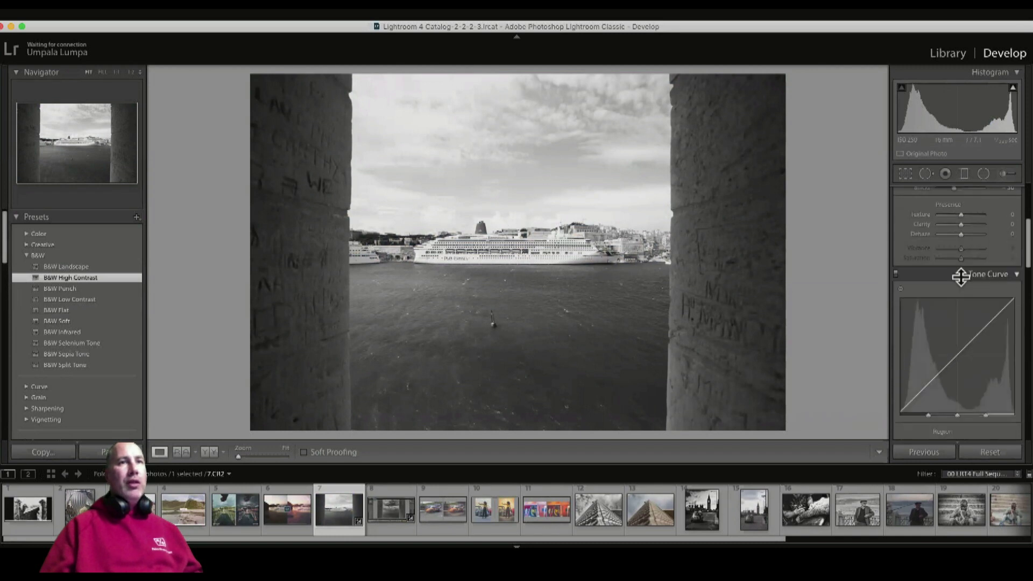
scroll(960, 278, "down", 5)
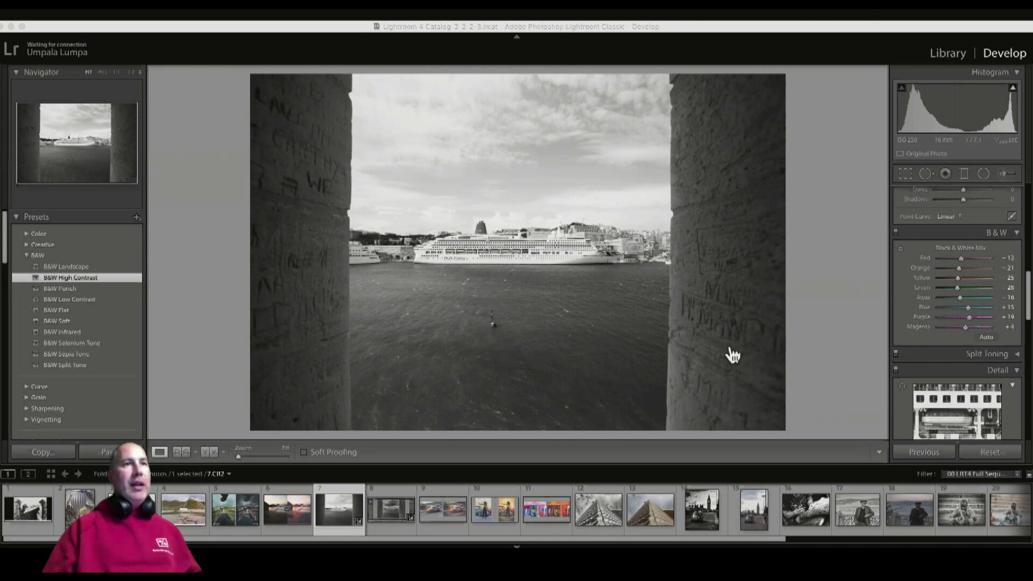
left_click(774, 377)
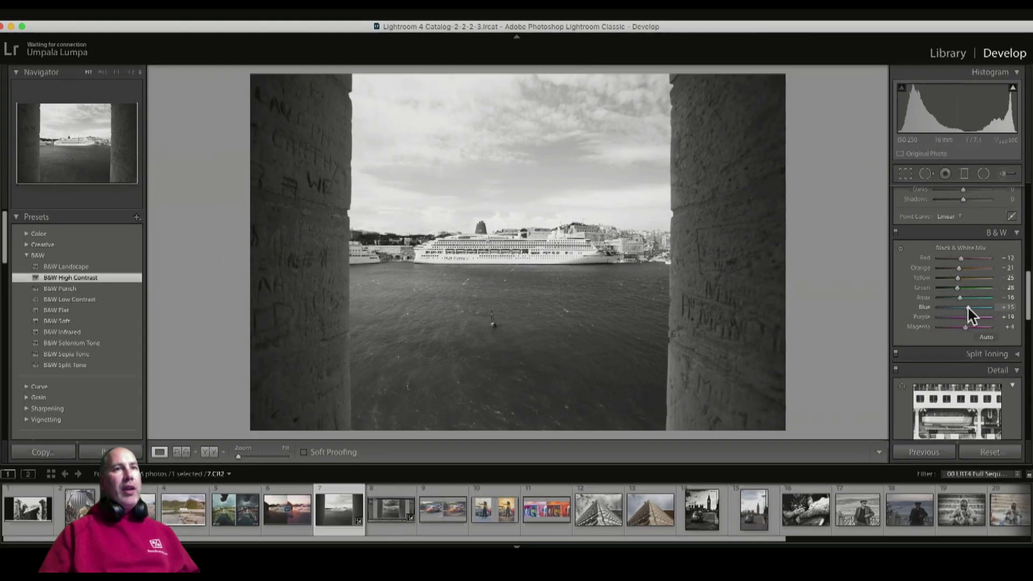
Set the Black & White Mix to Blue -77, Orange +7, Yellow -47, Purple +2 and Red -60.
mouse_move(964, 307)
left_mouse_down()
mouse_move(949, 306)
mouse_move(979, 306)
mouse_move(948, 303)
left_mouse_up()
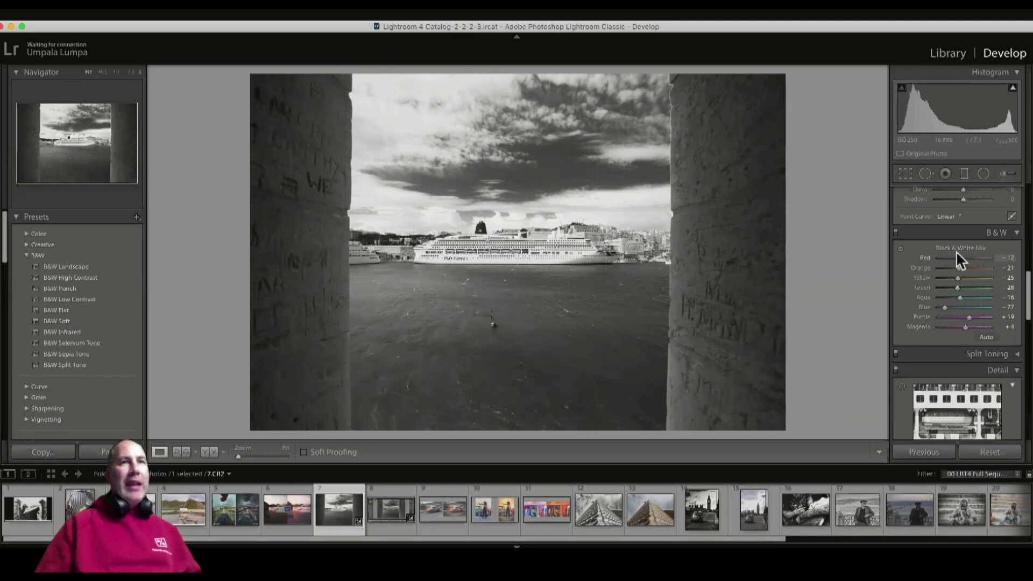
mouse_move(957, 265)
left_mouse_down()
mouse_move(967, 263)
mouse_move(944, 265)
mouse_move(982, 266)
mouse_move(960, 266)
mouse_move(966, 272)
left_mouse_up()
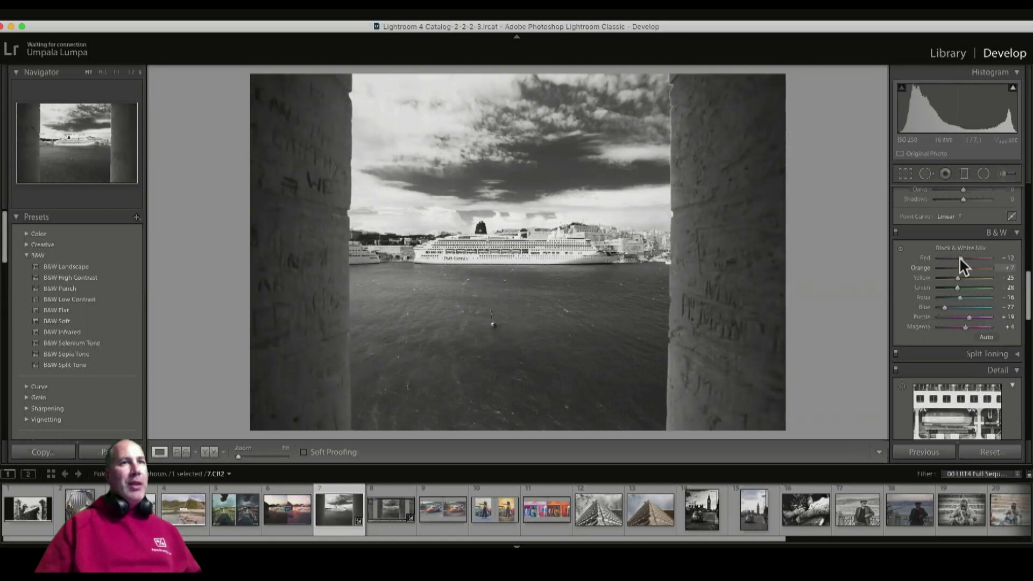
left_click_drag(956, 276, 907, 273)
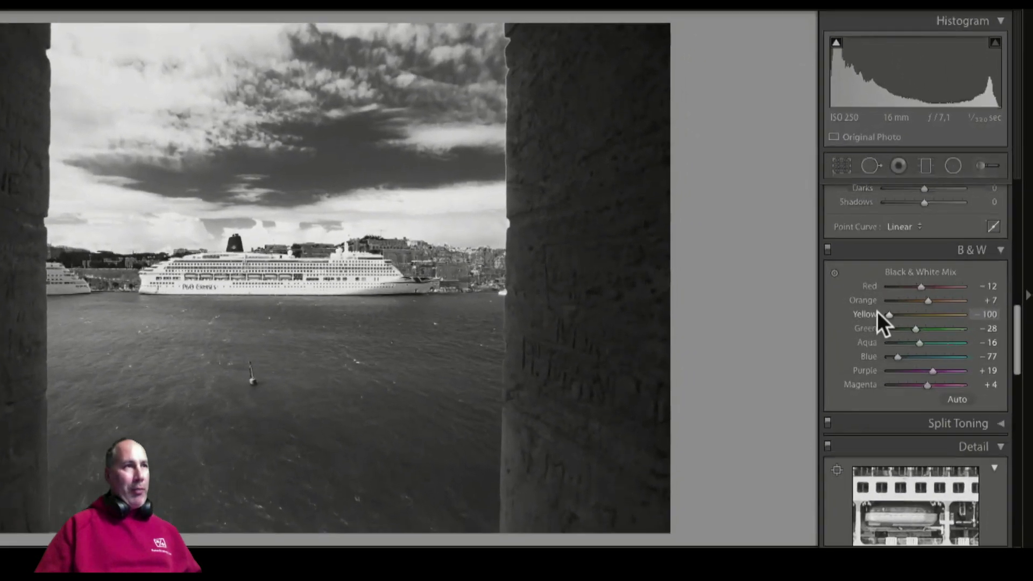
mouse_move(887, 314)
left_mouse_down()
mouse_move(902, 314)
mouse_move(893, 323)
left_mouse_up()
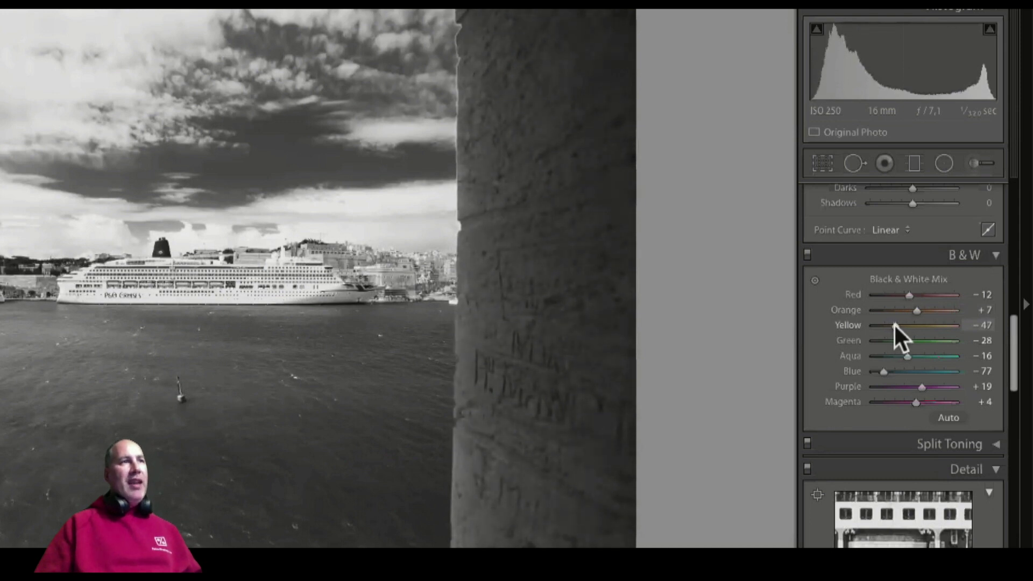
mouse_move(918, 386)
left_mouse_down()
mouse_move(895, 387)
mouse_move(914, 386)
left_mouse_up()
mouse_move(904, 298)
left_mouse_down()
mouse_move(889, 295)
mouse_move(938, 297)
mouse_move(889, 296)
mouse_move(922, 296)
mouse_move(902, 295)
mouse_move(914, 295)
left_mouse_up()
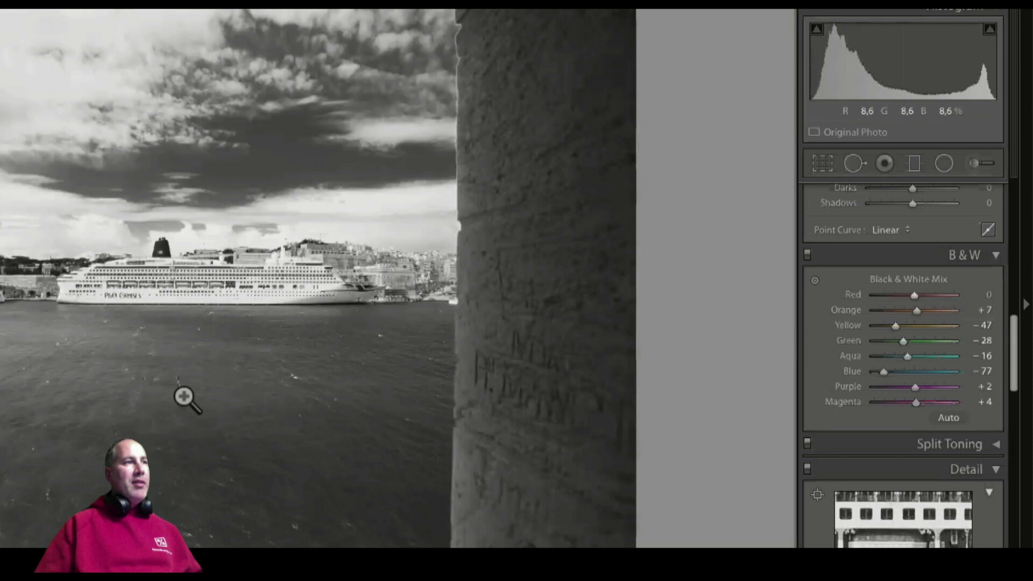
left_click_drag(914, 295, 889, 299)
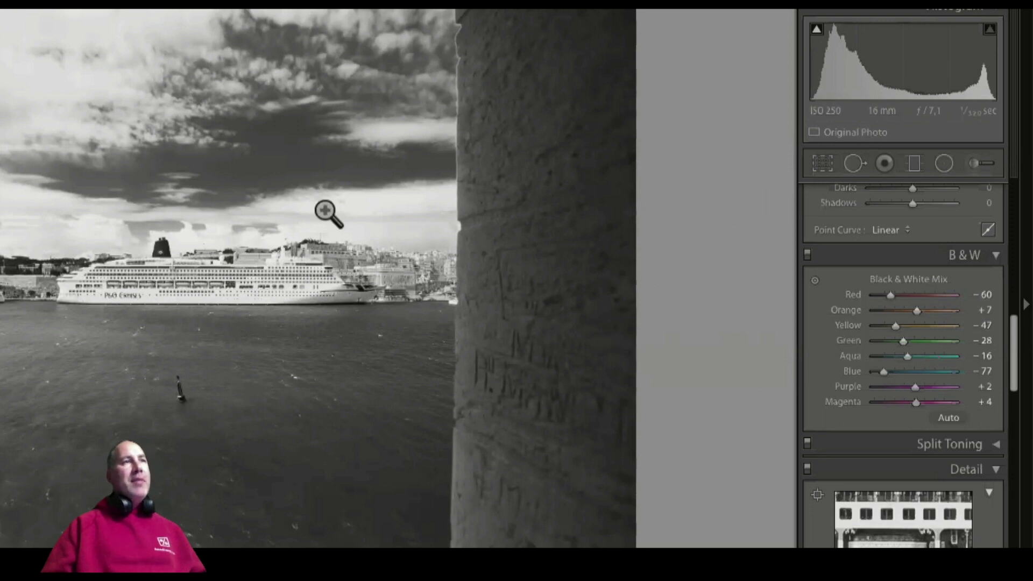
left_click(979, 159)
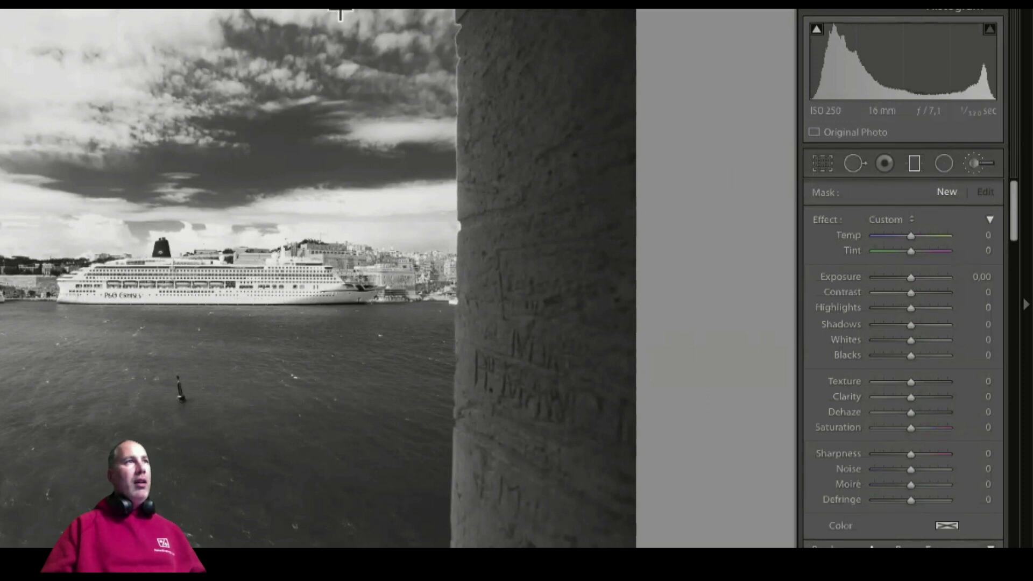
left_click_drag(352, 293, 344, 13)
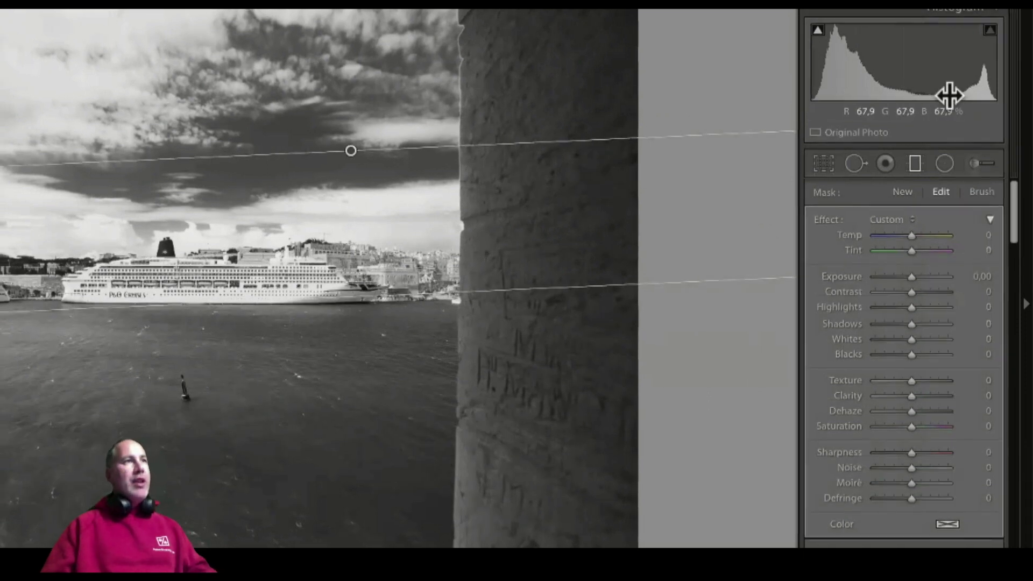
key("ctrl+z")
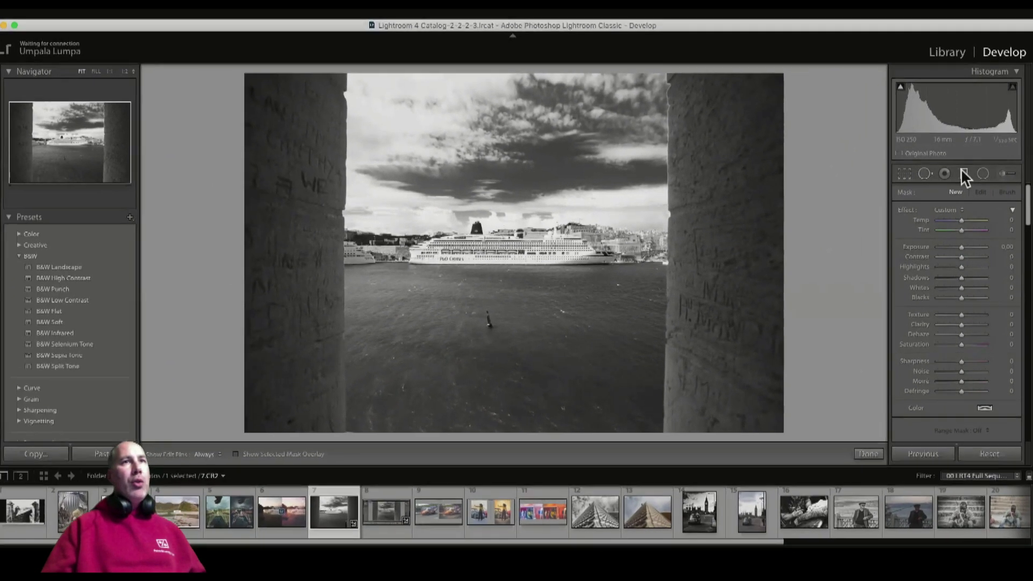
left_click(963, 173)
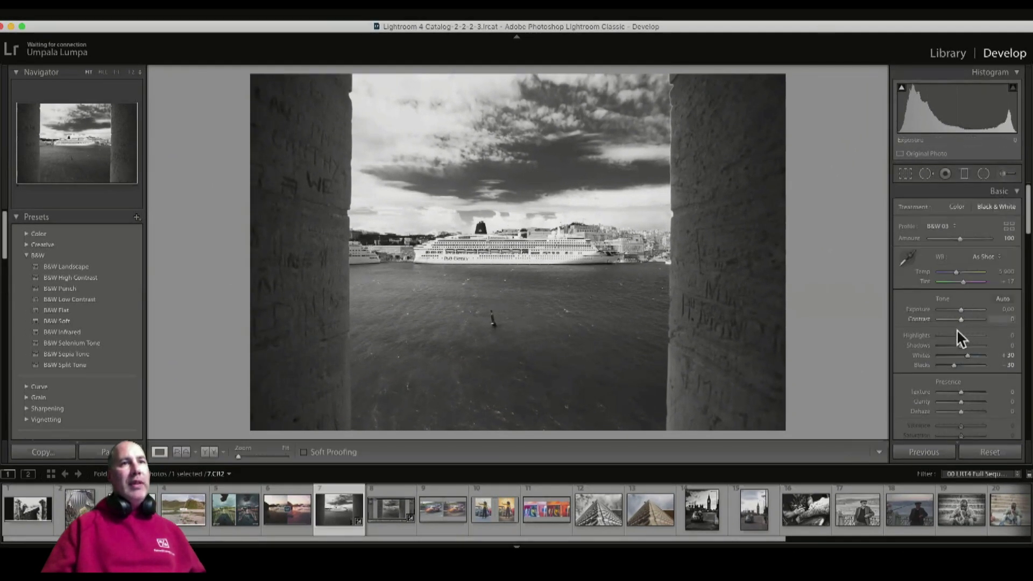
Set the photo's Contrast to +33, Highlights to -73 and Shadows to +63.
left_click(967, 319)
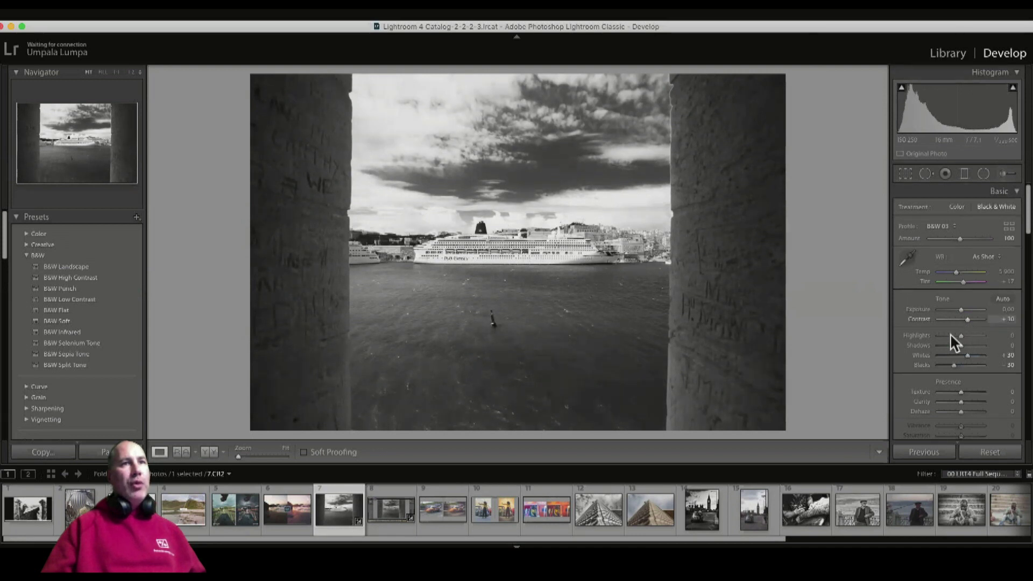
left_click_drag(950, 335, 944, 335)
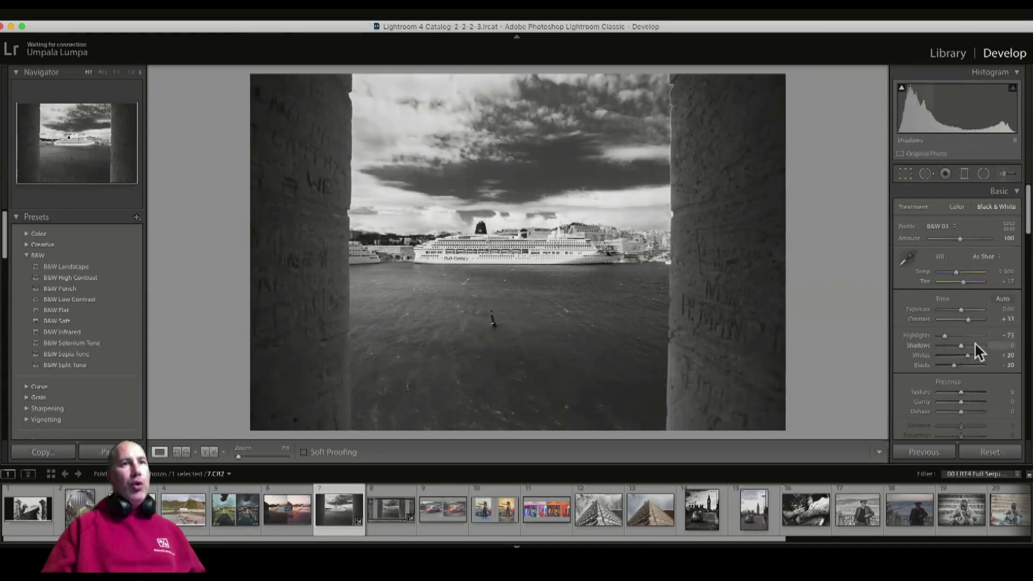
left_click(975, 345)
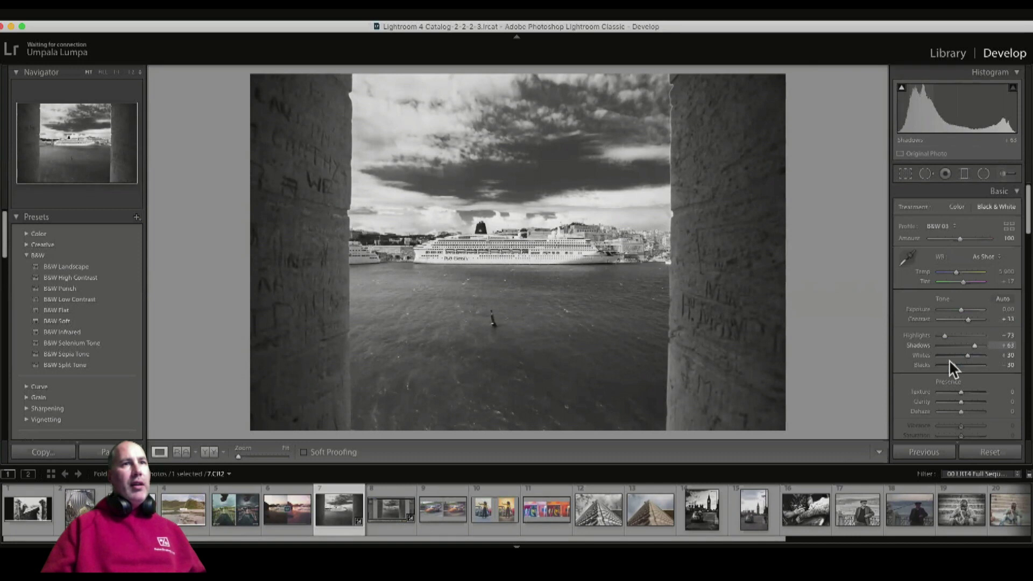
Set the photo's Texture to +45 and save its settings as a develop preset named "ff alap1" in the User Presets group.
left_click_drag(960, 391, 968, 397)
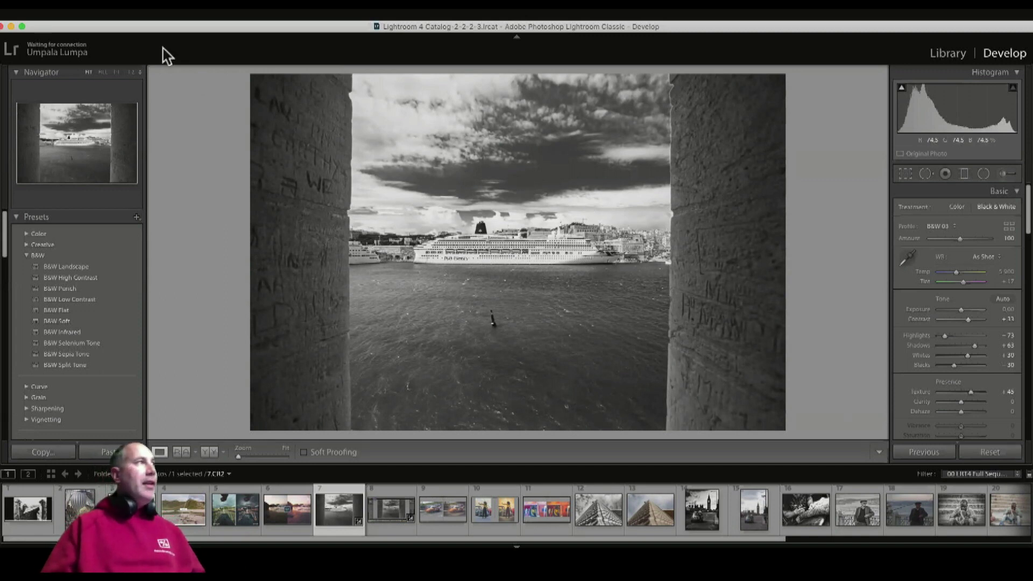
left_click(131, 10)
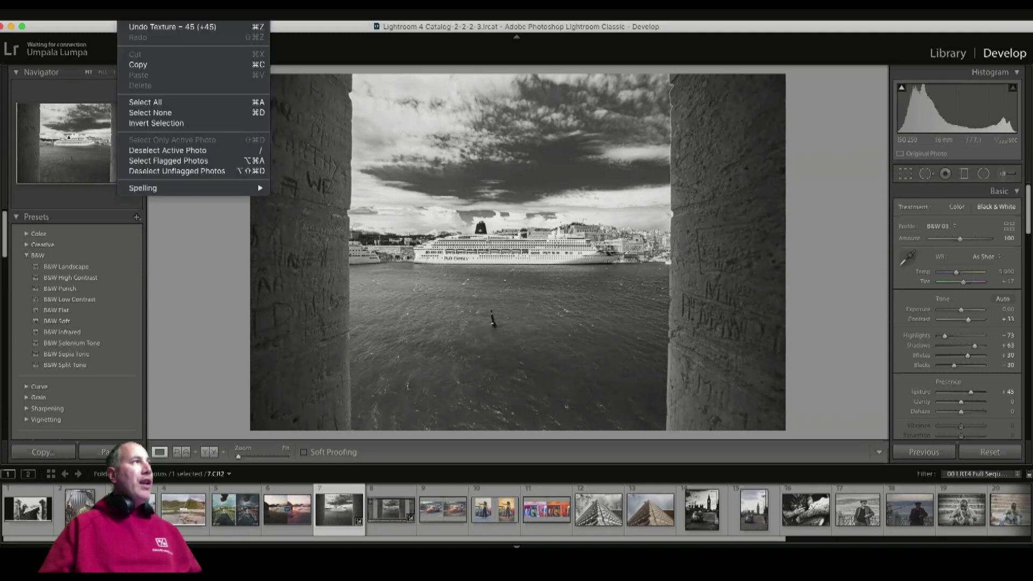
mouse_move(156, 9)
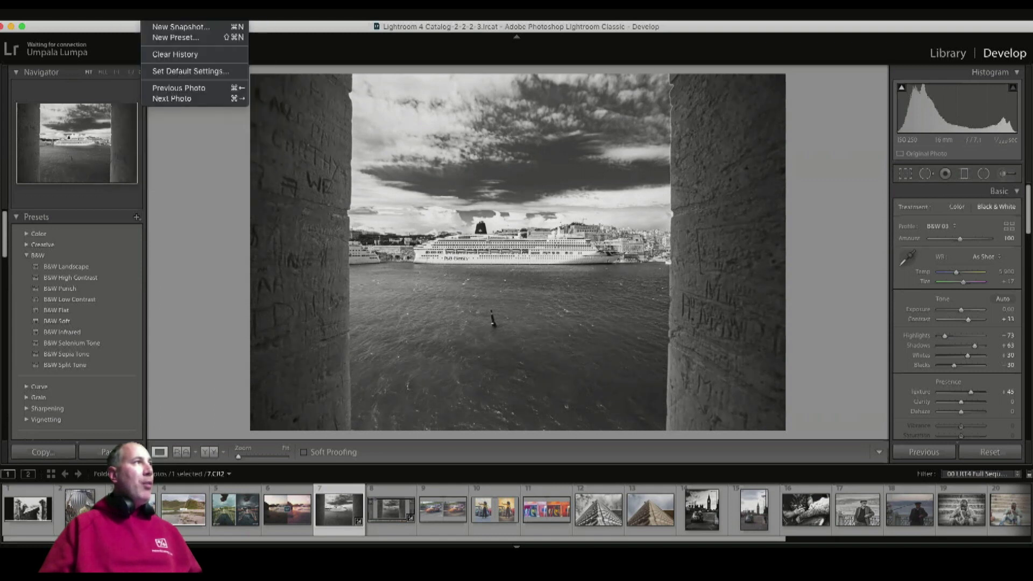
left_click(160, 37)
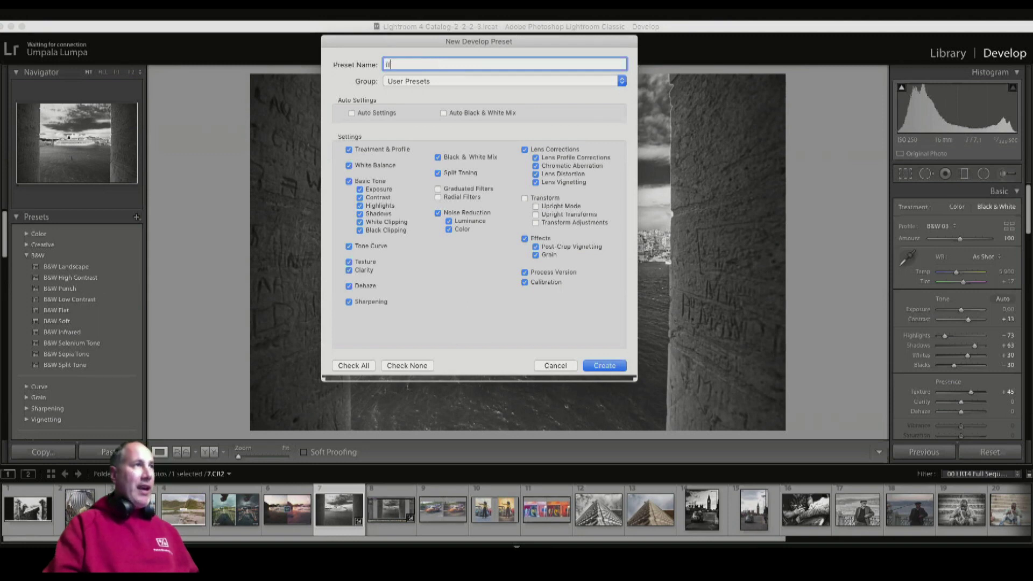
type("ff alap1")
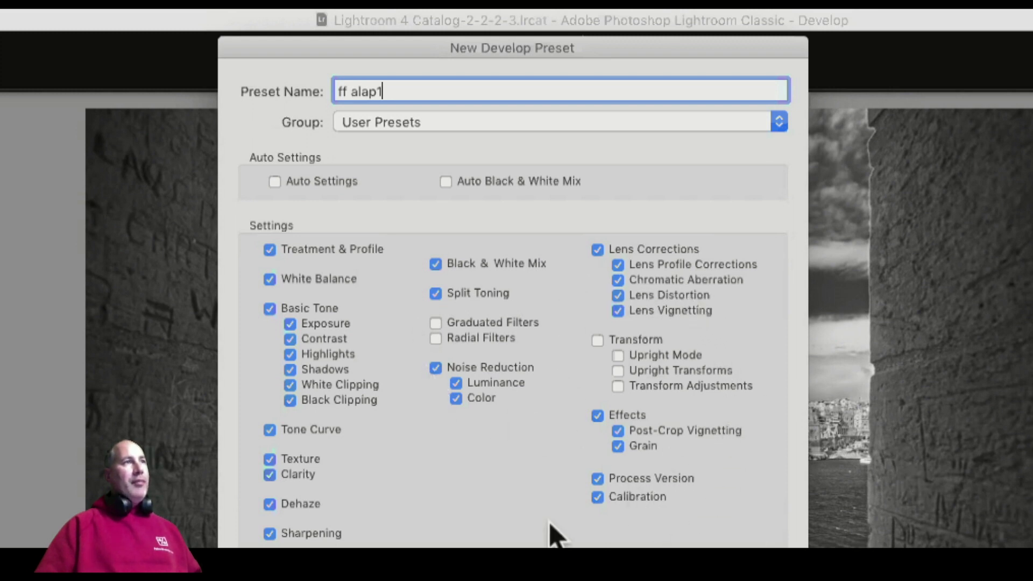
left_click(597, 496)
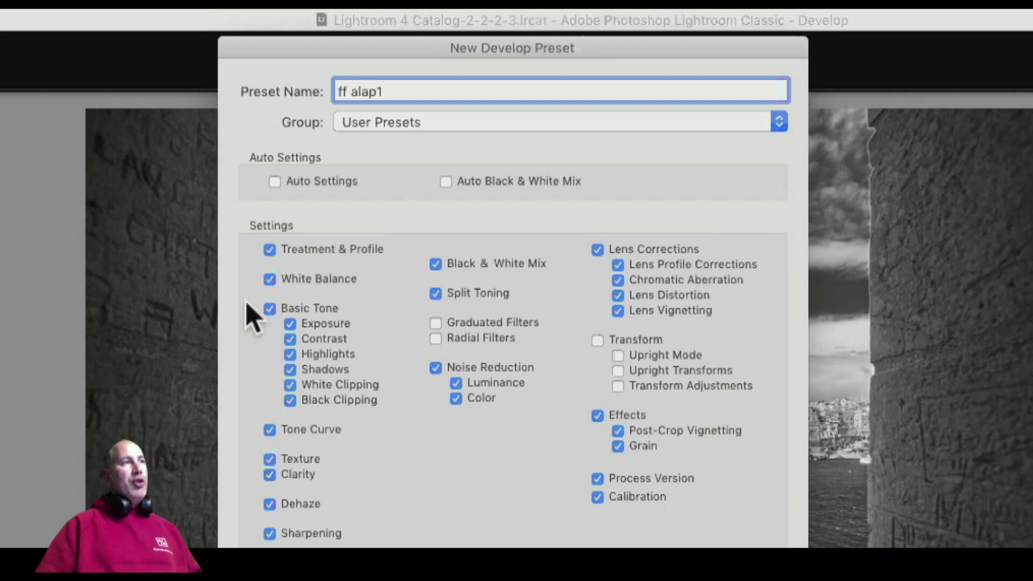
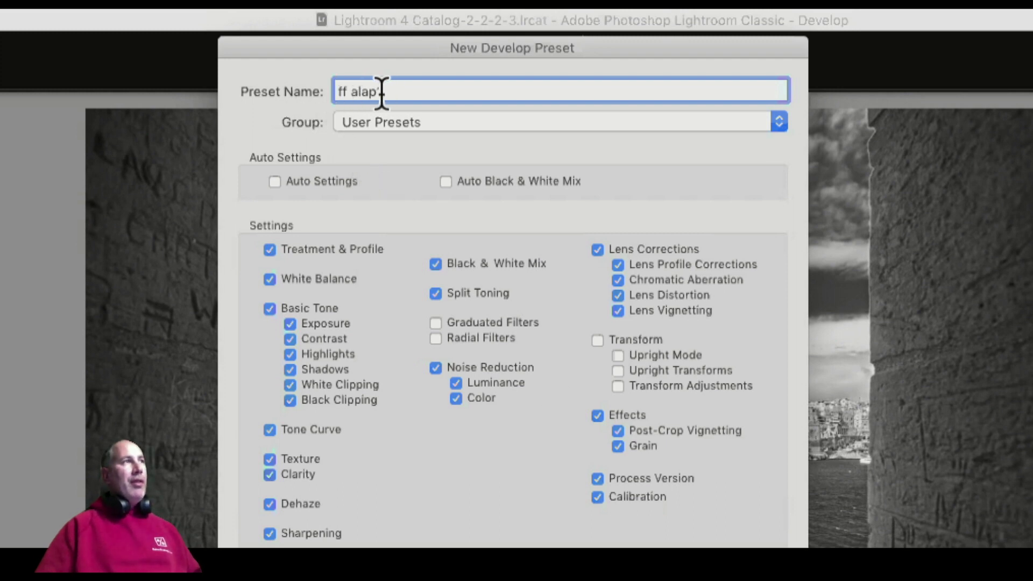
left_click(359, 127)
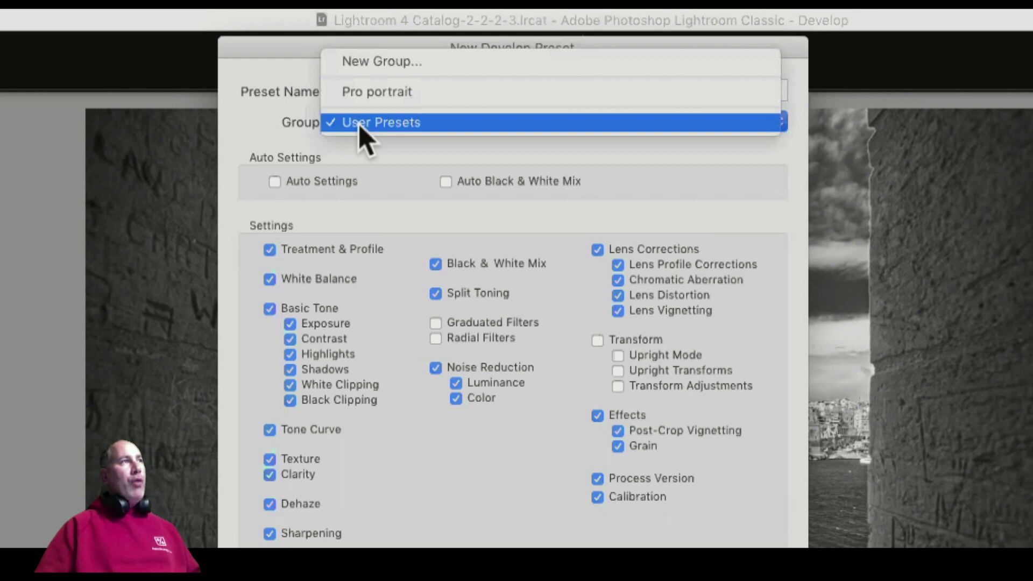
left_click(357, 127)
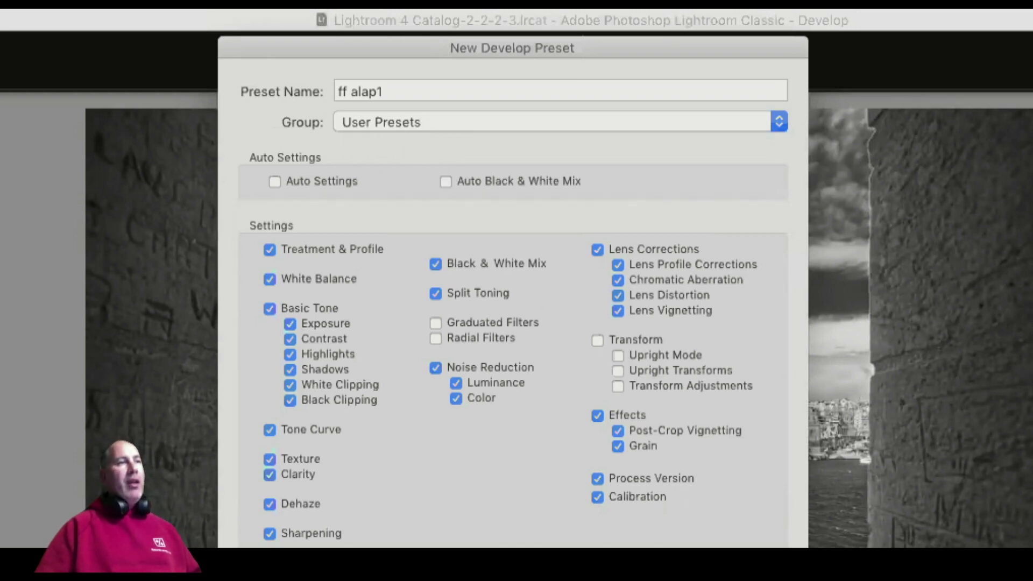
key("Return")
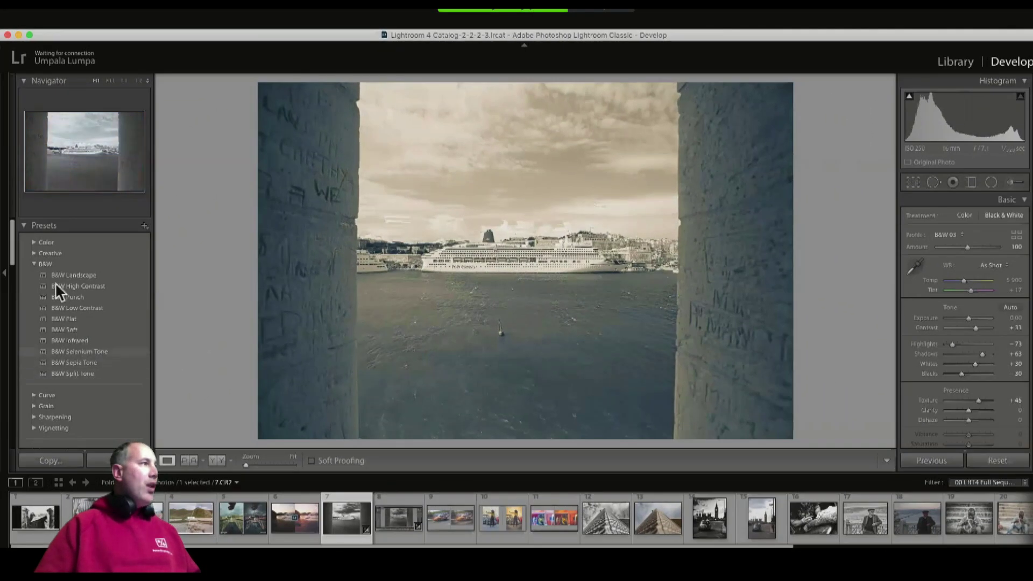
Reset the cruise ship photo to its original state and apply the saved "ff alap1" user preset to it.
left_click(32, 264)
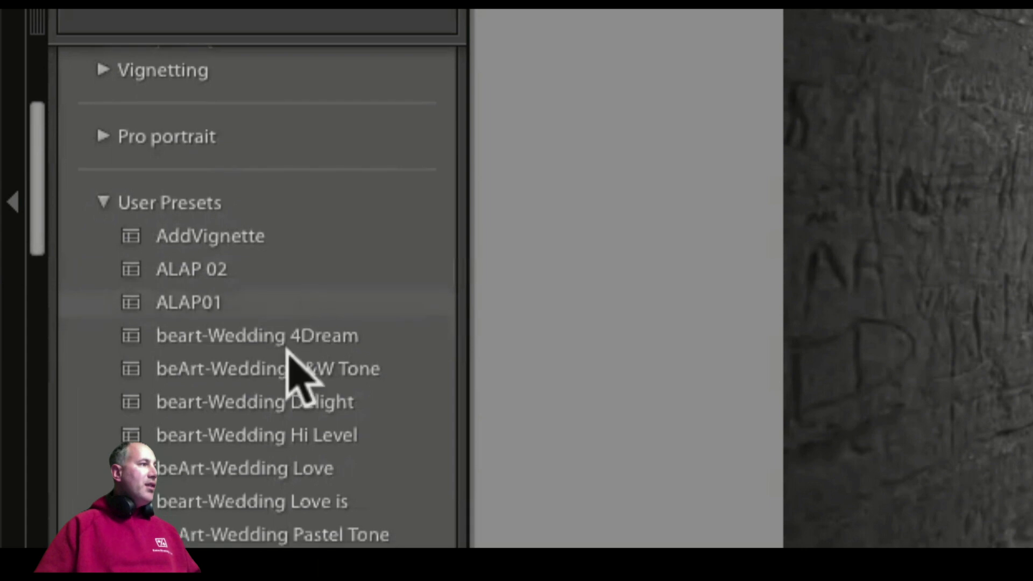
scroll(295, 369, "down", 5)
scroll(288, 377, "down", 4)
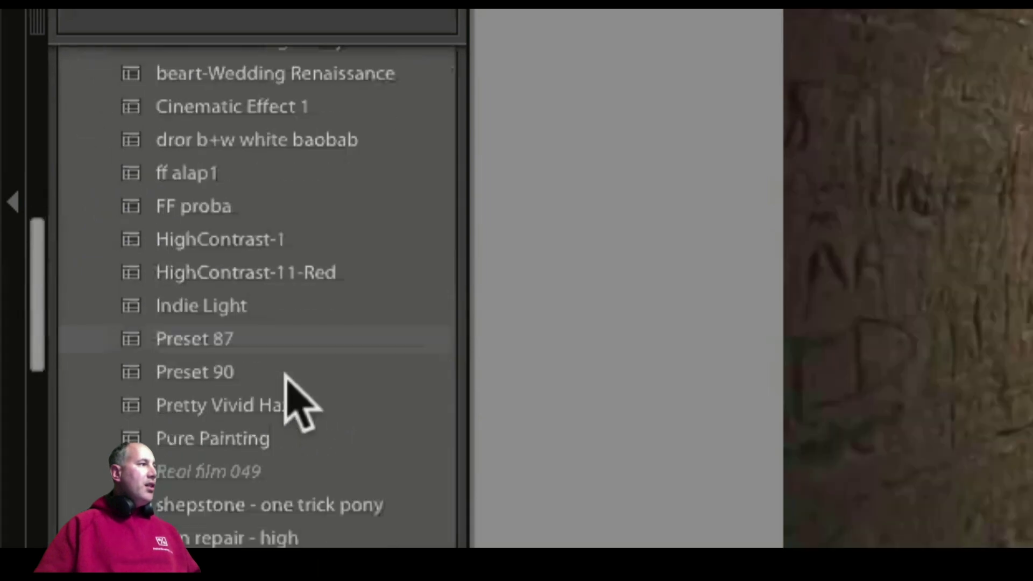
scroll(320, 409, "up", 2)
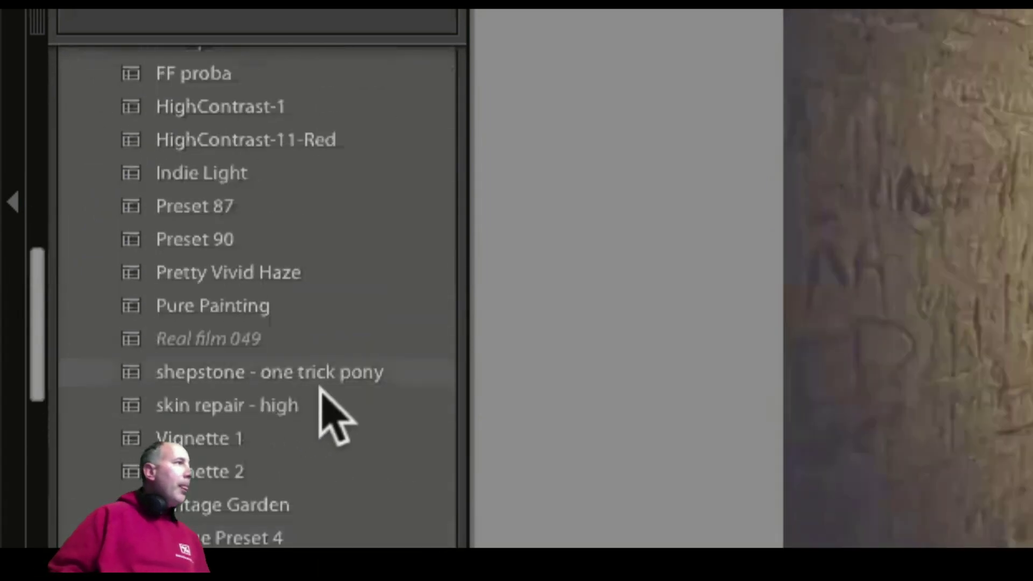
scroll(245, 123, "up", 1)
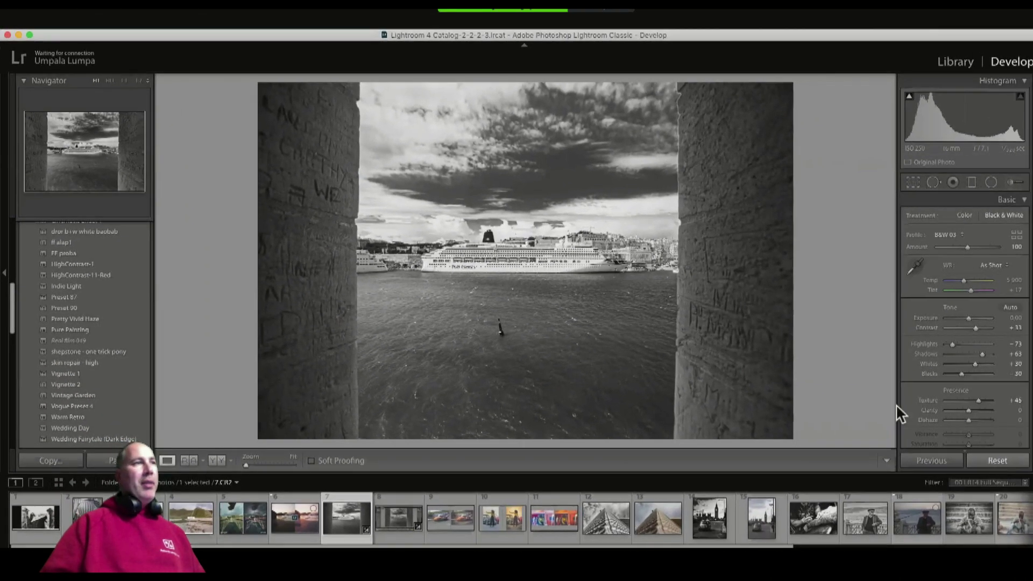
key("super+shift+r")
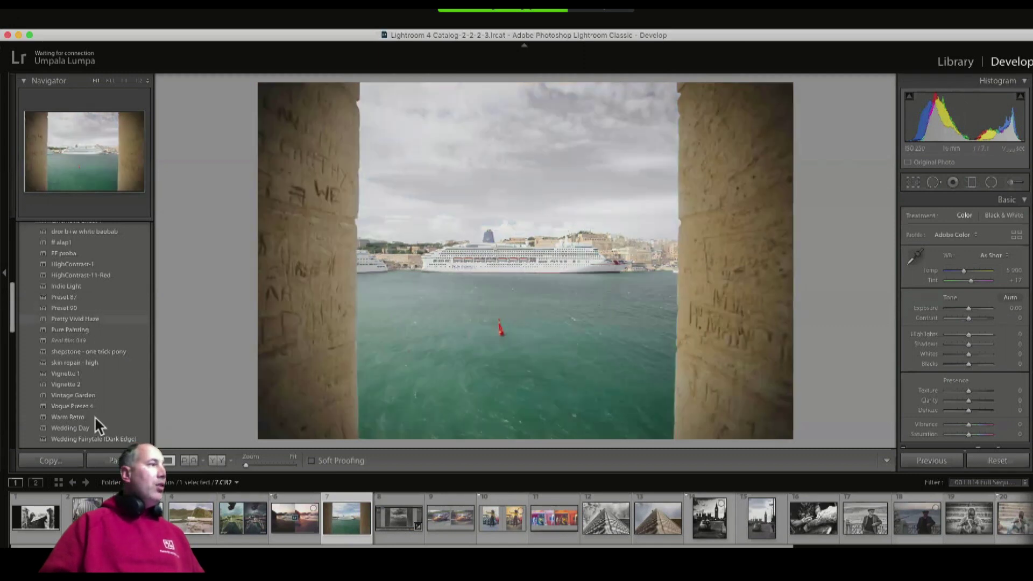
left_click(83, 351)
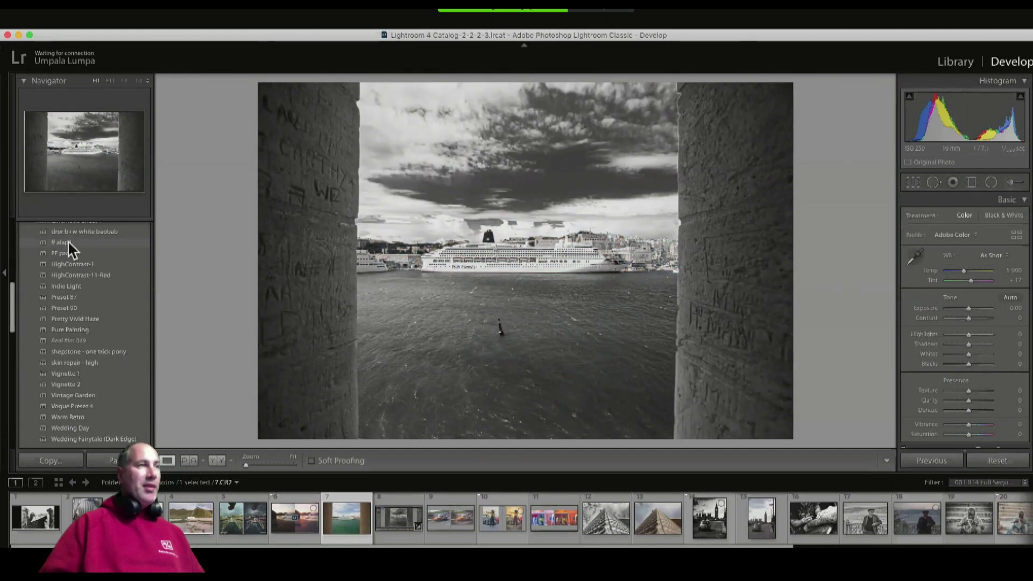
left_click(68, 242)
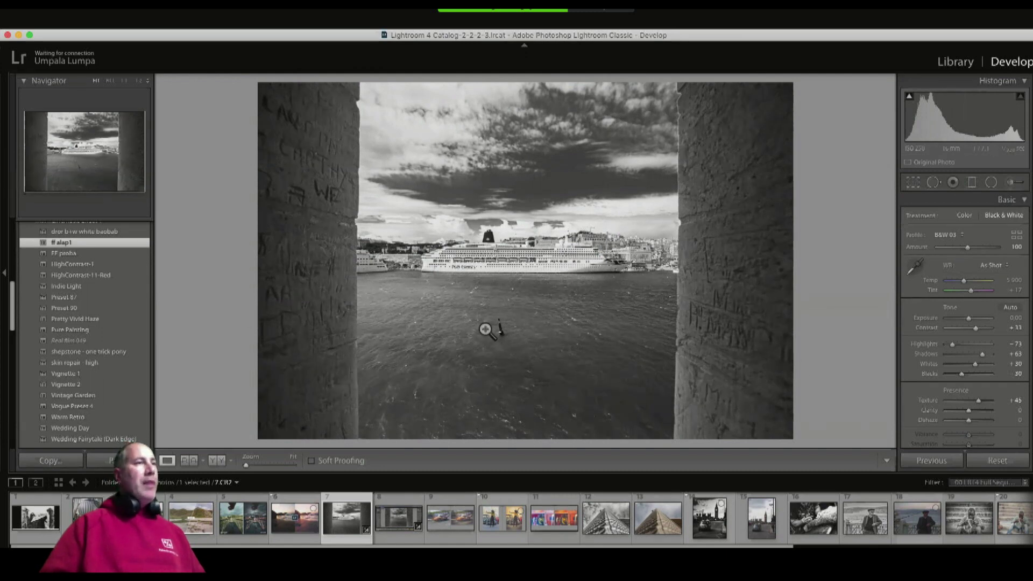
Reset the photo, apply Pretty Vivid Haze and set Exposure +1.00, Contrast +34, Highlights -100, Shadows +53, Whites -56, Blacks -42, Texture +24, Clarity +60.
left_click(996, 461)
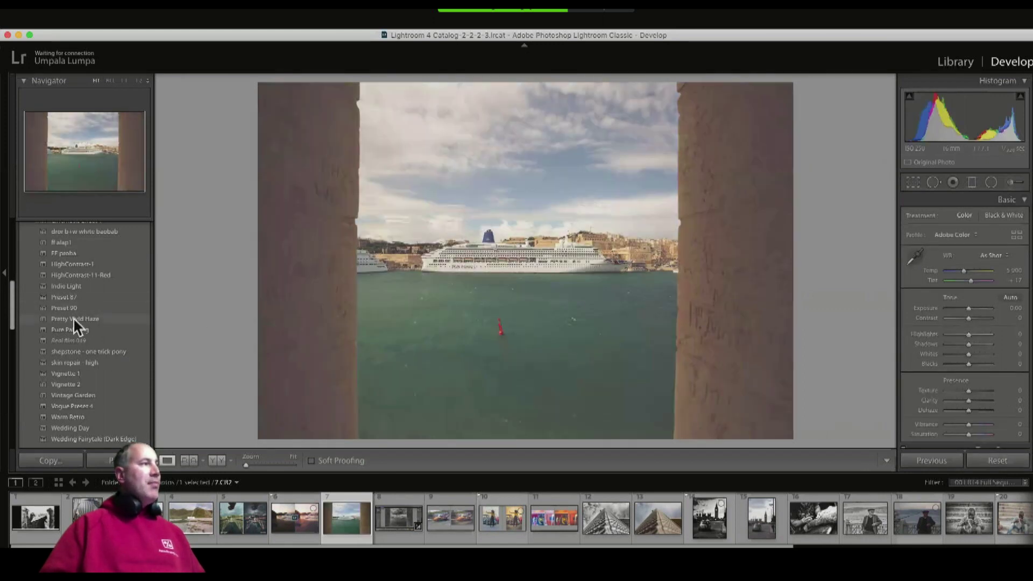
left_click(73, 319)
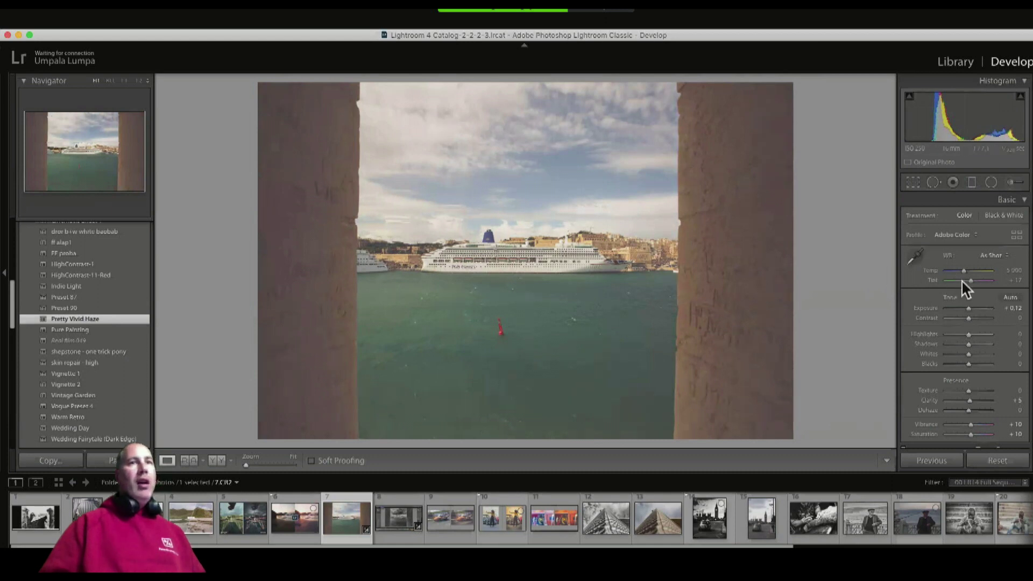
left_click_drag(968, 307, 973, 308)
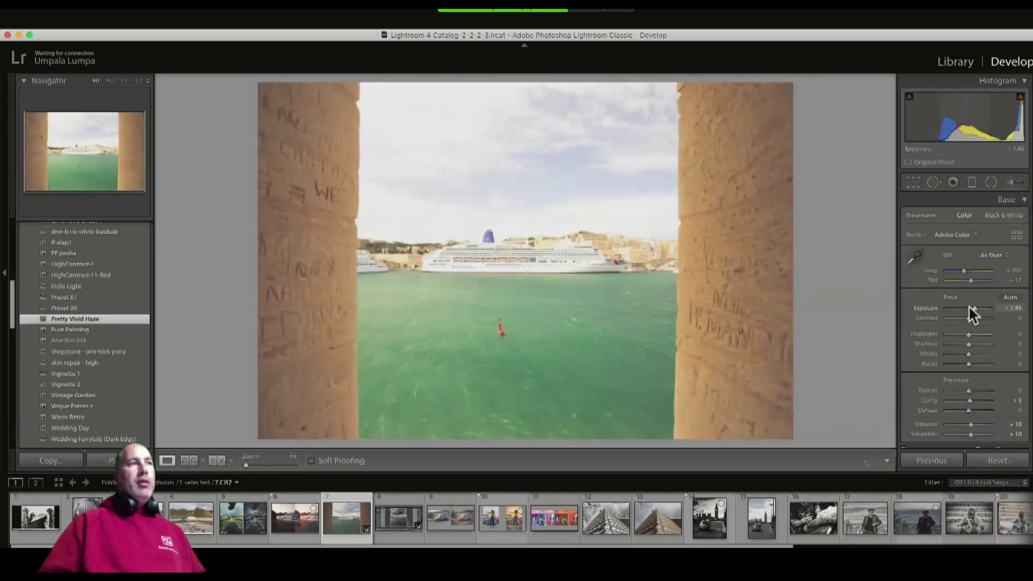
left_click(945, 334)
left_click_drag(969, 344, 982, 396)
left_click_drag(967, 317, 974, 316)
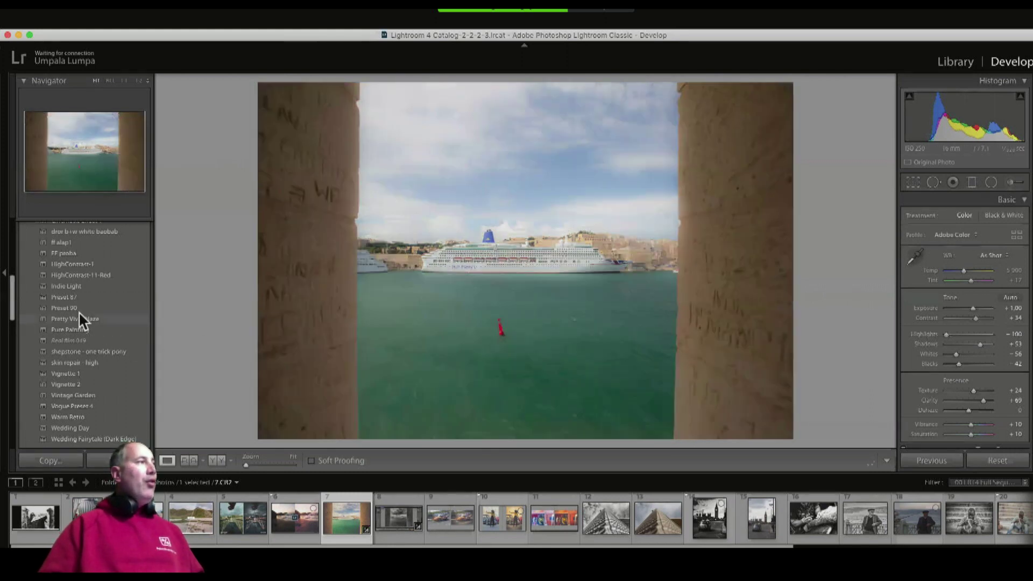
Apply the "ff alap1" preset to the cruise ship photo again and copy its develop settings with the preselected options.
left_click(59, 242)
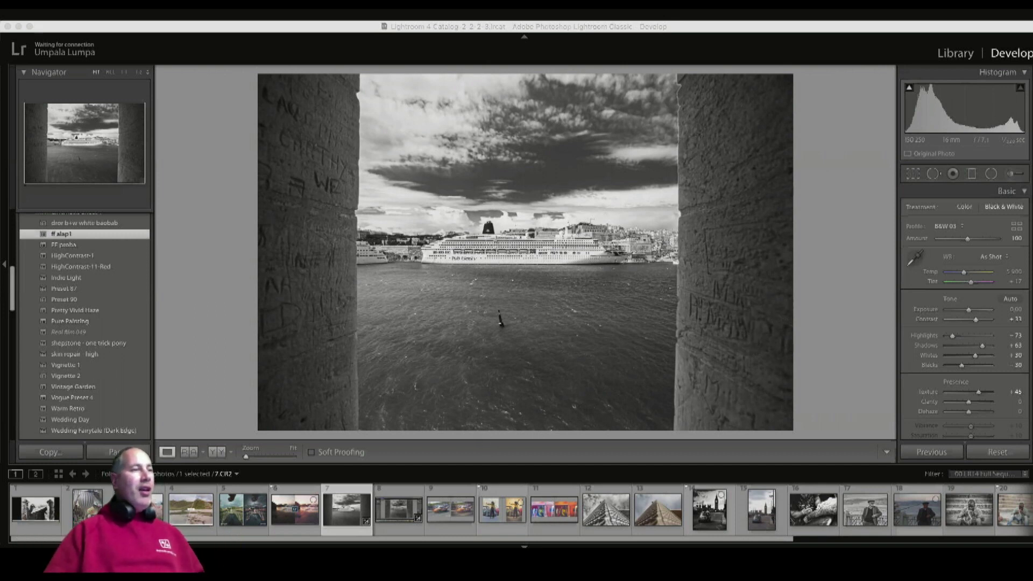
left_click(447, 502)
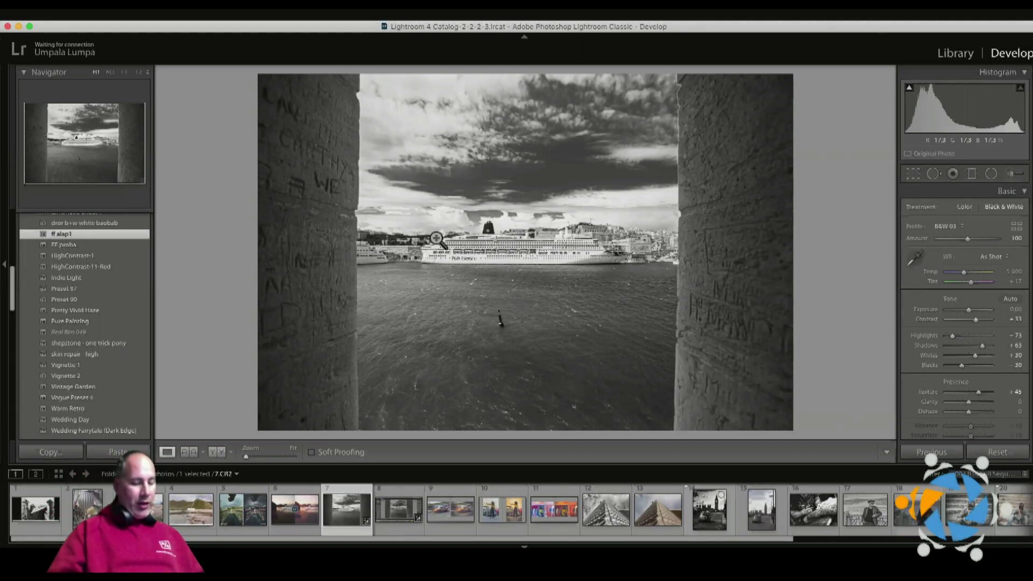
key("super+shift+c")
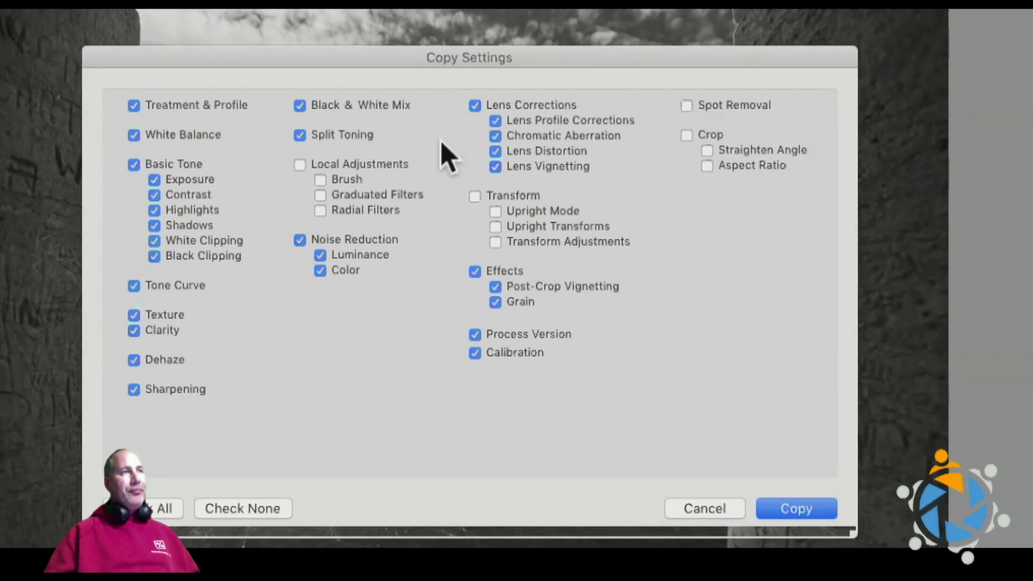
left_click(787, 506)
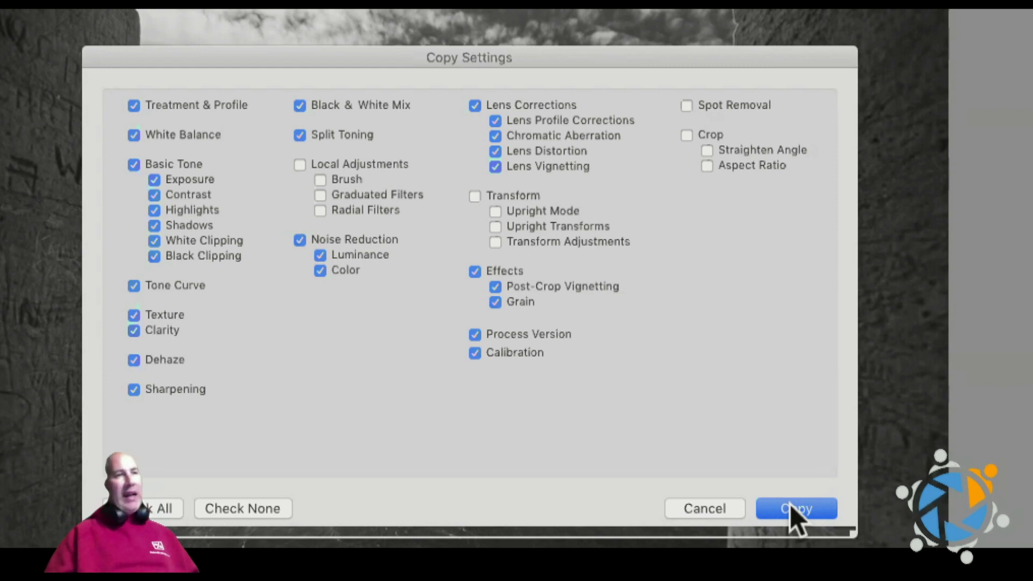
left_click(790, 507)
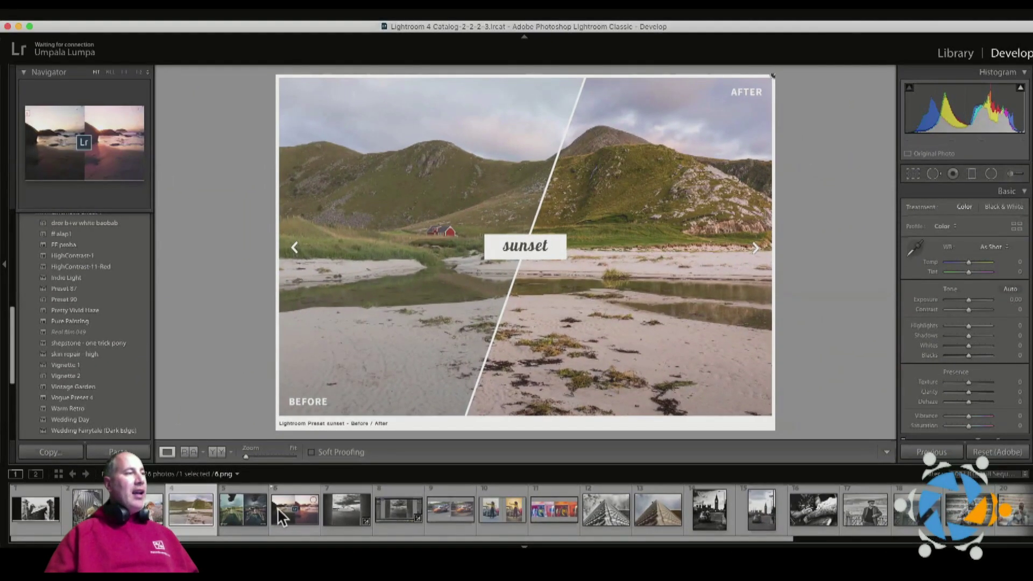
Select photos 4 to 6 in the filmstrip and paste the copied develop settings onto them.
left_click(279, 503, "shift")
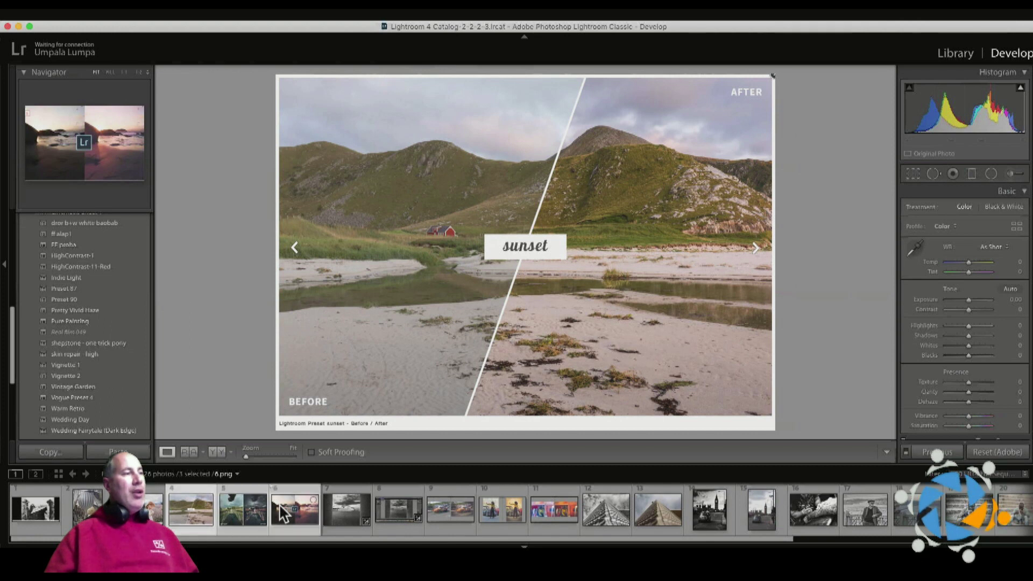
left_click(204, 507)
left_click(204, 492)
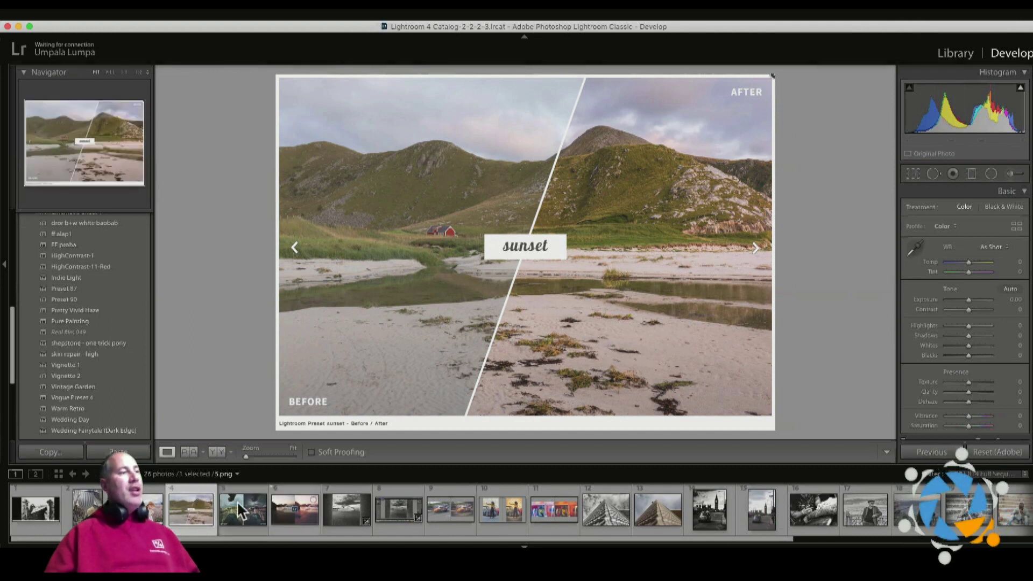
left_click(285, 496, "shift")
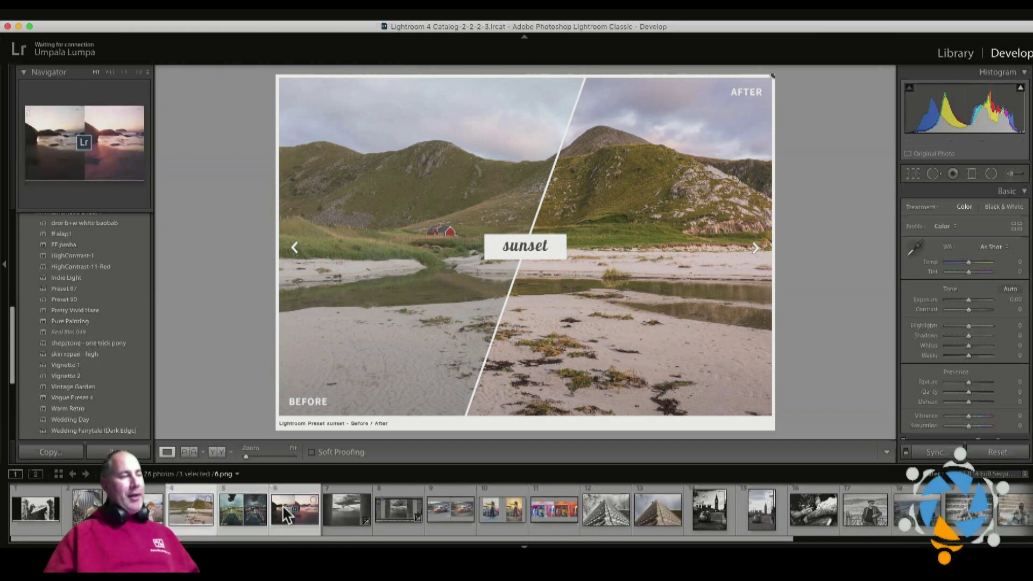
right_click(285, 516)
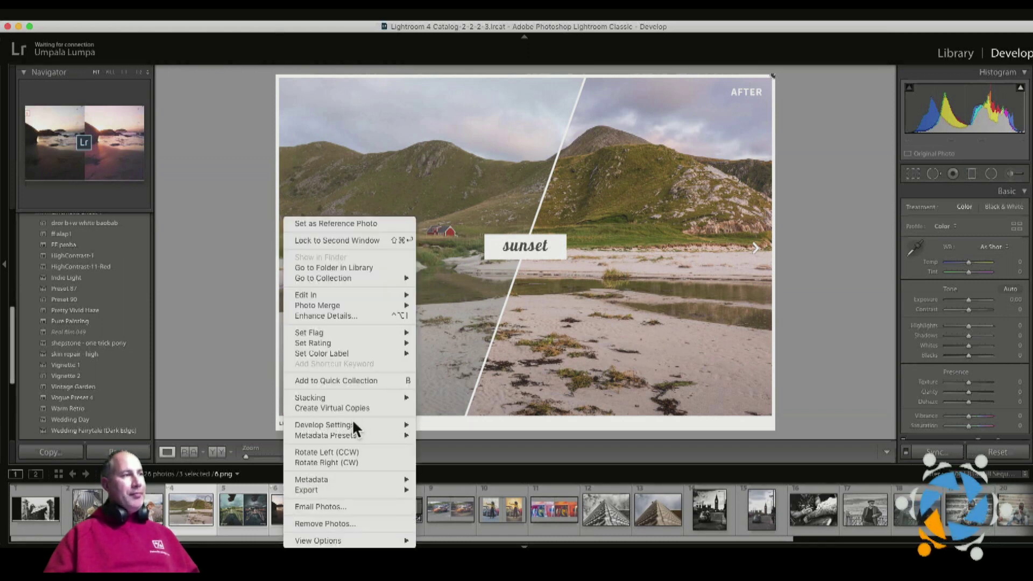
mouse_move(349, 424)
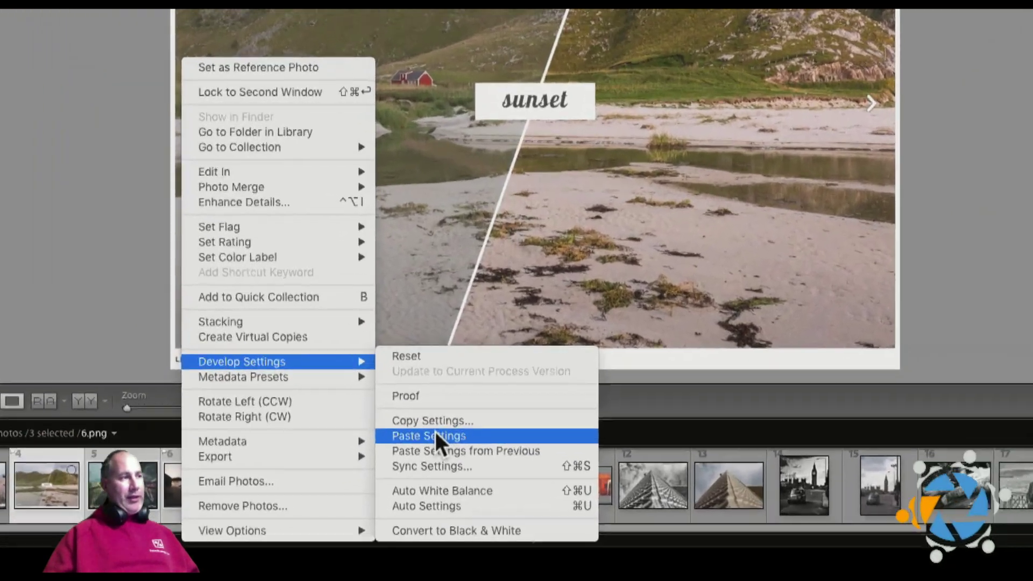
left_click(435, 436)
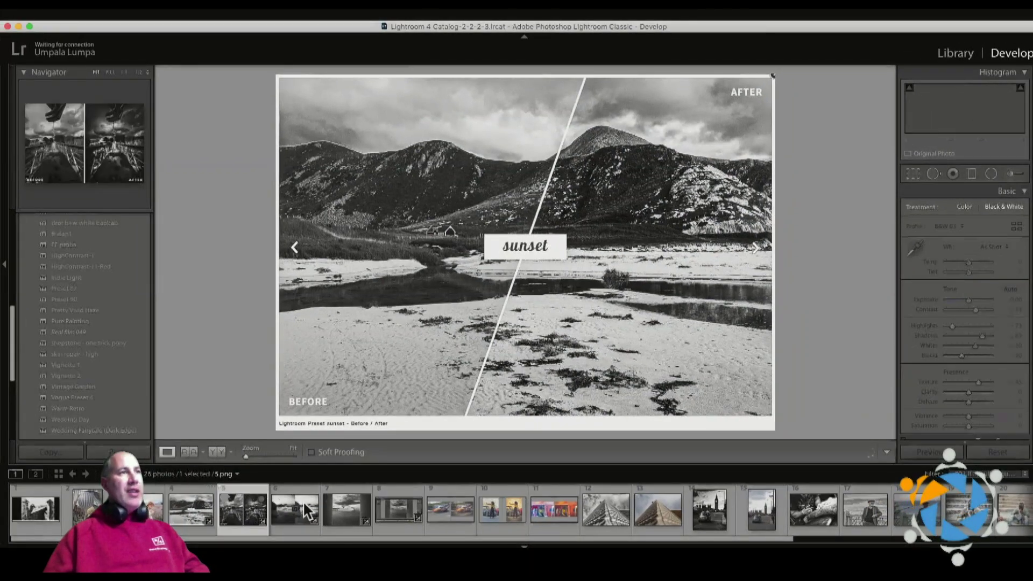
Select photos 4 to 6 in the filmstrip and reset their develop settings to the original colour versions.
left_click(303, 504)
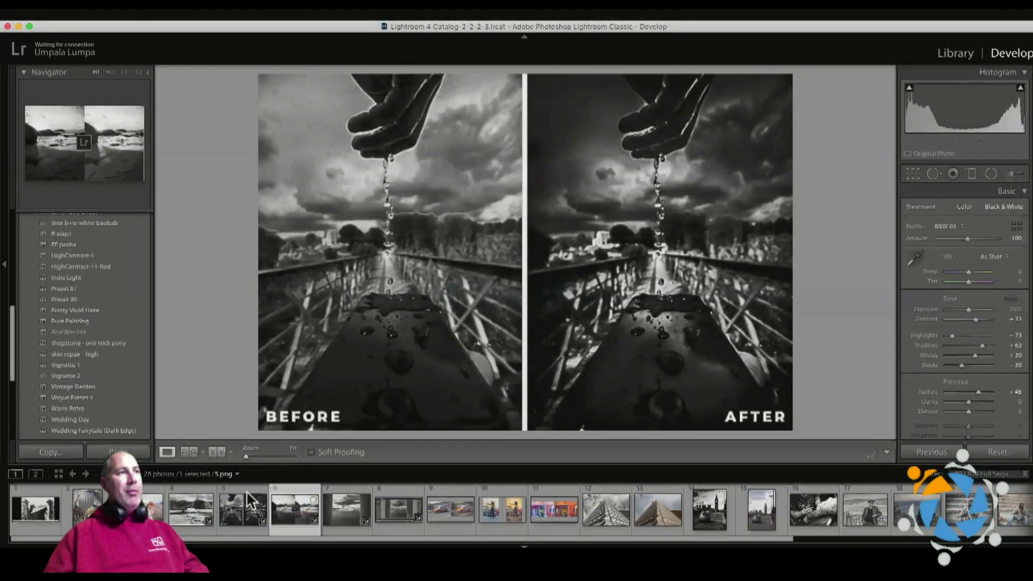
left_click(295, 495)
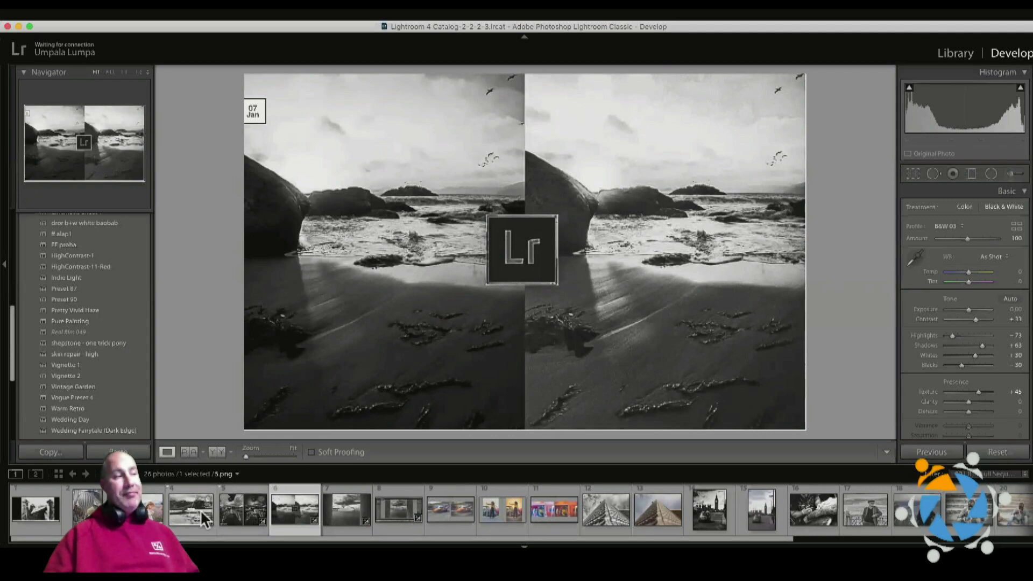
left_click(186, 500, "shift")
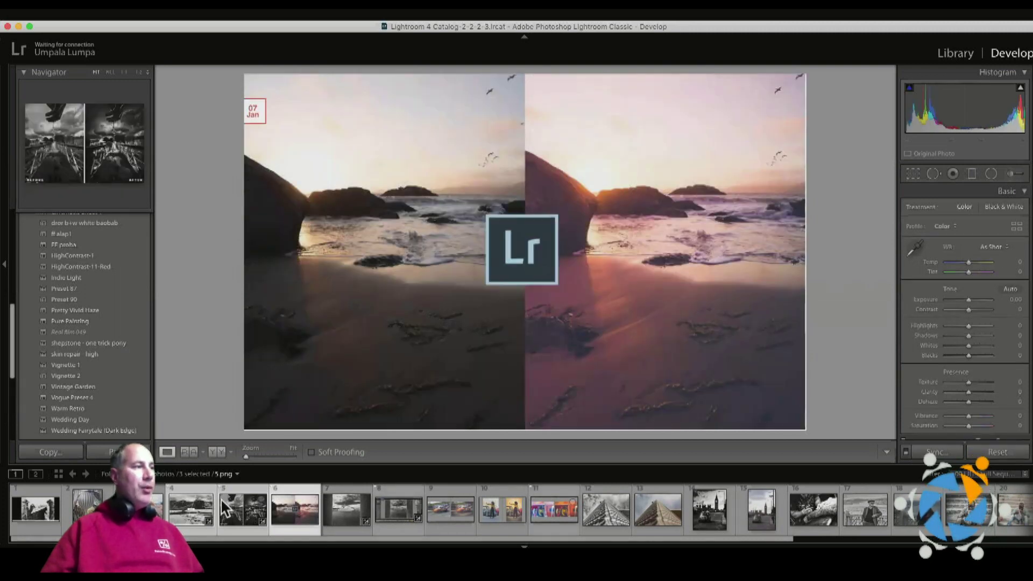
left_click(236, 500)
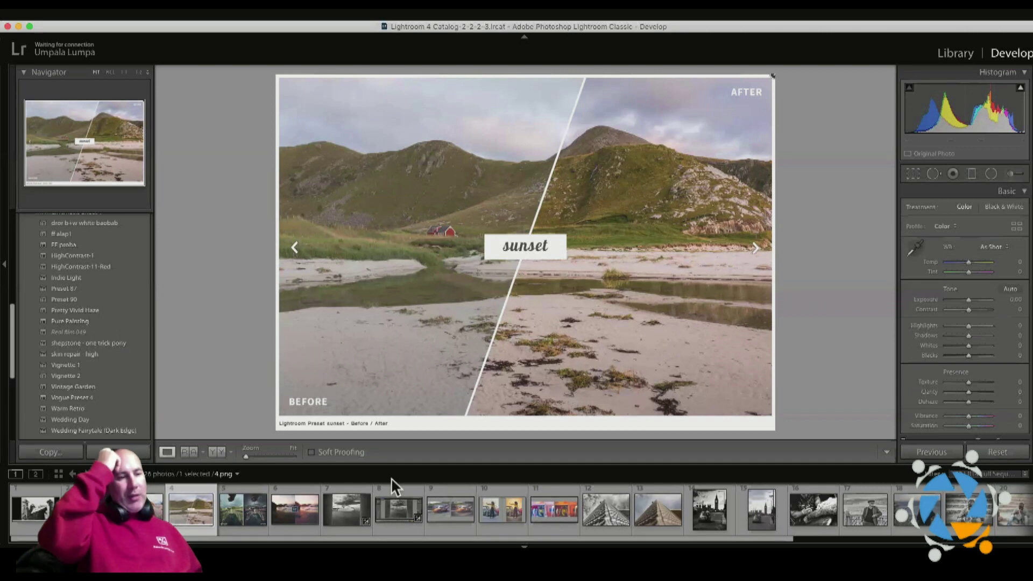
left_click(390, 511)
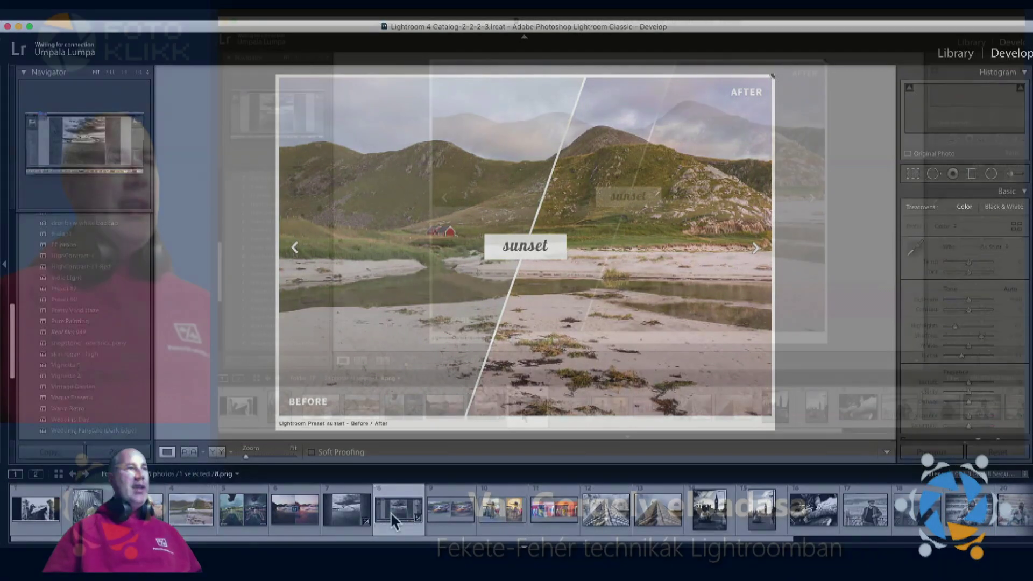
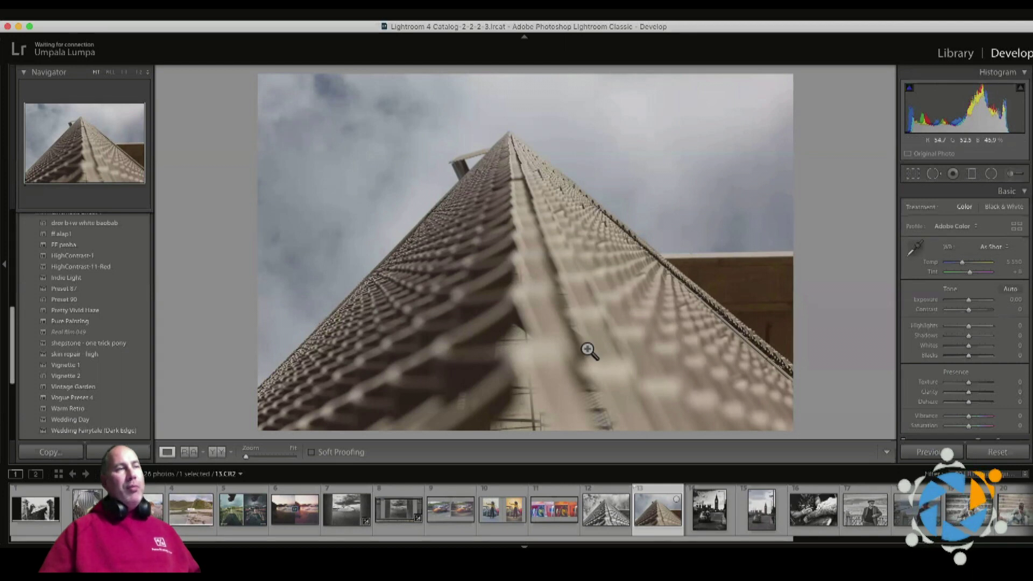
Examine the grain and spots in the sky of the black-and-white tower photo 12.tif at 1:1 magnification.
left_click(595, 503)
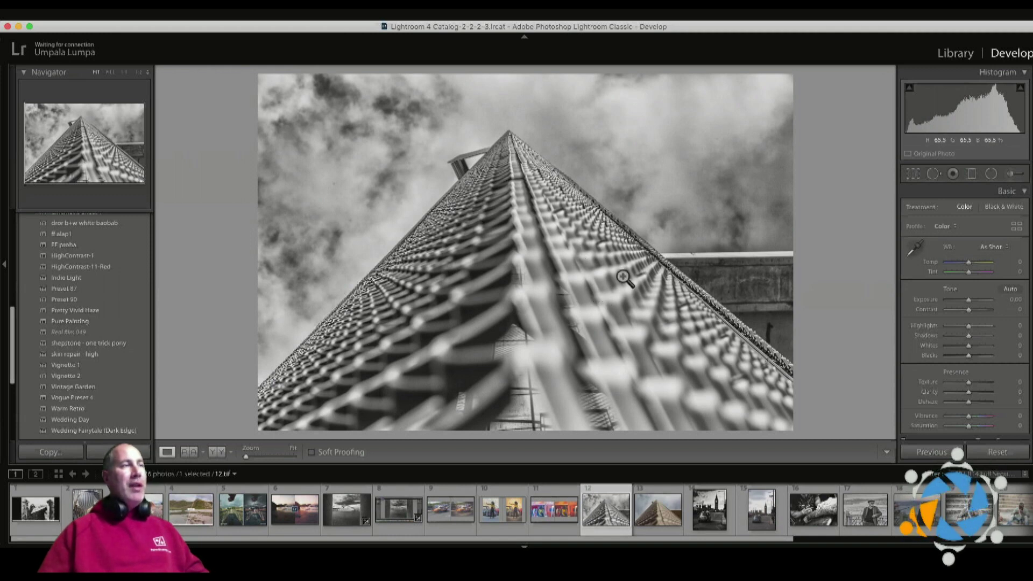
left_click(353, 197)
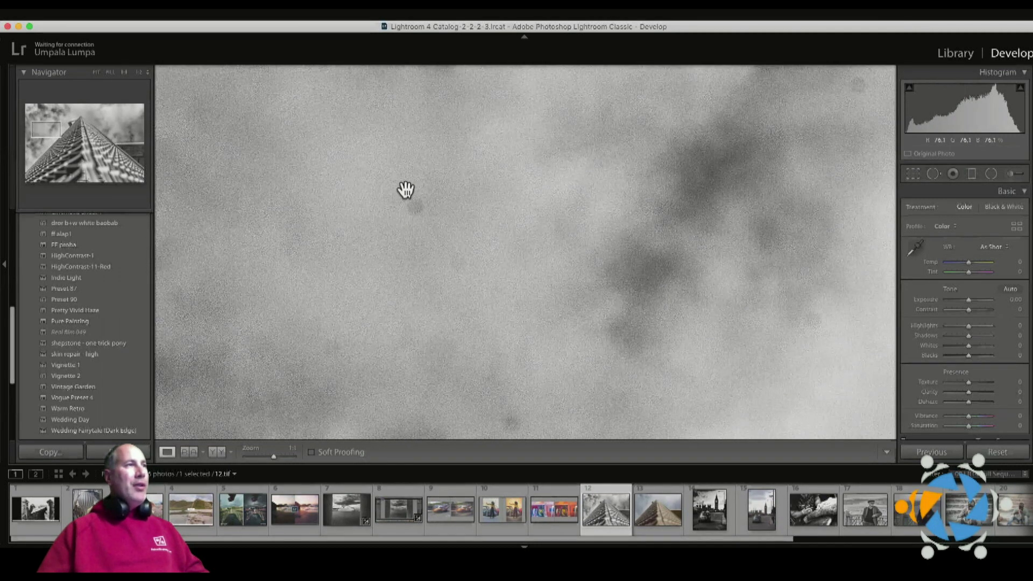
left_click_drag(366, 277, 293, 109)
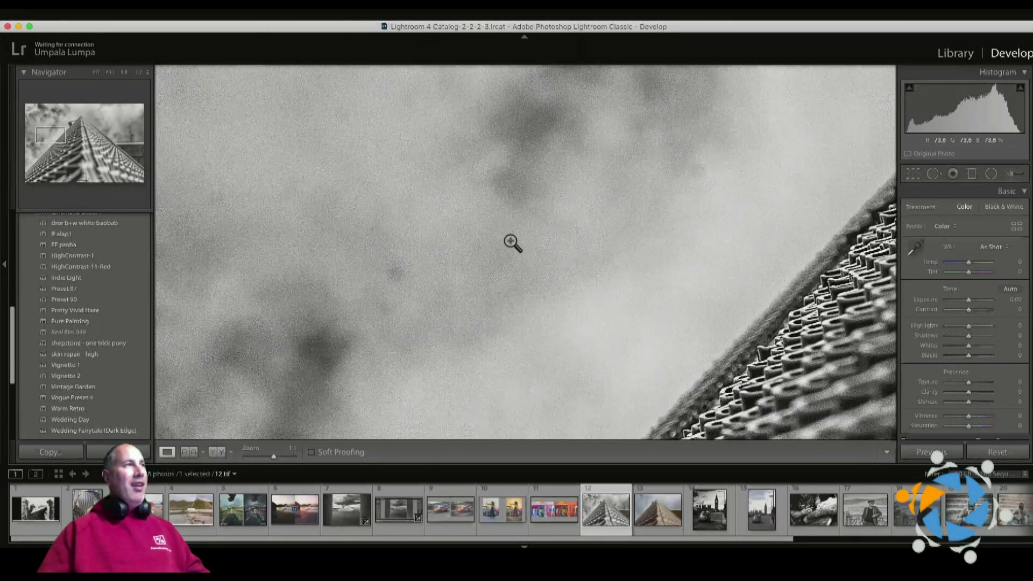
left_click(384, 242)
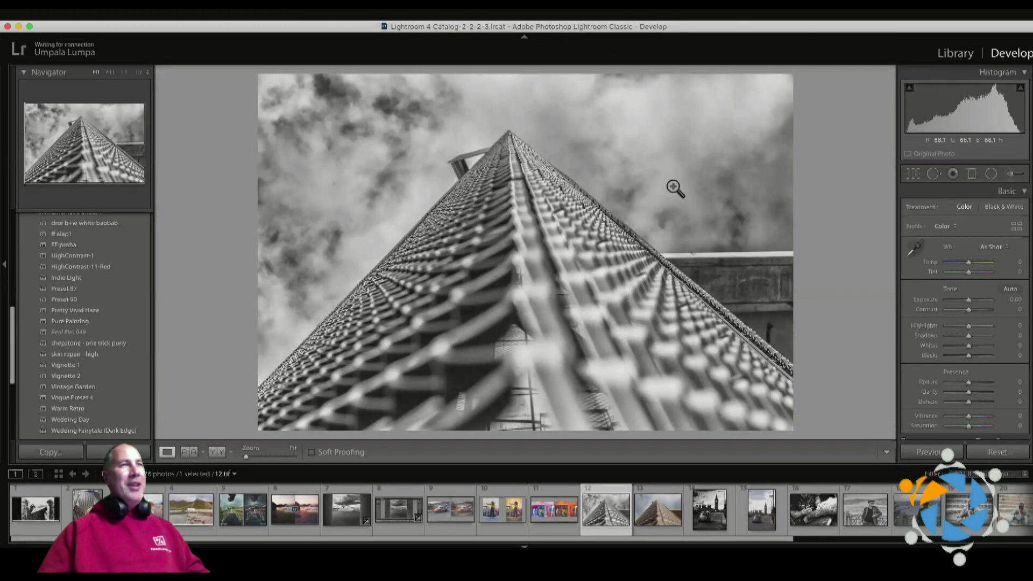
On the colour tower photo 13.CR2, set Highlights -26, Shadows +76, Blacks -17, Texture +12, Clarity +28 and Dehaze +33.
left_click(659, 509)
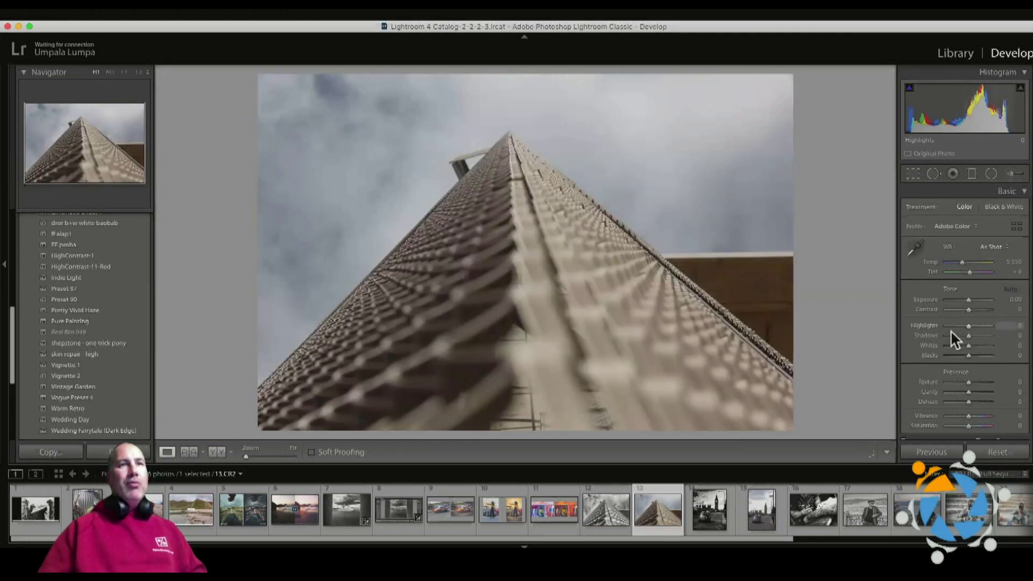
scroll(956, 322, "down", 2)
left_click_drag(958, 292, 961, 295)
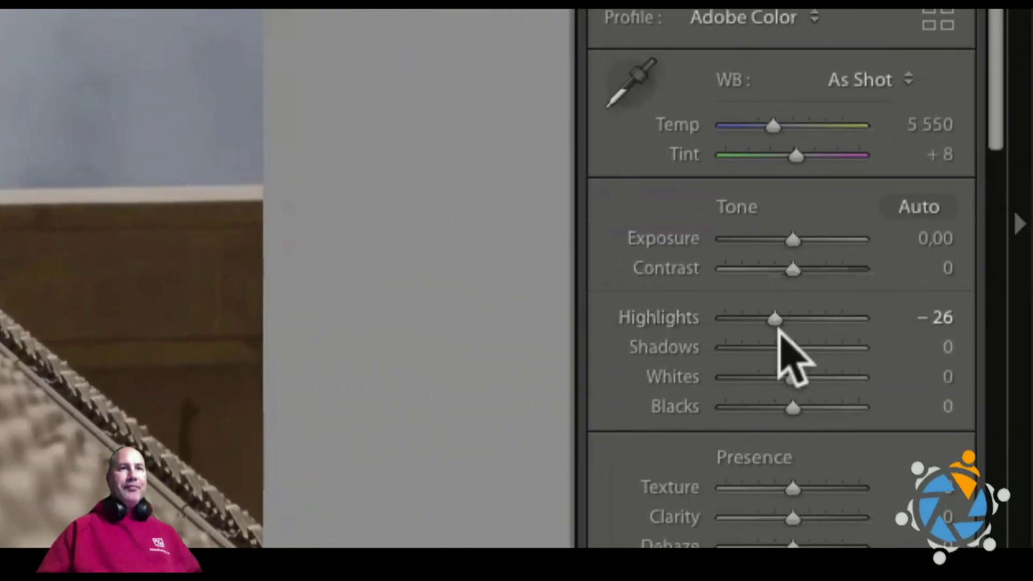
left_click_drag(821, 347, 842, 344)
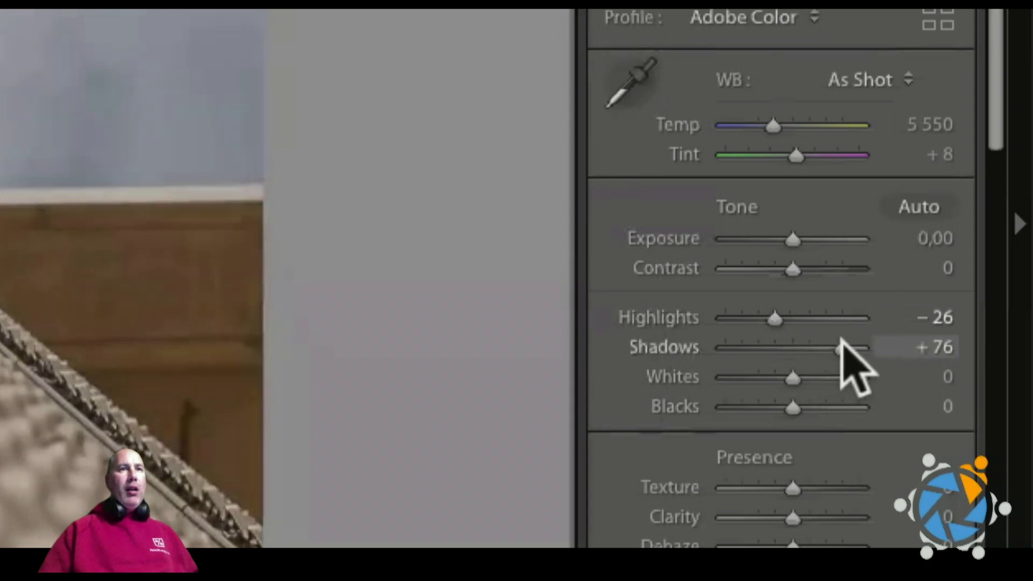
left_click(780, 406)
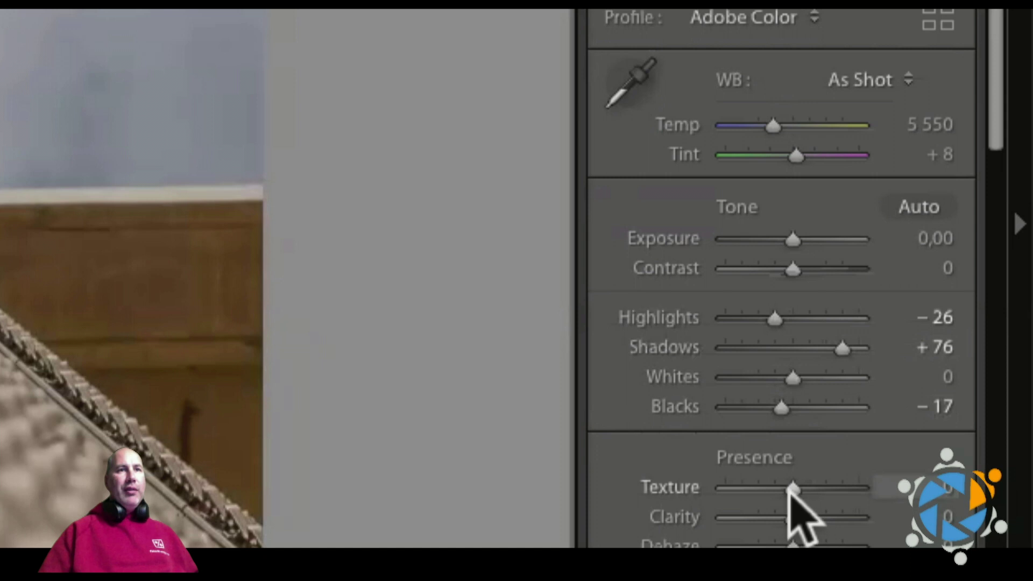
left_click_drag(790, 487, 815, 545)
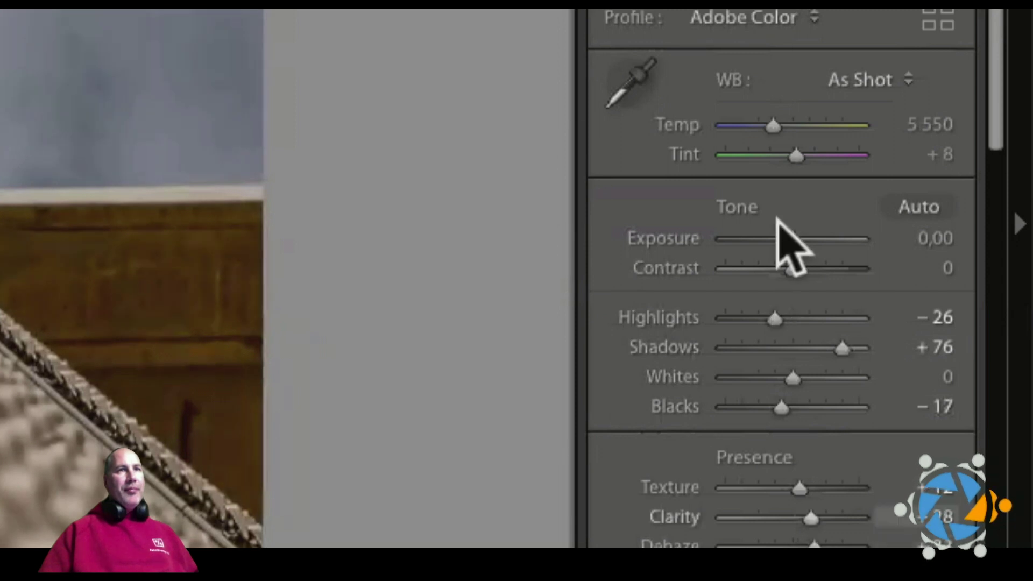
Set the tower photo's white balance Temp to 5202 and its Exposure to +0.35.
left_click_drag(775, 125, 759, 127)
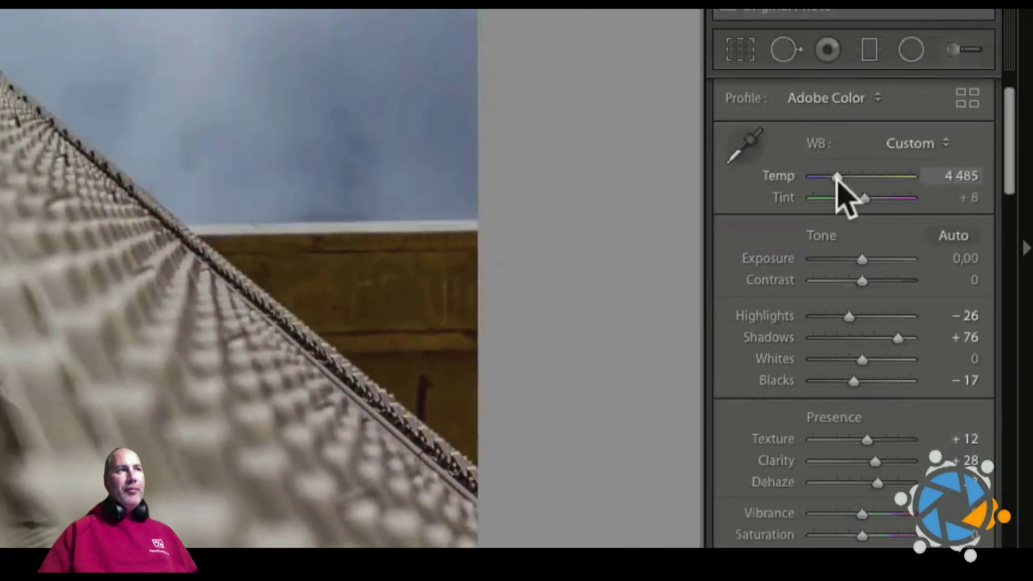
left_click_drag(837, 177, 845, 178)
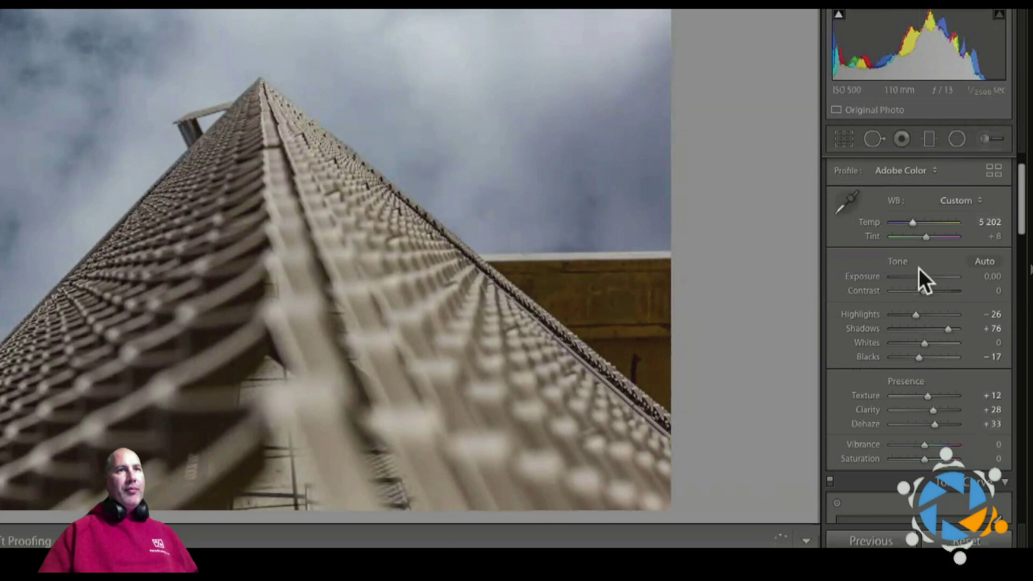
left_click_drag(925, 273, 925, 273)
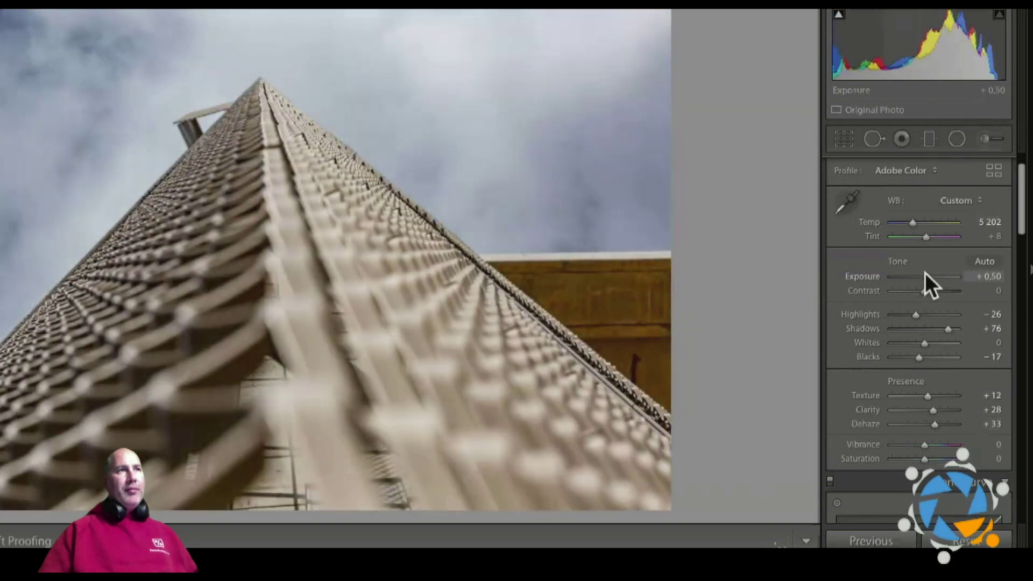
Add a slightly tilted graduated filter across the tower photo and set its Temp to -8.
left_click(921, 138)
left_click_drag(331, 388, 337, 385)
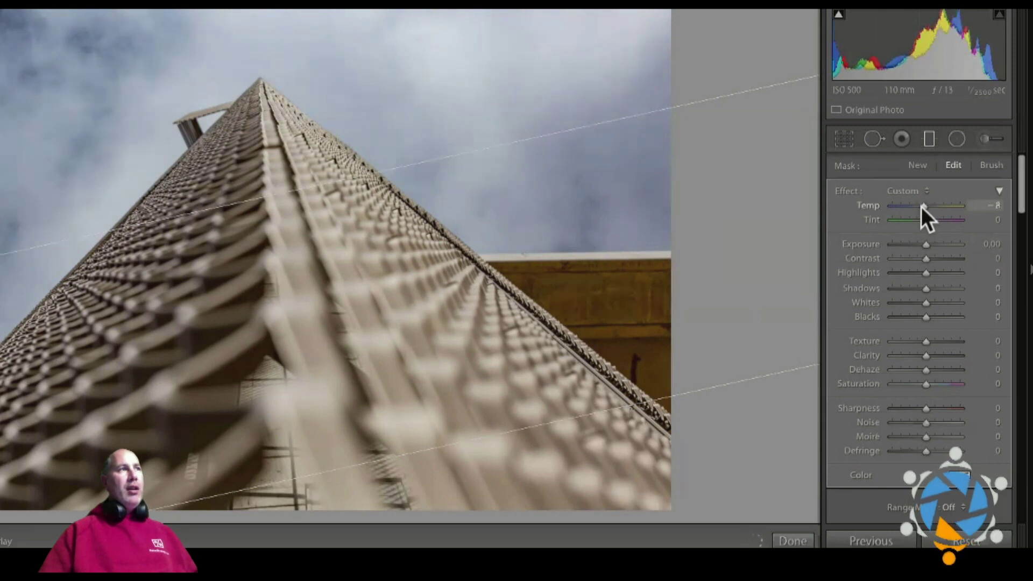
left_click_drag(921, 205, 919, 206)
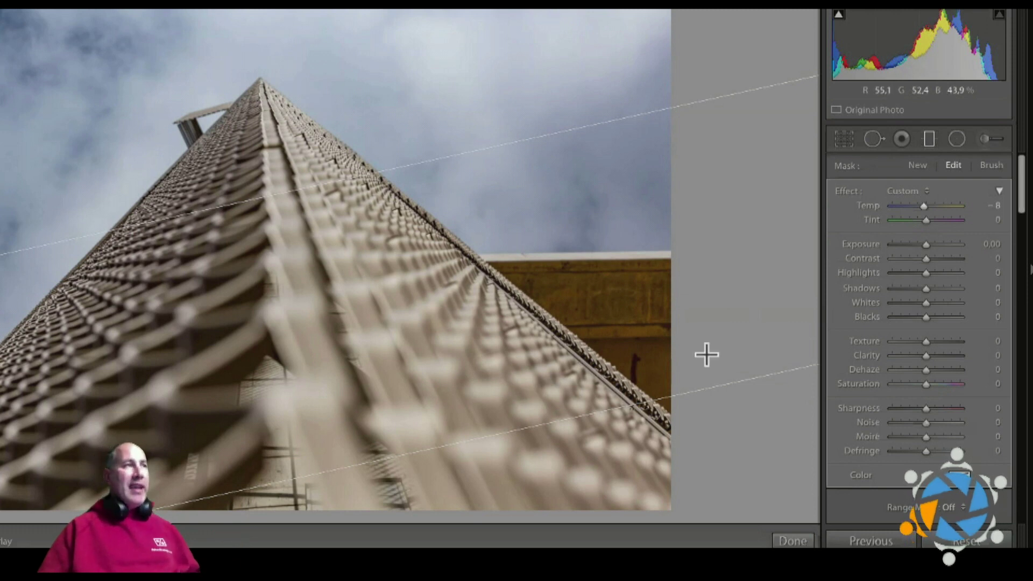
left_click(929, 138)
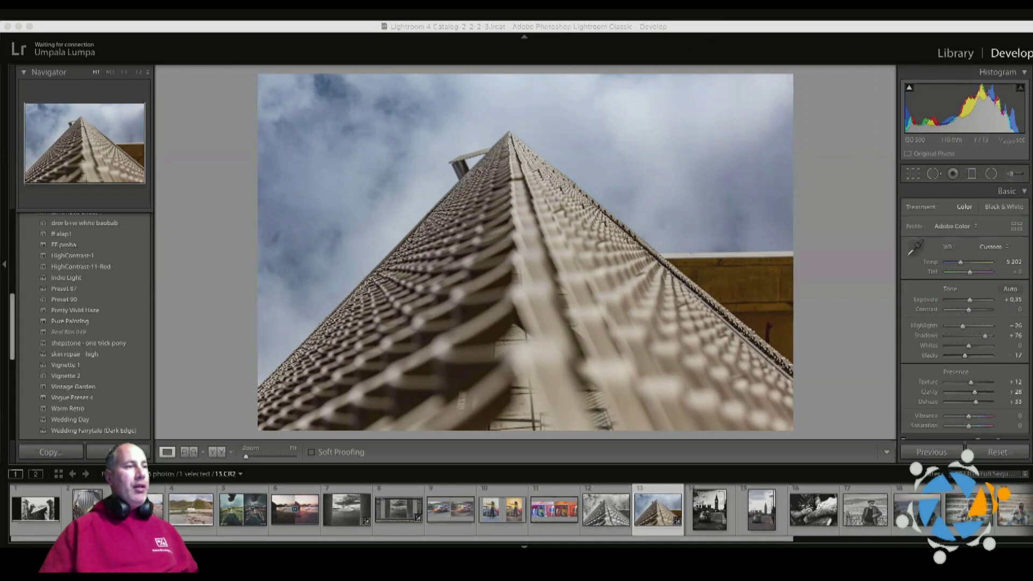
Choose to edit the tower photo in Silver Efex Pro 2 as a copy with Lightroom adjustments in TIFF format.
left_click(530, 472)
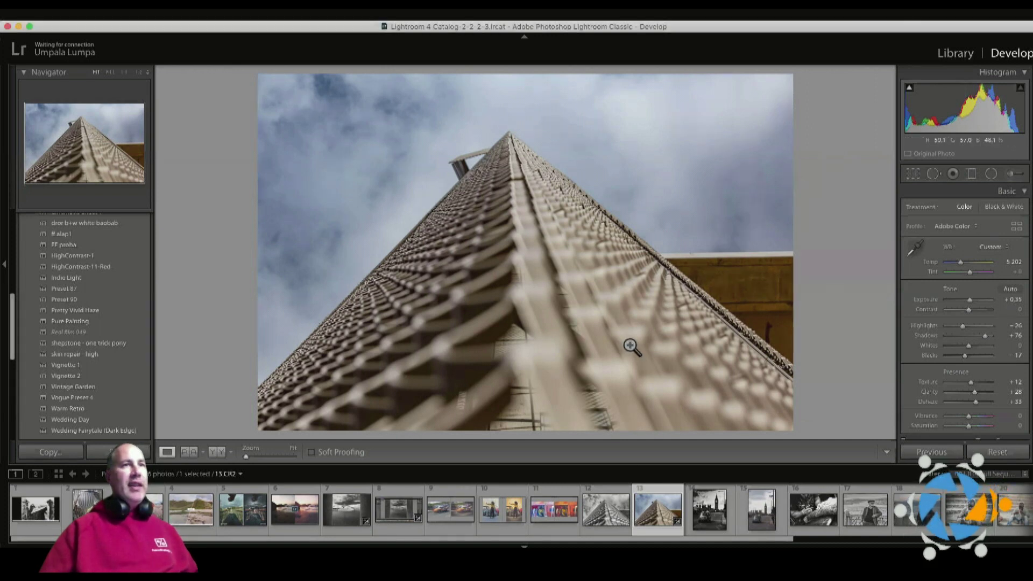
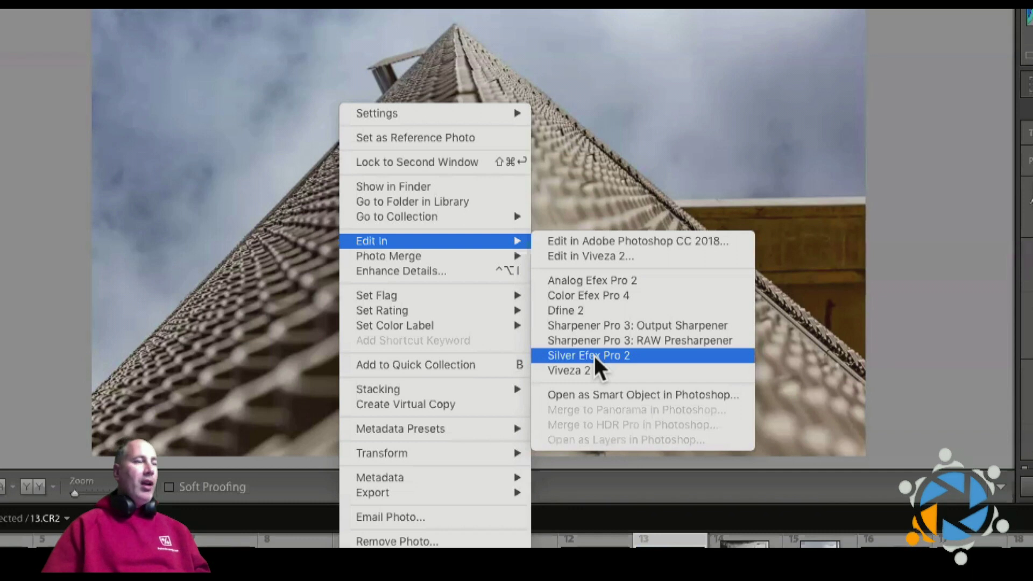
left_click(594, 356)
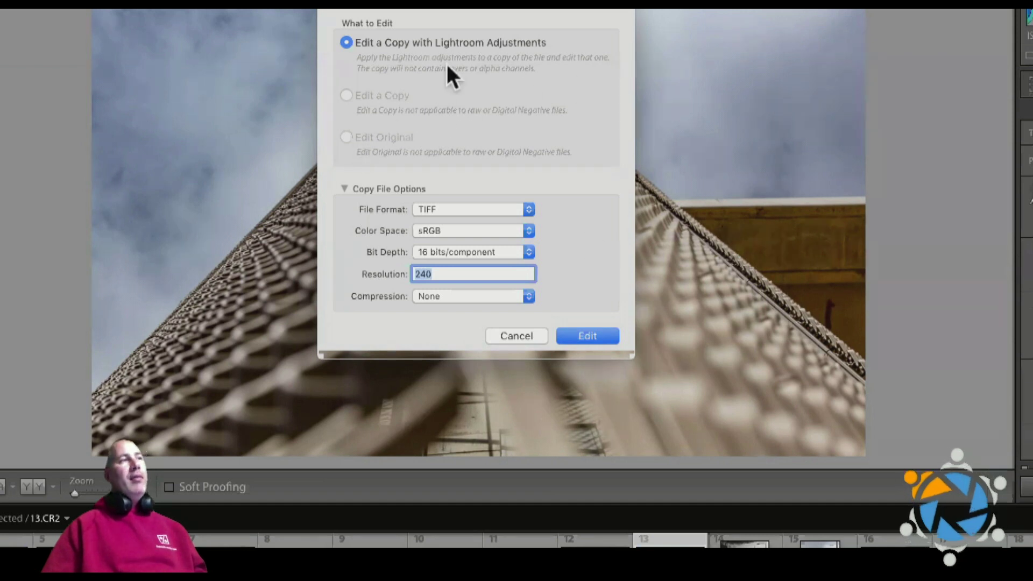
left_click_drag(476, 8, 382, 1)
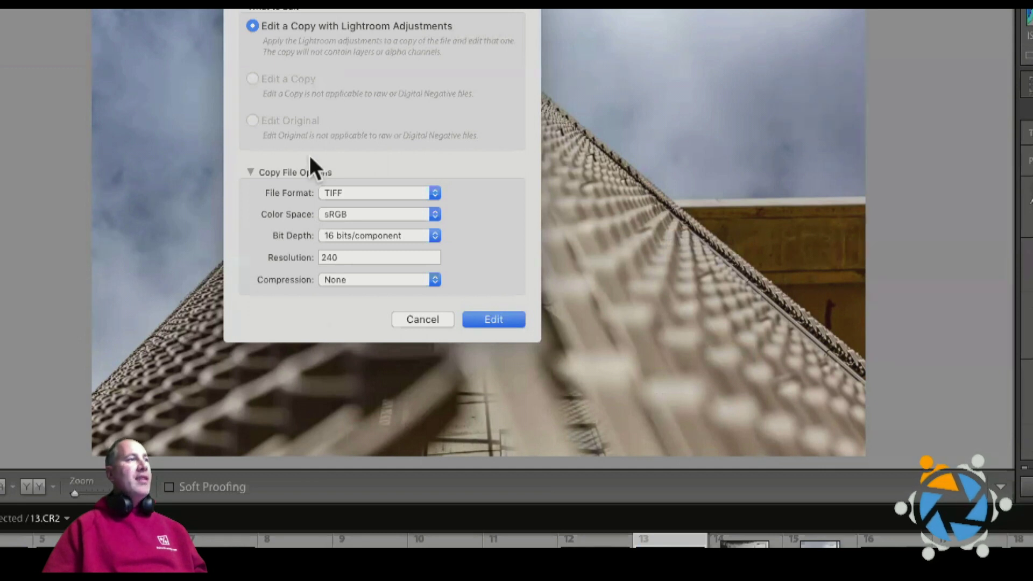
left_click(349, 193)
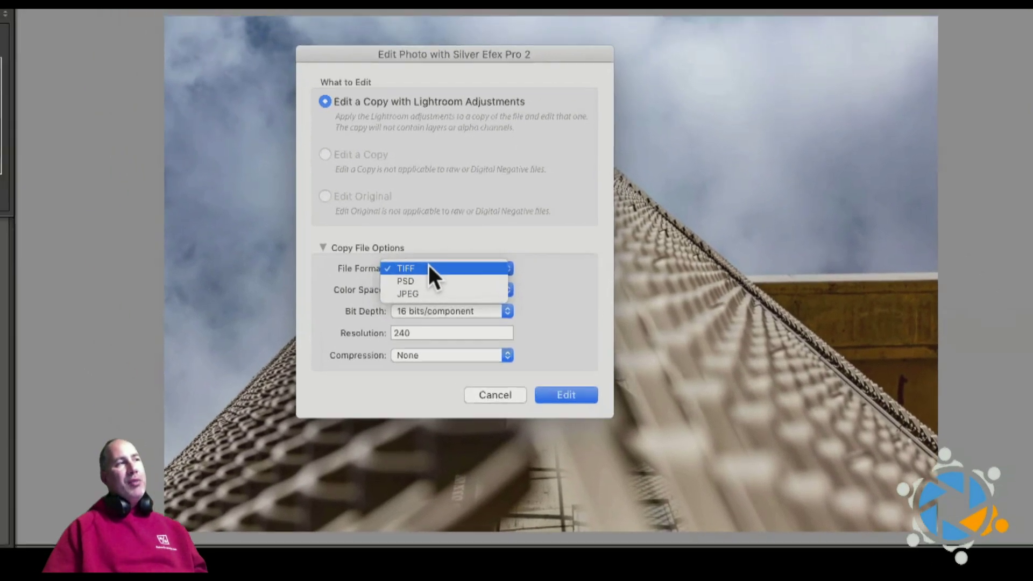
left_click(432, 270)
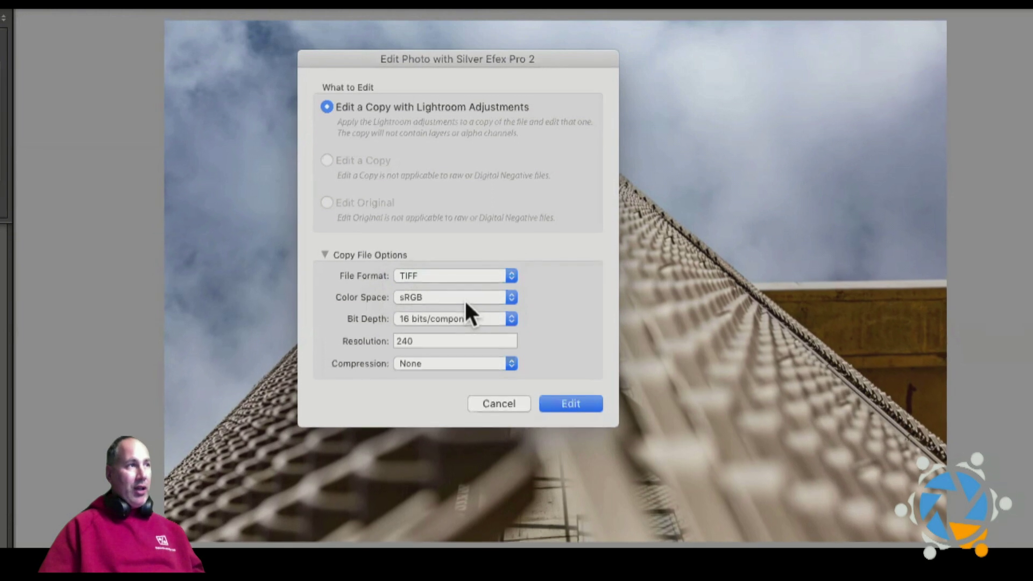
Keep the copy's bit depth at 16 bits/component and compression at None, and open it in Silver Efex Pro 2.
left_click(423, 335)
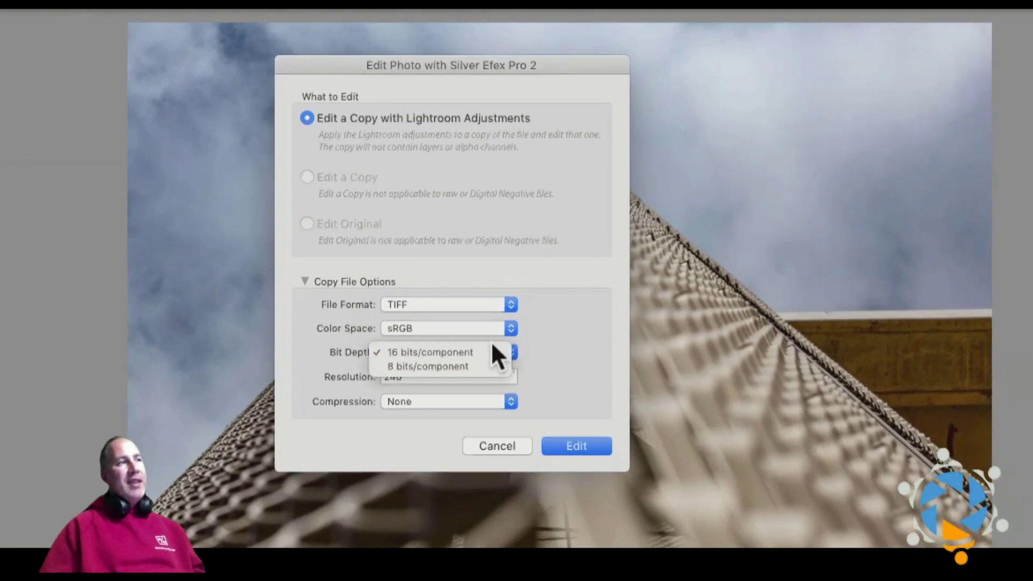
left_click(556, 346)
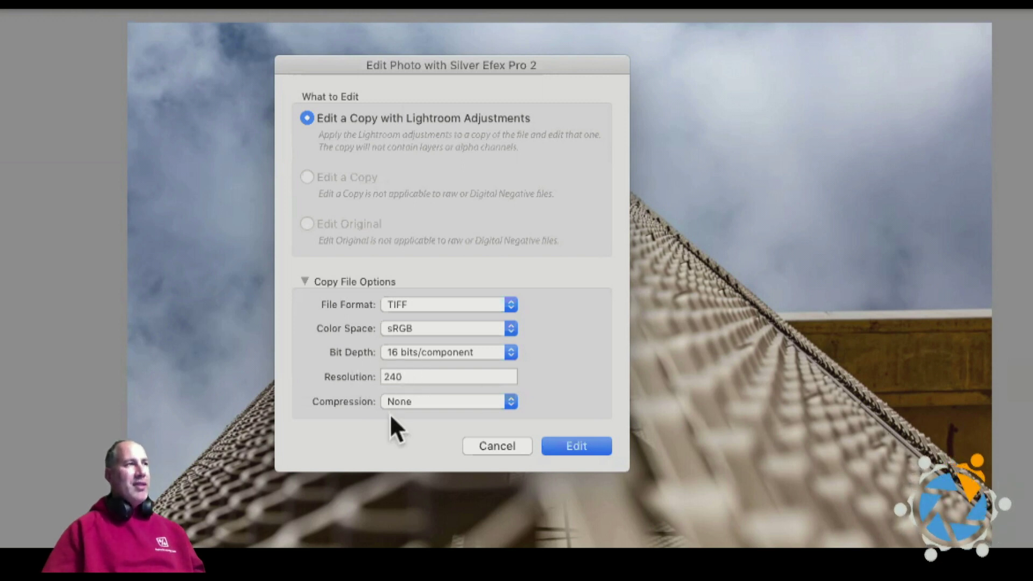
left_click(415, 401)
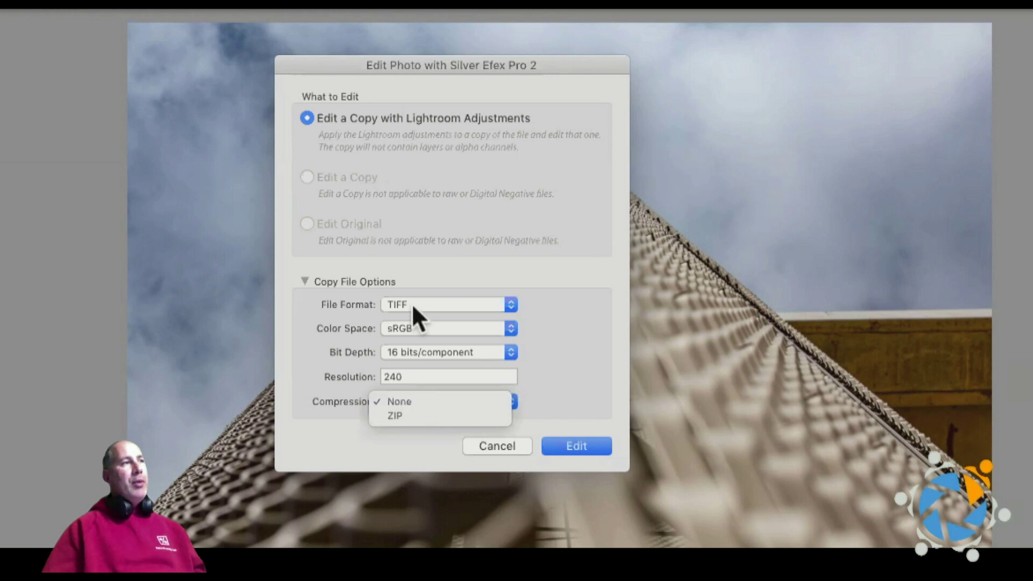
left_click(385, 400)
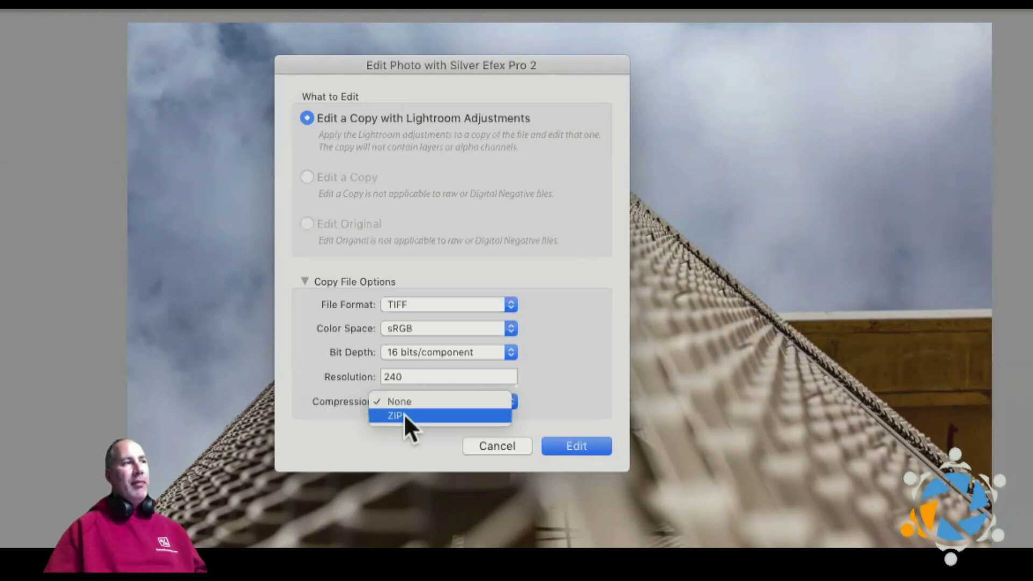
left_click(334, 394)
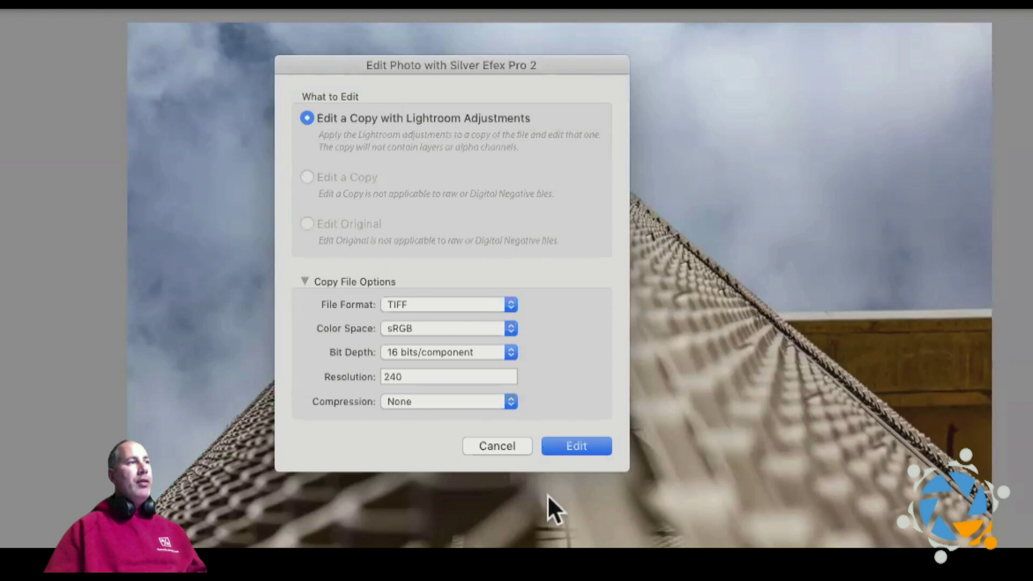
left_click(586, 445)
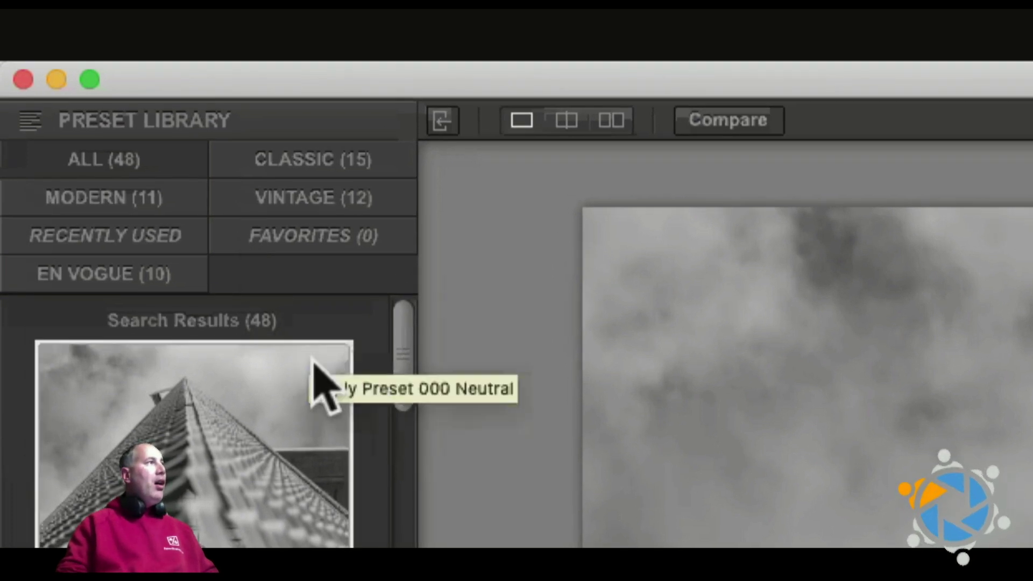
Browse the preset library and apply the 012 Push Process (N +3.0) preset to the tower photo.
left_click_drag(402, 340, 357, 314)
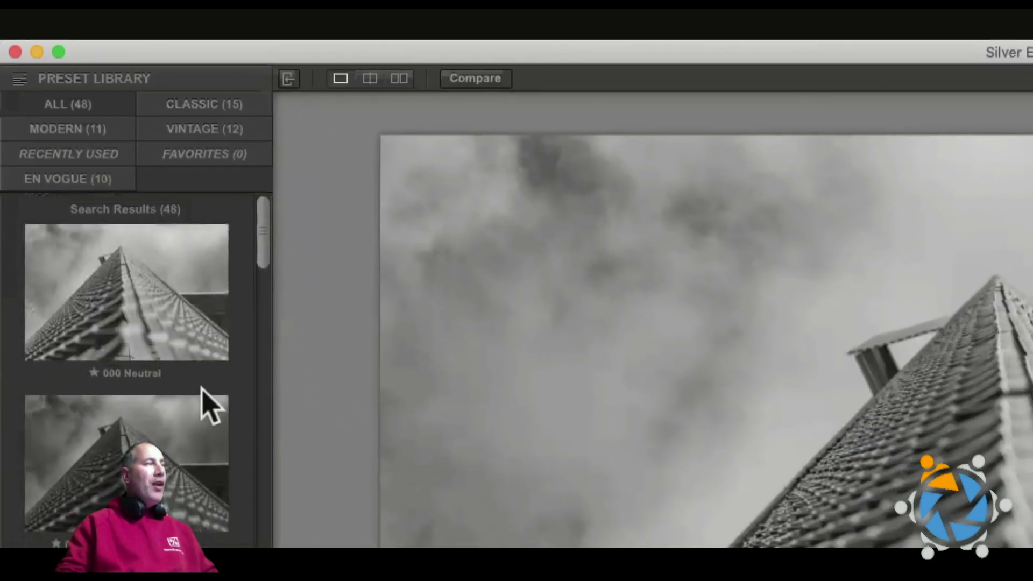
scroll(198, 461, "down", 3)
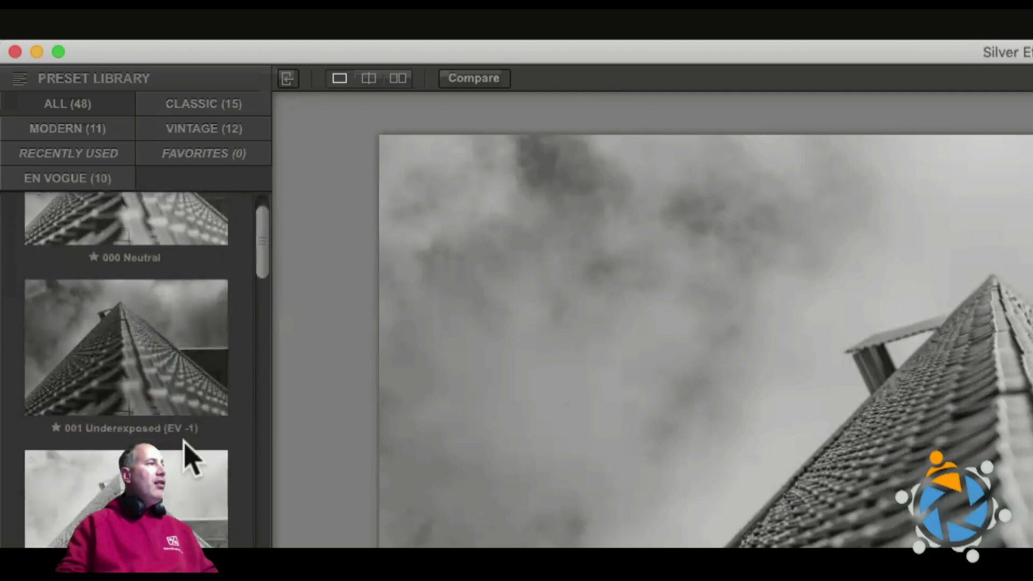
scroll(191, 457, "down", 10)
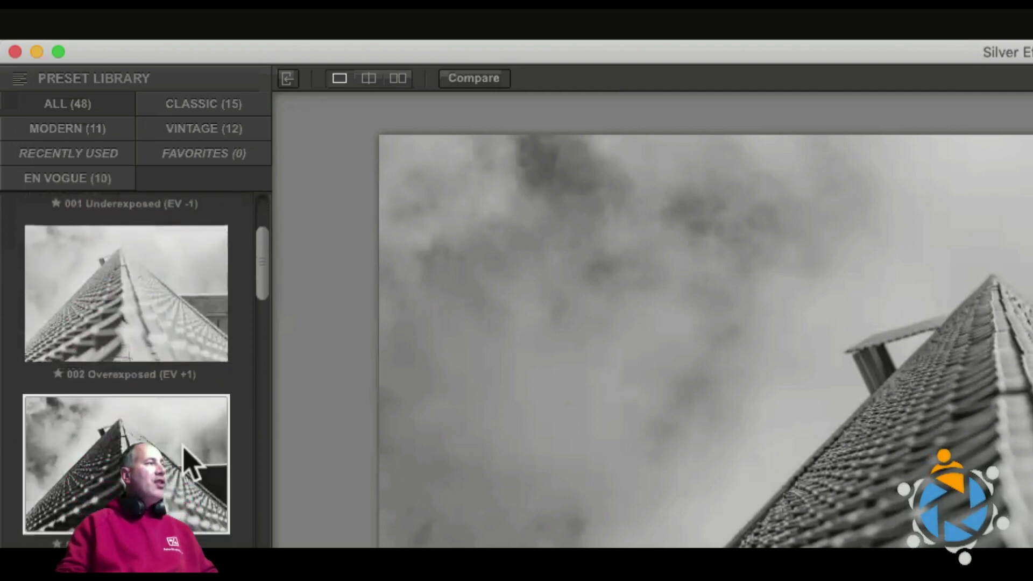
scroll(191, 462, "down", 10)
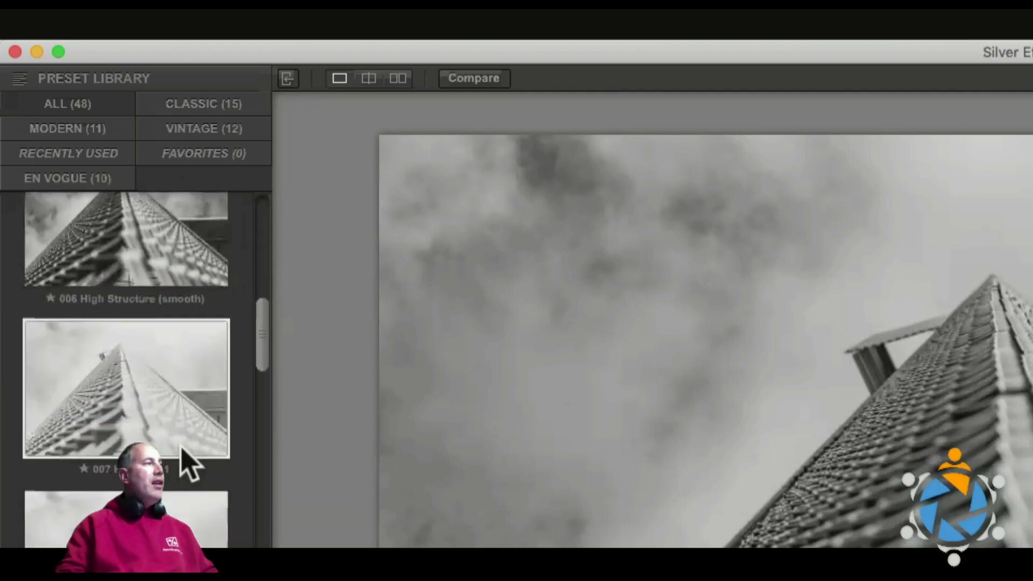
scroll(191, 464, "down", 10)
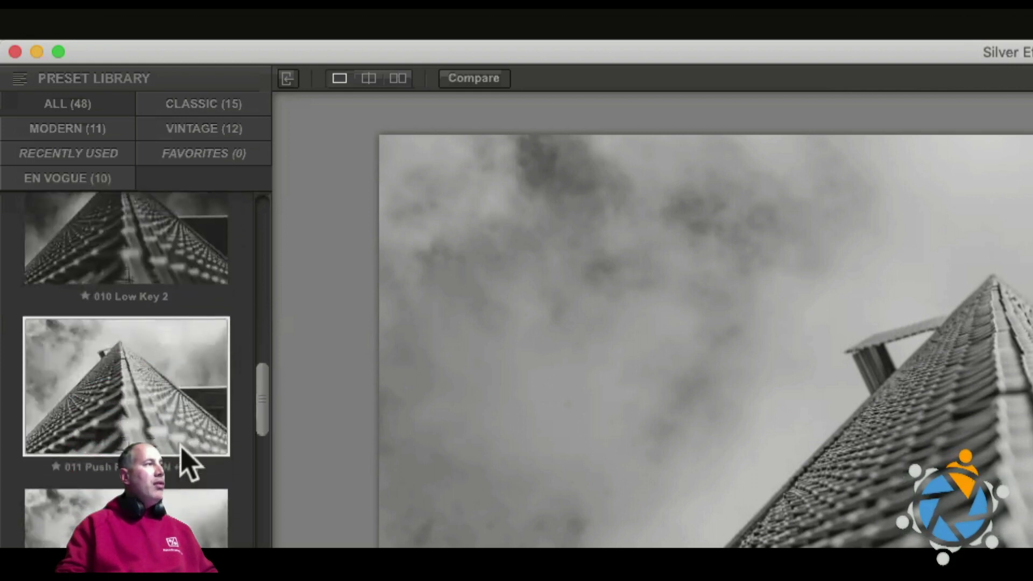
scroll(186, 463, "down", 5)
left_click(180, 484)
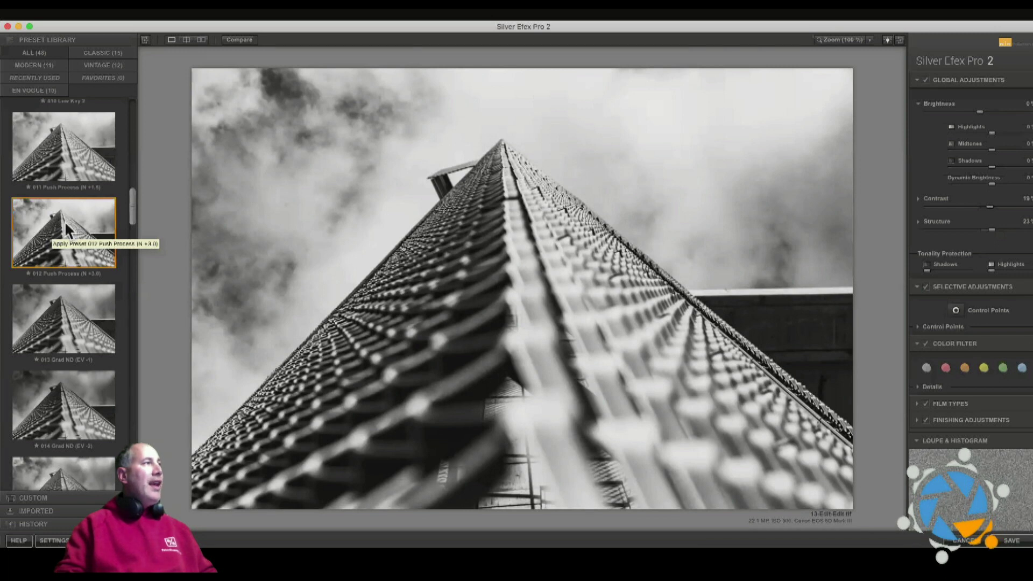
Try the presets 022 Triste 2, 024 Full Contrast and Structure, and 025 Silhouette on the tower photo.
left_click_drag(133, 203, 129, 278)
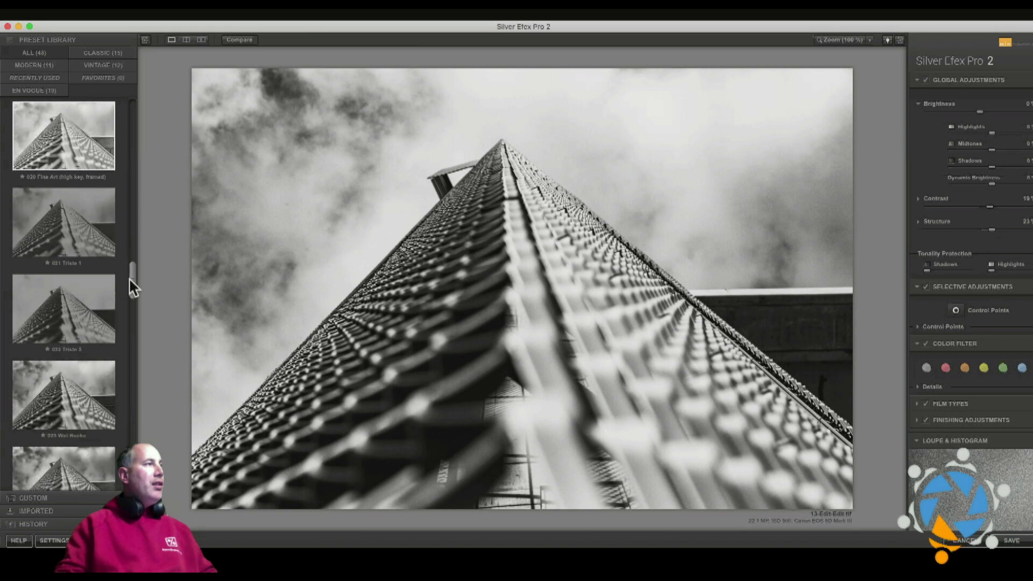
left_click(80, 296)
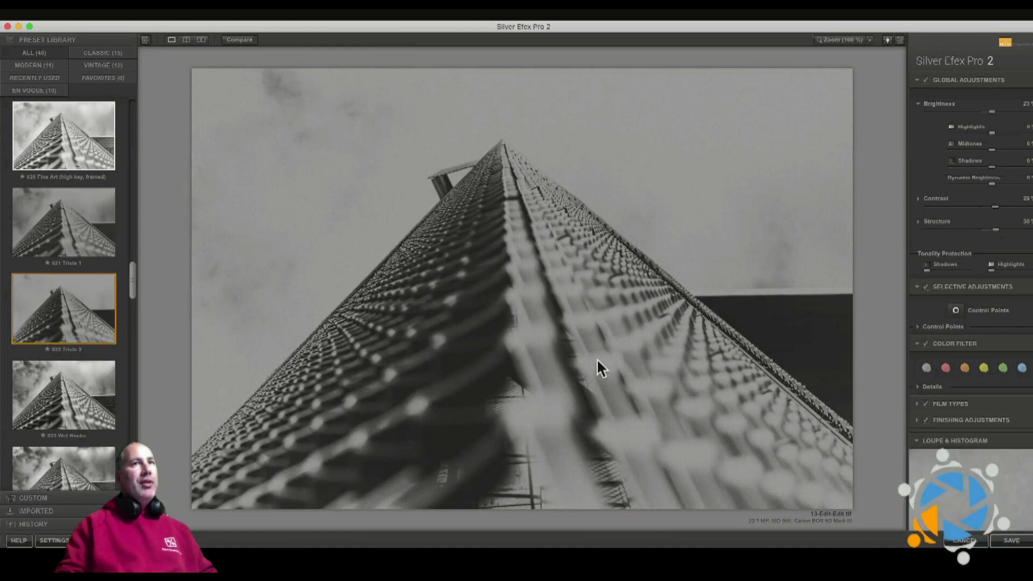
left_click_drag(131, 283, 125, 296)
left_click(82, 279)
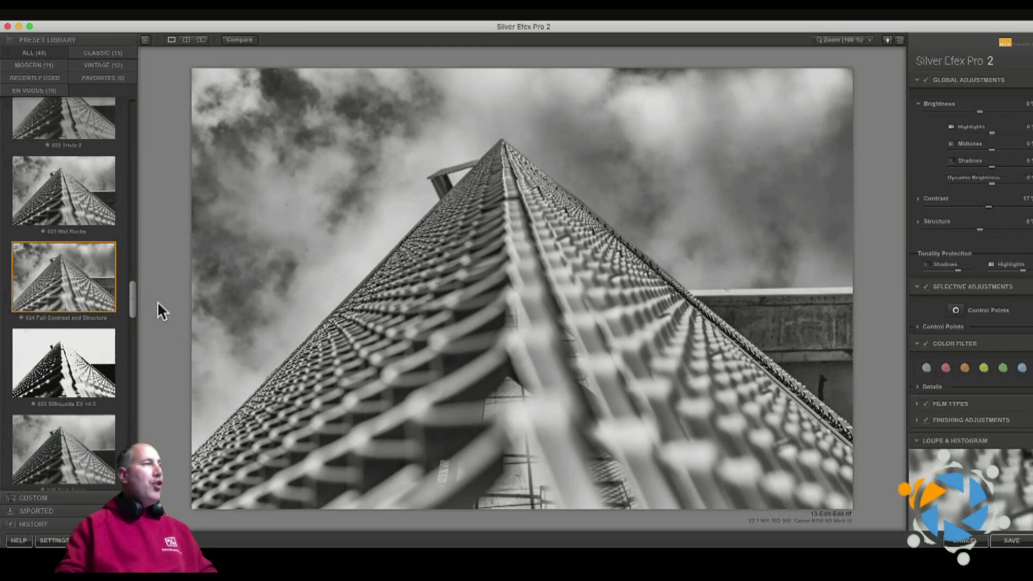
left_click(78, 363)
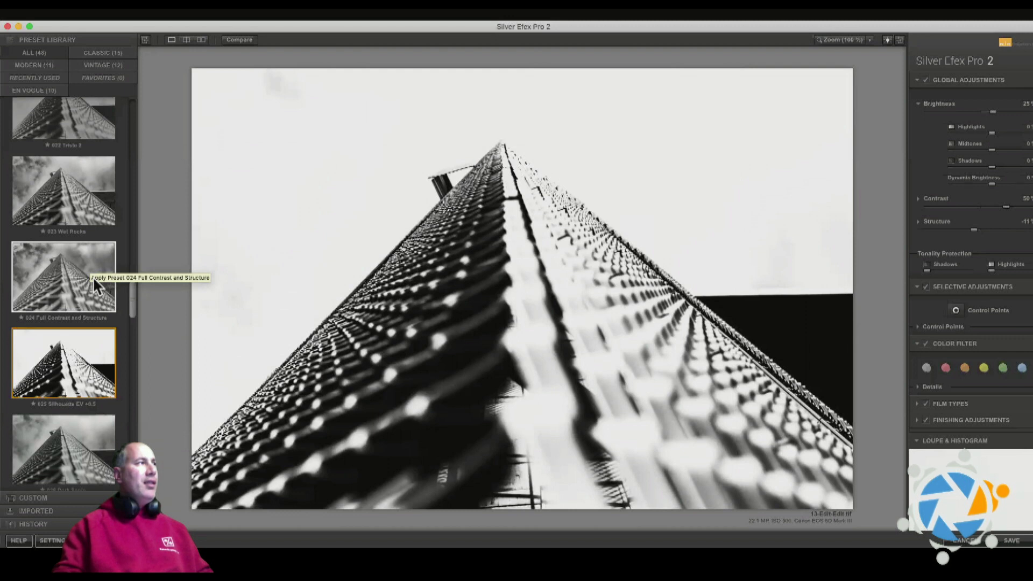
Return to the beginning of the preset library and apply the 000 Neutral preset to the tower photo.
scroll(93, 276, "up", 5)
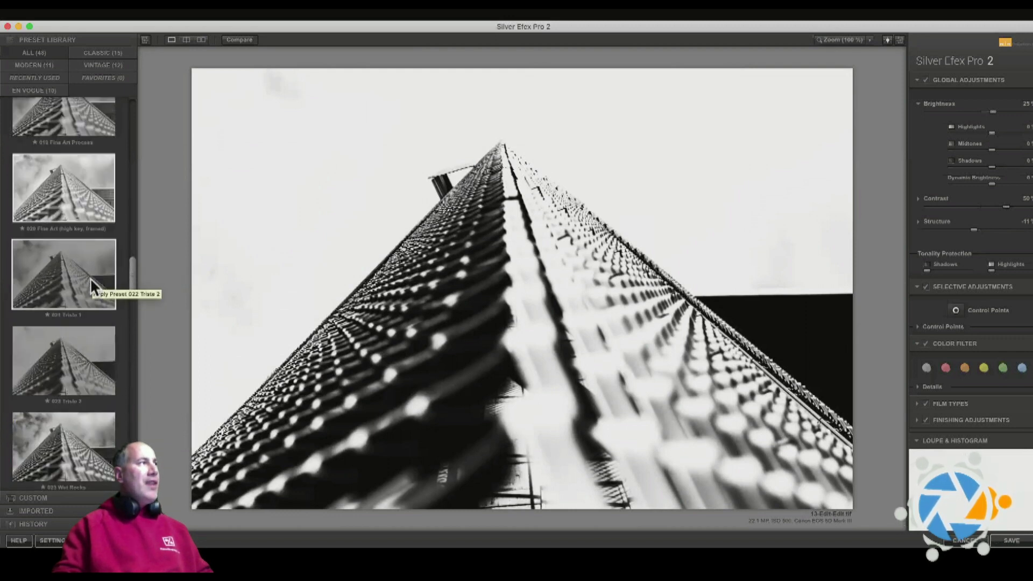
scroll(89, 277, "up", 4)
scroll(74, 321, "up", 1)
left_click(73, 320)
left_click_drag(134, 237, 136, 101)
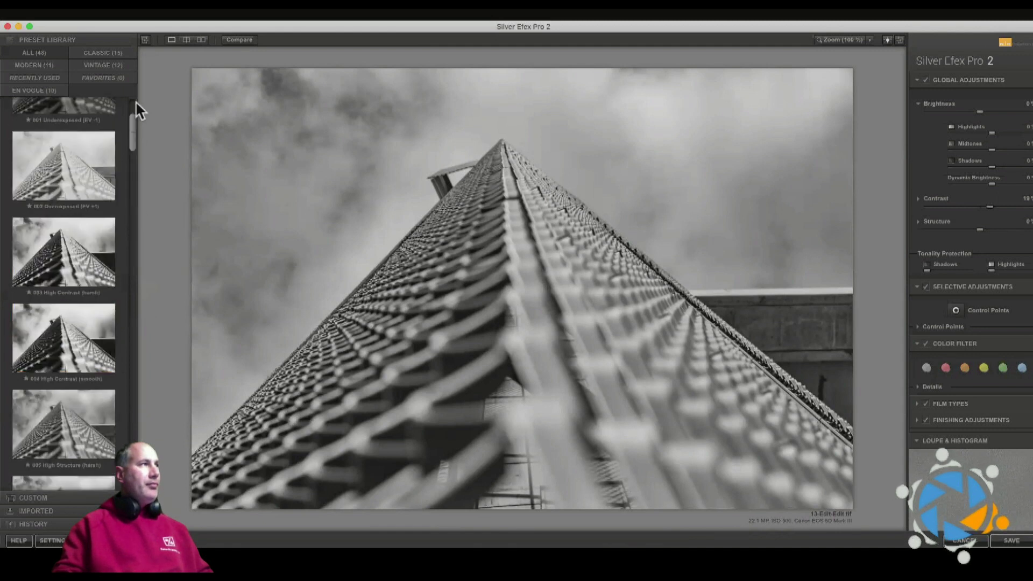
left_click(87, 135)
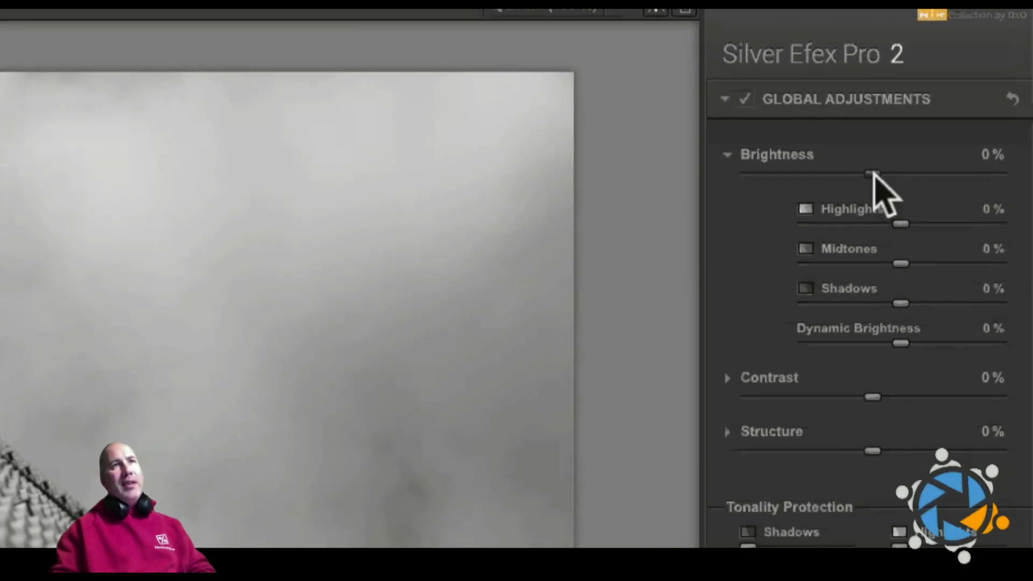
Set the global Brightness to 8% and leave its Highlights at 0%.
left_click_drag(873, 173, 889, 146)
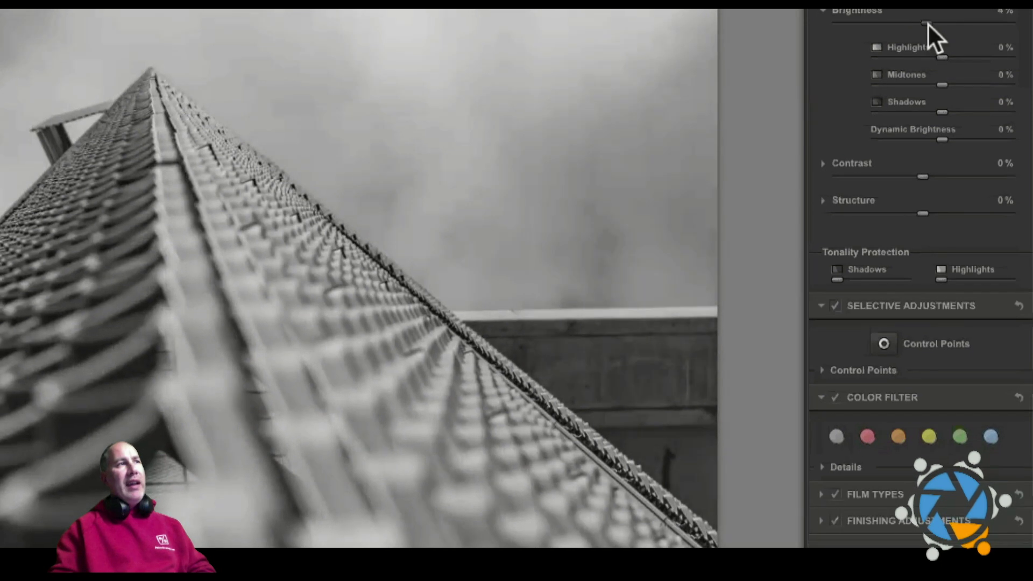
left_click_drag(927, 24, 933, 59)
double_click(932, 56)
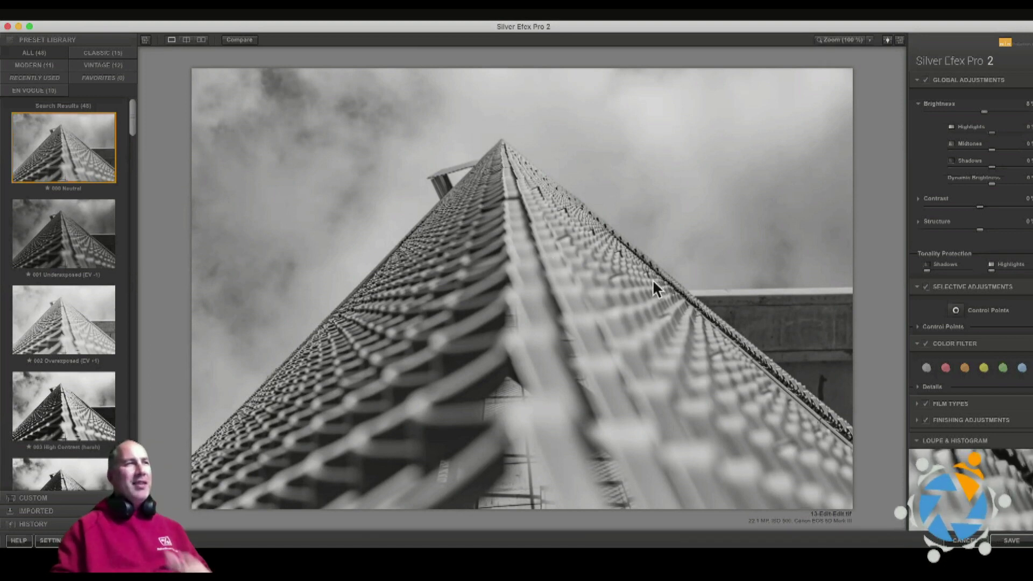
Expand the global Structure settings and set the overall Structure to 70%.
left_click(918, 222)
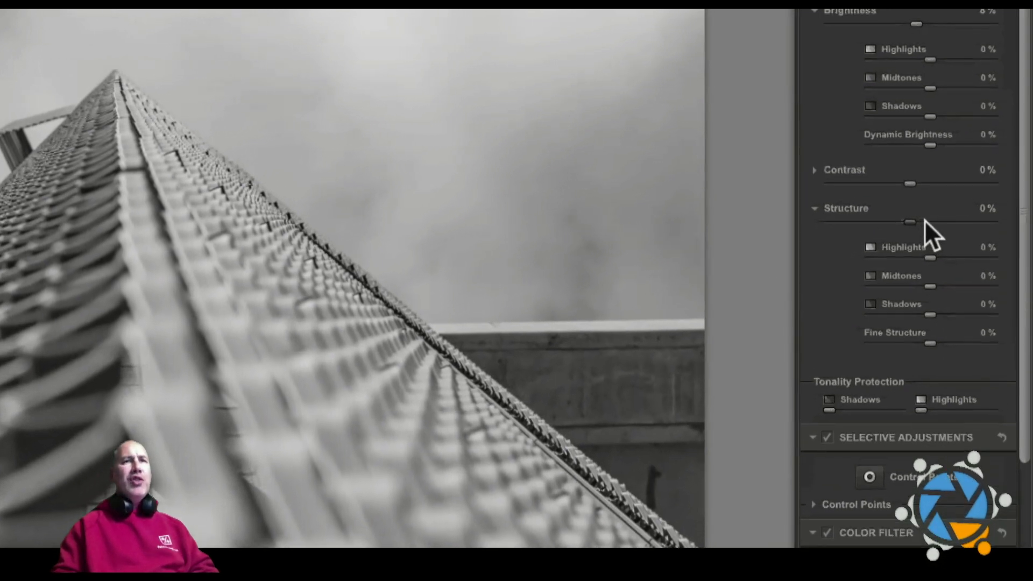
left_click_drag(915, 213, 943, 213)
left_click_drag(895, 278, 932, 310)
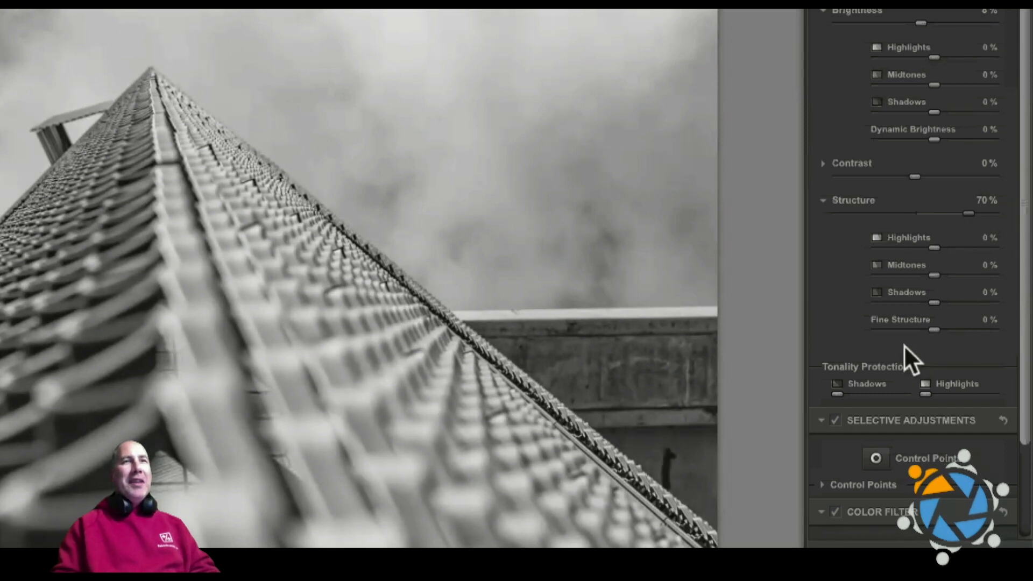
Under Structure, set Fine Structure to 5% and Shadows to 4%, and reset Highlights to 0% after trying -98%.
mouse_move(936, 325)
left_mouse_down()
mouse_move(905, 325)
mouse_move(963, 327)
mouse_move(941, 329)
left_mouse_up()
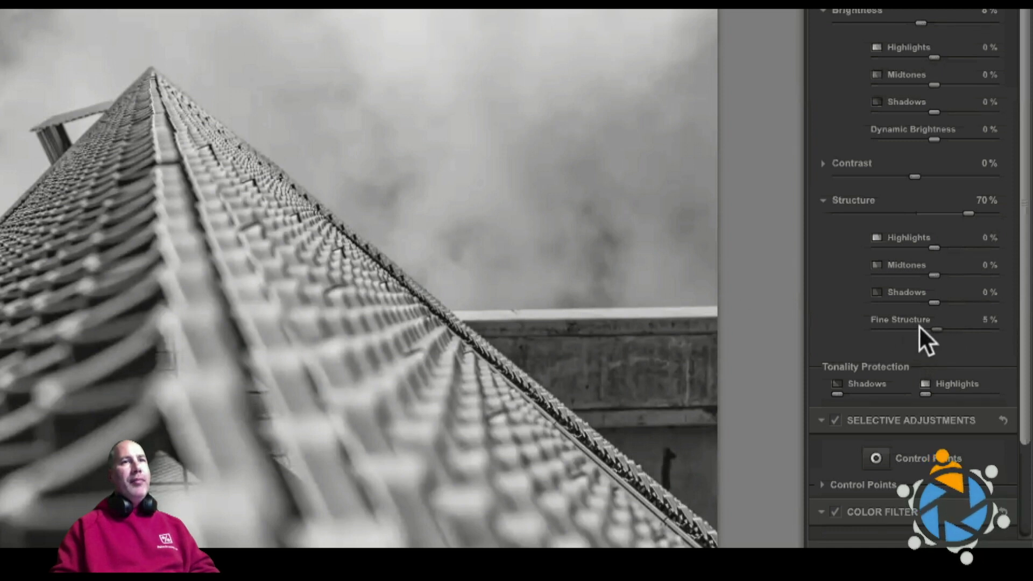
mouse_move(934, 301)
left_mouse_down()
mouse_move(916, 300)
mouse_move(936, 300)
left_mouse_up()
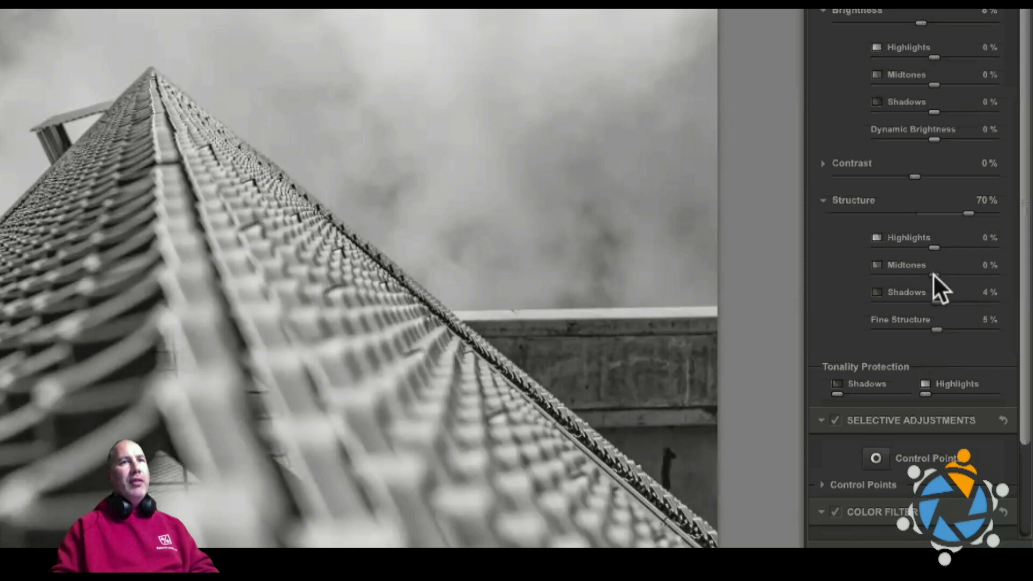
left_click_drag(937, 246, 887, 249)
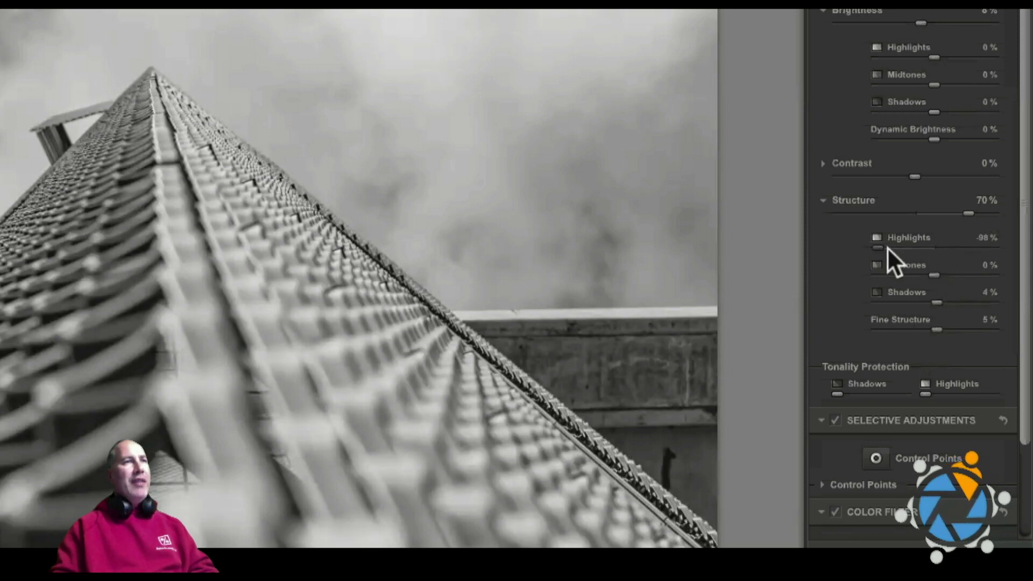
double_click(924, 247)
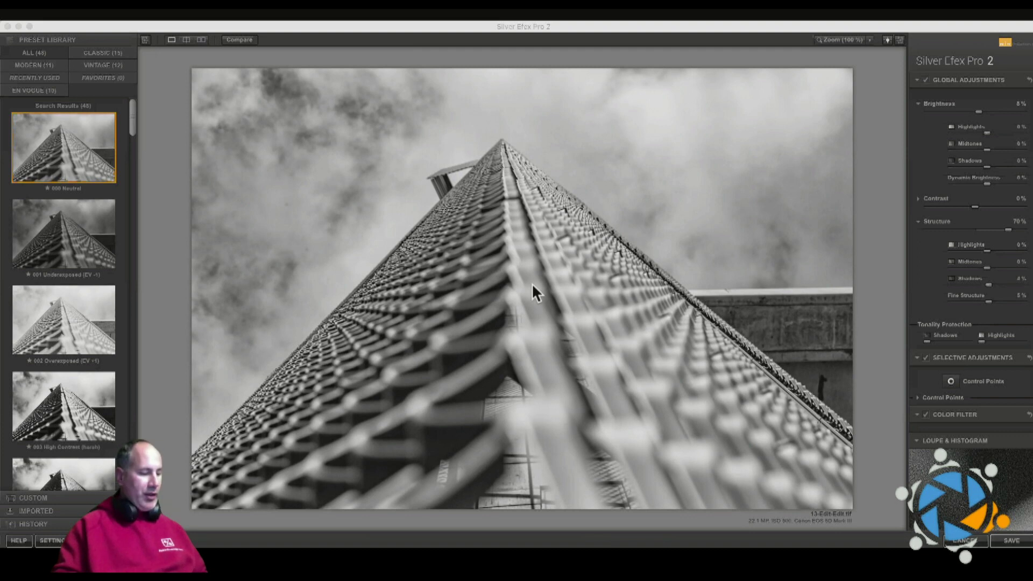
Add a control point in the cloudy sky left of the tower and enlarge its radius to cover the surrounding clouds.
left_click(955, 124)
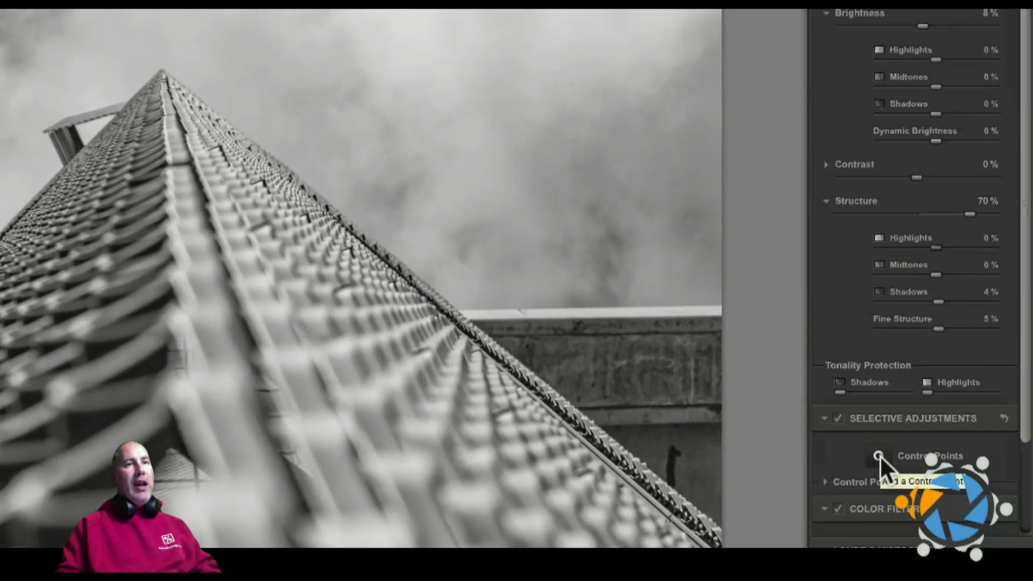
left_click(878, 457)
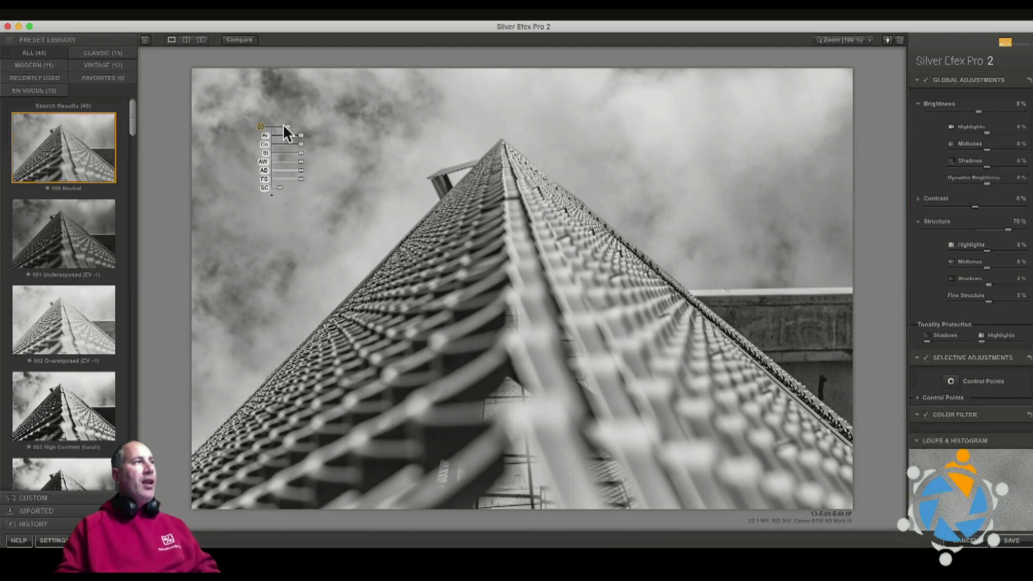
left_click_drag(288, 131, 286, 136)
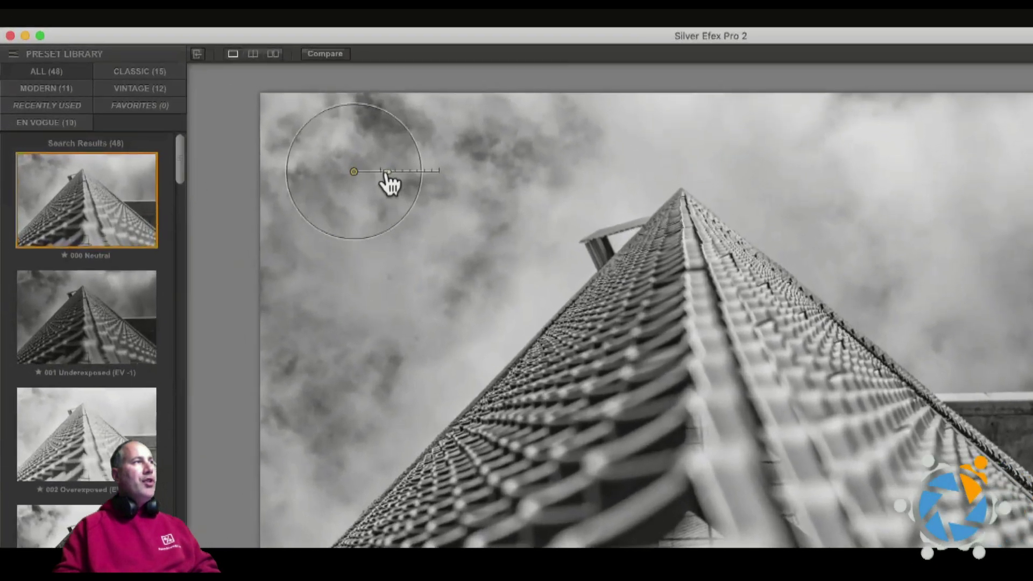
left_click_drag(385, 173, 388, 173)
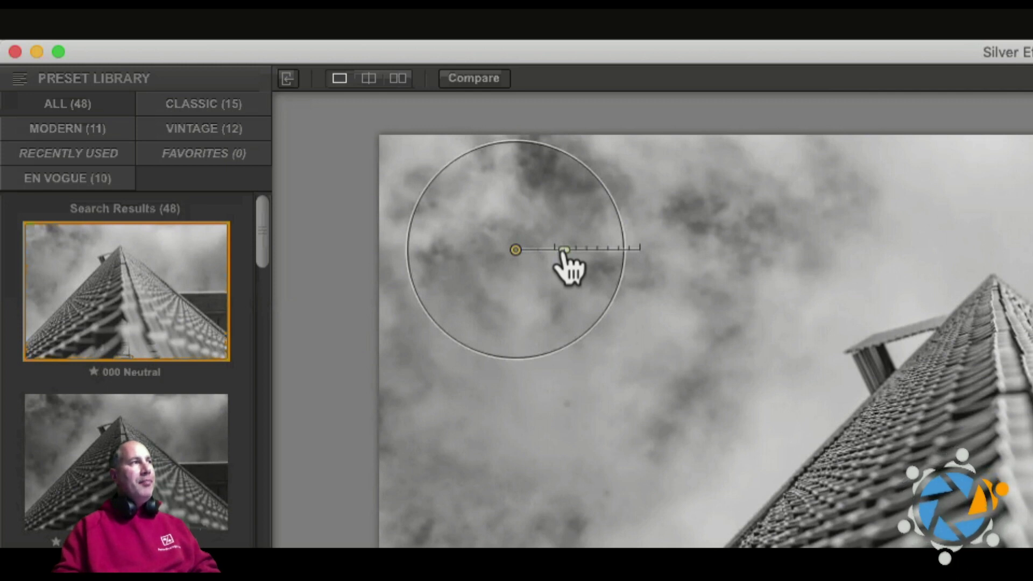
left_click_drag(563, 252, 572, 253)
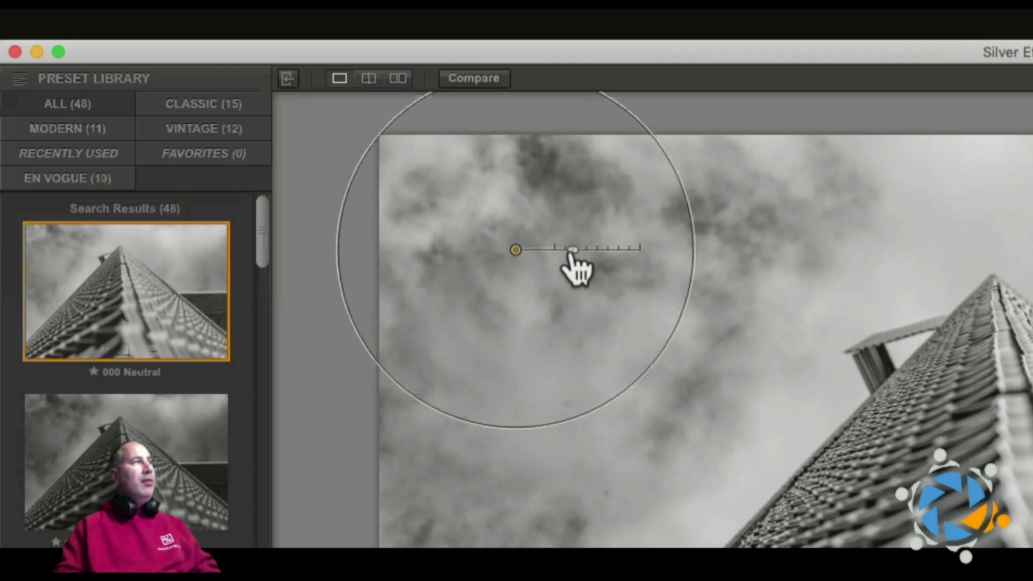
left_click_drag(571, 253, 572, 253)
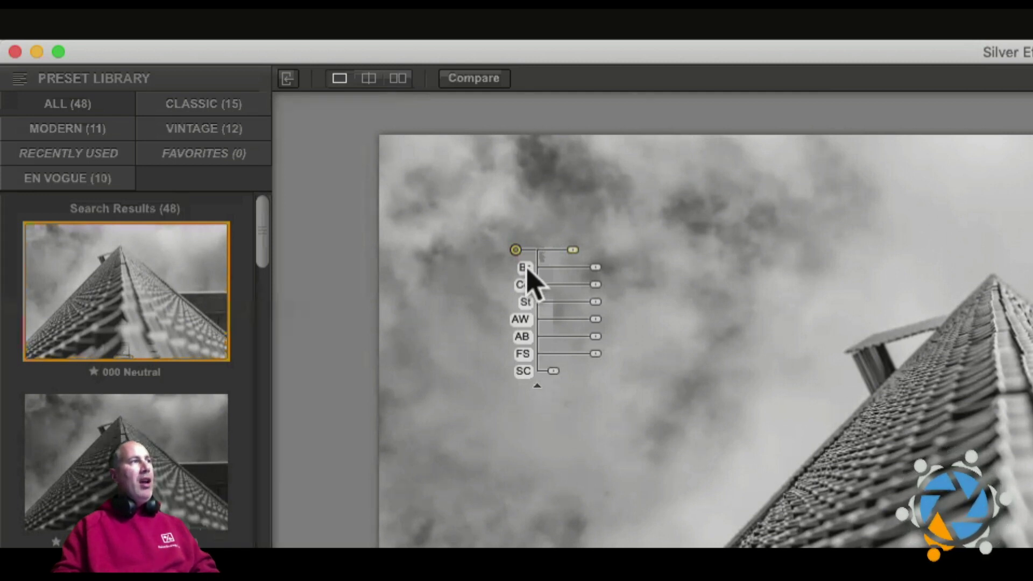
Increase the sky control point's Contrast and Structure, keeping its Brightness and Amplify Whites at their neutral settings.
left_click_drag(572, 268, 594, 270)
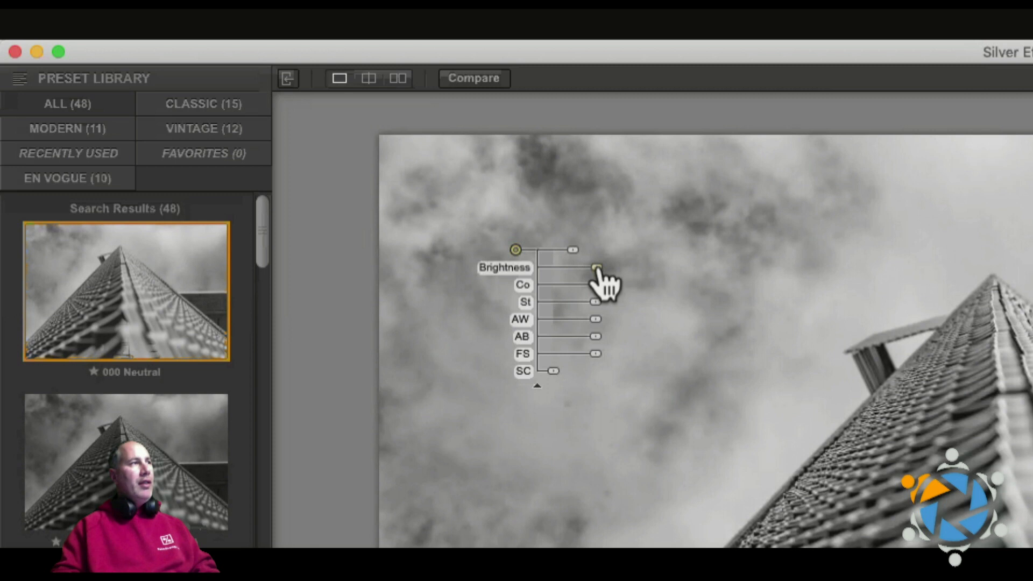
left_click_drag(598, 285, 617, 286)
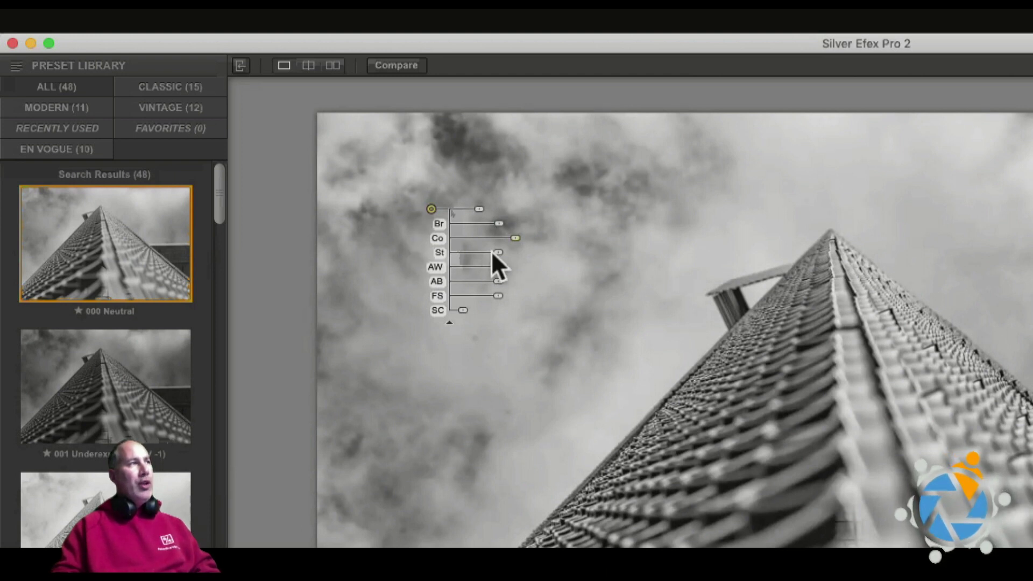
left_click_drag(498, 251, 511, 253)
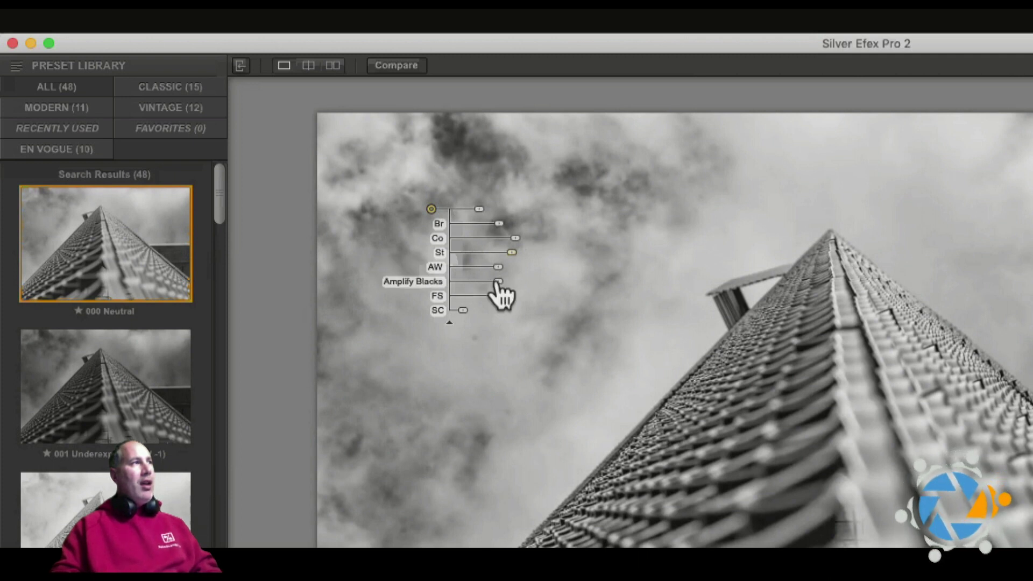
mouse_move(497, 267)
left_mouse_down()
mouse_move(485, 268)
mouse_move(512, 268)
mouse_move(498, 268)
left_mouse_up()
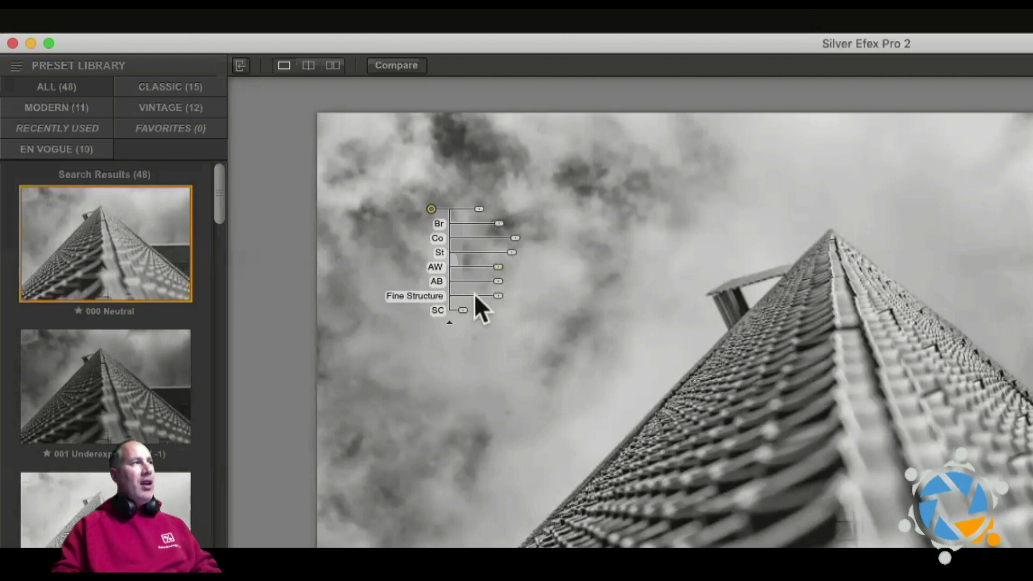
Raise the sky control point's Fine Structure slightly after trying 32%, and set its Selective Colorization to 87%.
mouse_move(499, 299)
left_mouse_down()
mouse_move(485, 298)
mouse_move(510, 298)
left_mouse_up()
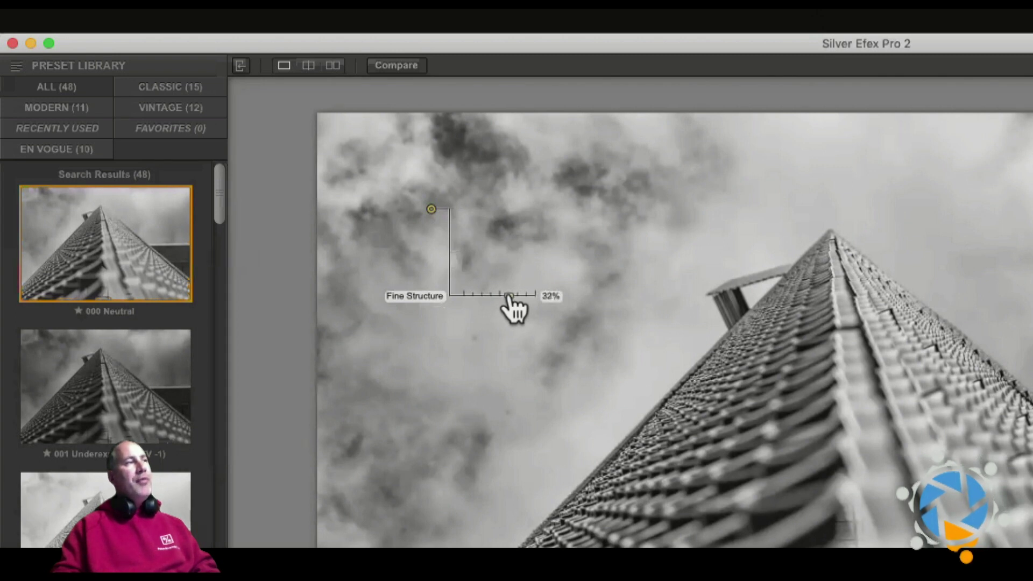
mouse_move(509, 297)
left_mouse_down()
mouse_move(484, 298)
mouse_move(513, 298)
mouse_move(500, 297)
left_mouse_up()
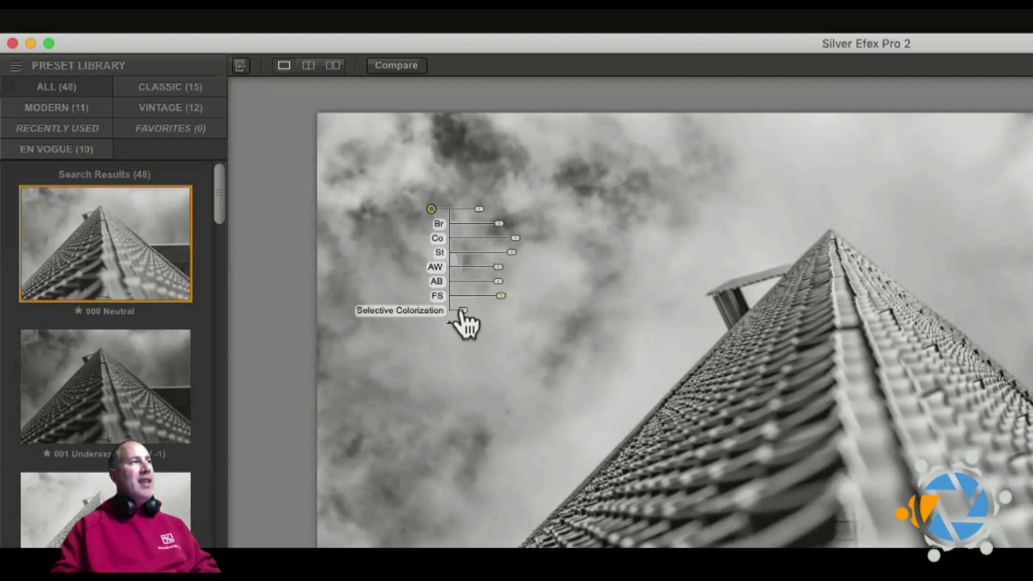
left_click_drag(461, 311, 524, 311)
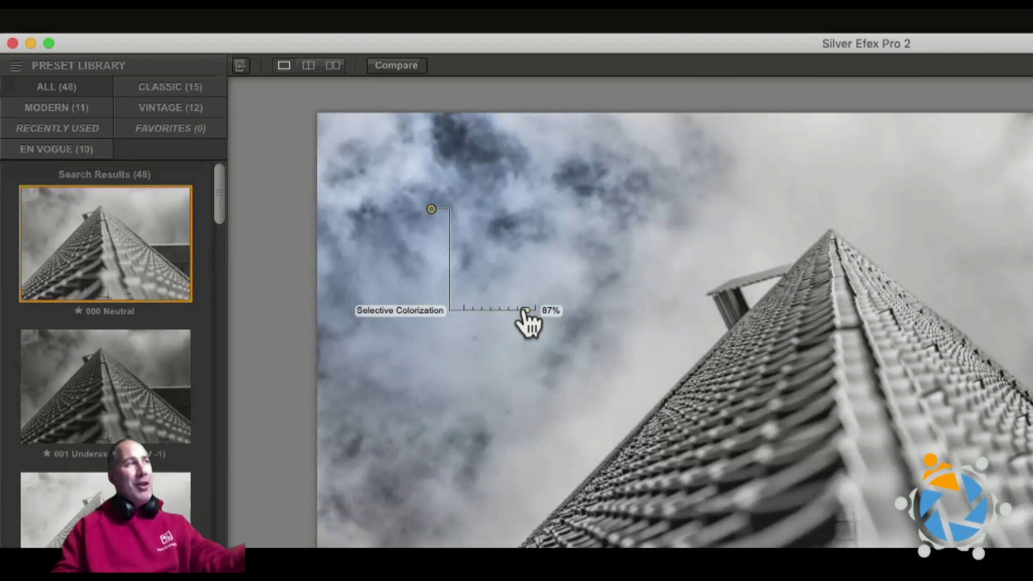
mouse_move(525, 313)
left_mouse_down()
mouse_move(498, 313)
mouse_move(525, 313)
left_mouse_up()
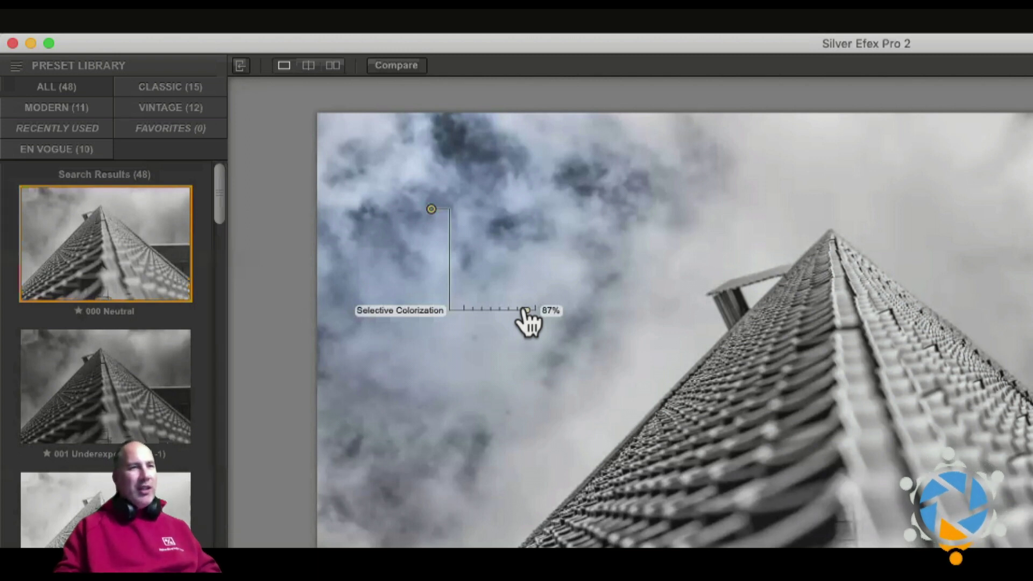
Remove the Selective Colorization from the sky control point left of the tower so its clouds are black and white again.
left_click_drag(525, 312, 445, 313)
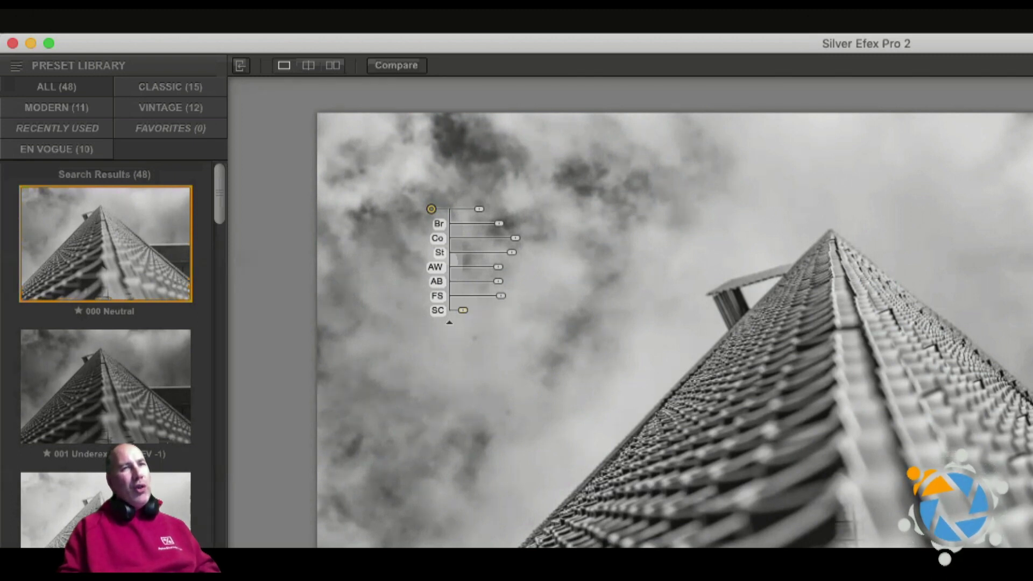
left_click(597, 204)
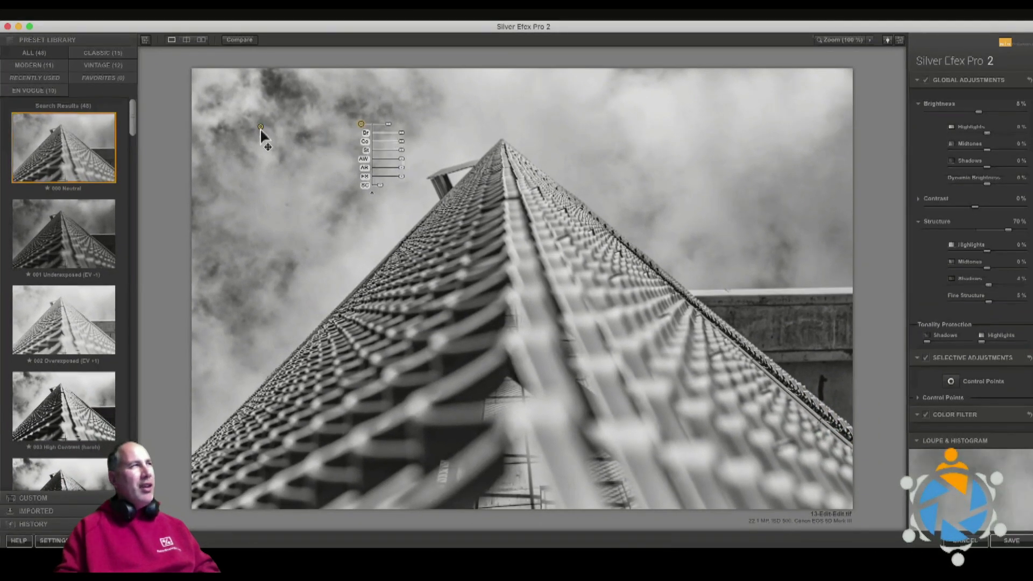
left_click(260, 128)
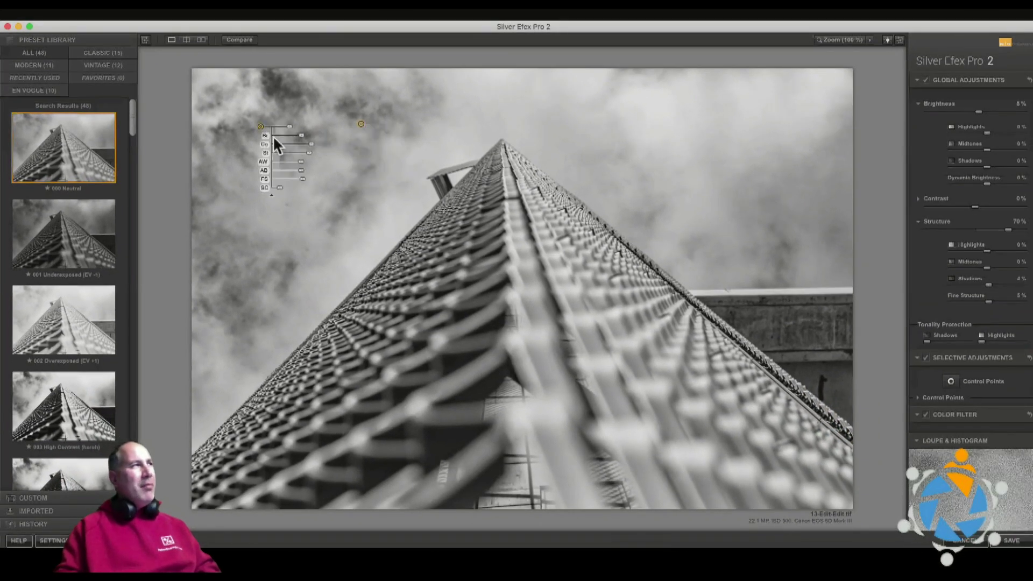
left_click_drag(303, 142, 304, 143)
left_click(360, 123)
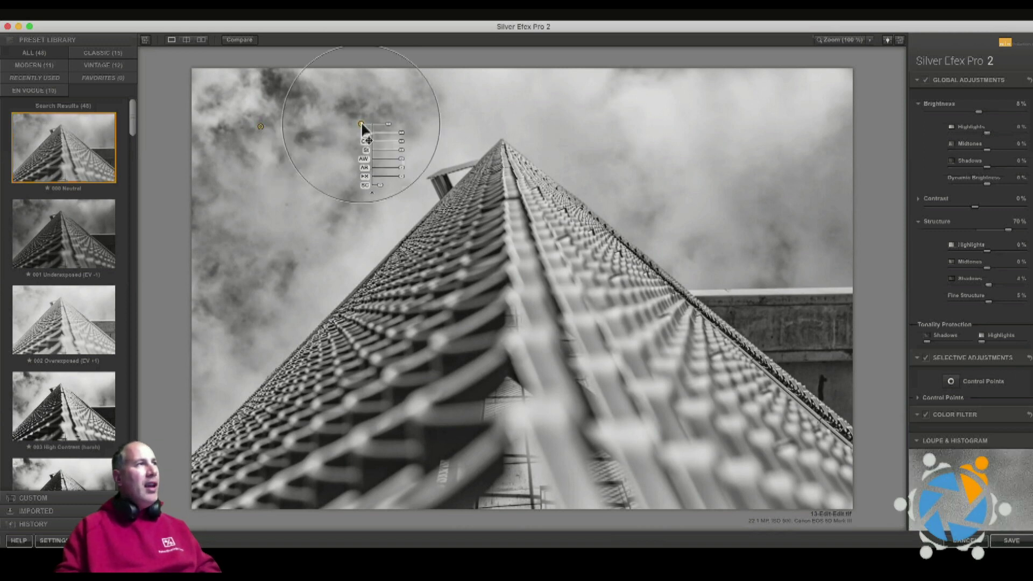
left_click_drag(401, 135, 365, 125)
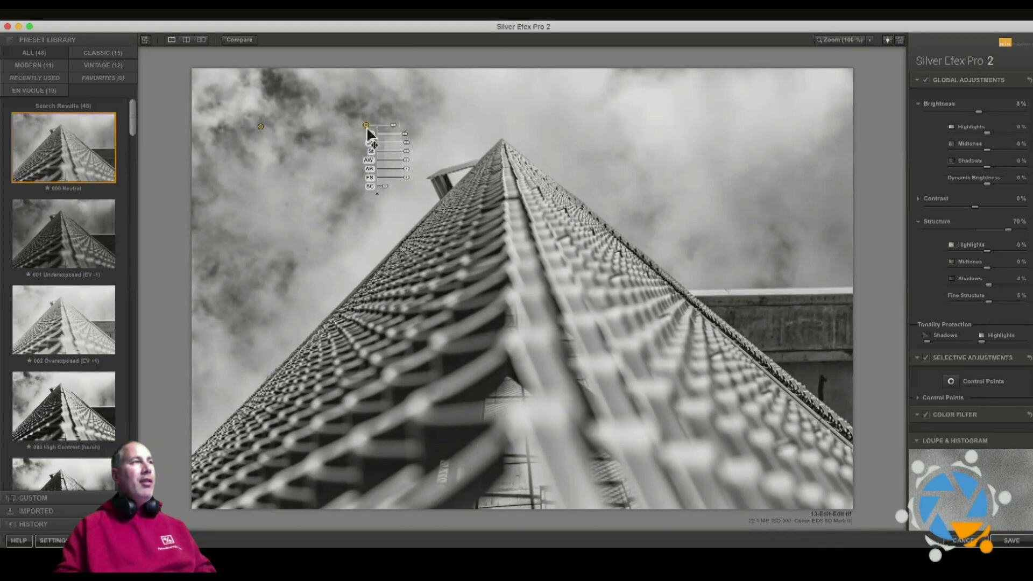
key("Delete")
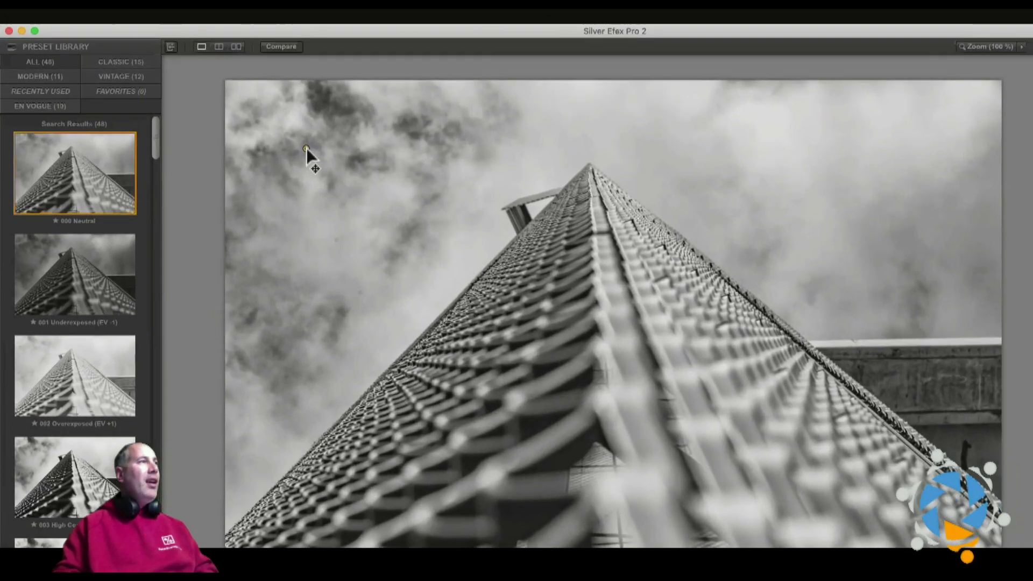
Duplicate the sky control point with its adjustments at several spots across the clouds left of the tower.
left_click(261, 127)
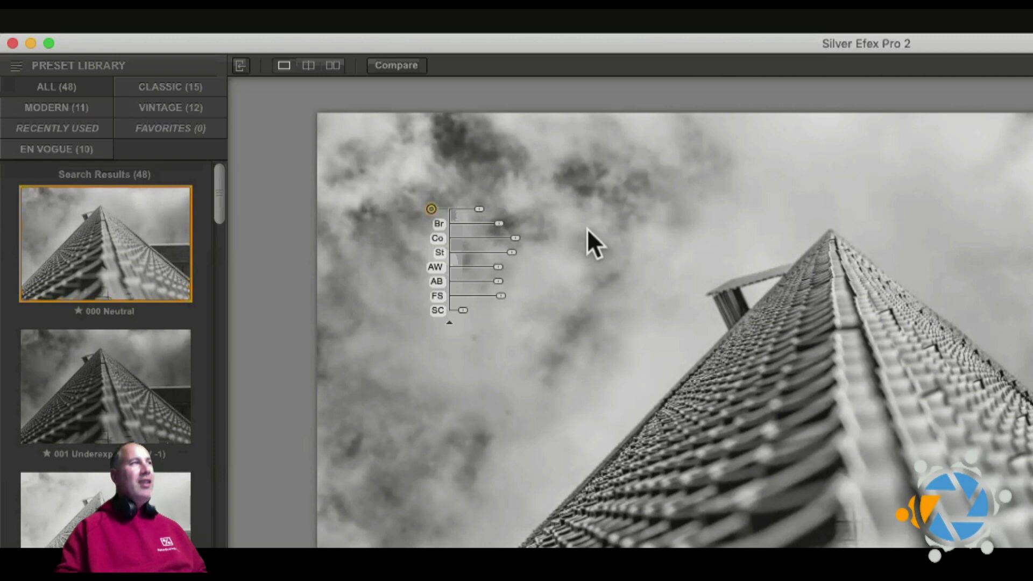
left_click(601, 189)
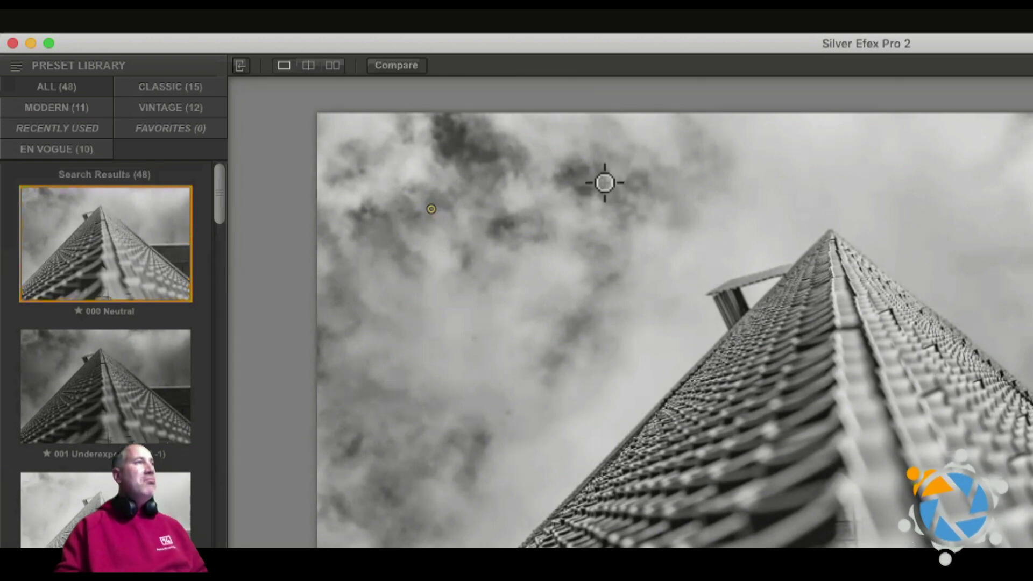
left_click(605, 184)
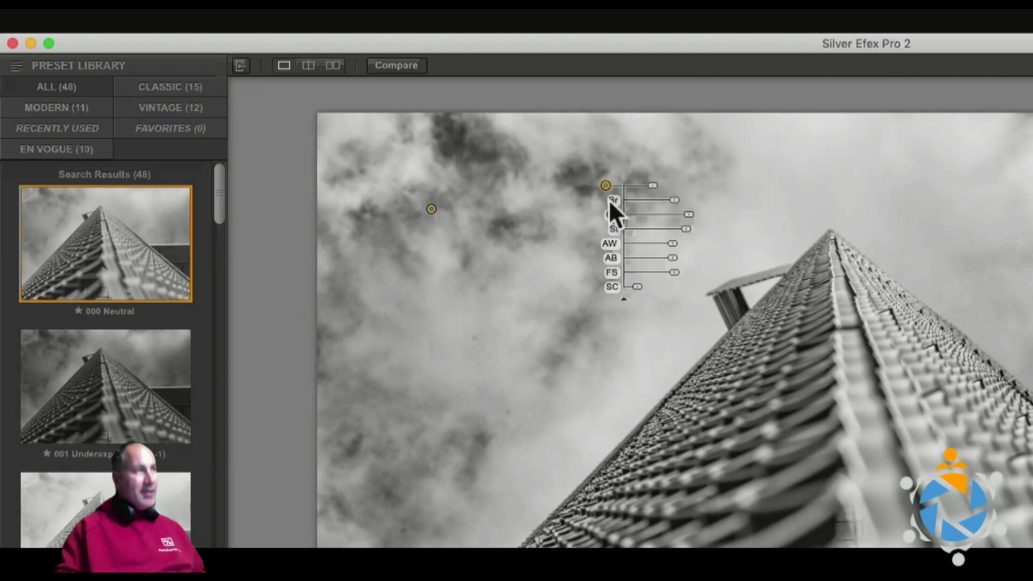
left_click(538, 266)
left_click(441, 301)
left_click(367, 371)
left_click(376, 518)
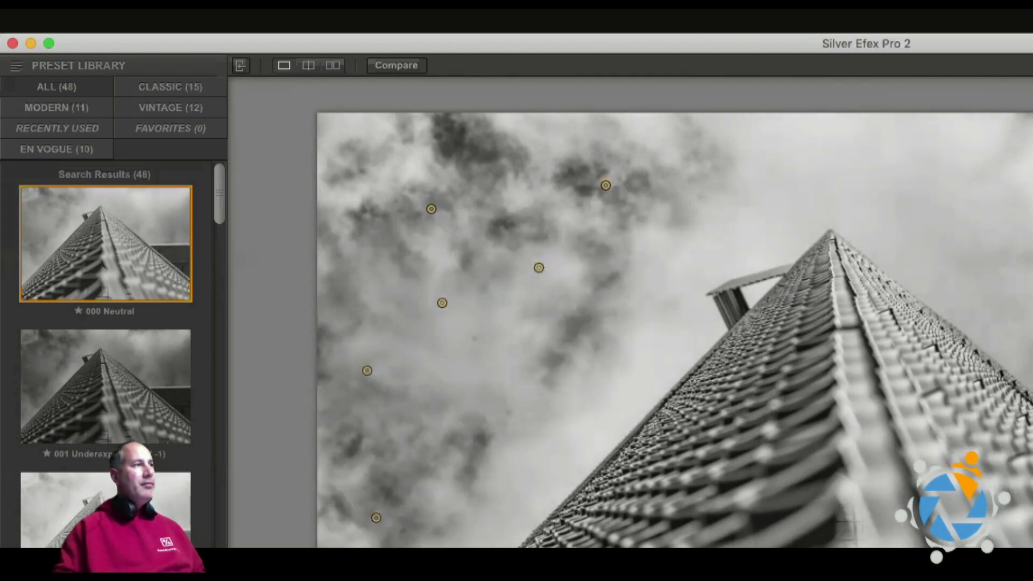
left_click(519, 431)
left_click(601, 327)
Place more copies of the adjusted sky control point above the tower's tip and across the clouds right of it.
left_click(819, 171)
left_click(1010, 173)
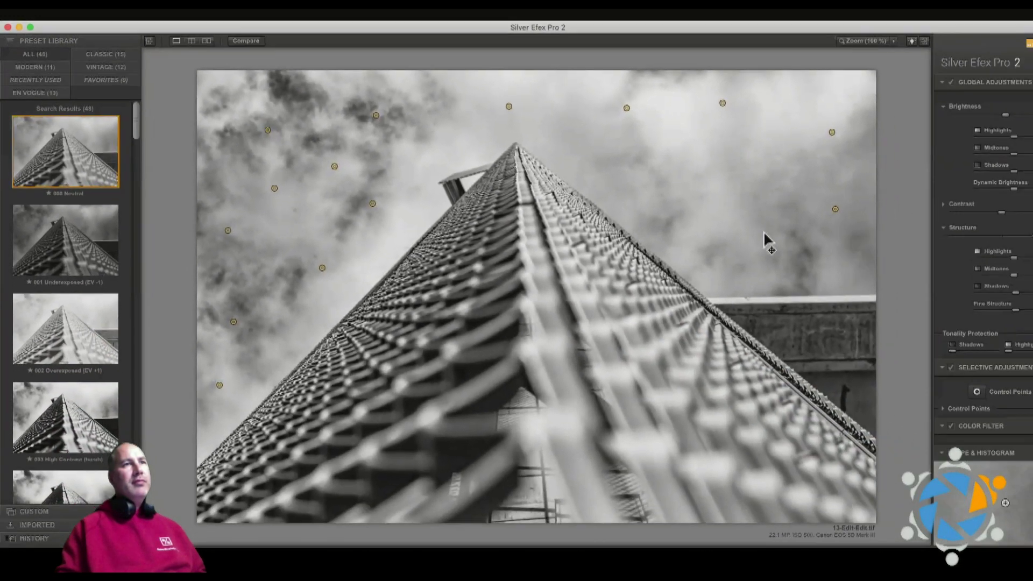
left_click(788, 258)
left_click(715, 196)
left_click(621, 161)
left_click(551, 119)
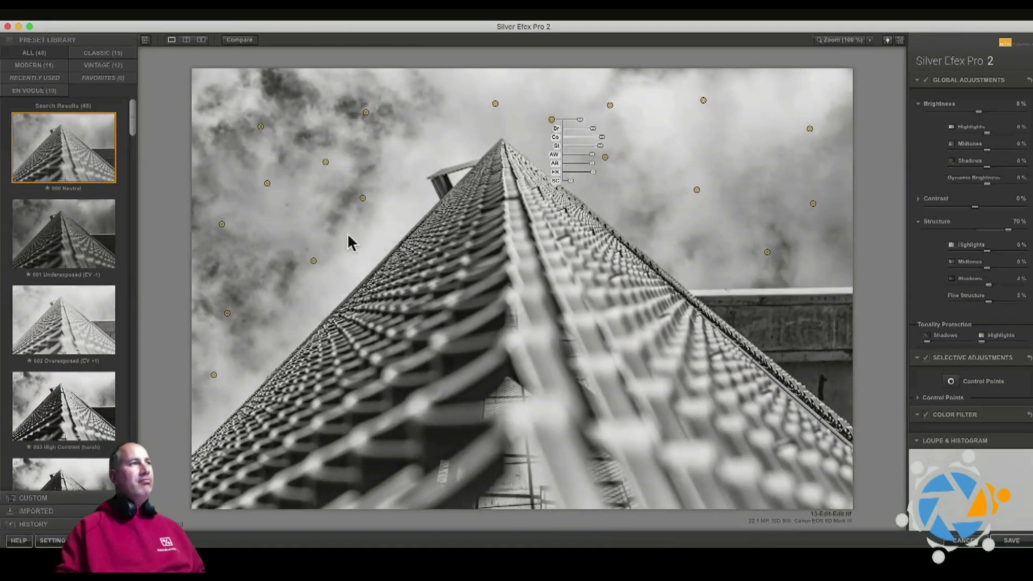
Place control point copies on the concrete wall, and copy a sky point into the low sky between tower and wall.
left_click(753, 321)
left_click(842, 330)
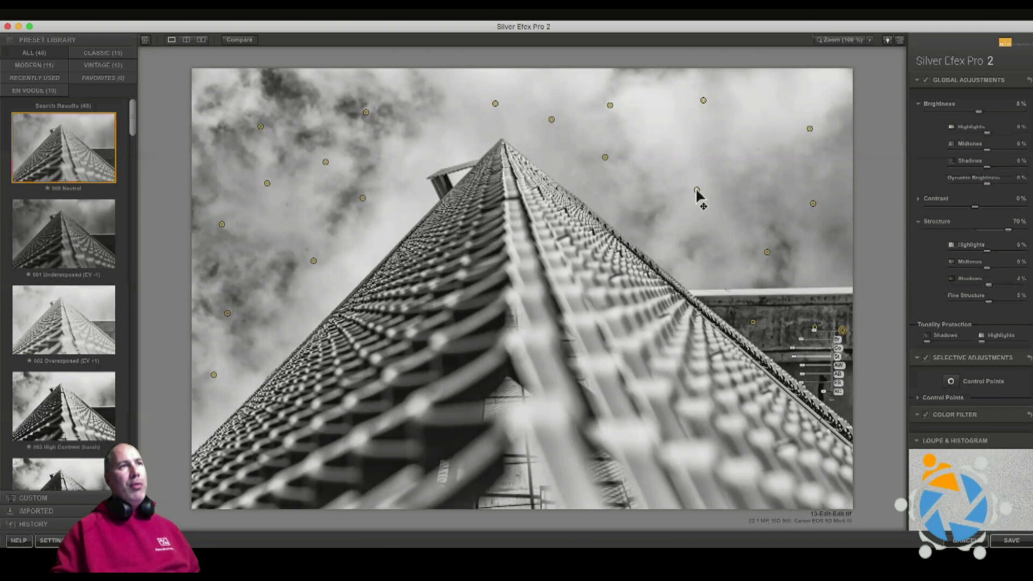
left_click(697, 190)
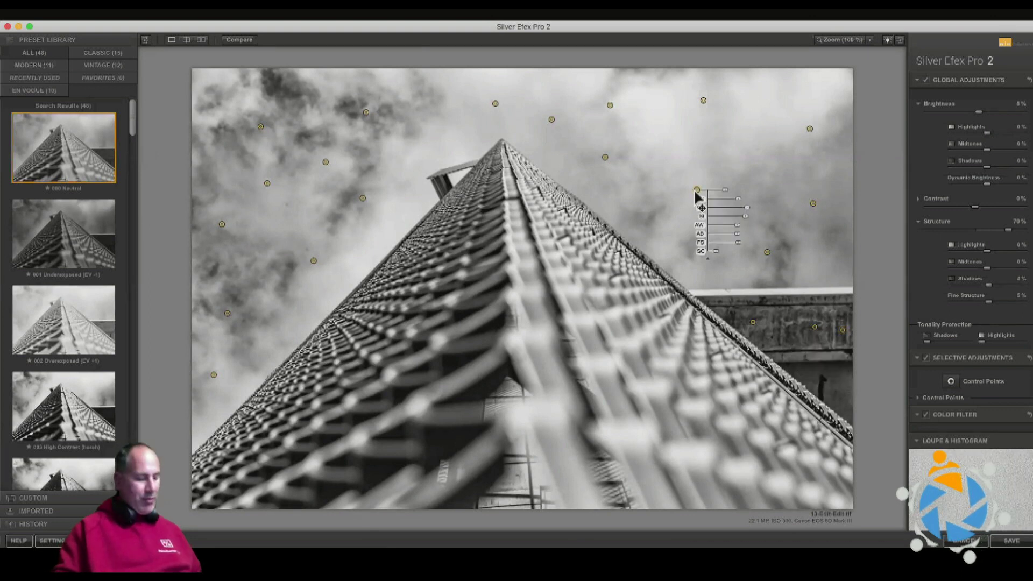
left_click(707, 246)
left_click(706, 245)
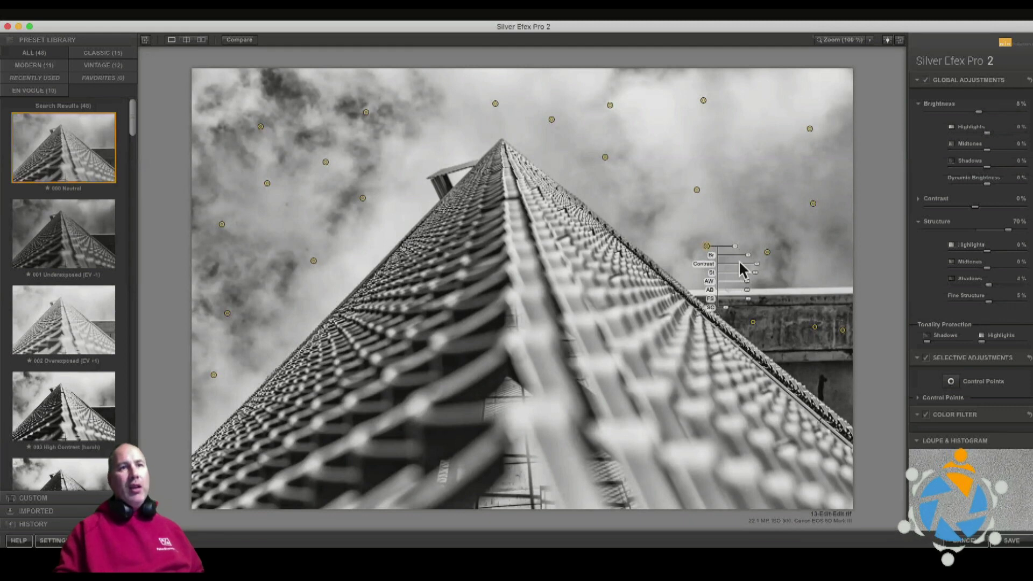
Expand the list of control points under Selective Adjustments and select Control Point 14.
left_click(985, 412)
scroll(1021, 376, "down", 3)
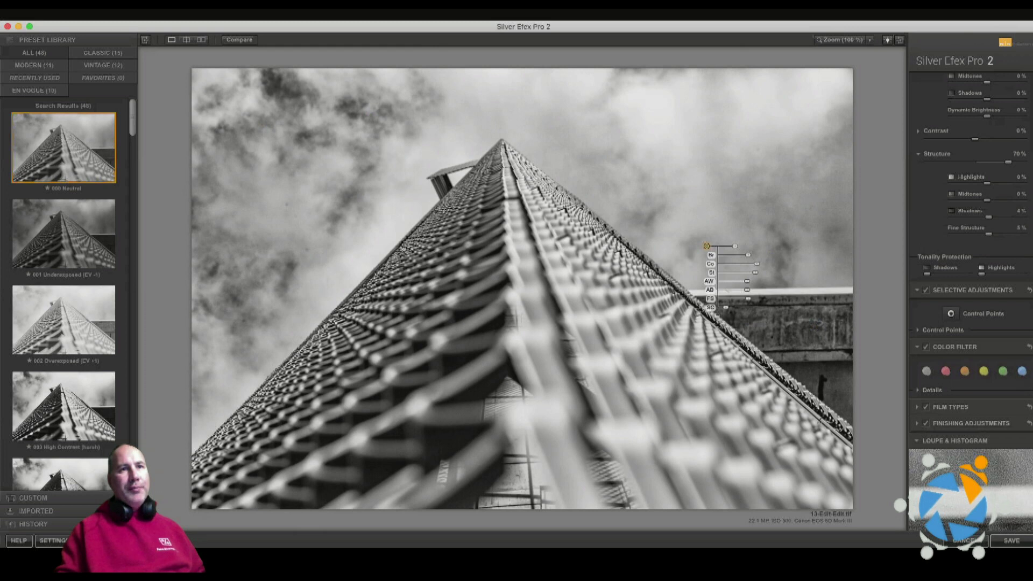
left_click(916, 328)
scroll(928, 310, "down", 6)
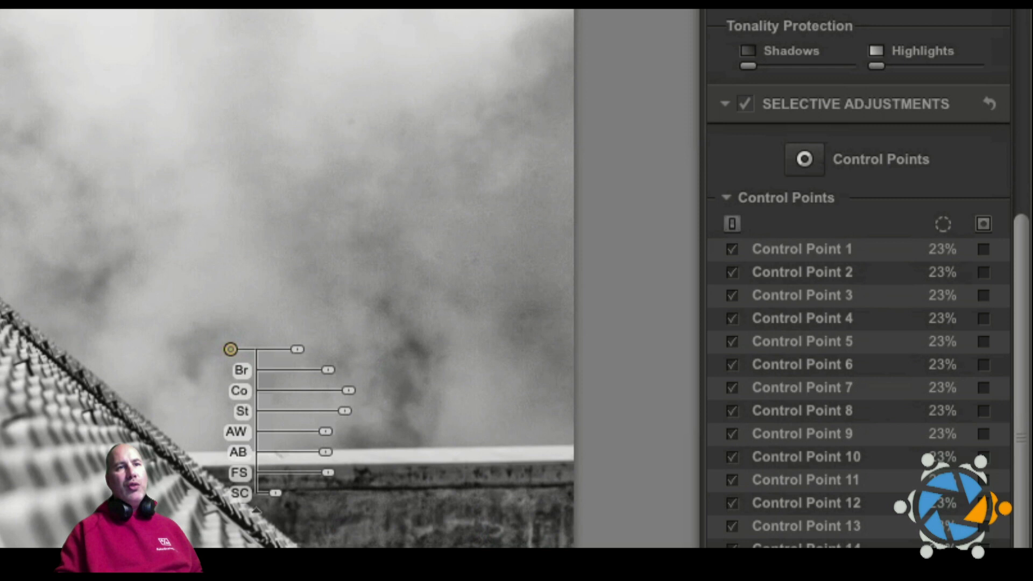
left_click_drag(231, 349, 550, 544)
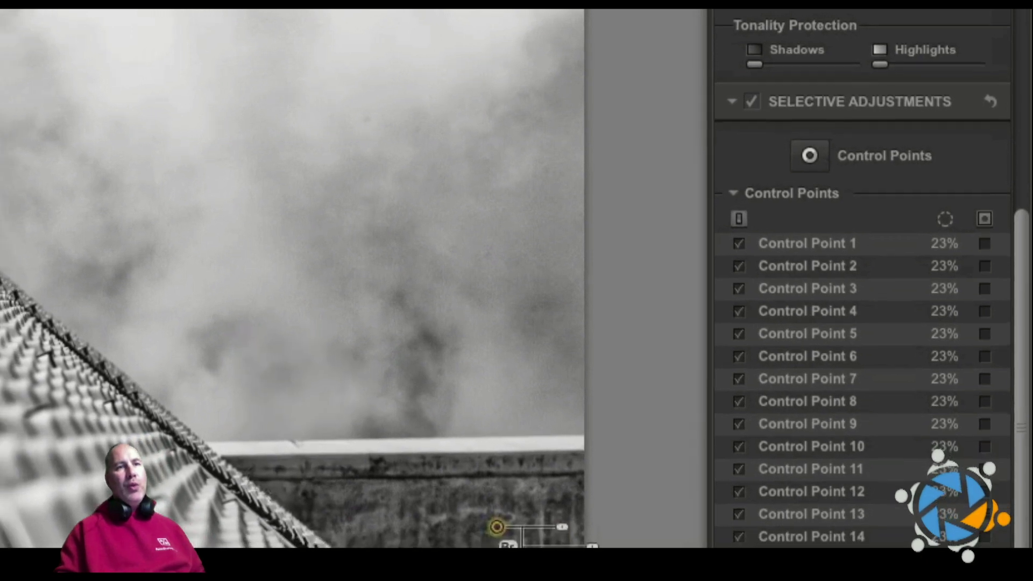
key("Up")
key("Up")
key("Up")
key("Up")
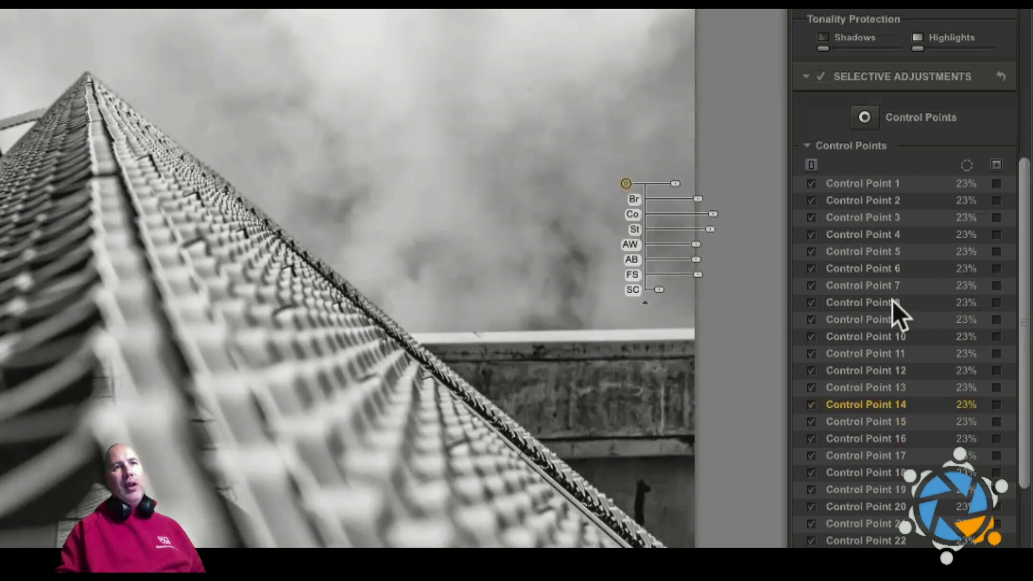
Display the masks of all control points and delete Control Point 14.
left_click(996, 164)
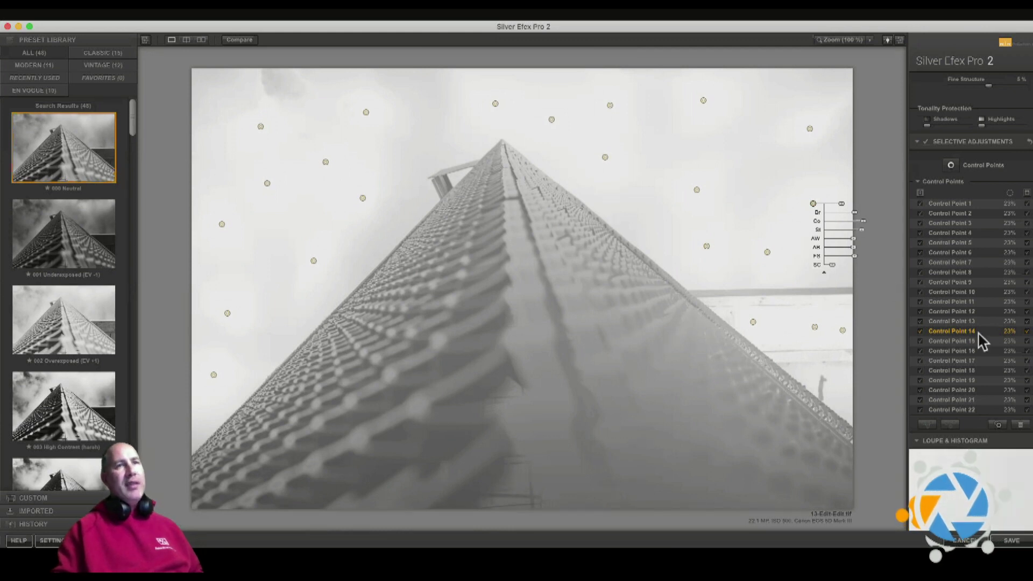
scroll(993, 354, "down", 5)
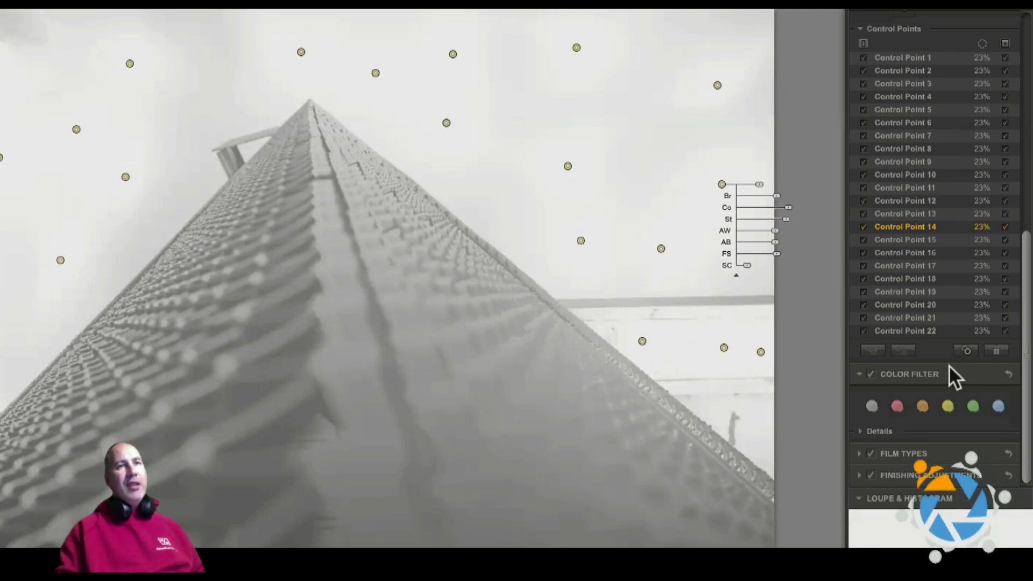
left_click(996, 349)
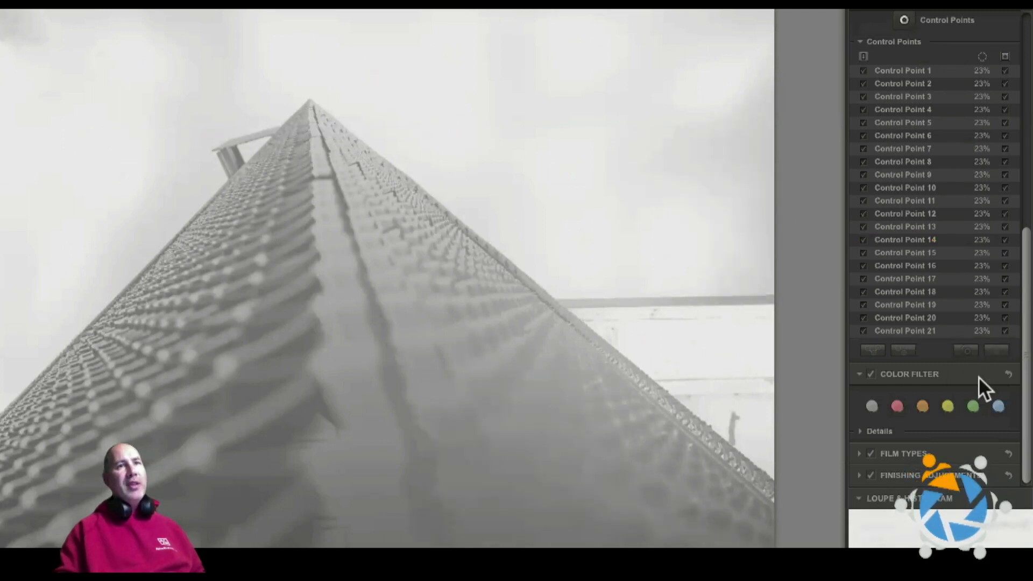
Look through the list of remaining control points and try to place another point in the masked view.
scroll(1000, 261, "up", 5)
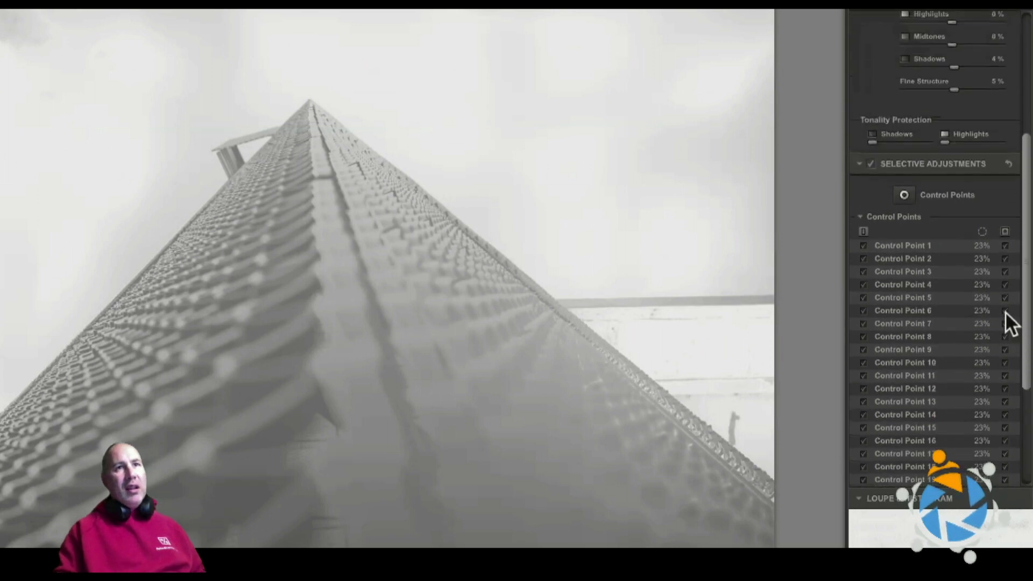
scroll(993, 366, "down", 5)
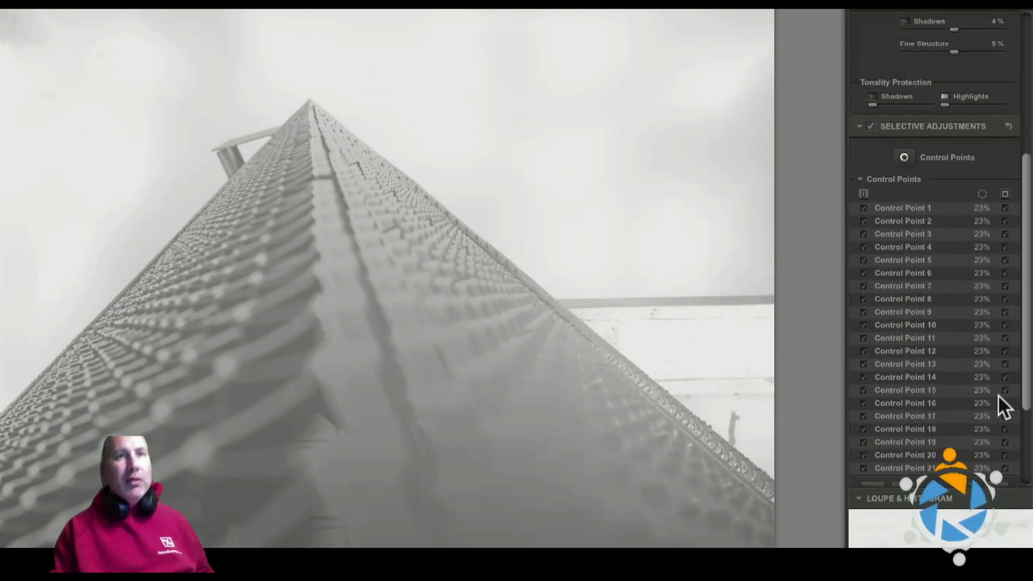
scroll(982, 377, "down", 1)
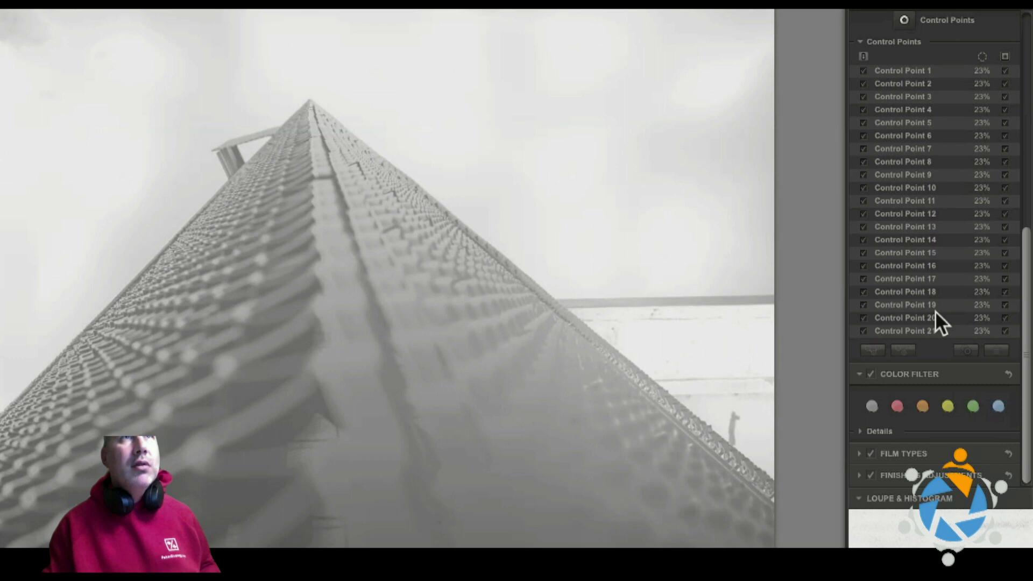
scroll(910, 144, "up", 1)
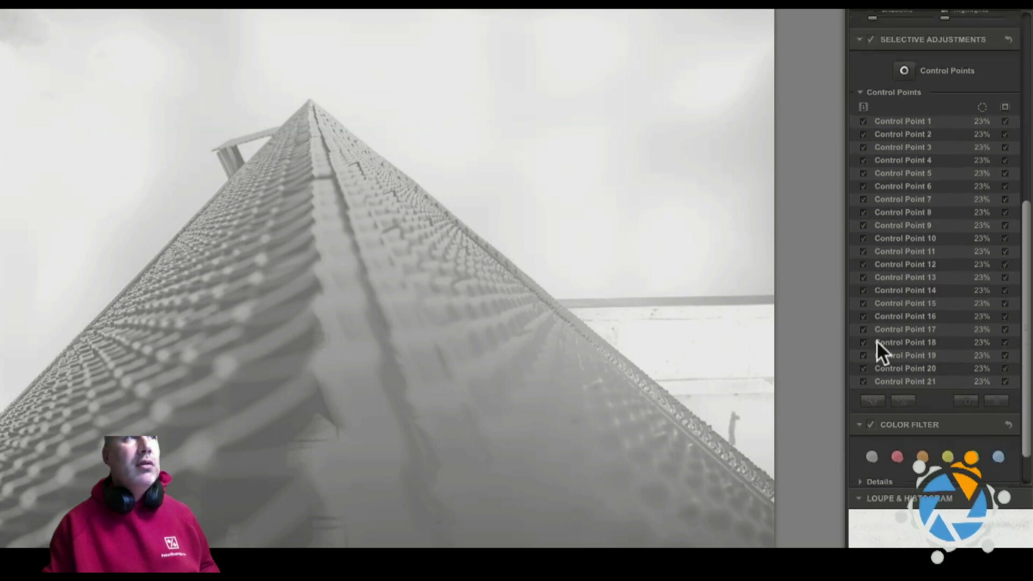
scroll(969, 375, "down", 1)
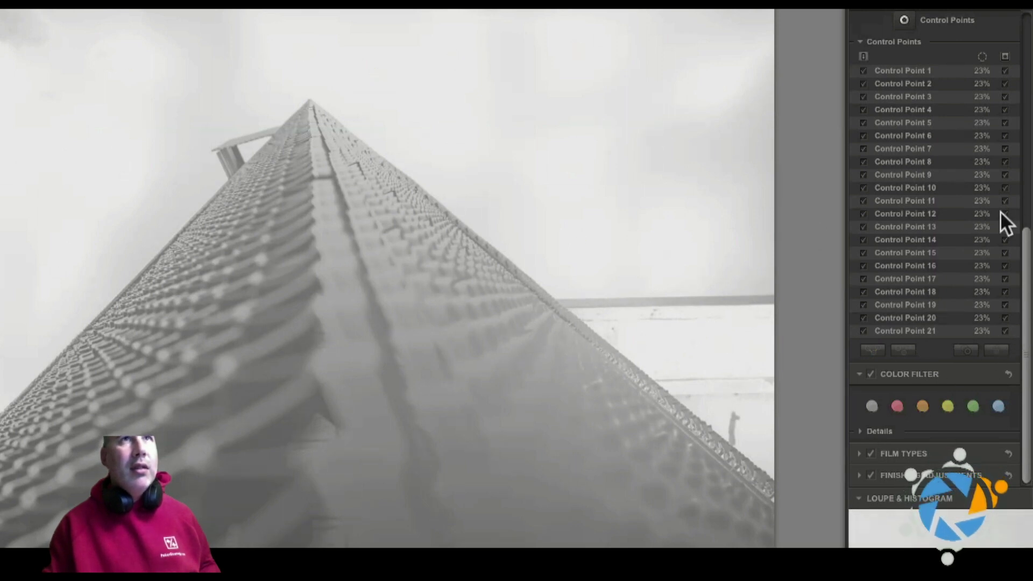
scroll(990, 215, "up", 5)
left_click(897, 237)
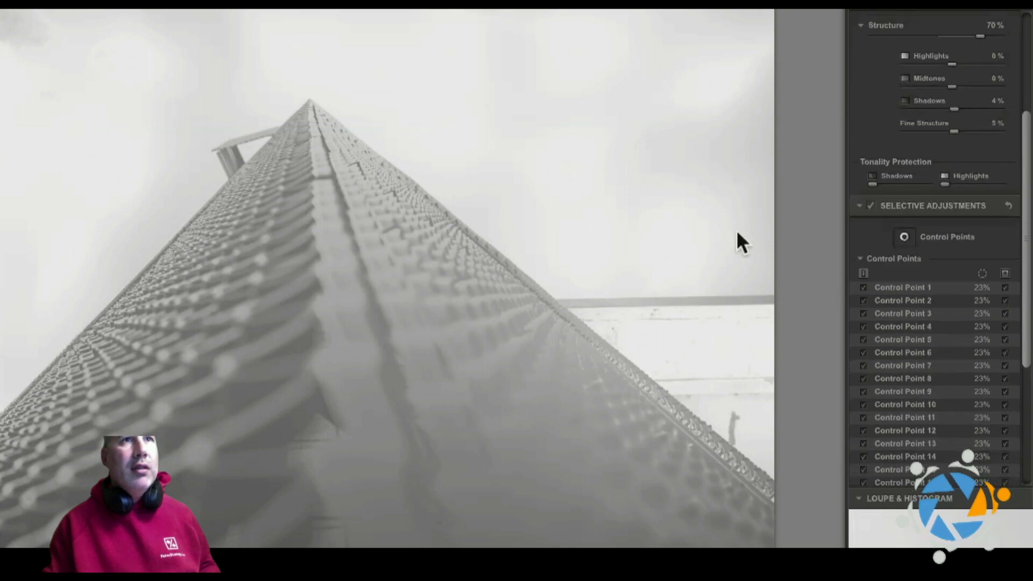
left_click(535, 167)
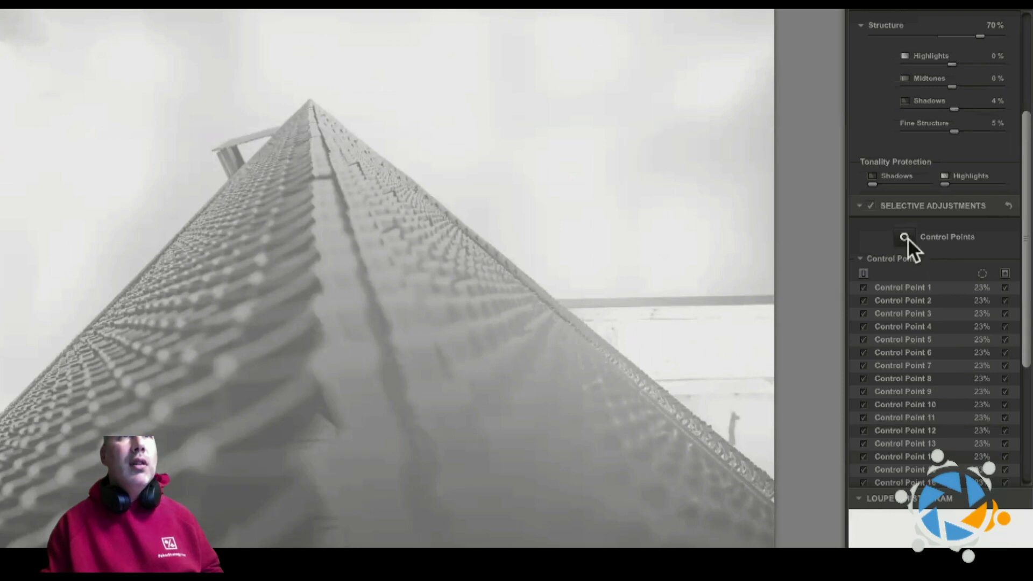
left_click(906, 237)
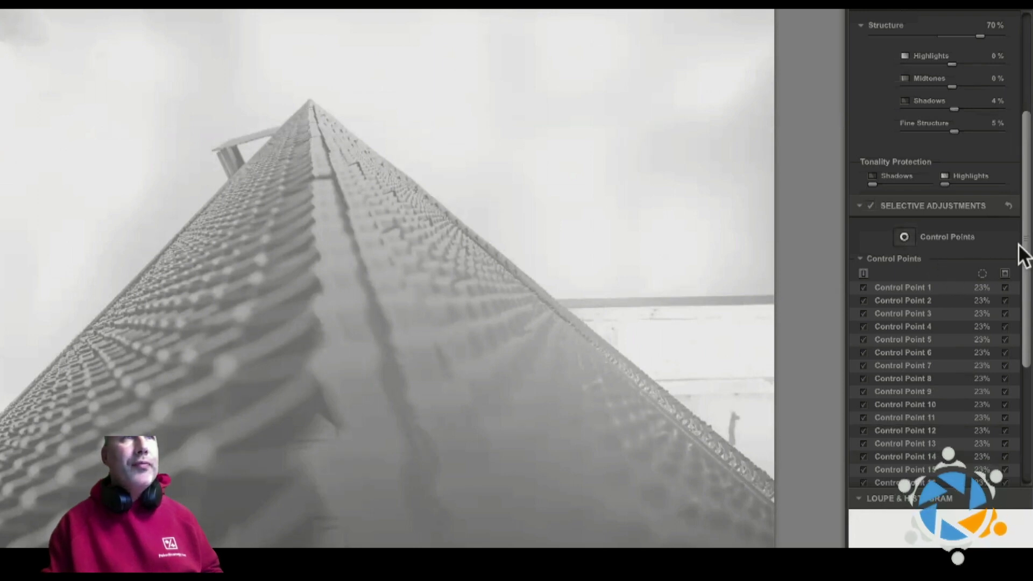
Hide the masks of all control points and show the masks of Control Points 1 to 7 individually.
scroll(1019, 245, "down", 1)
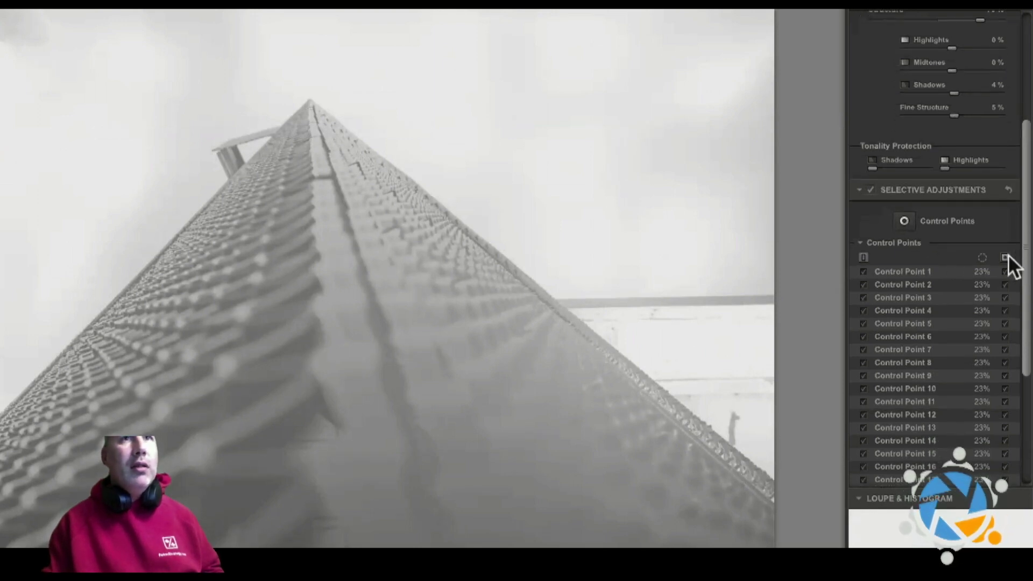
left_click(1001, 257)
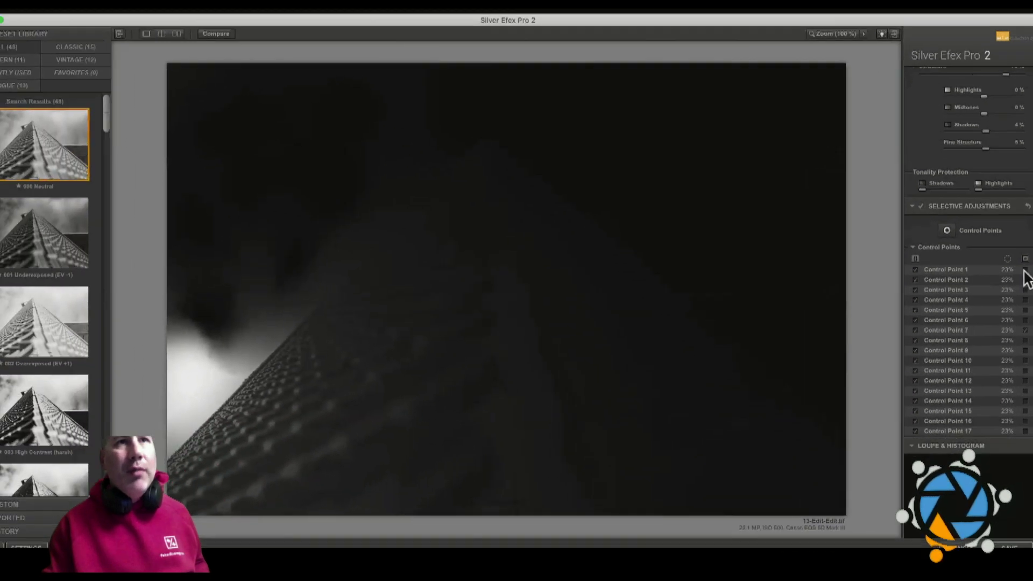
left_click(1025, 279)
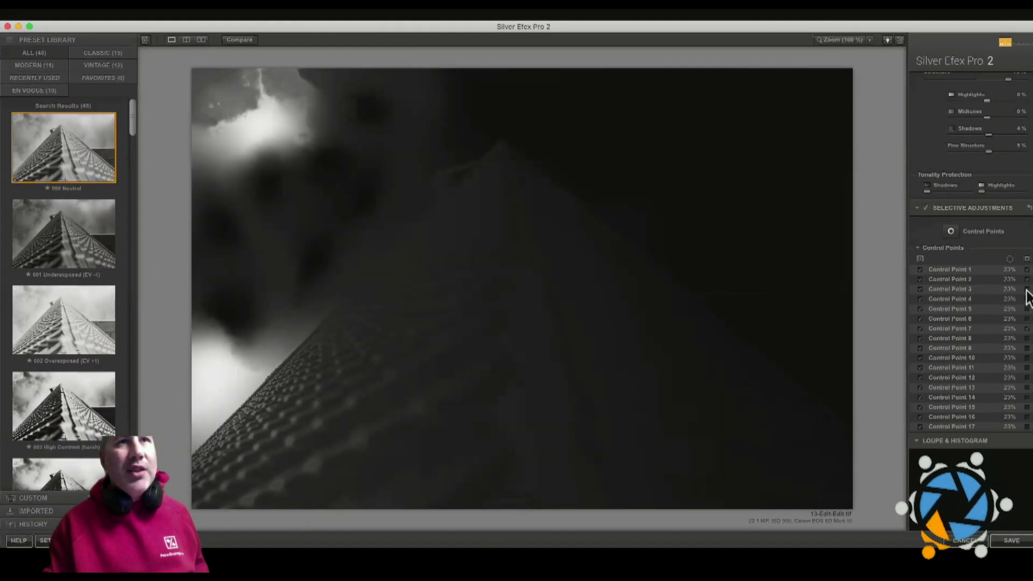
left_click(1026, 289)
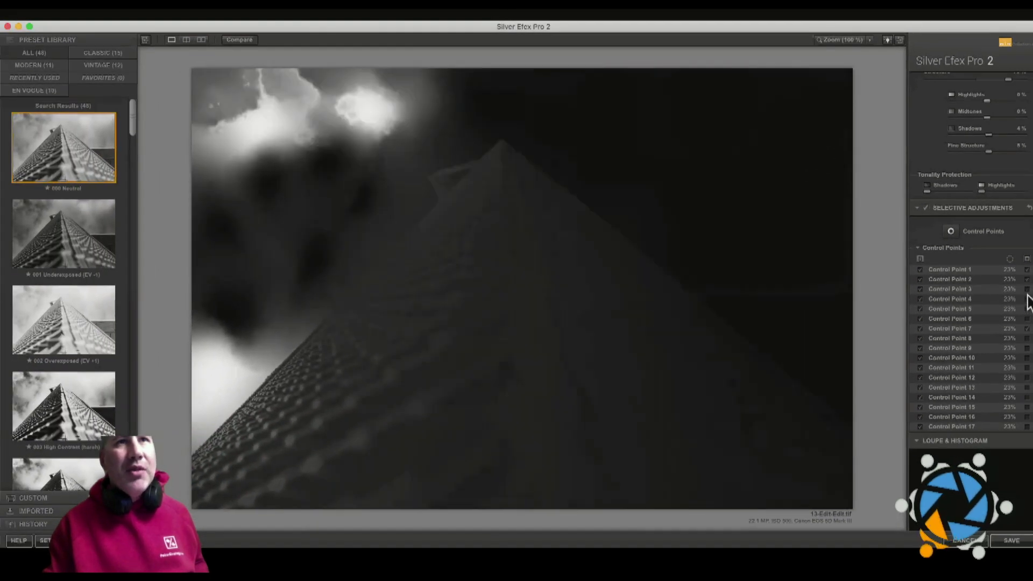
left_click(1027, 308)
left_click(1027, 318)
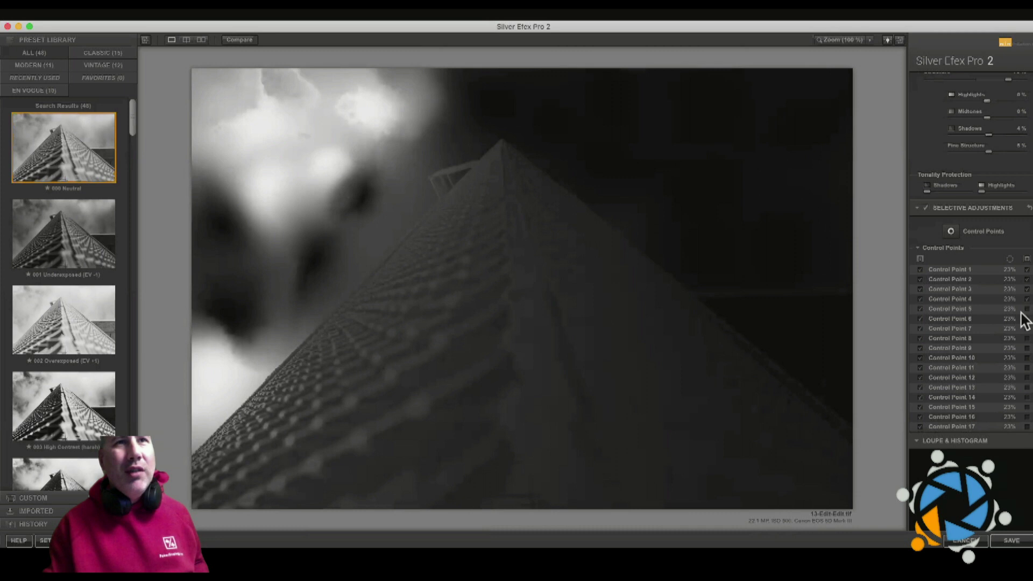
left_click(1027, 328)
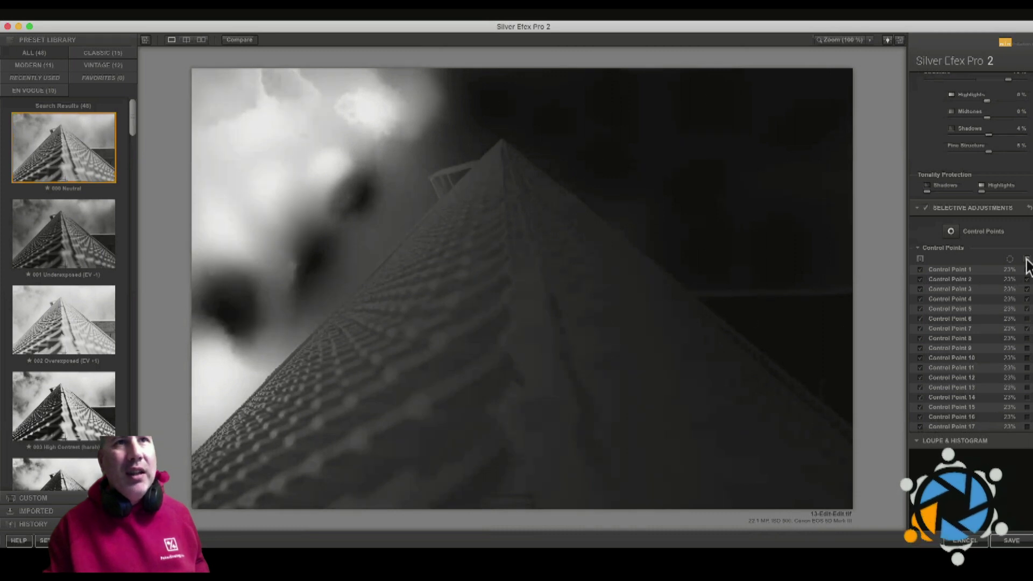
Add the masks of the next control points in the list to the view, through Control Point 10.
scroll(1019, 339, "down", 6)
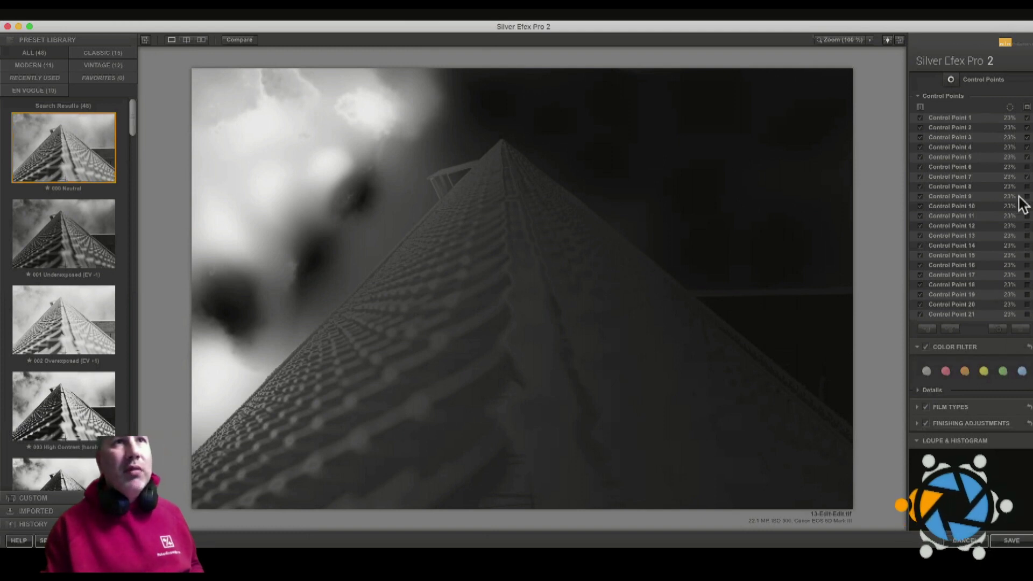
scroll(1025, 205, "up", 3)
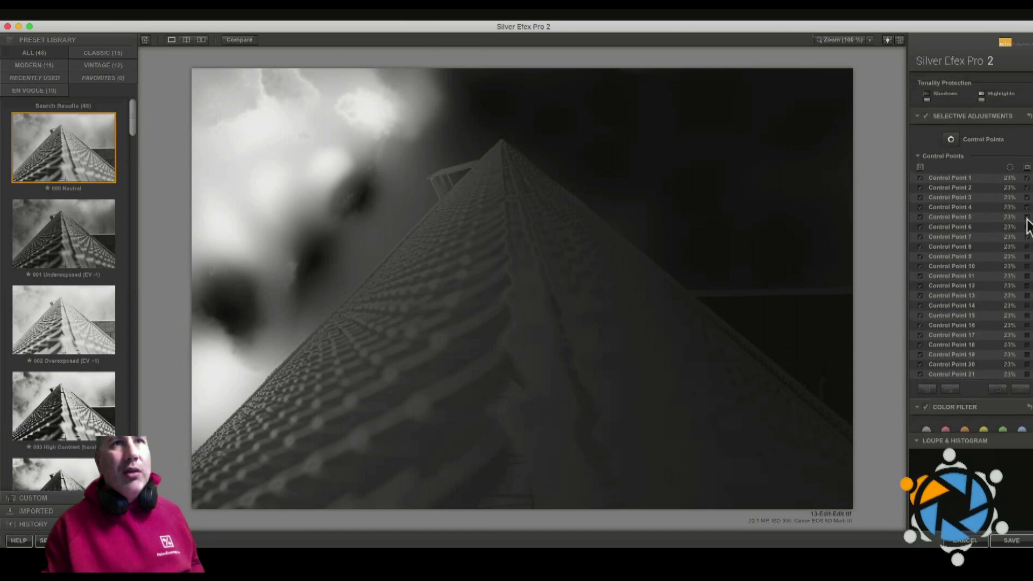
left_click(1026, 272)
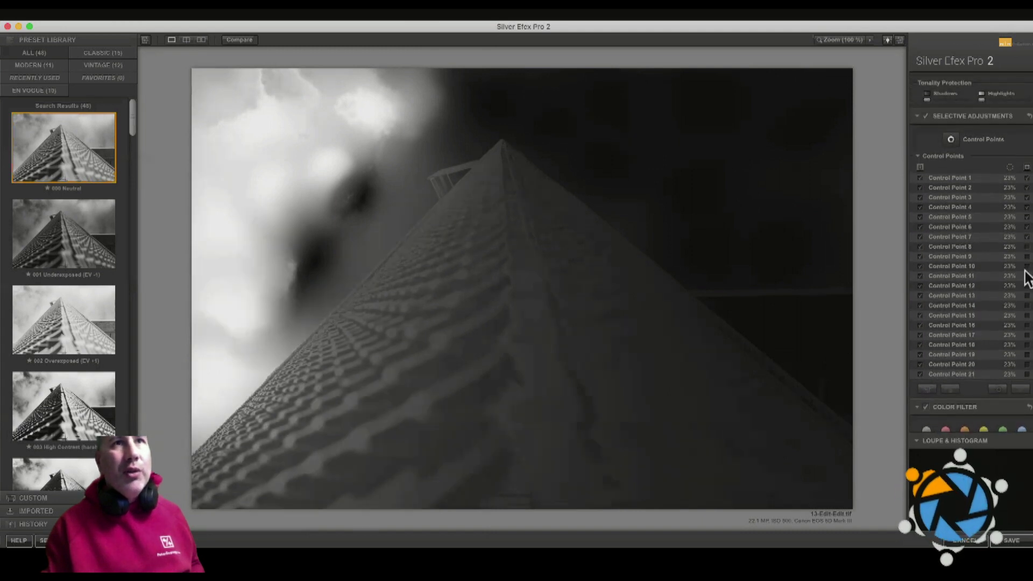
left_click(1027, 266)
left_click(1027, 276)
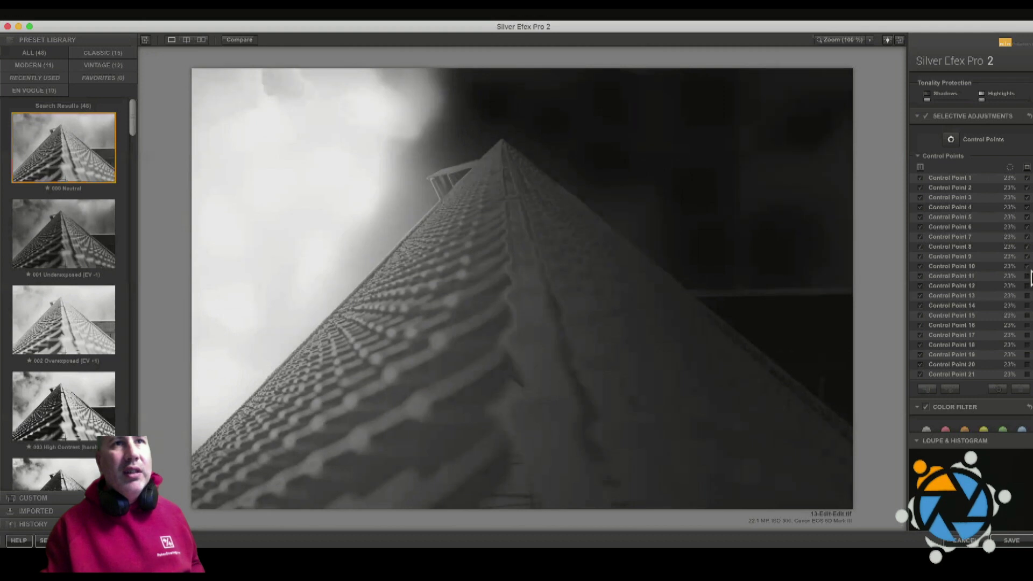
left_click(1028, 274)
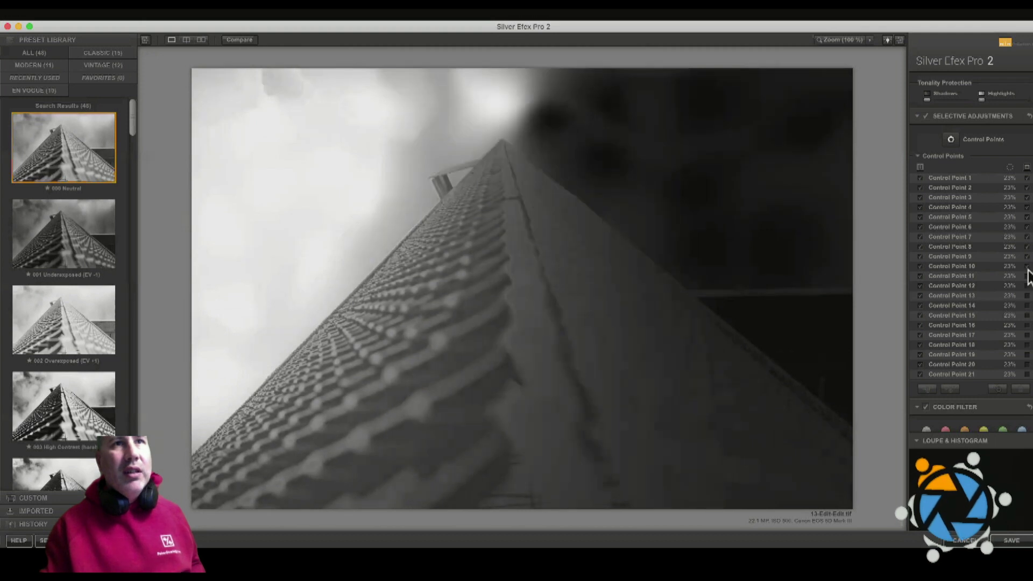
Switch the displayed control point masks off one after another until the normal photo is shown.
left_click(1027, 227)
left_click(1027, 217)
left_click(1027, 206)
left_click(1027, 197)
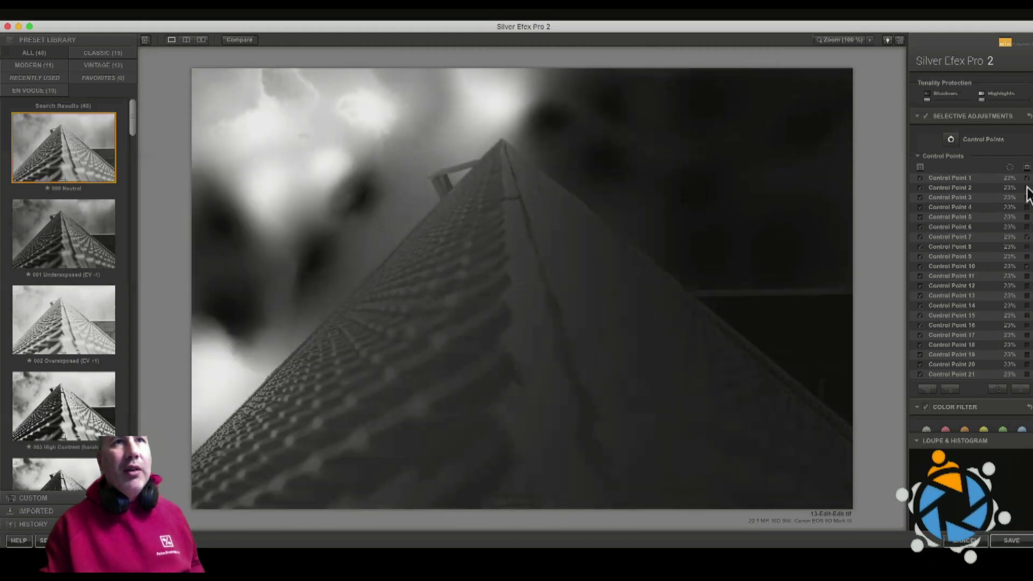
left_click(1027, 187)
left_click(1027, 206)
left_click(1027, 217)
left_click(1028, 237)
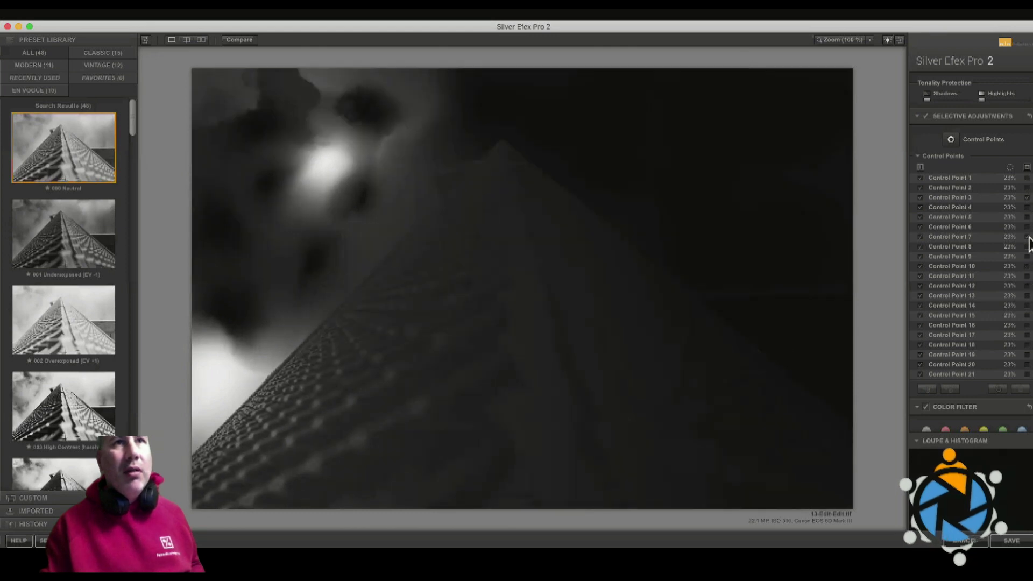
left_click(1027, 206)
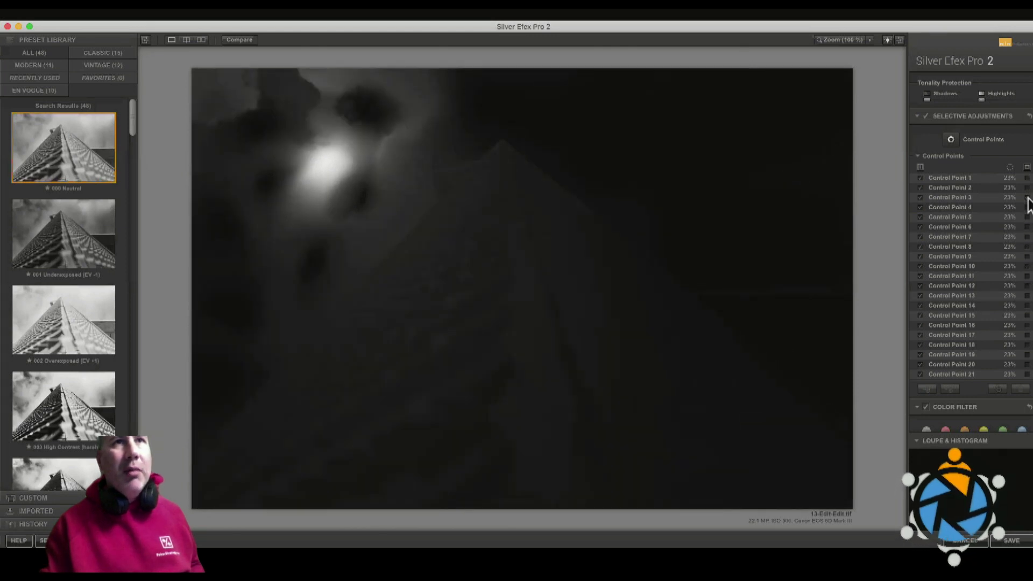
left_click(1021, 260)
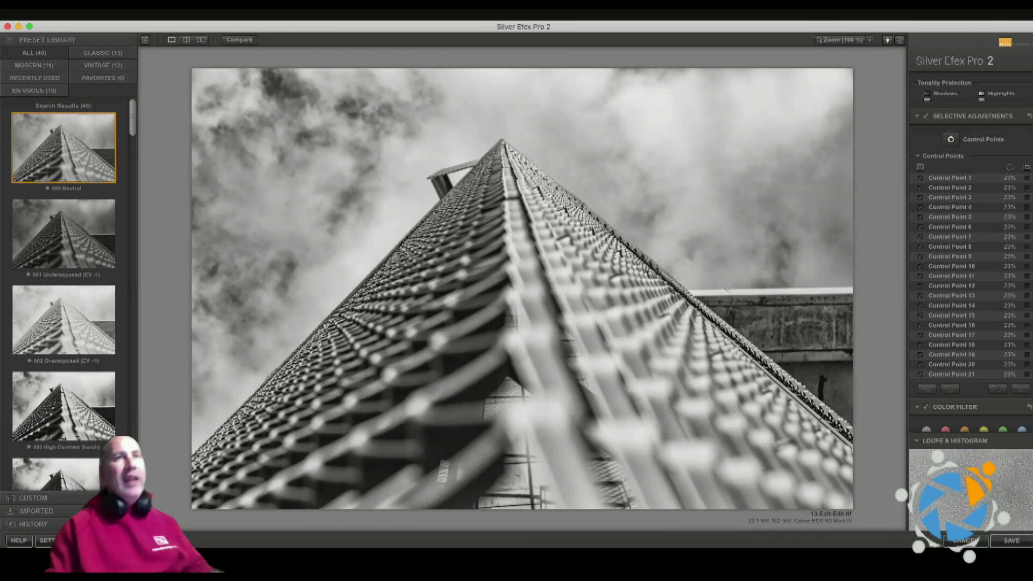
scroll(971, 256, "up", 3)
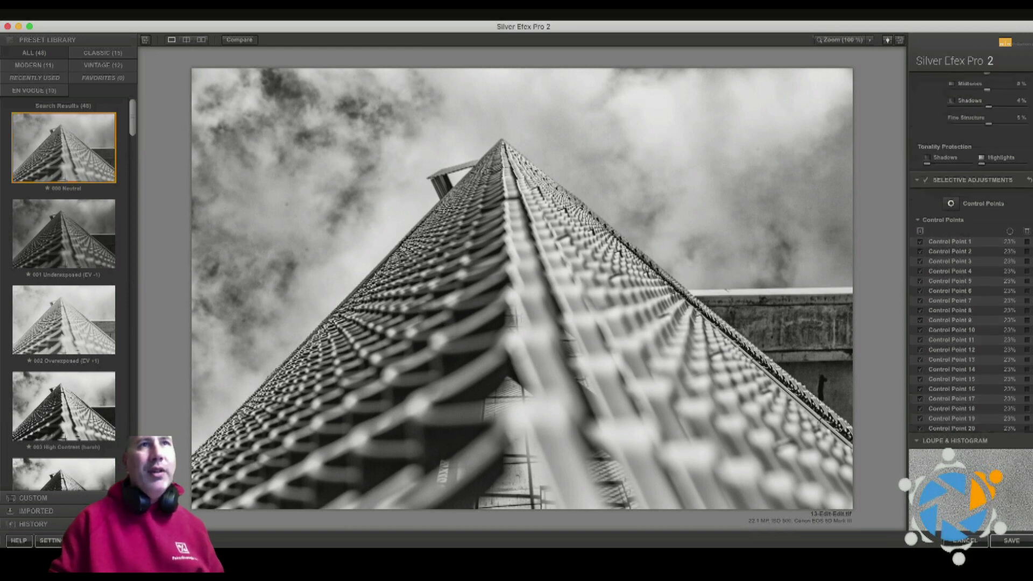
scroll(971, 256, "down", 6)
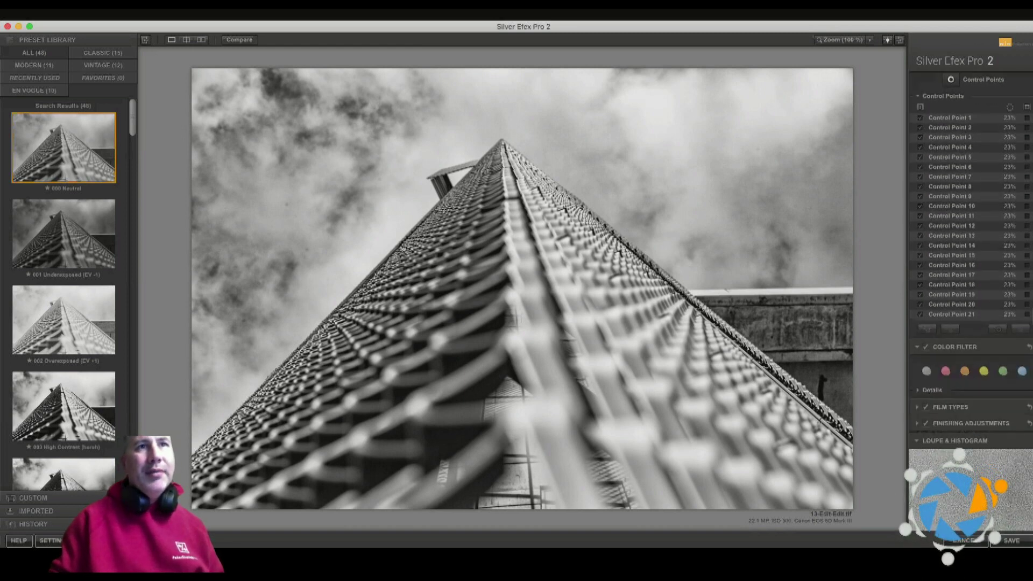
scroll(931, 185, "up", 3)
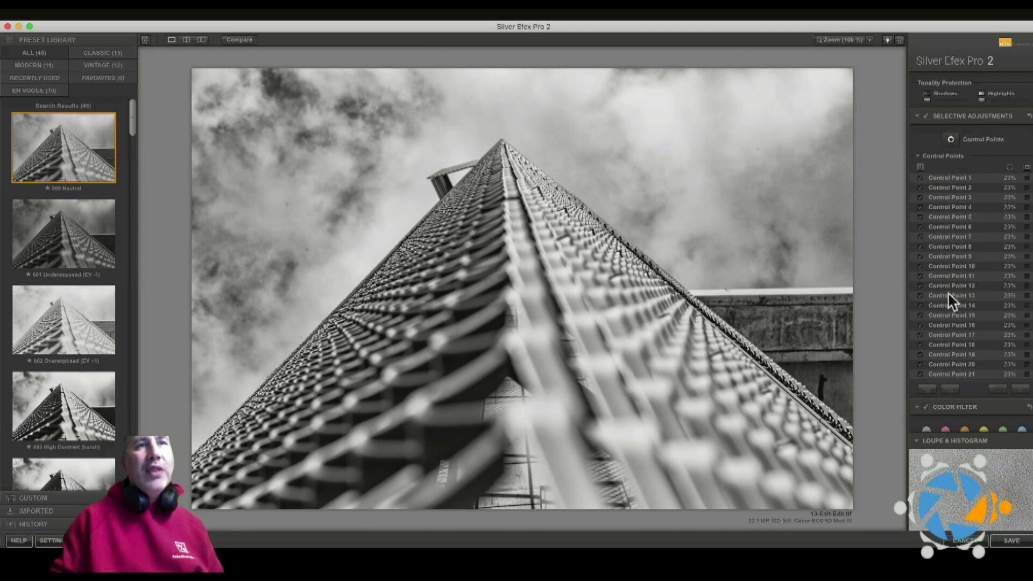
mouse_move(339, 240)
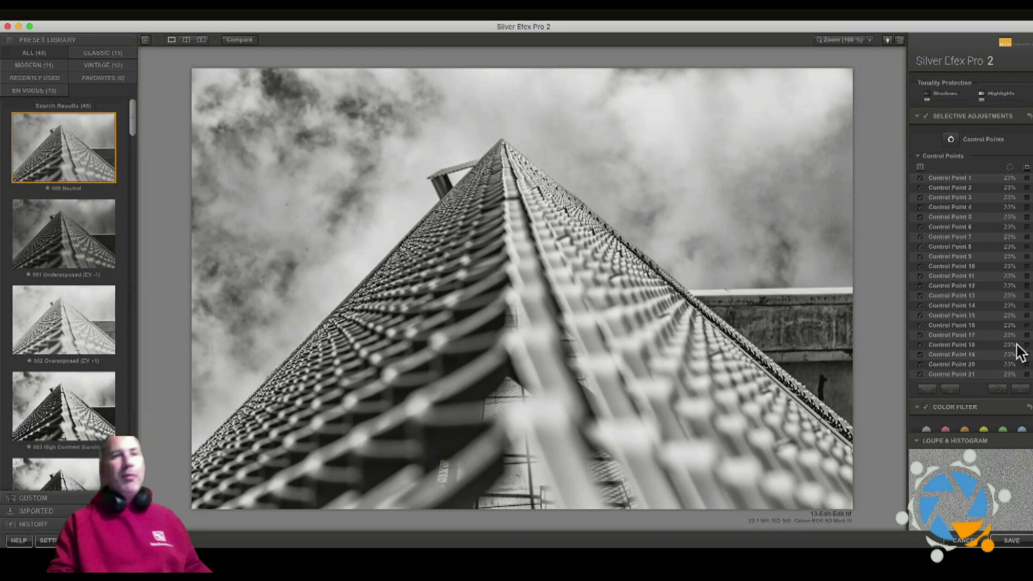
Expand the Film Types settings and turn the film type adjustment off and back on to compare its effect.
scroll(1016, 347, "down", 5)
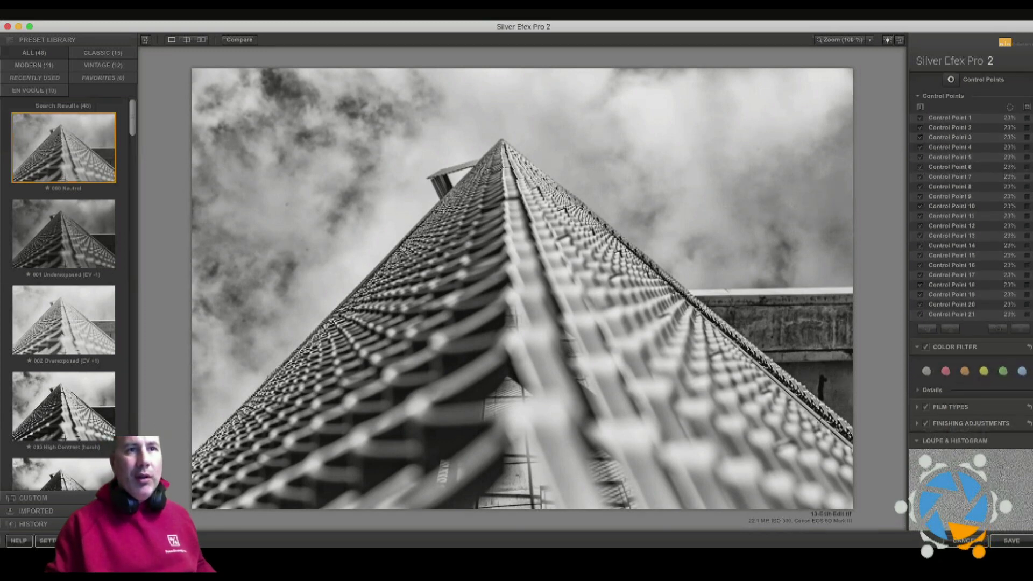
left_click(929, 411)
scroll(973, 391, "down", 5)
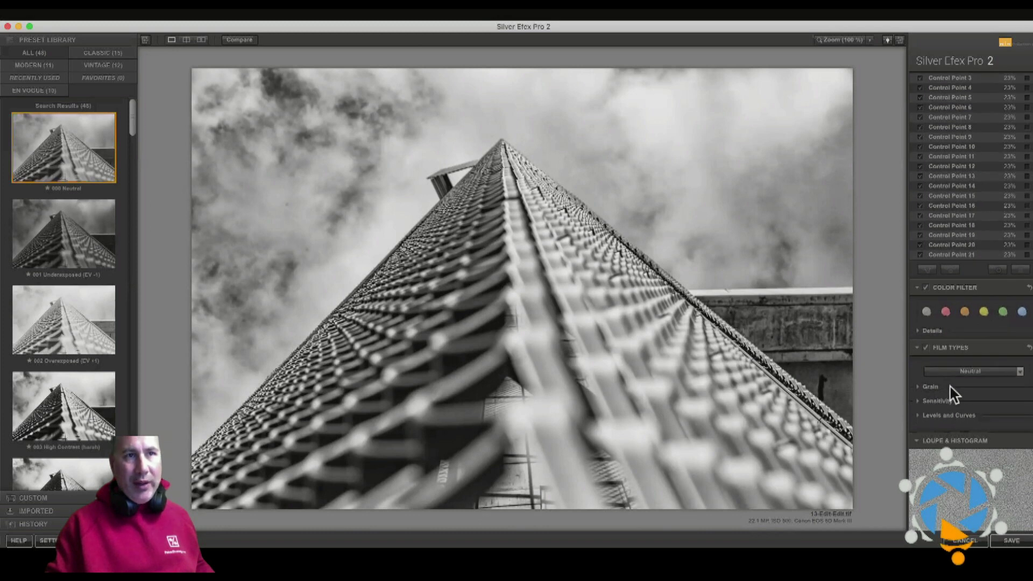
scroll(923, 369, "down", 2)
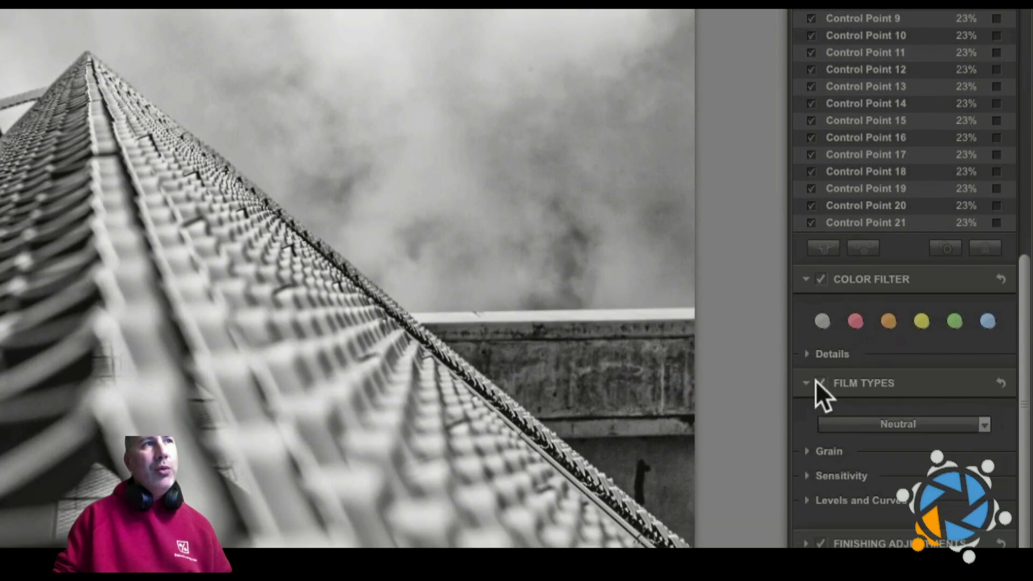
left_click(817, 380)
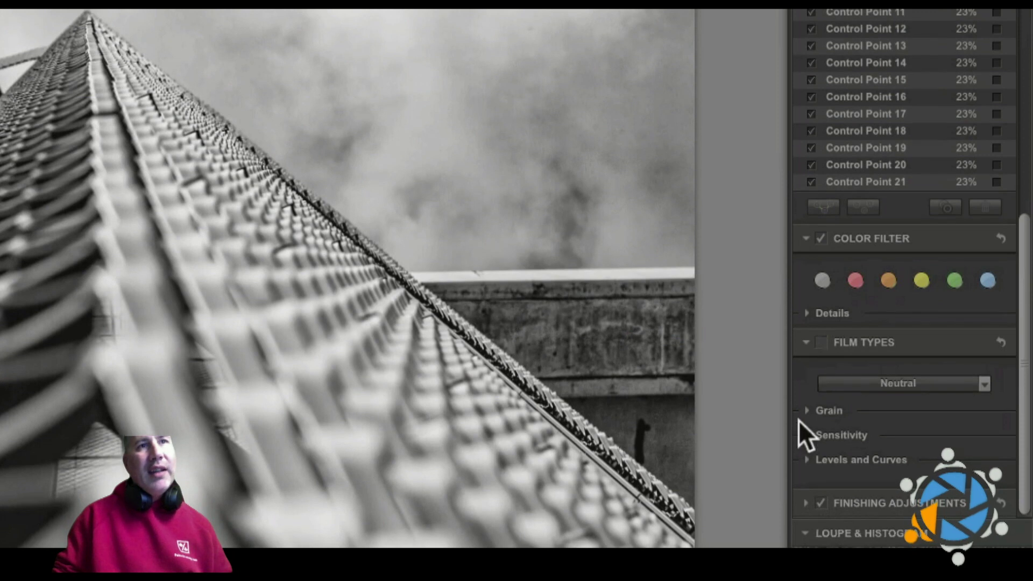
left_click(820, 343)
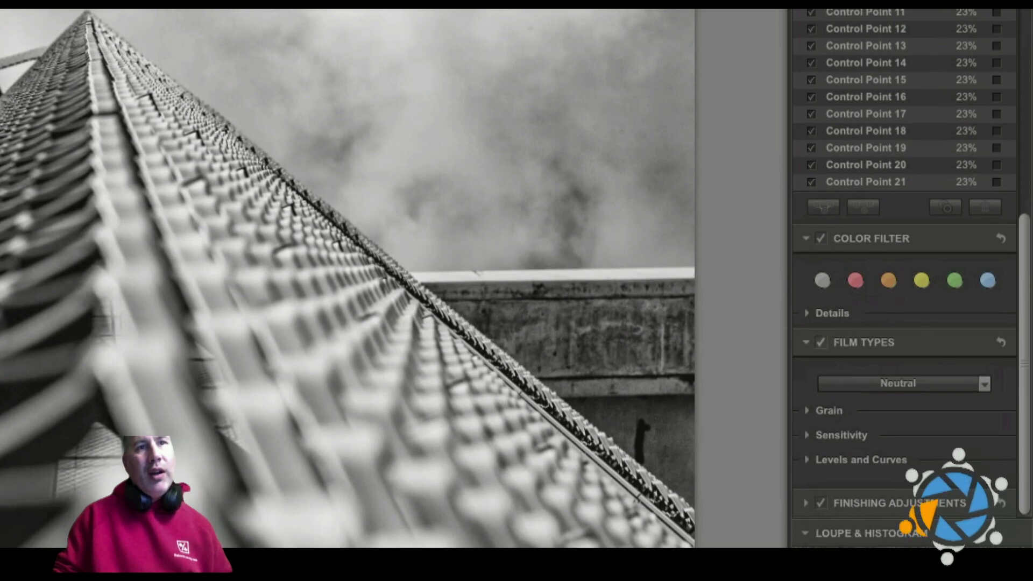
Toggle the Film Types effect off and on, then expand the Grain settings and review the adjustment sections.
left_click(821, 343)
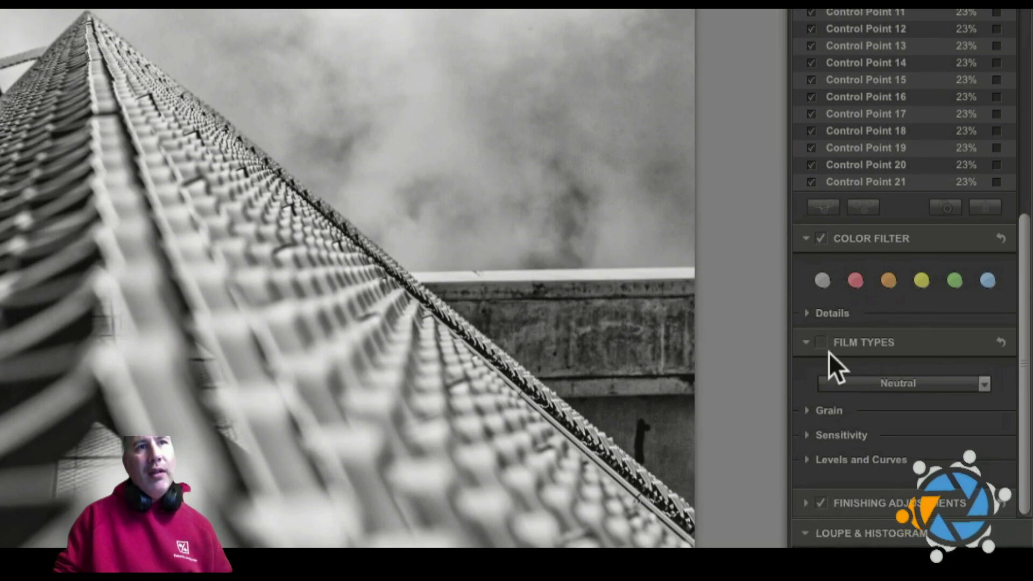
left_click(824, 341)
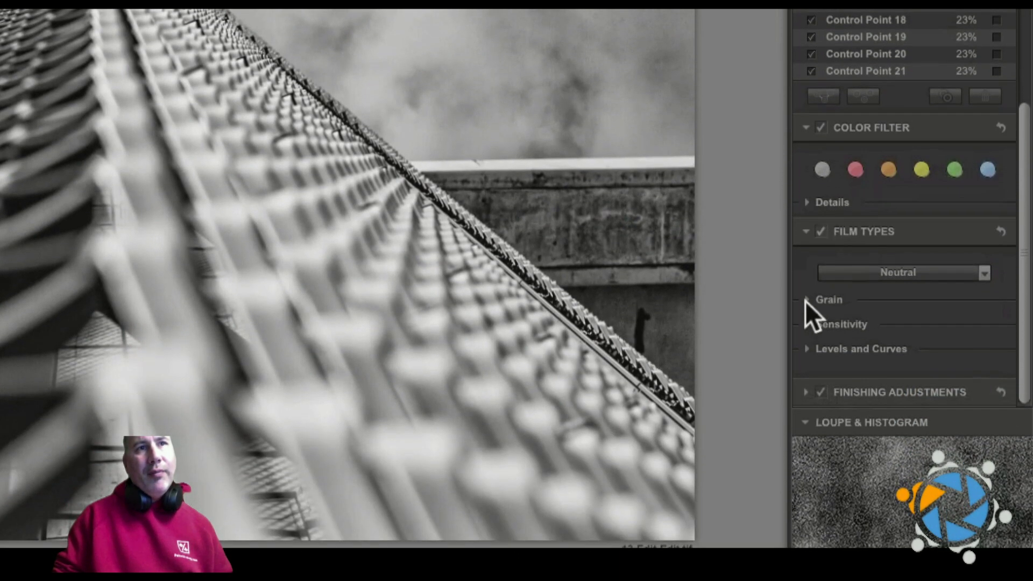
left_click(807, 300)
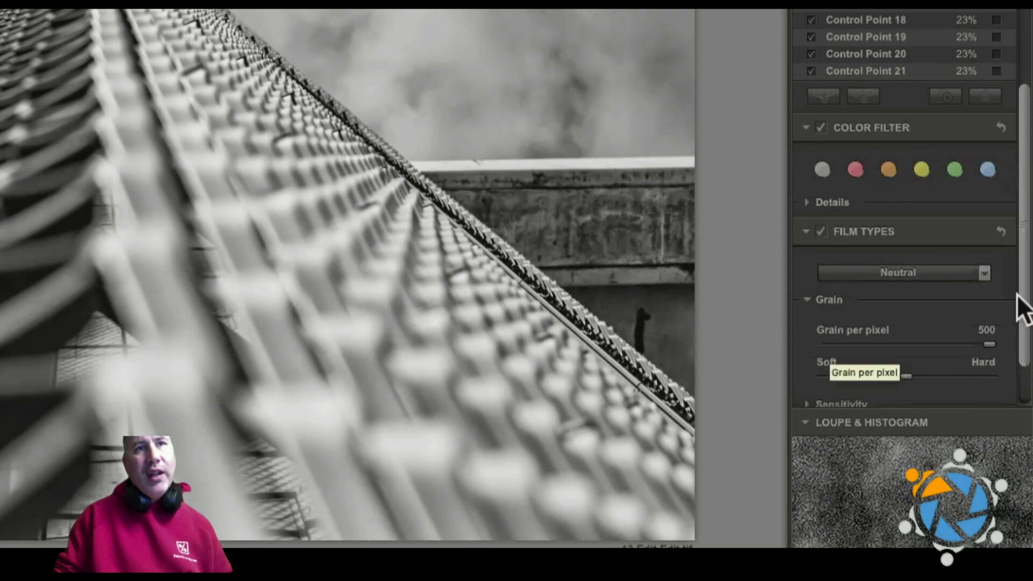
left_click_drag(1025, 300, 1024, 334)
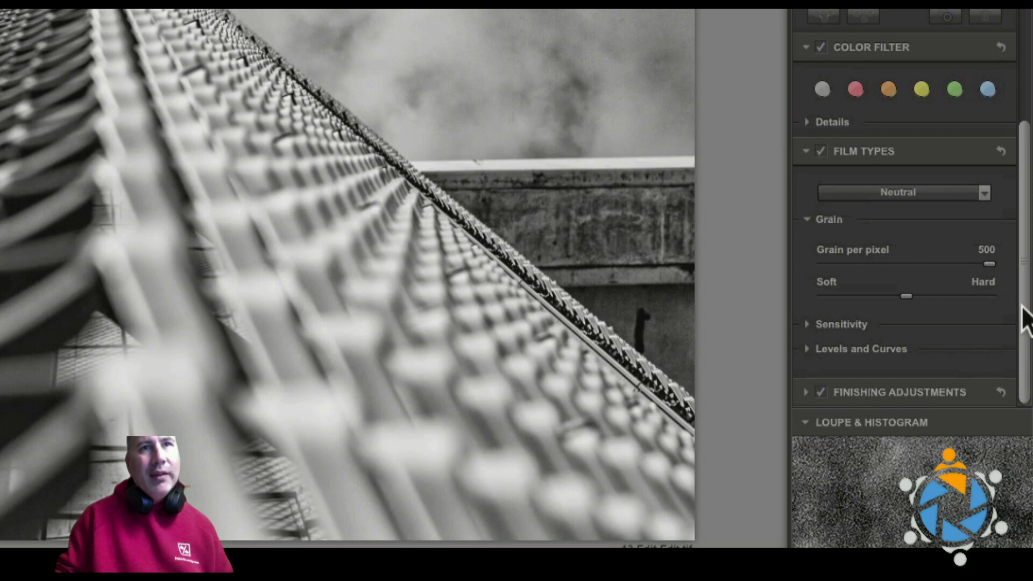
left_click_drag(1021, 300, 1015, 143)
scroll(1013, 129, "up", 3)
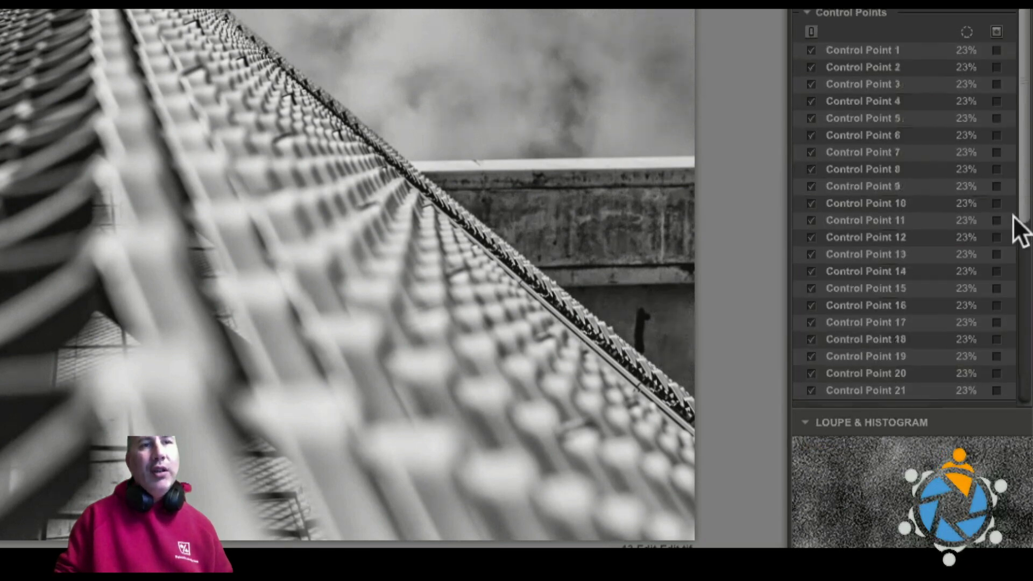
scroll(1009, 260, "down", 7)
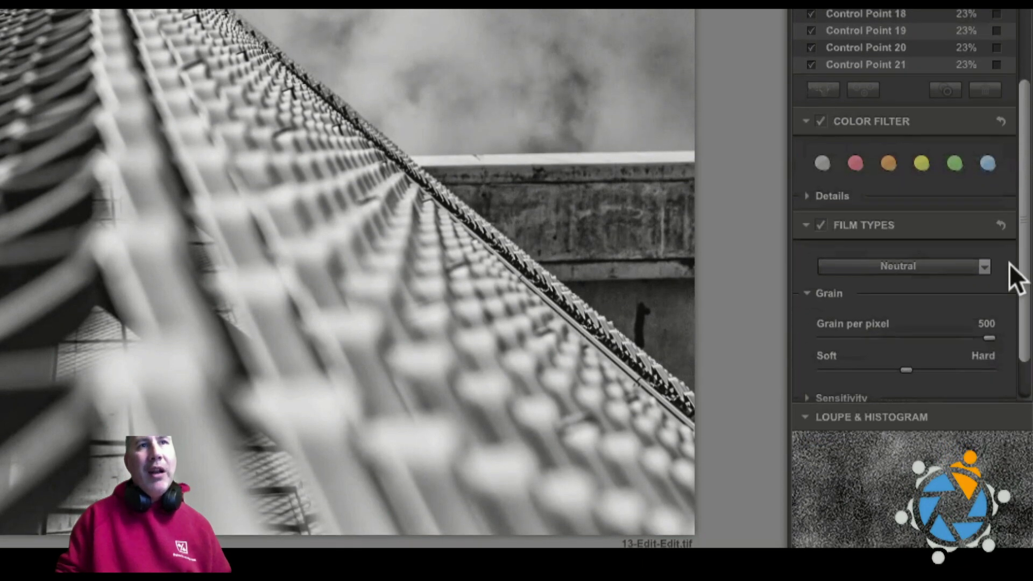
left_click_drag(1018, 254, 1021, 43)
scroll(1025, 52, "up", 5)
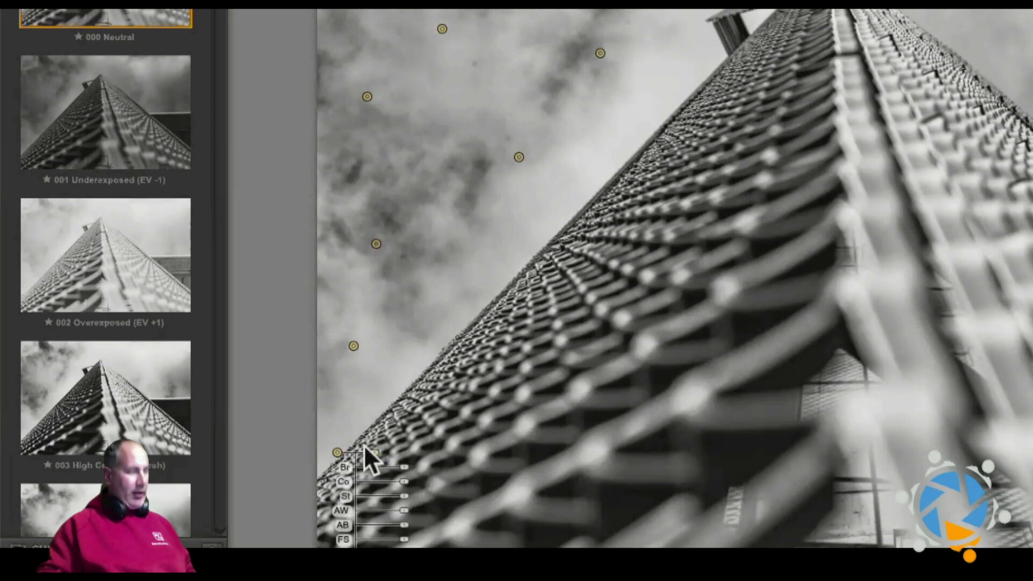
Place a row of closely spaced control points along the sloping boundary between the sky and the building's left edge.
left_click(364, 434)
left_click(381, 408)
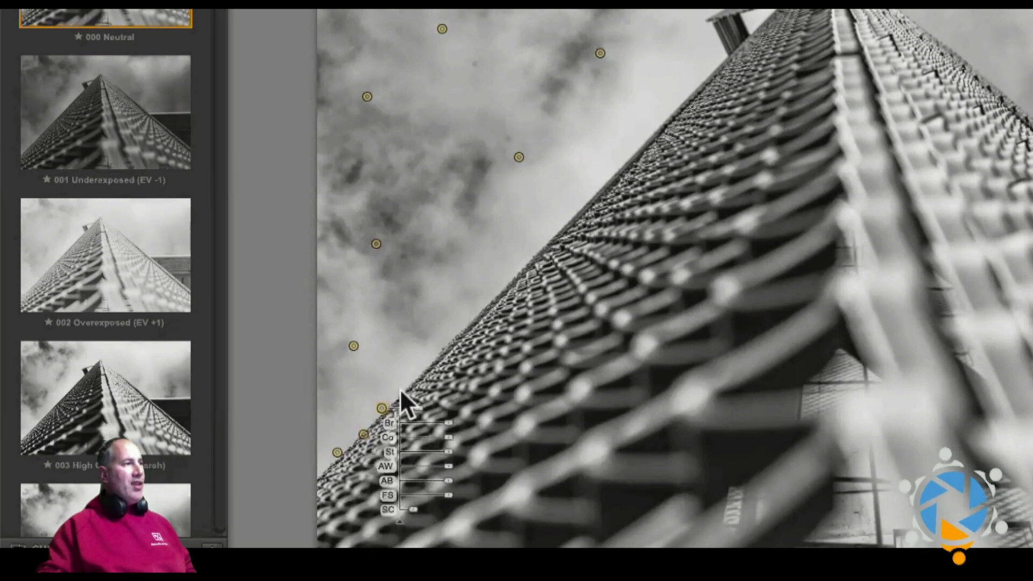
left_click(402, 388)
left_click(436, 352)
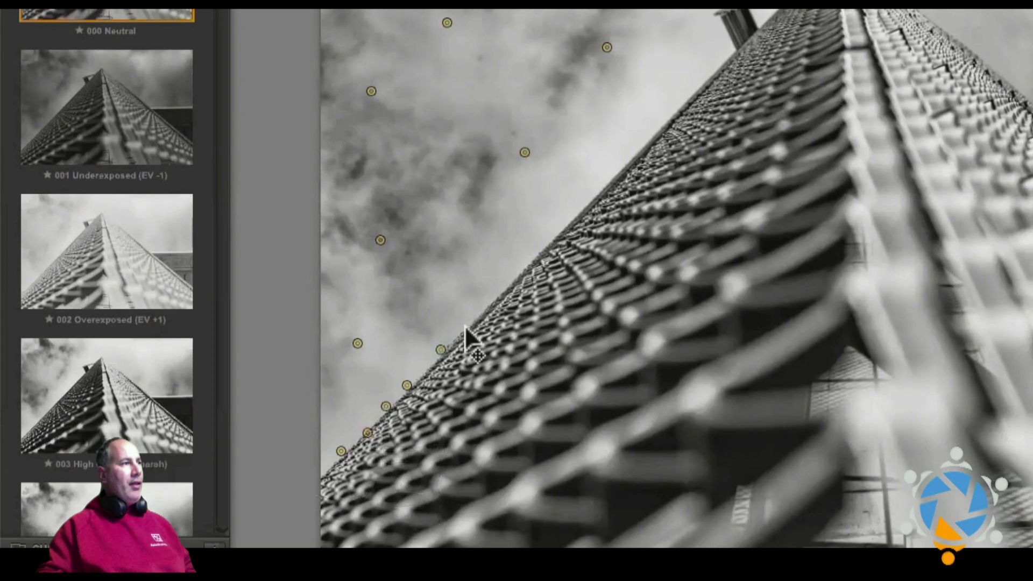
left_click(465, 325)
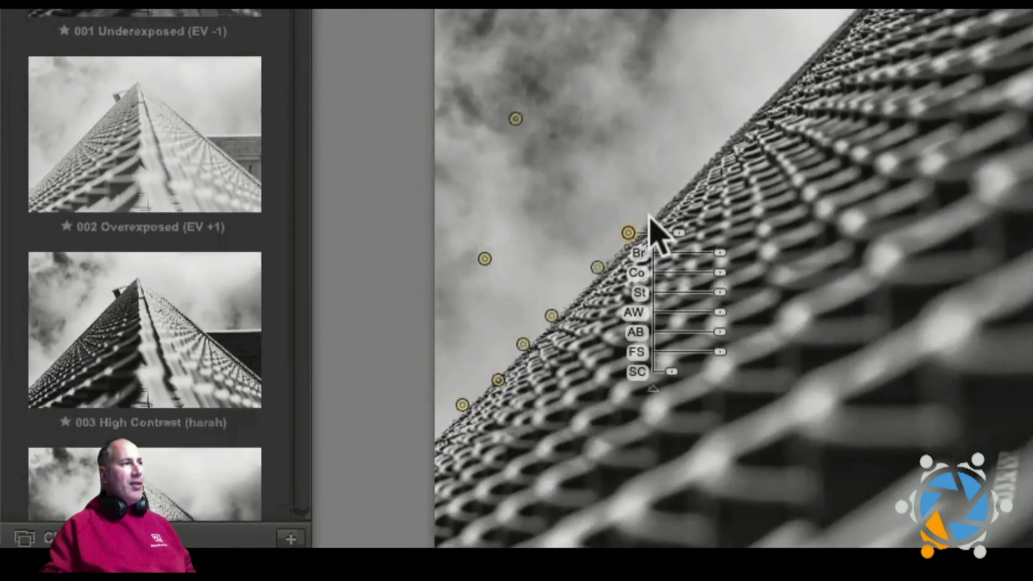
key("ctrl+shift+a")
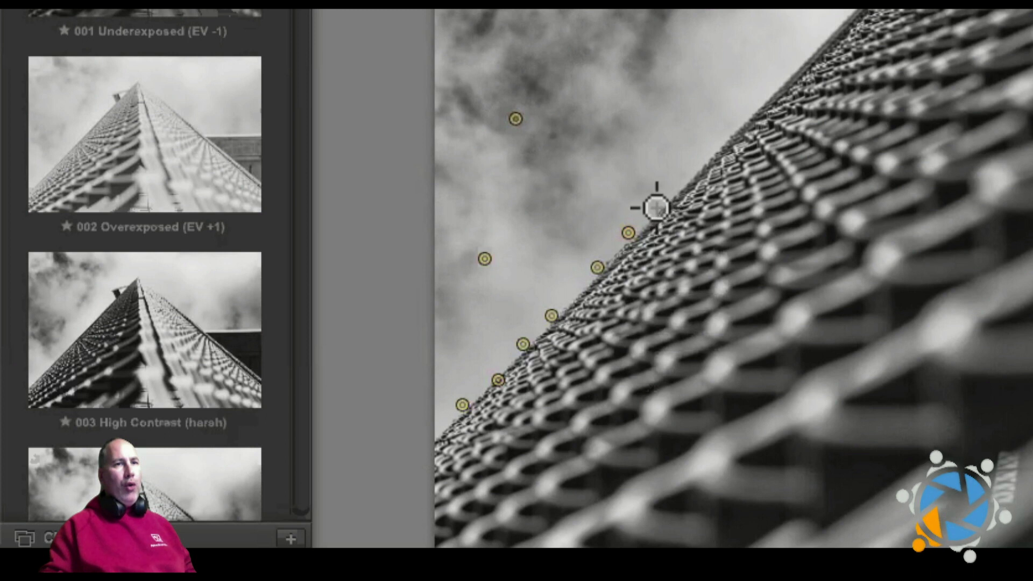
left_click(656, 207)
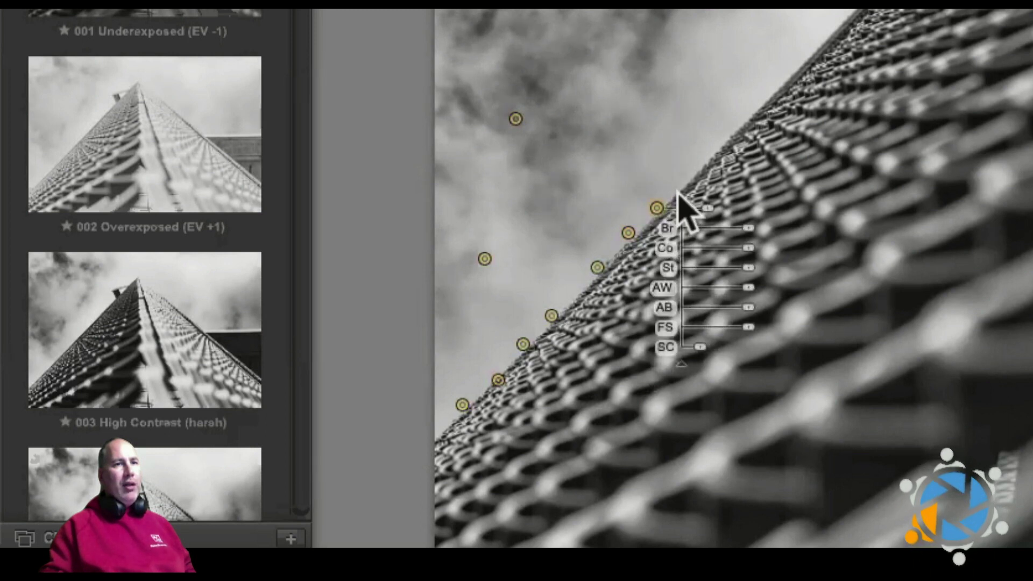
key("ctrl+shift+a")
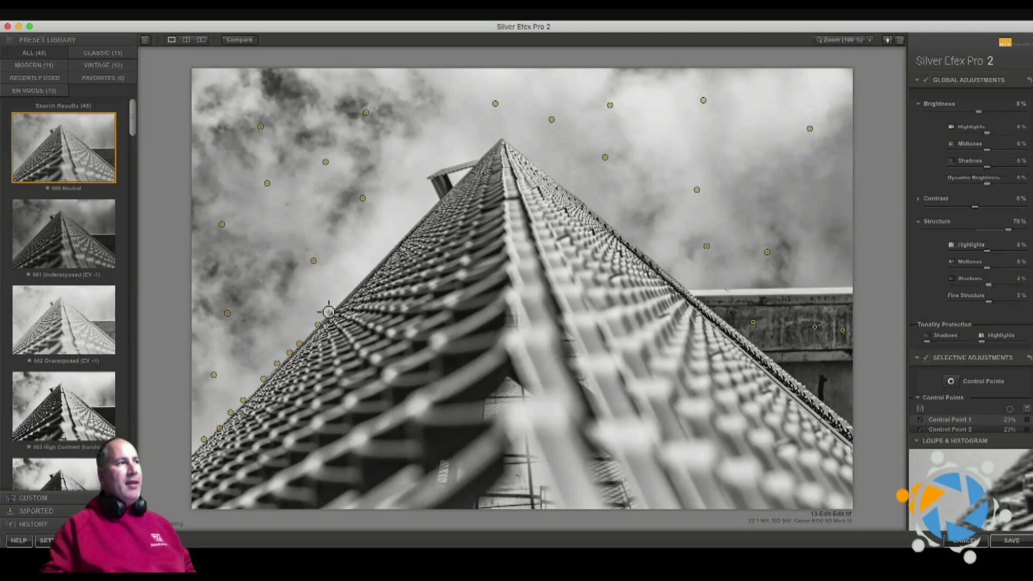
left_click(328, 311)
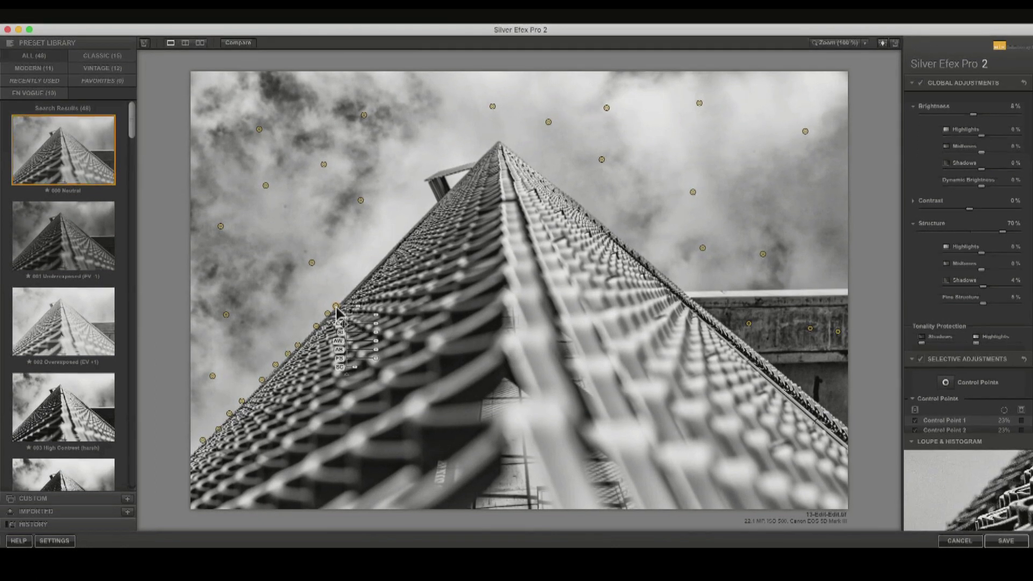
Select and delete the control points along the building's left edge.
left_click_drag(334, 310, 219, 431)
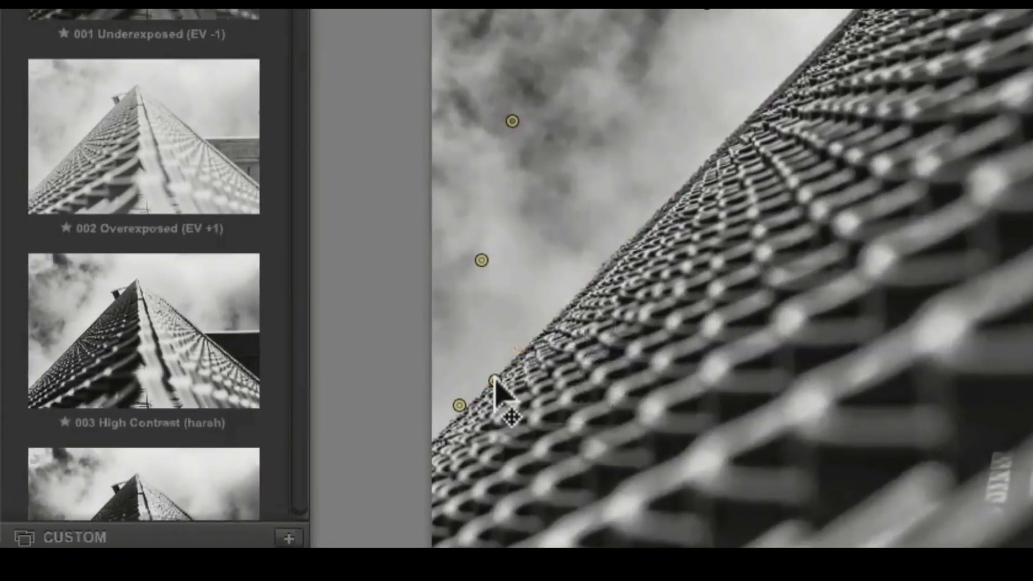
left_click(459, 405)
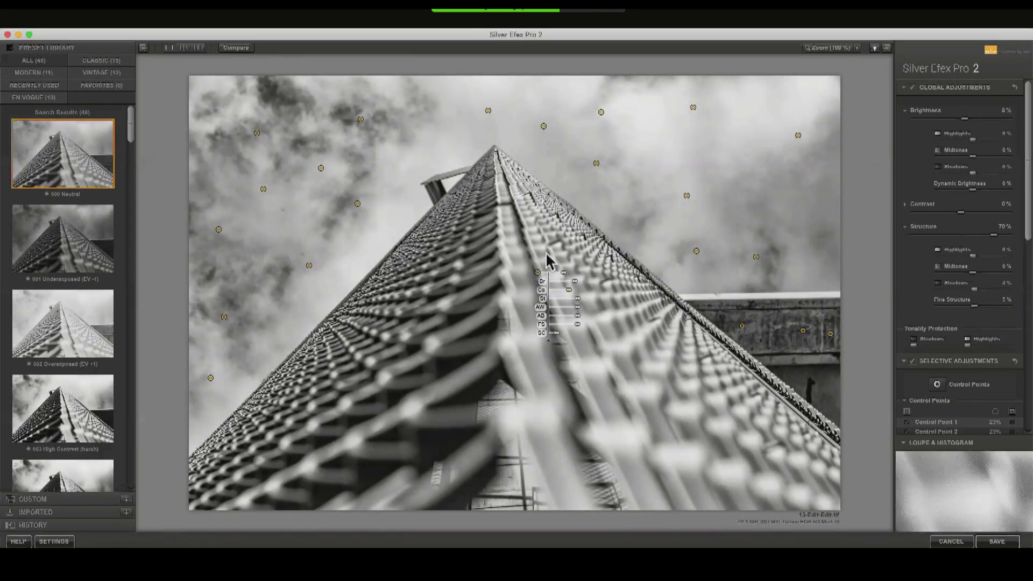
Place control points down the building's central ridge and along the light and dark strips beside it.
left_click(540, 220)
left_click(549, 311)
left_click(560, 301)
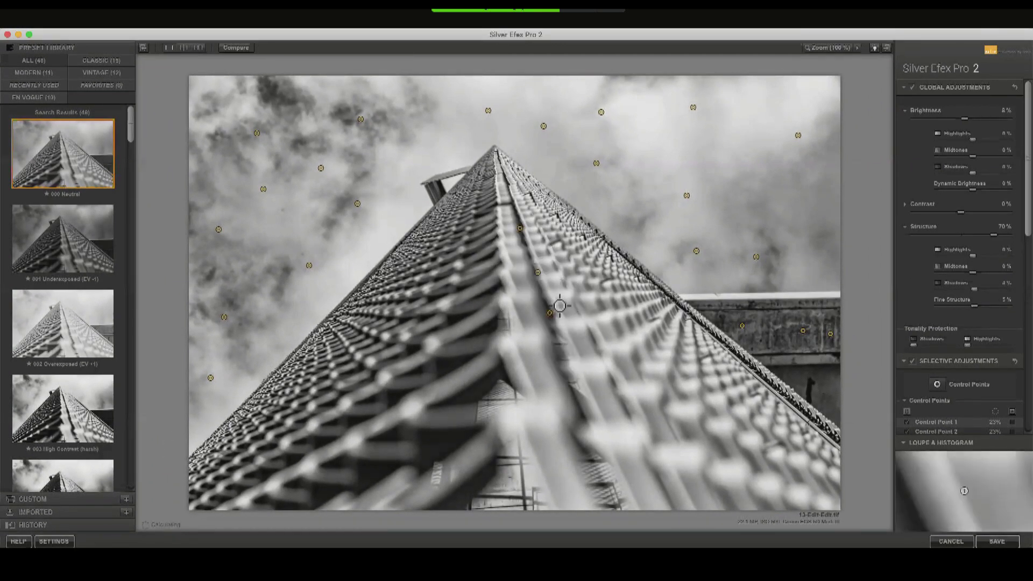
left_click(555, 279)
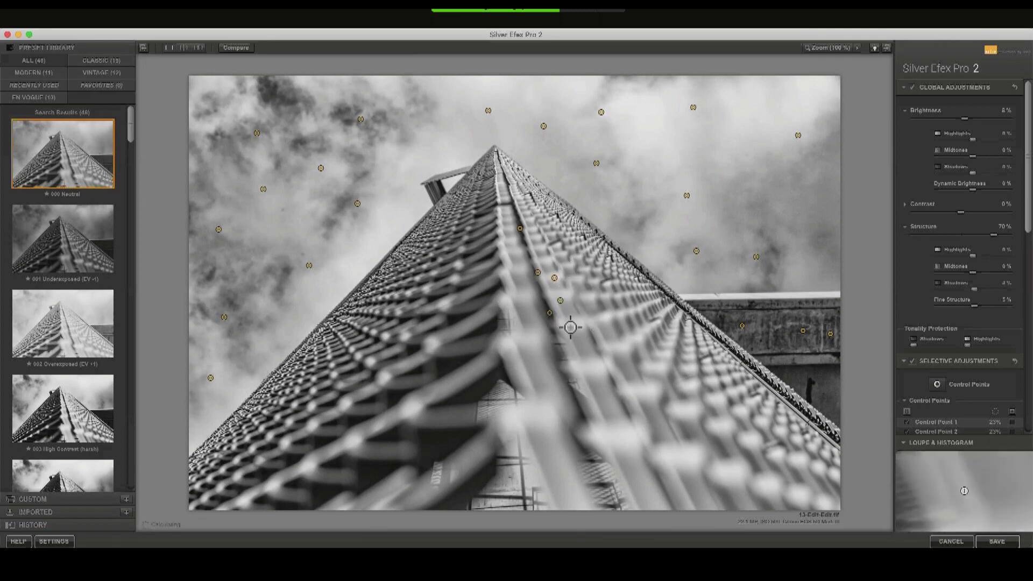
left_click(571, 328)
left_click(586, 369)
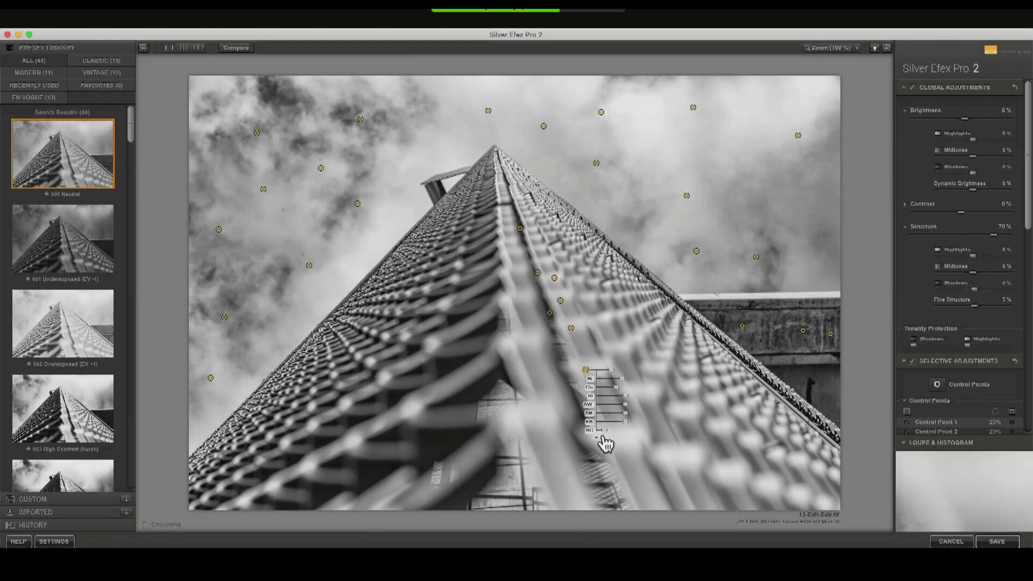
left_click(603, 435)
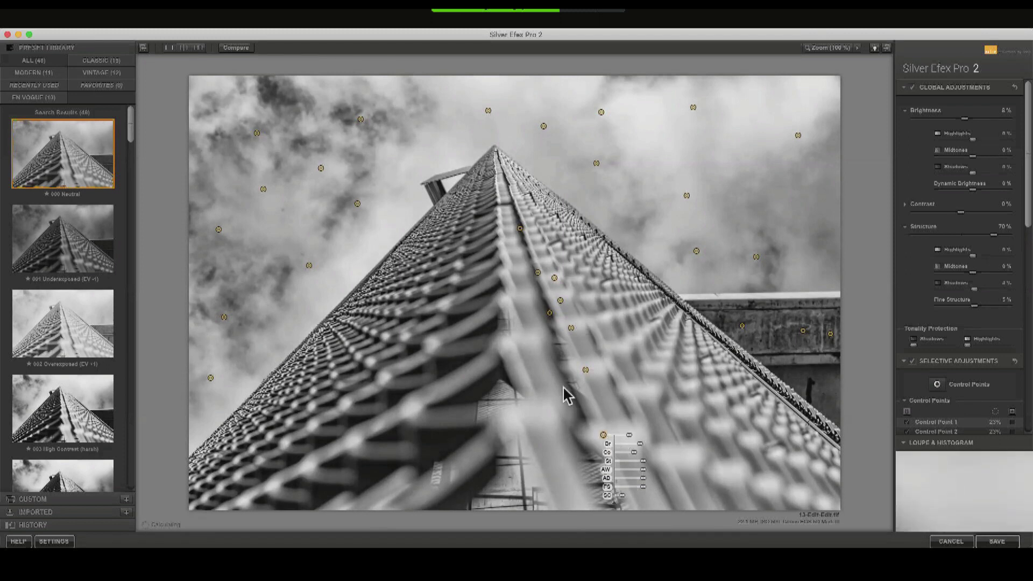
left_click(546, 412)
left_click(637, 492)
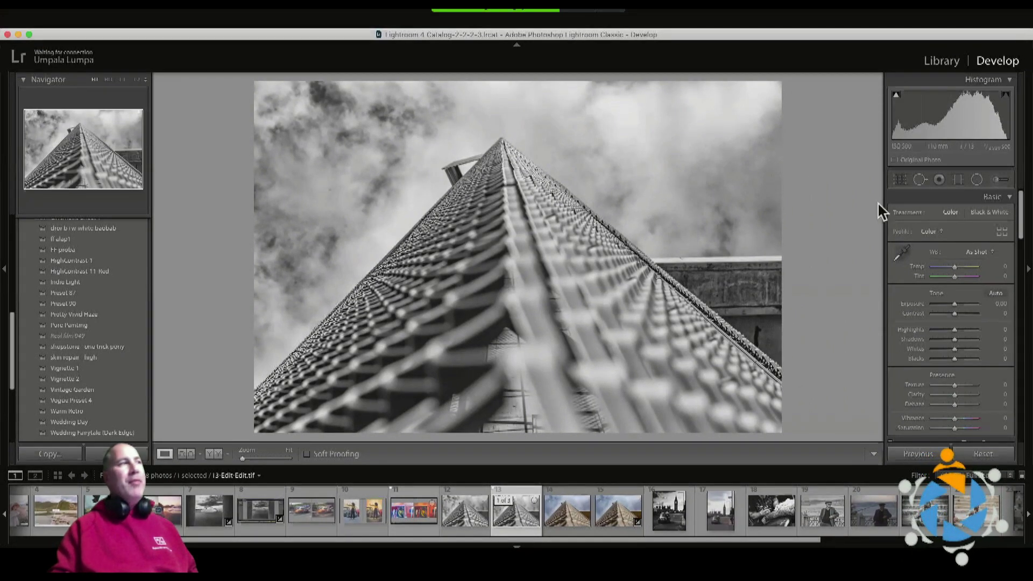
In Lightroom Classic, draw a narrow radial filter along the building's left edge with Invert enabled.
left_click(977, 179)
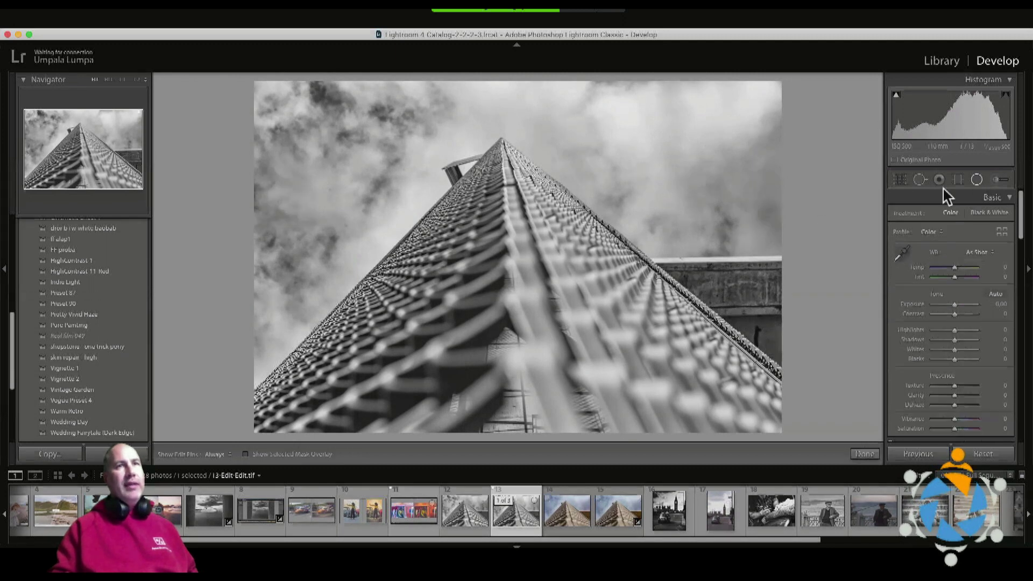
left_click(920, 182)
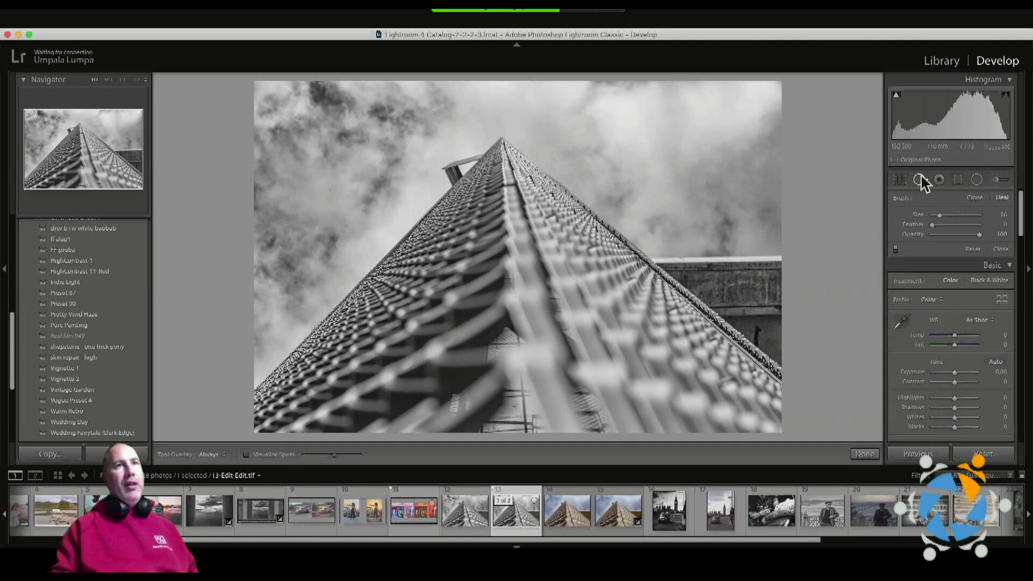
left_click(978, 179)
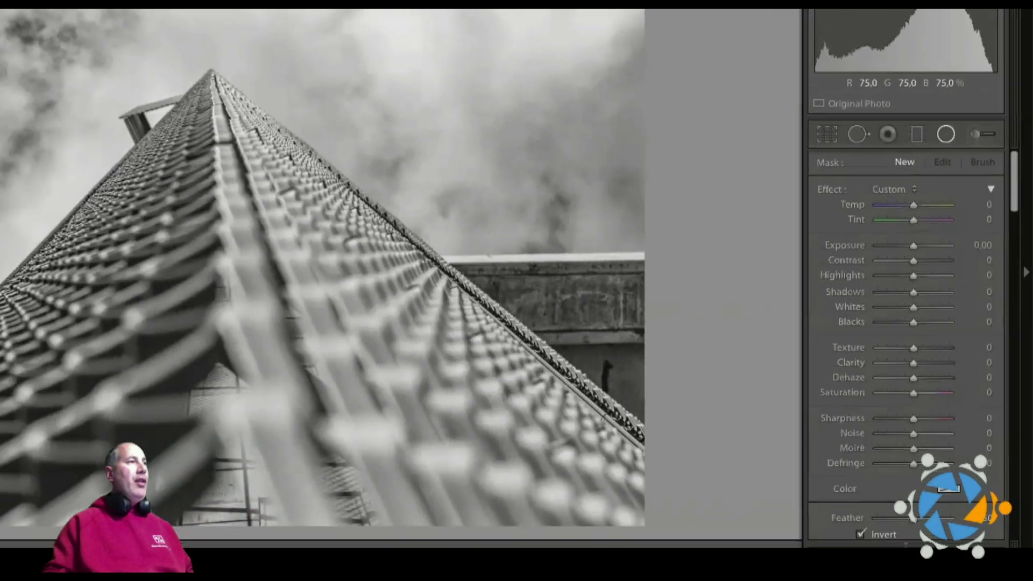
left_click_drag(285, 302, 294, 257)
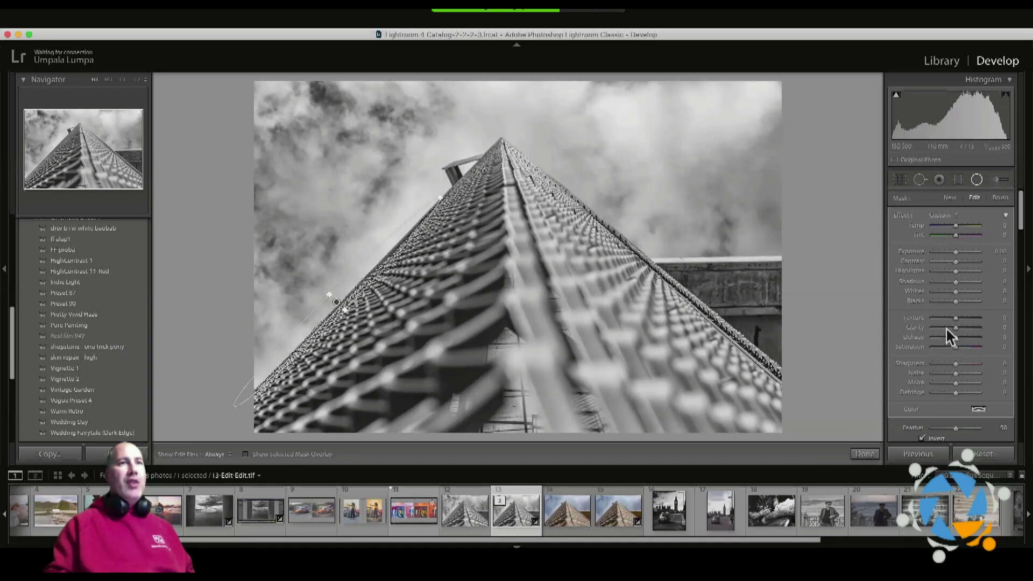
Try the radial mask's Clarity at values such as 61, -71, -100 and 77 to compare the effect on the edge.
left_click_drag(917, 326, 968, 328)
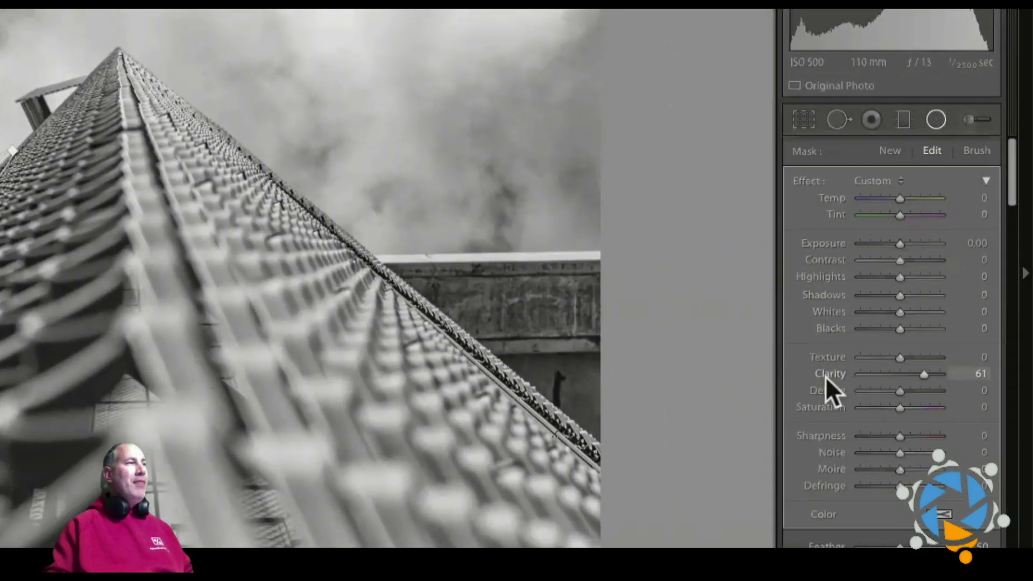
left_click_drag(826, 377, 822, 376)
left_click(928, 373)
left_click(850, 375)
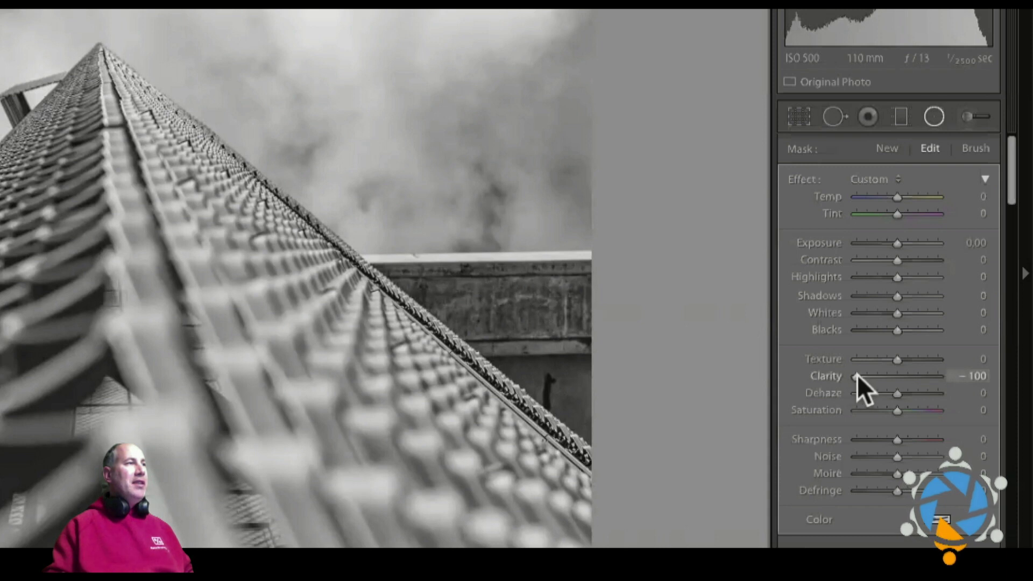
mouse_move(927, 369)
left_mouse_down()
mouse_move(896, 370)
mouse_move(923, 367)
left_mouse_up()
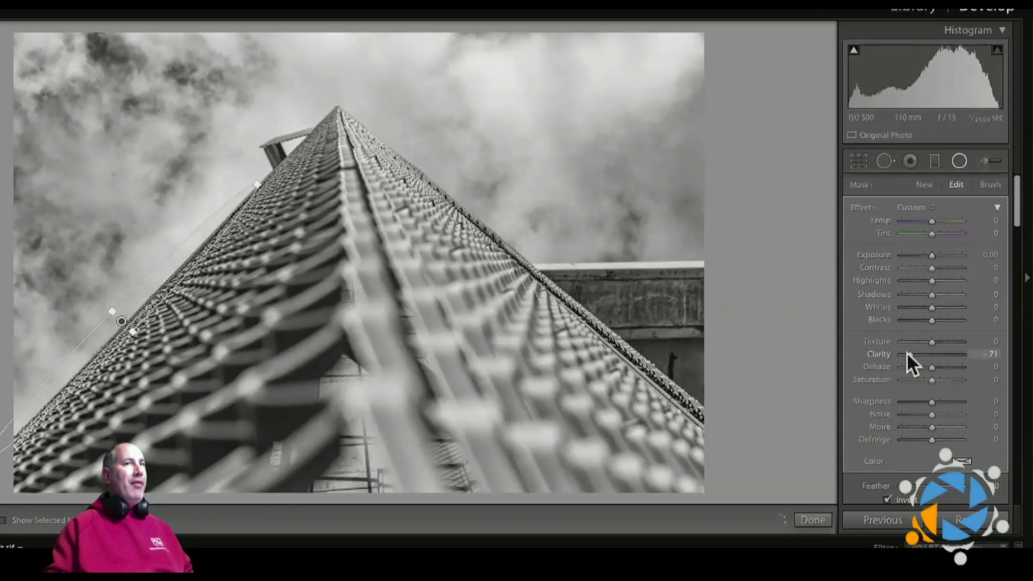
left_click_drag(905, 353, 898, 354)
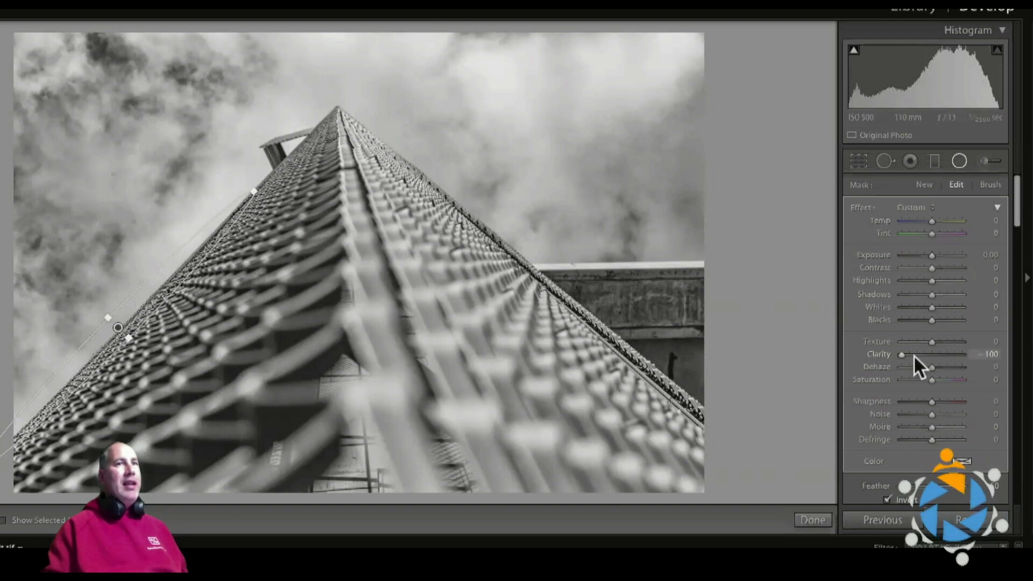
left_click_drag(900, 353, 954, 351)
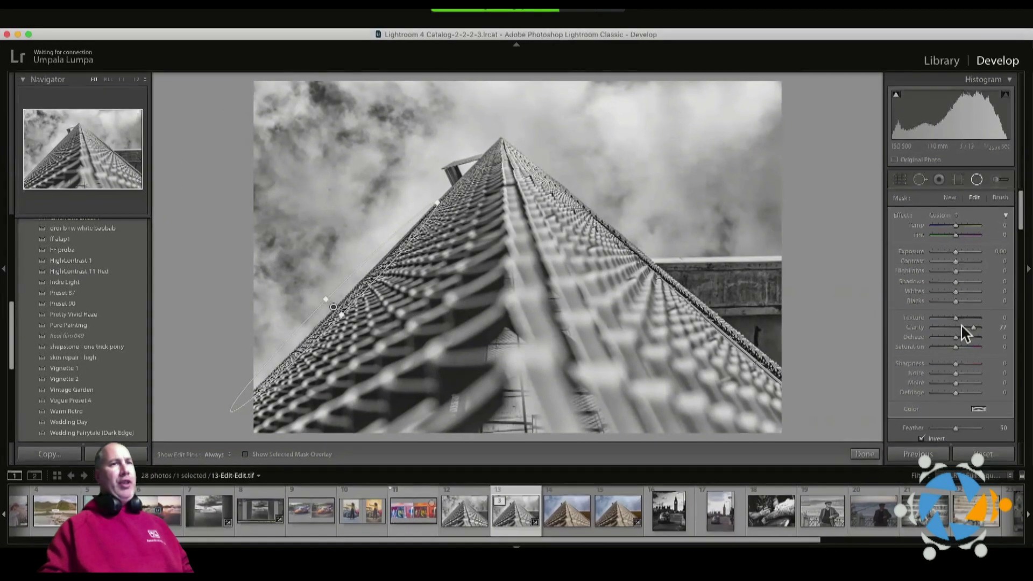
Set the radial mask's Clarity to about -56 and narrow the ellipse along the building's left edge.
left_click(933, 326)
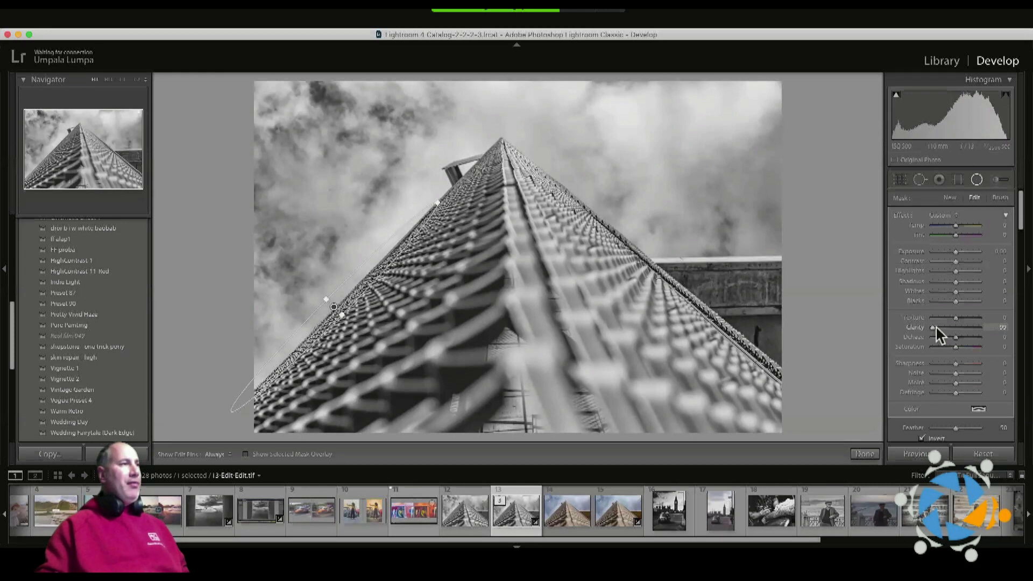
left_click_drag(938, 327, 941, 327)
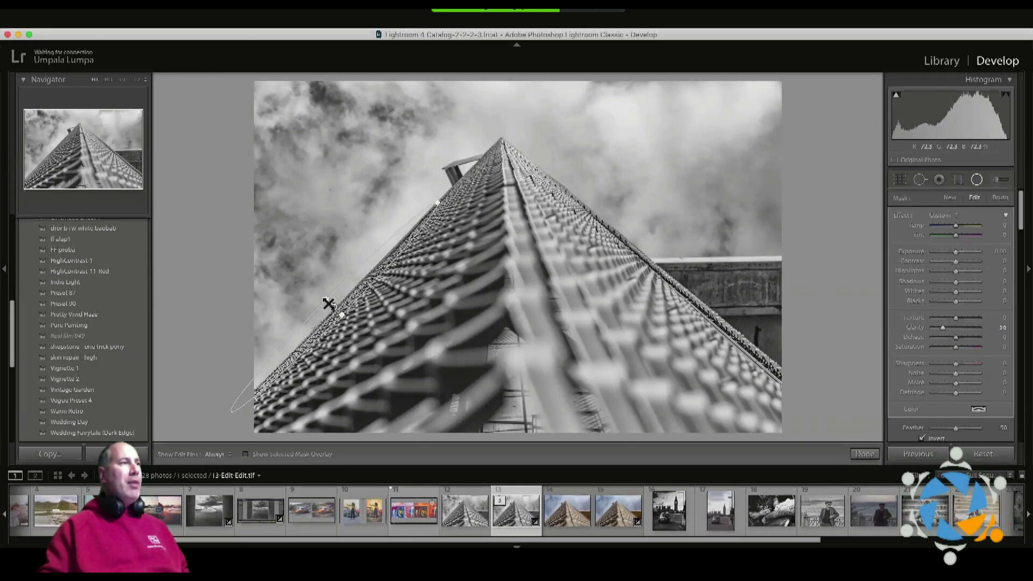
mouse_move(324, 299)
left_mouse_down()
mouse_move(334, 304)
mouse_move(289, 284)
mouse_move(336, 320)
mouse_move(277, 265)
mouse_move(325, 307)
mouse_move(314, 293)
mouse_move(337, 304)
left_mouse_up()
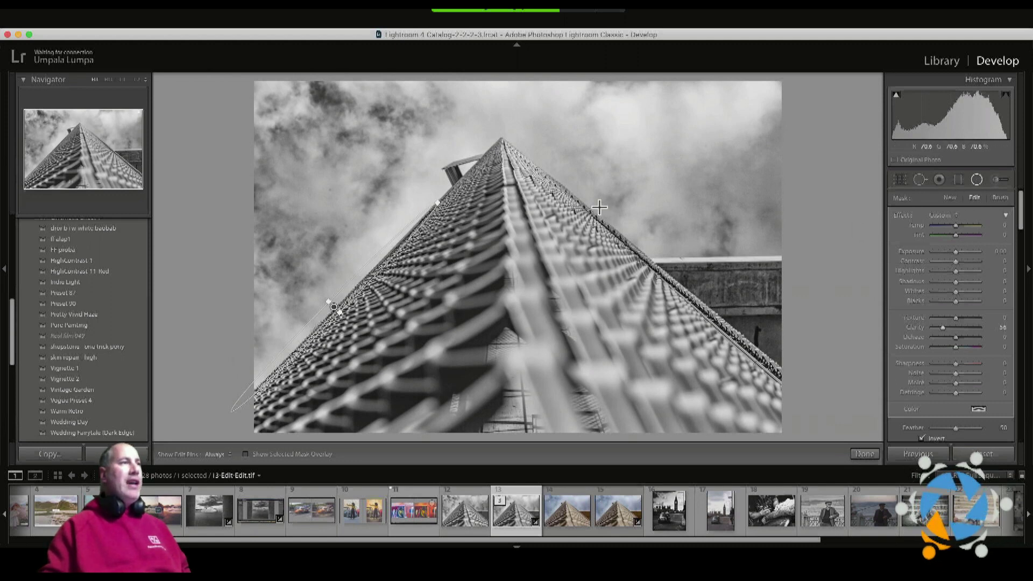
Switch the radial mask to brush editing with Erase at size 5.0, check the building's left edge without pins, and start a new mask.
left_click(999, 198)
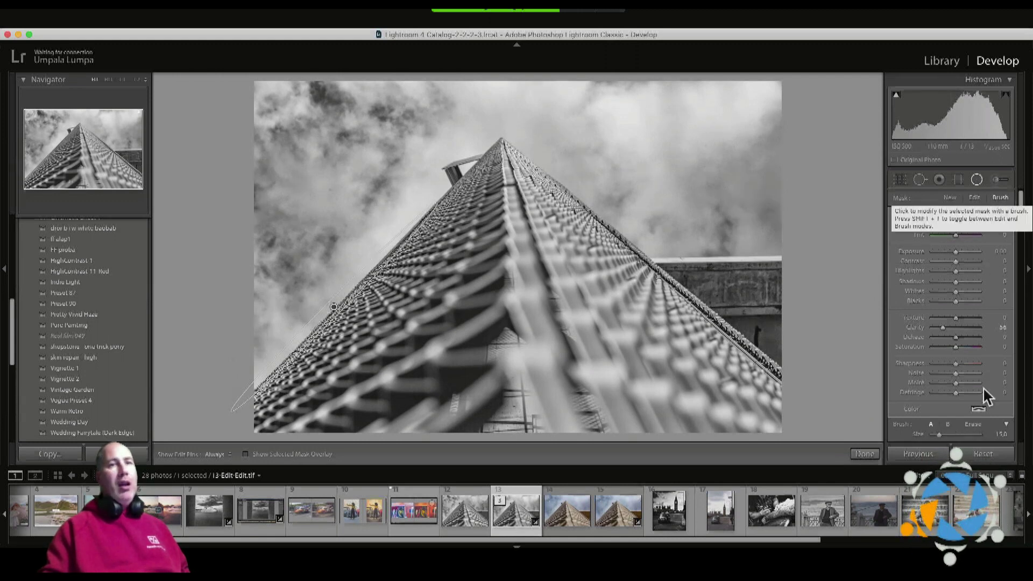
left_click(975, 423)
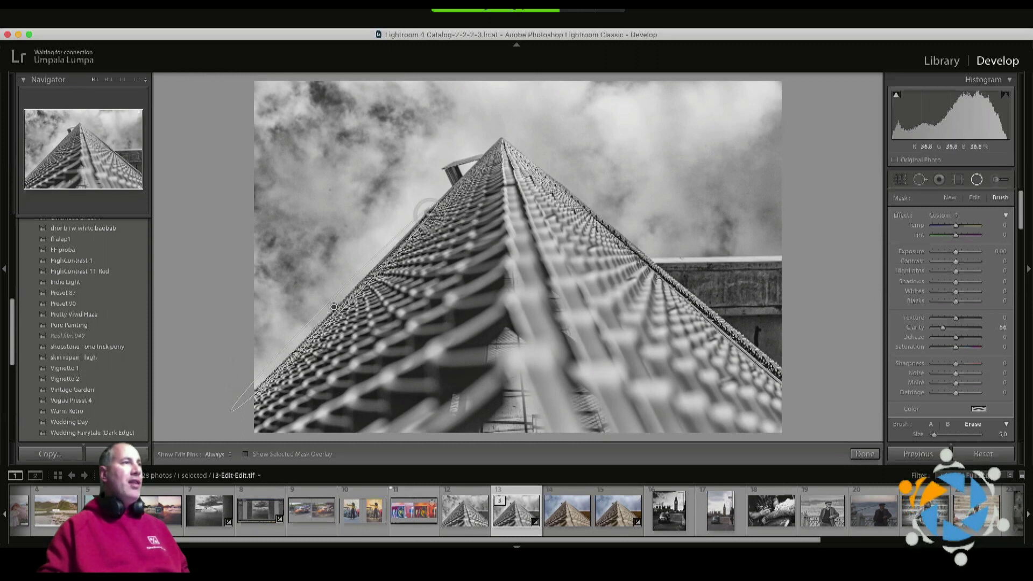
key("h")
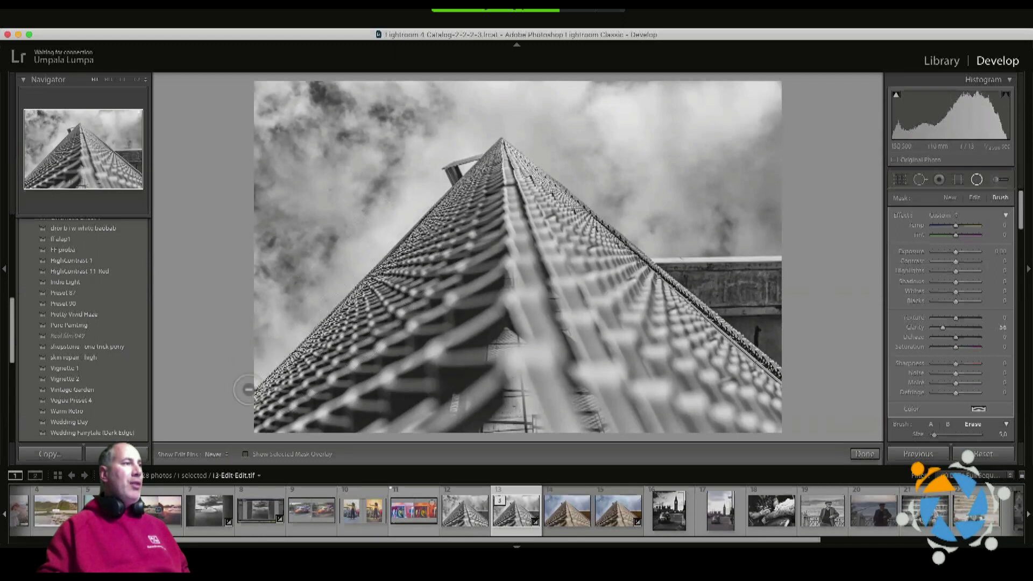
key("h")
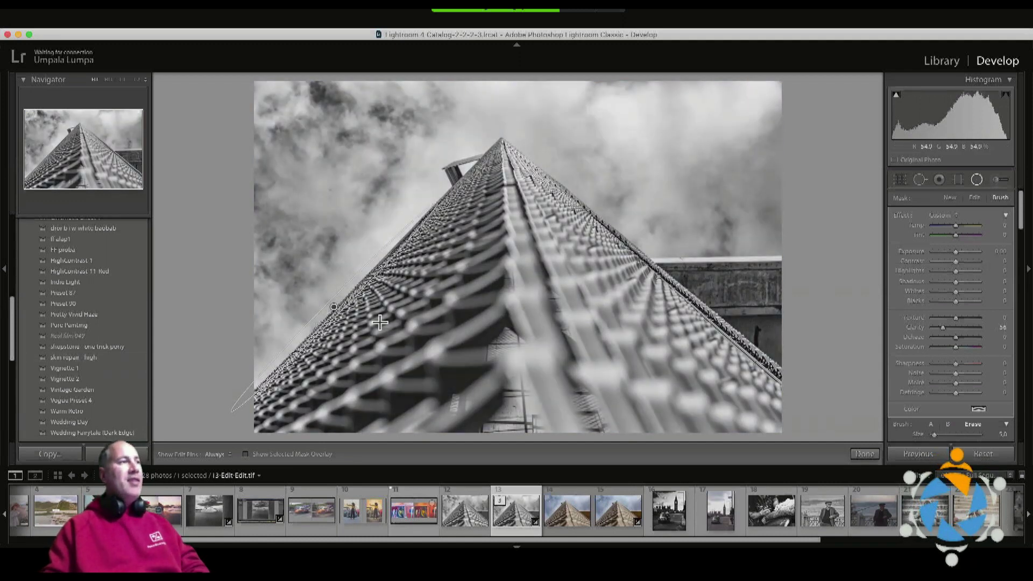
key("shift+m")
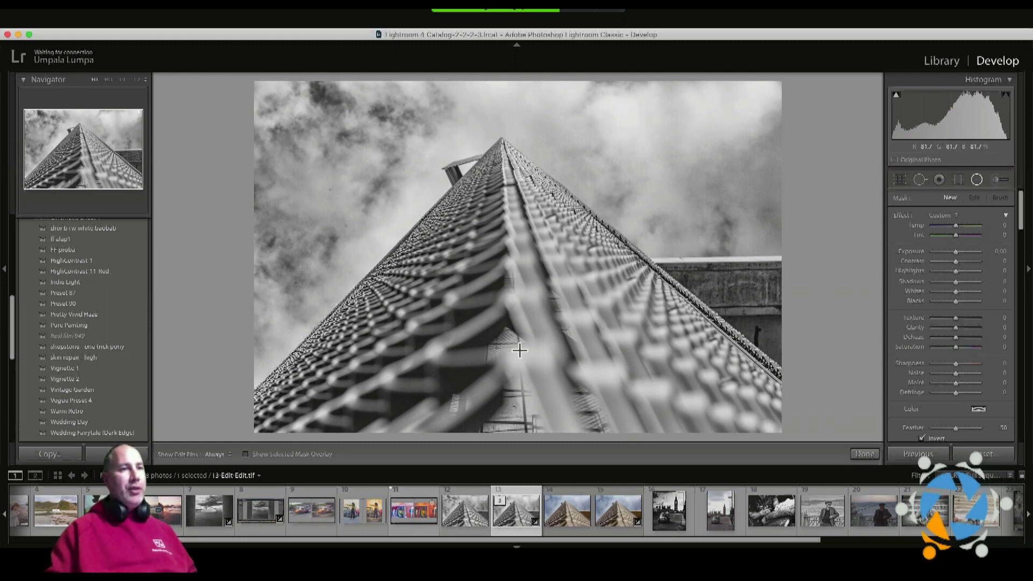
View the black-and-white London taxi photo for reference, then select its colour original 15.CR2 with the local adjustment tools closed.
left_click(667, 511)
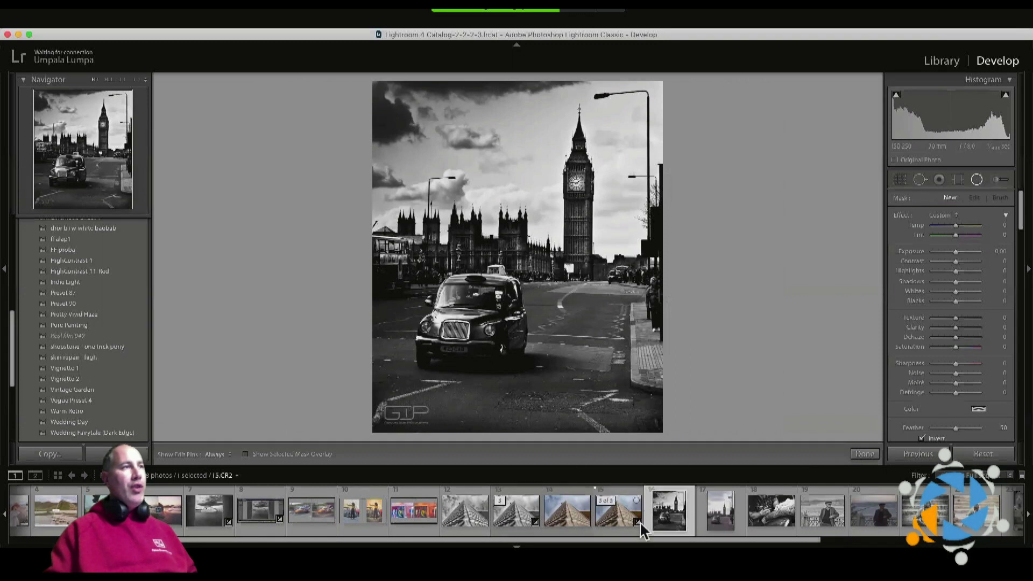
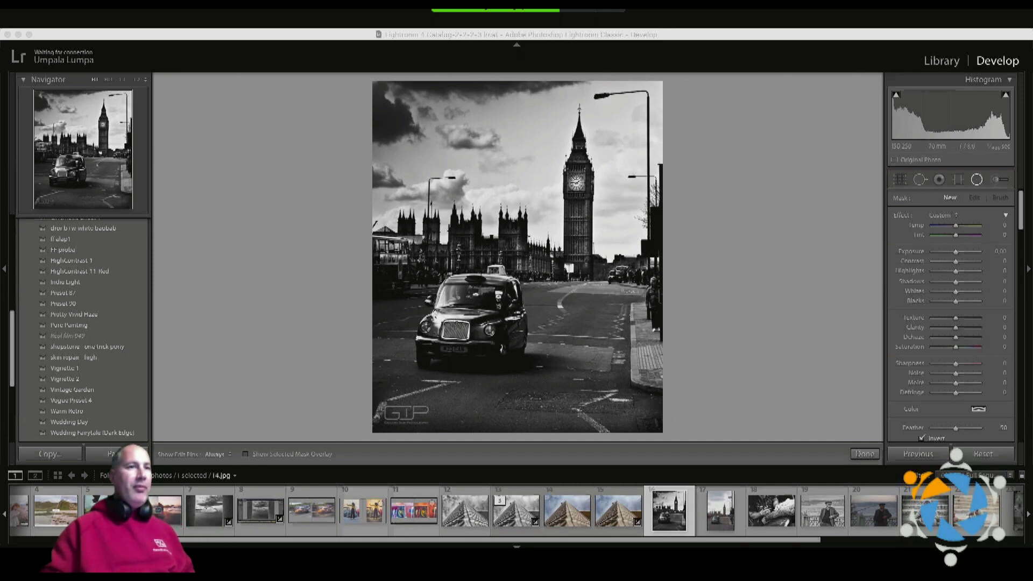
left_click(462, 538)
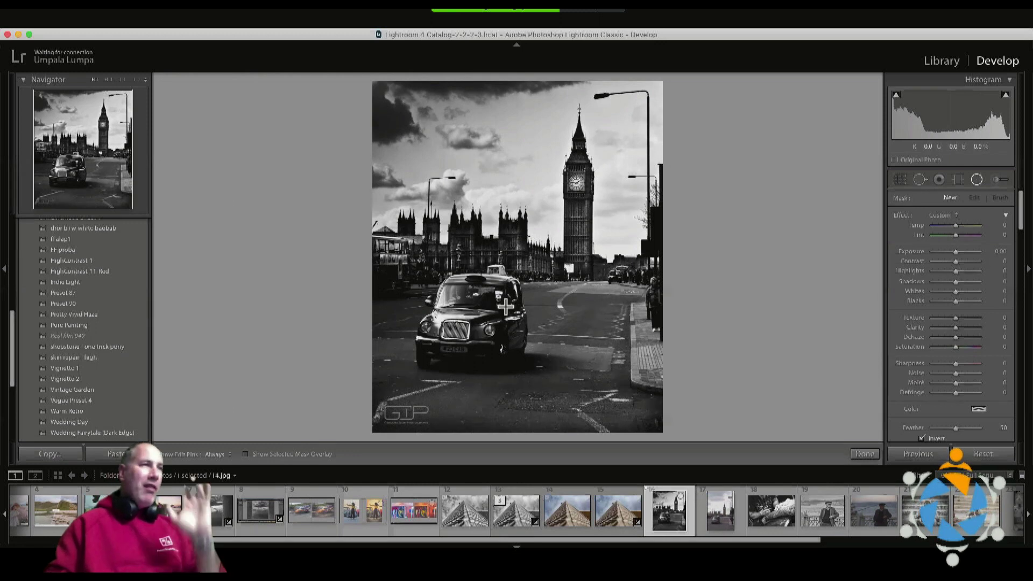
left_click(702, 503)
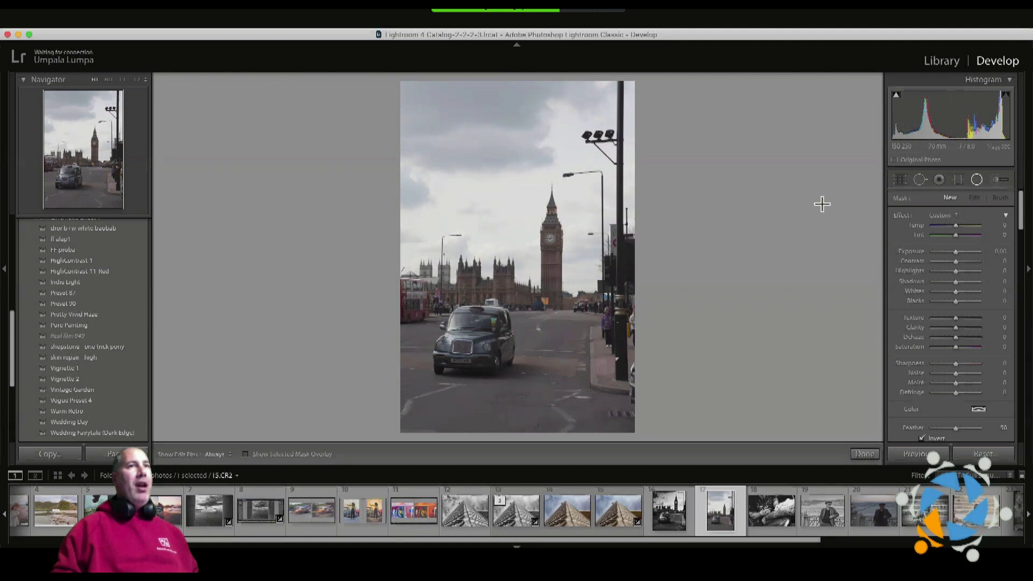
left_click(1000, 180)
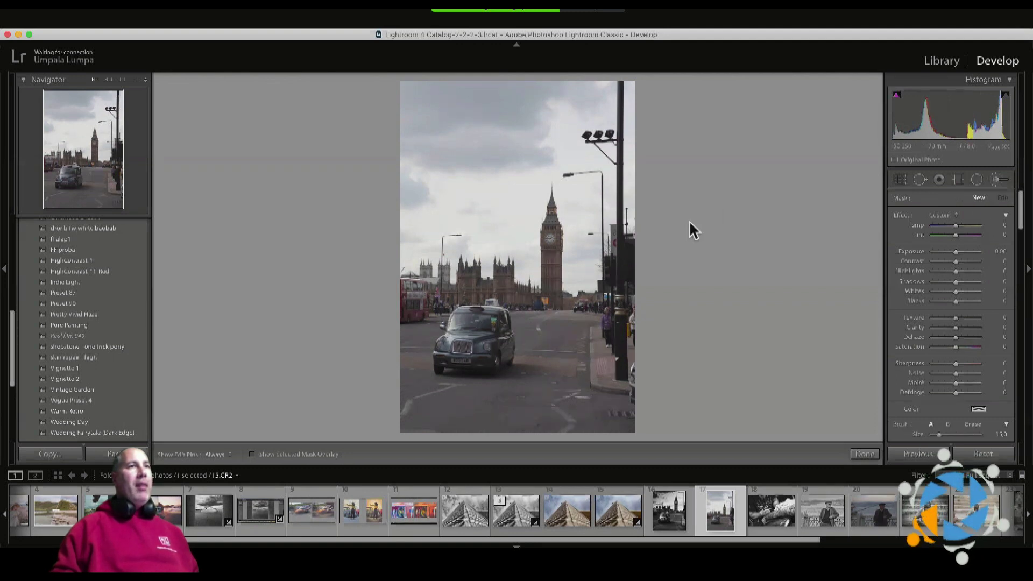
left_click(1000, 179)
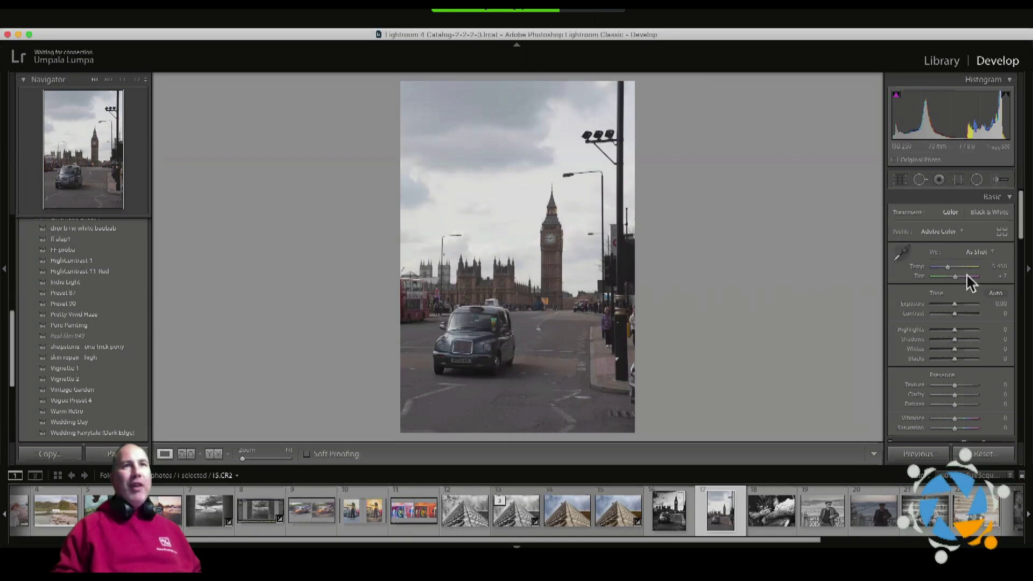
Enable Remove Chromatic Aberration and Enable Profile Corrections in the taxi photo's lens corrections.
scroll(970, 277, "down", 15)
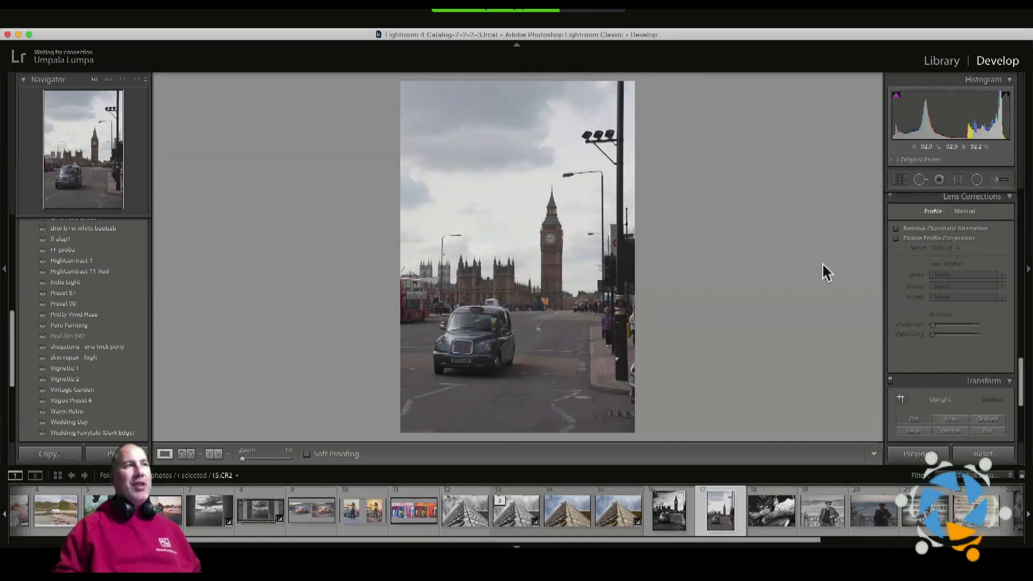
left_click(910, 229)
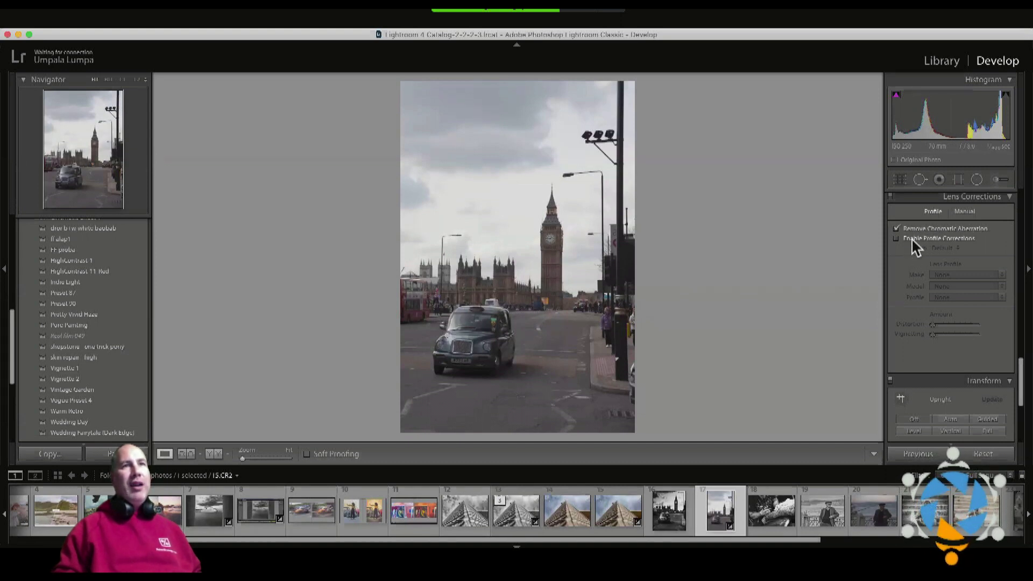
left_click(912, 238)
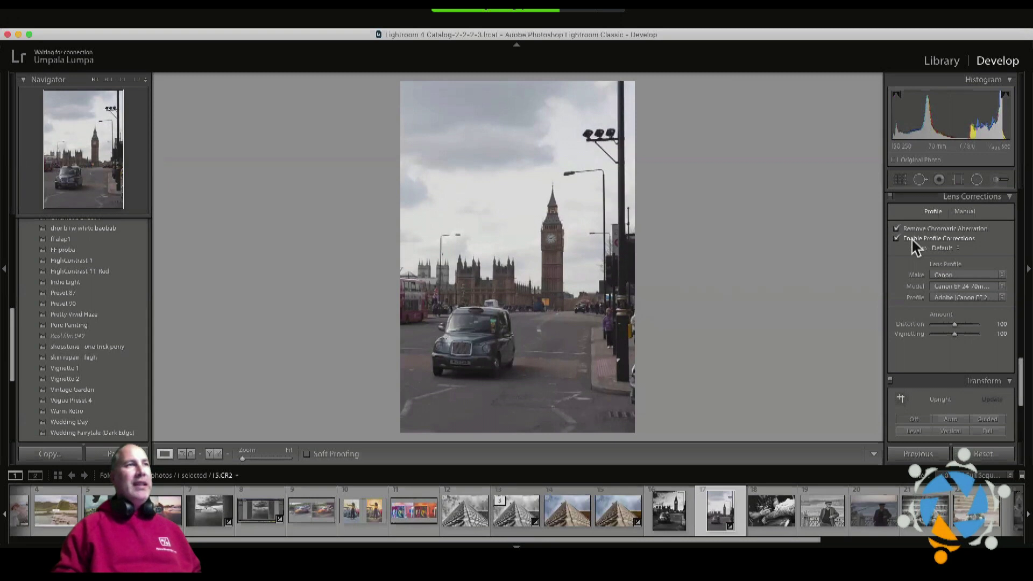
Compare the taxi photo repeatedly with and without lens profile corrections, check the lens profile choices, and leave the corrections enabled.
left_click(911, 239)
left_click(911, 238)
left_click(910, 237)
left_click(912, 238)
left_click(912, 237)
left_click(911, 237)
left_click(911, 237)
left_click(911, 238)
left_click(911, 237)
left_click(912, 237)
left_click(912, 237)
left_click(911, 238)
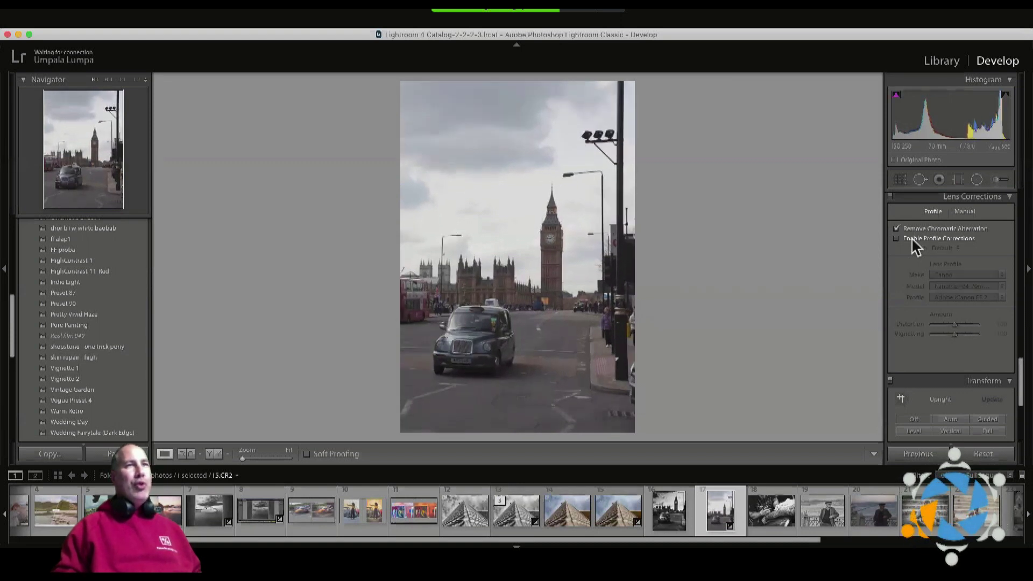
left_click(912, 237)
left_click(912, 237)
left_click(912, 237)
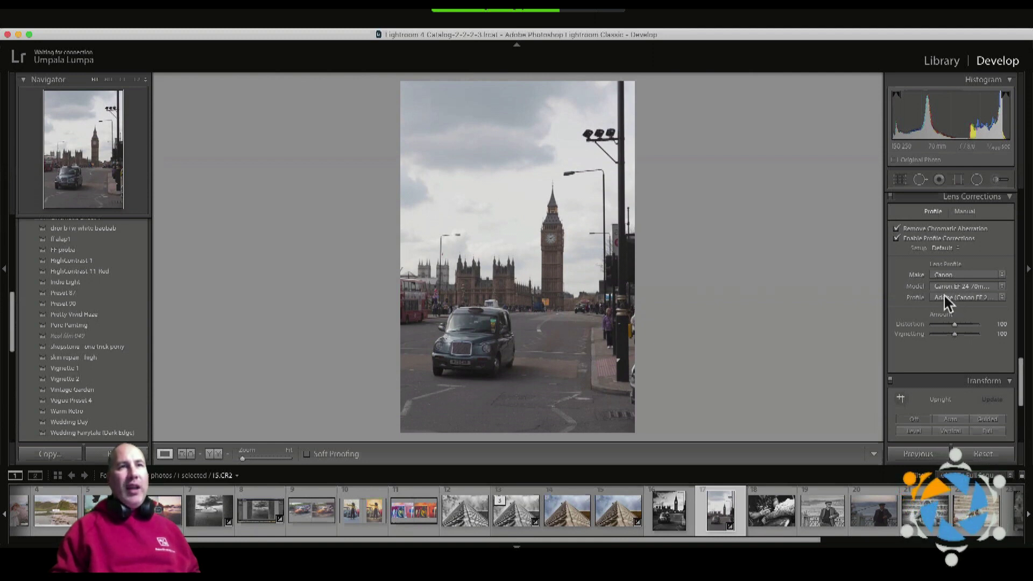
left_click(944, 295)
left_click(913, 285)
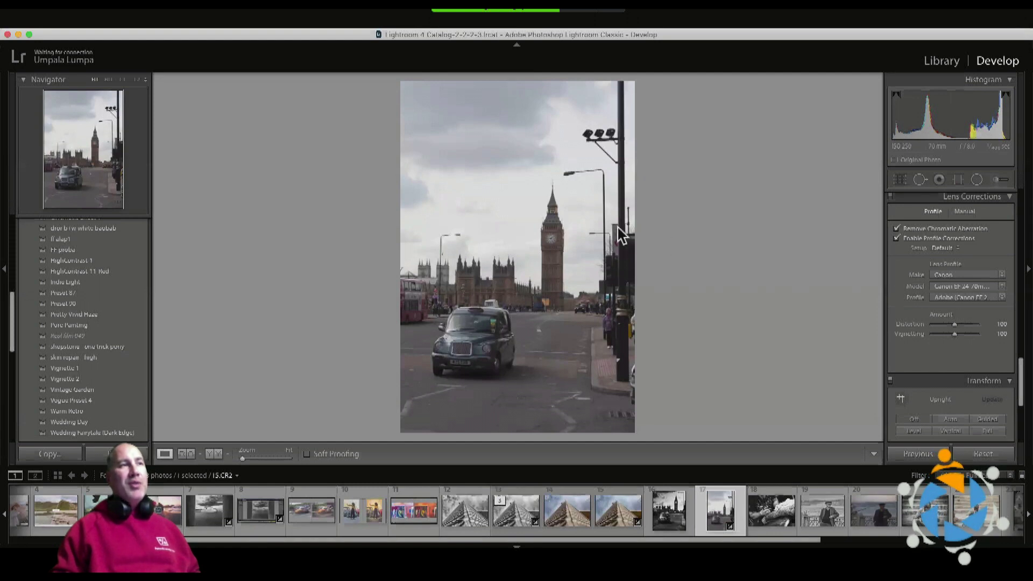
left_click(897, 238)
left_click(897, 238)
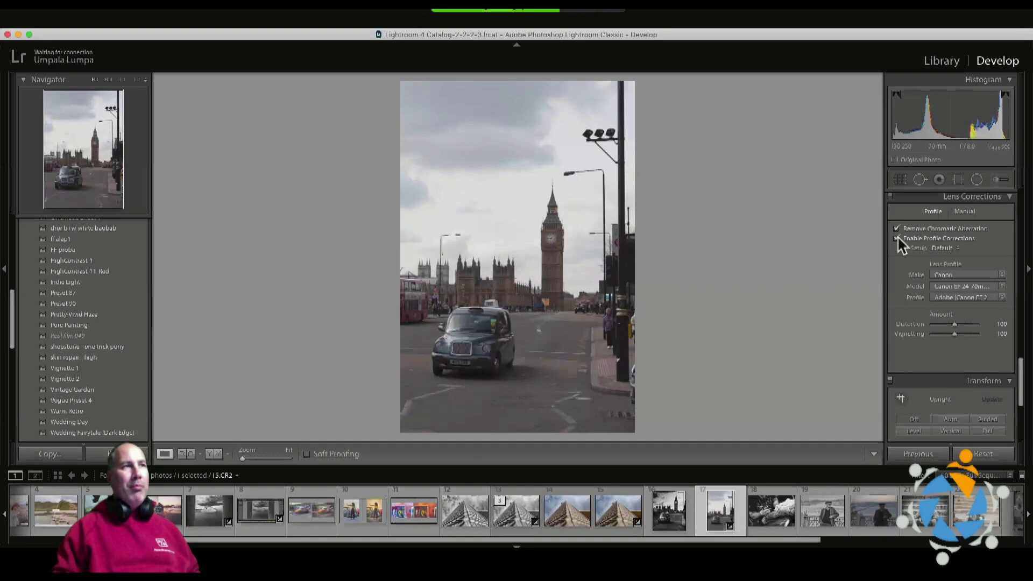
scroll(947, 276, "up", 15)
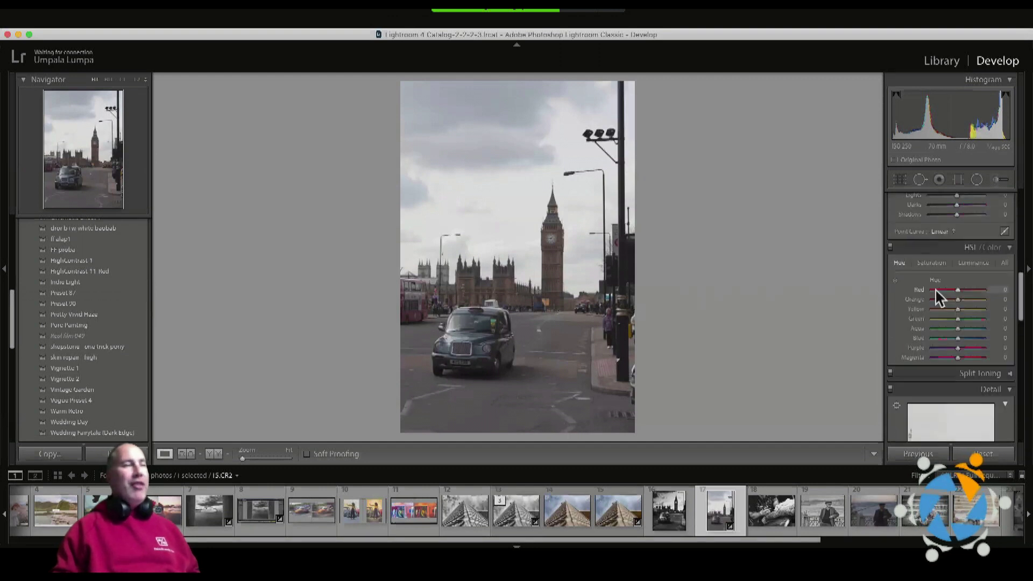
scroll(931, 287, "down", 1)
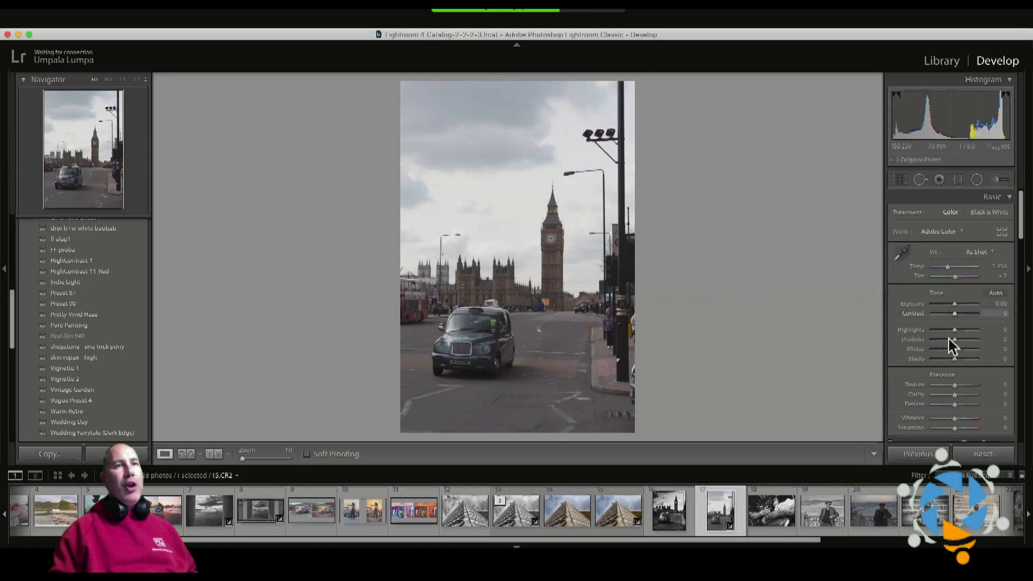
scroll(929, 321, "down", 5)
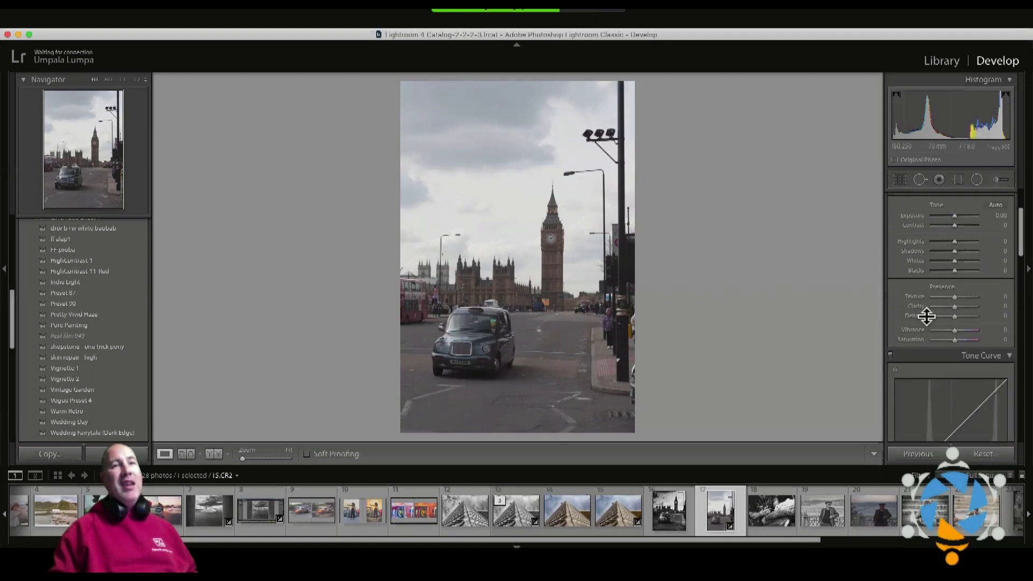
scroll(948, 316, "up", 5)
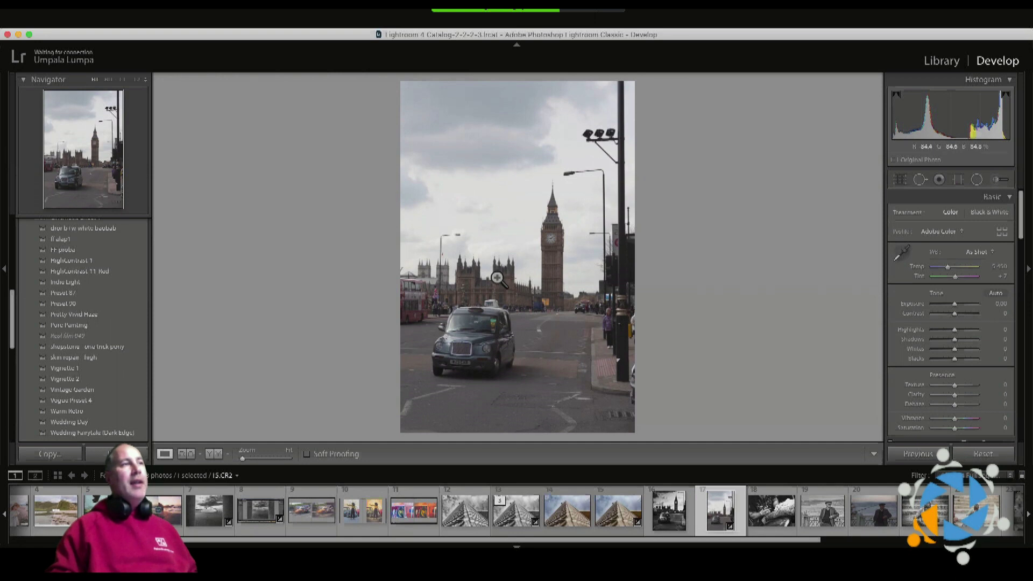
Open the taxi photo in Silver Efex Pro 2 as a TIFF copy with Lightroom adjustments, sRGB and 16 bits/component.
right_click(490, 293)
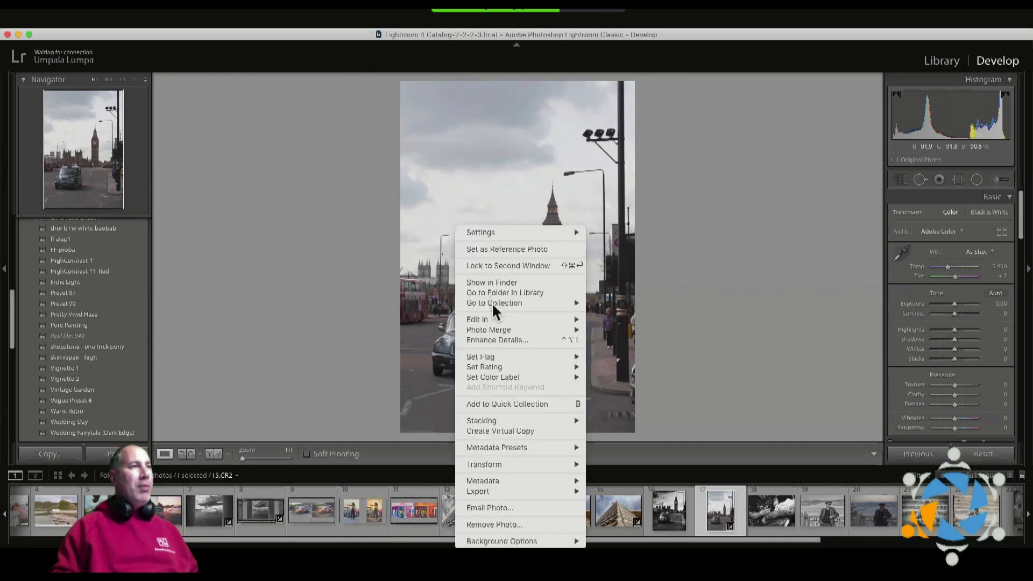
mouse_move(491, 318)
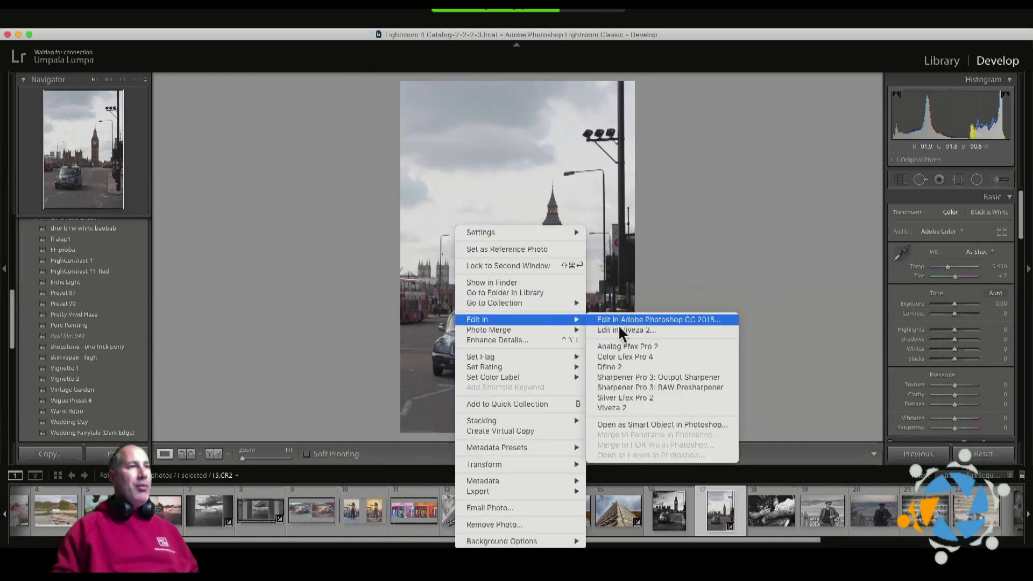
left_click(624, 398)
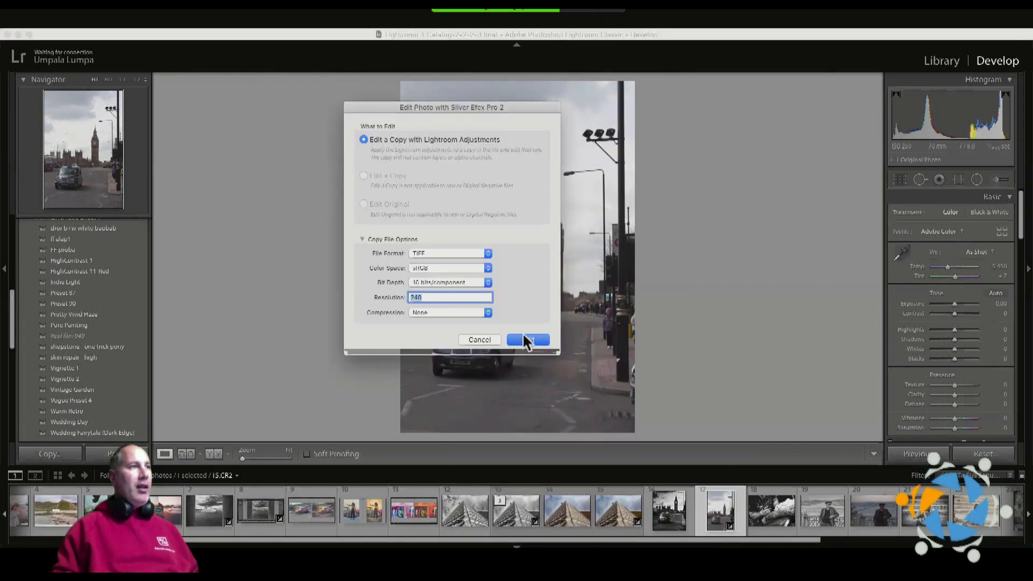
left_click(530, 339)
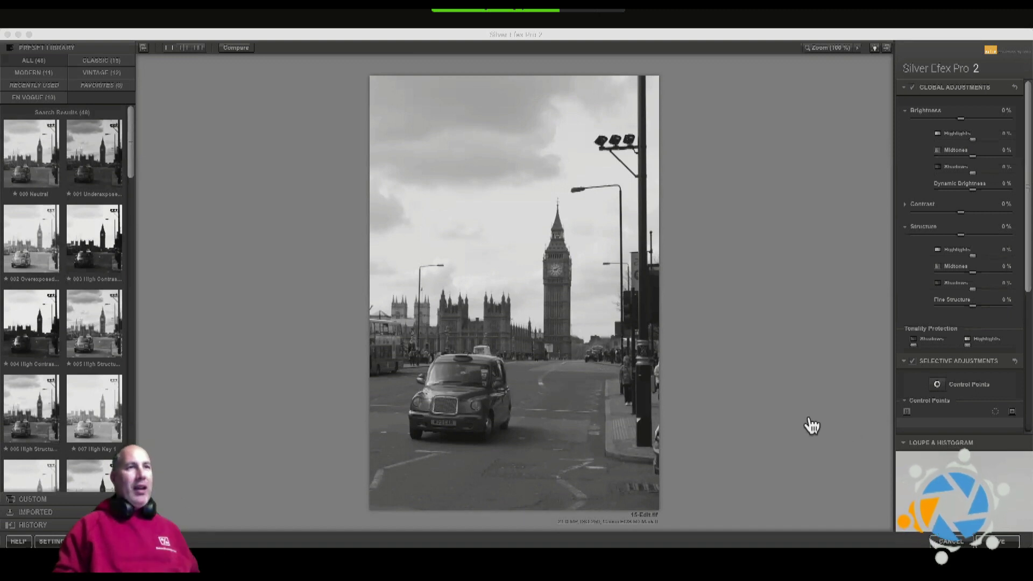
left_click(496, 297)
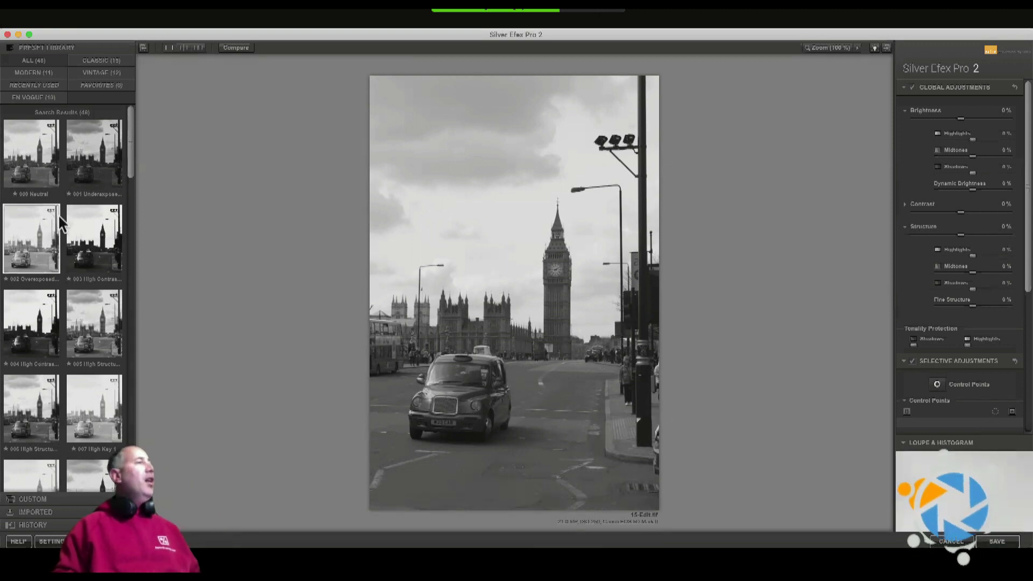
Apply the 005 High Structure preset to the taxi photo and activate control point placement.
scroll(131, 146, "down", 5)
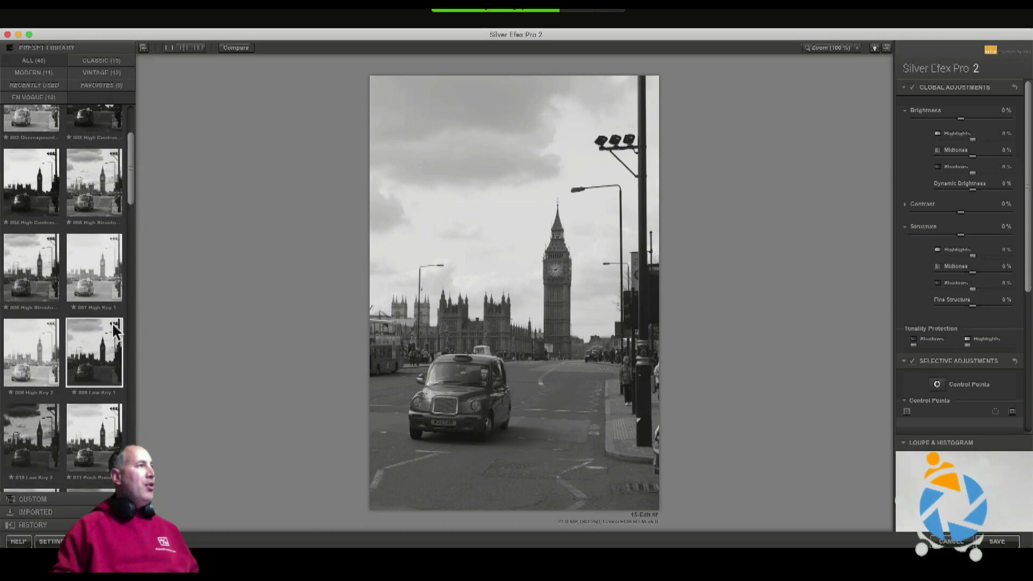
left_click(104, 186)
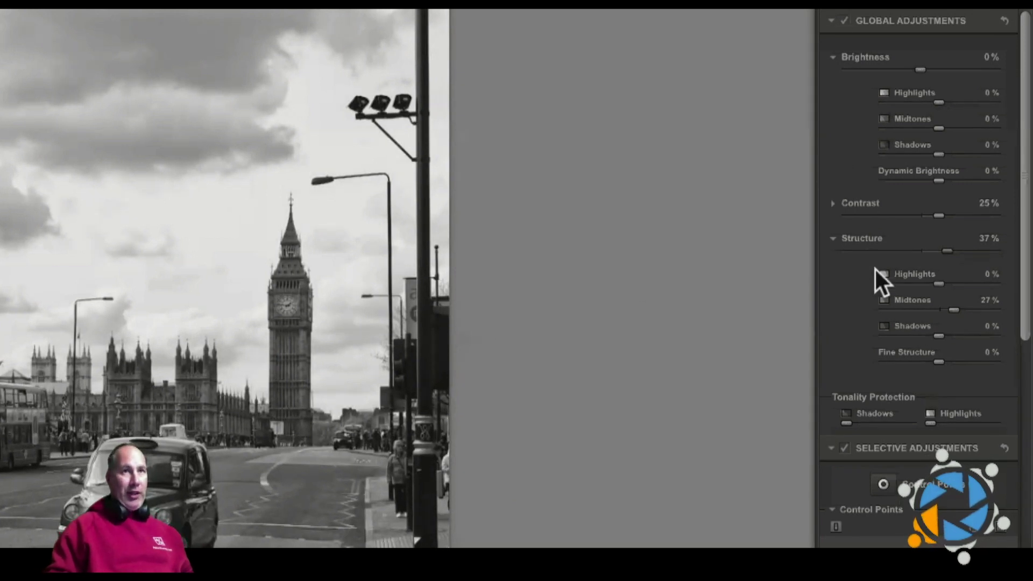
left_click(883, 484)
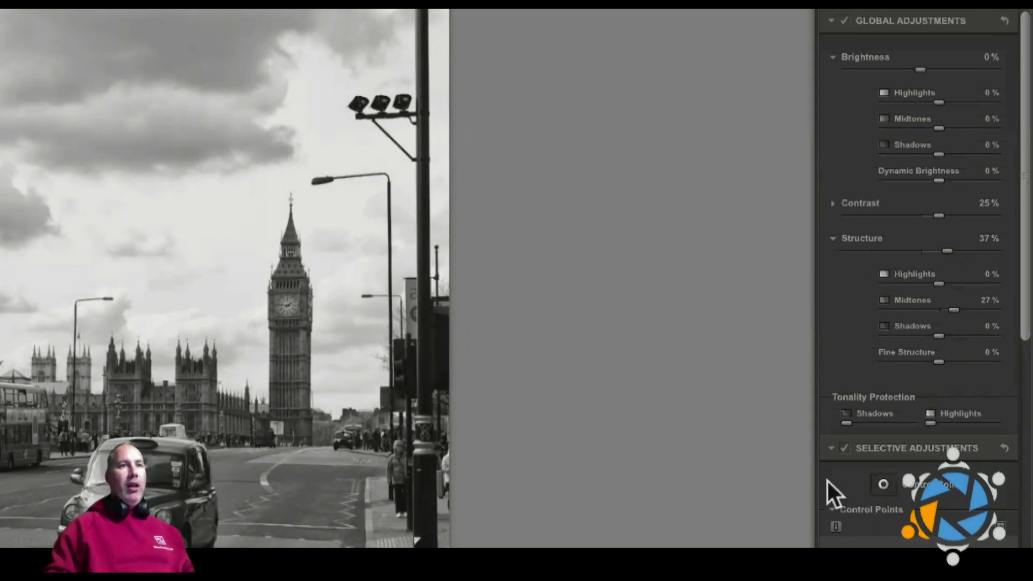
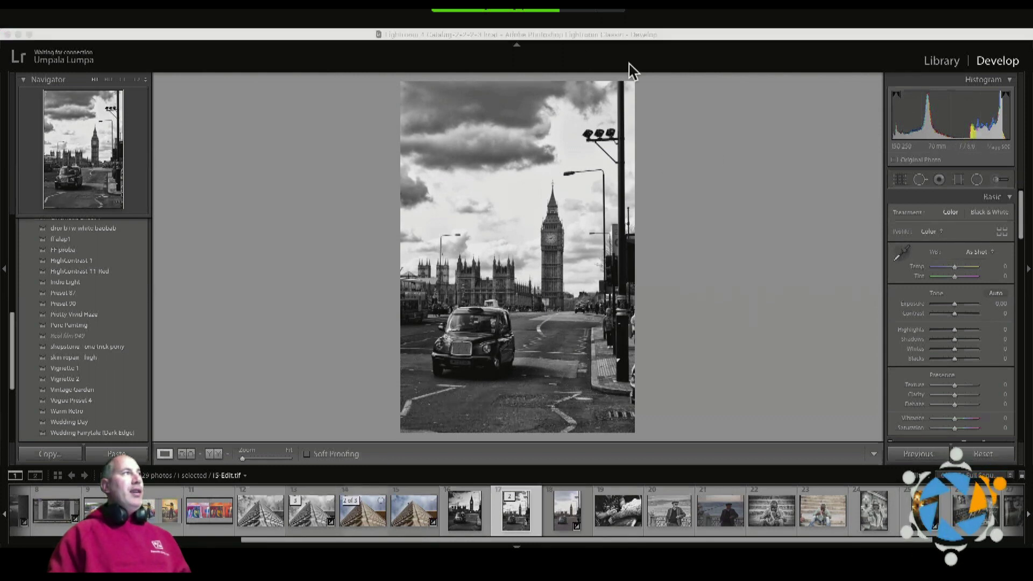
left_click(625, 131)
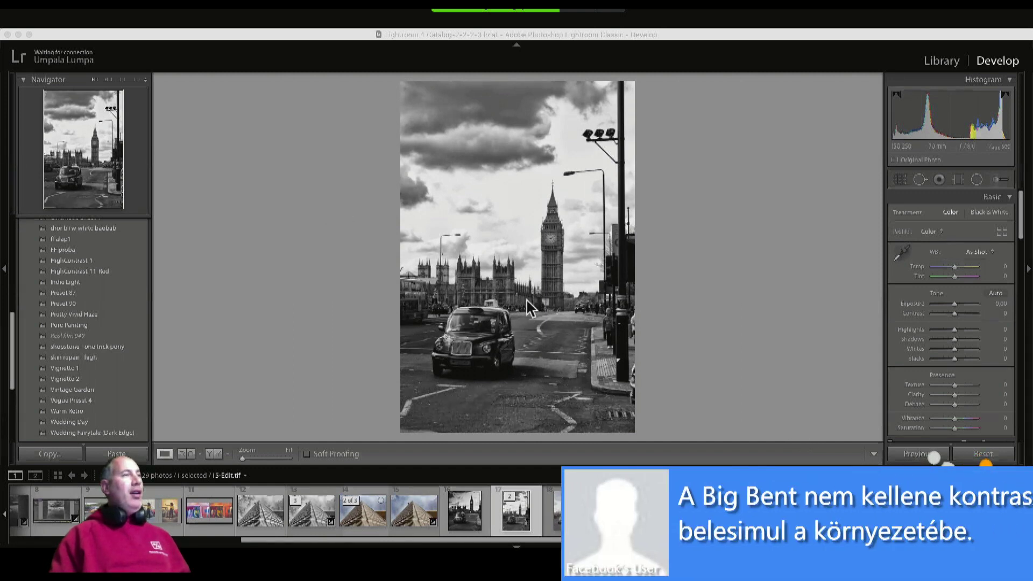
left_click(560, 431)
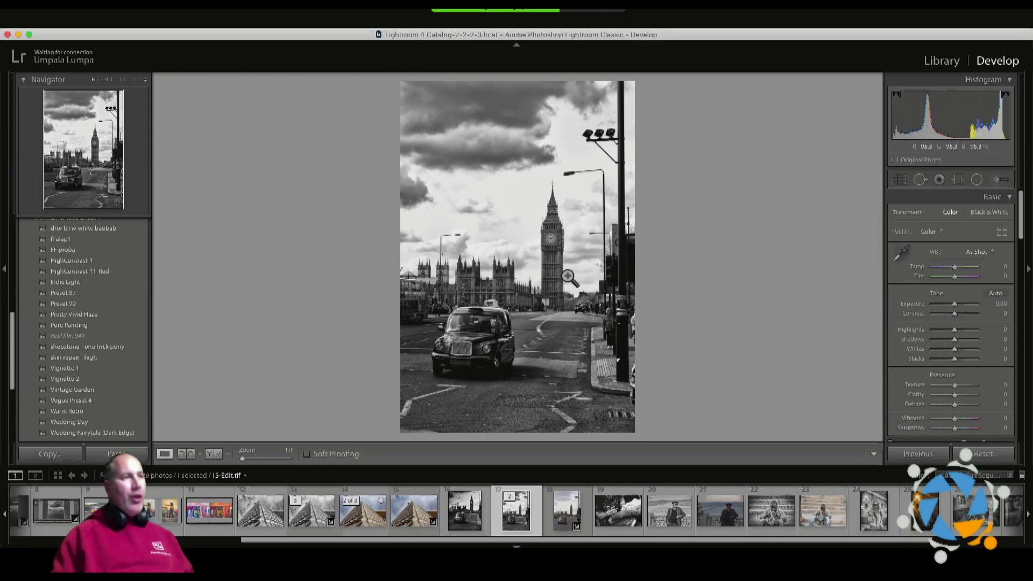
key("f")
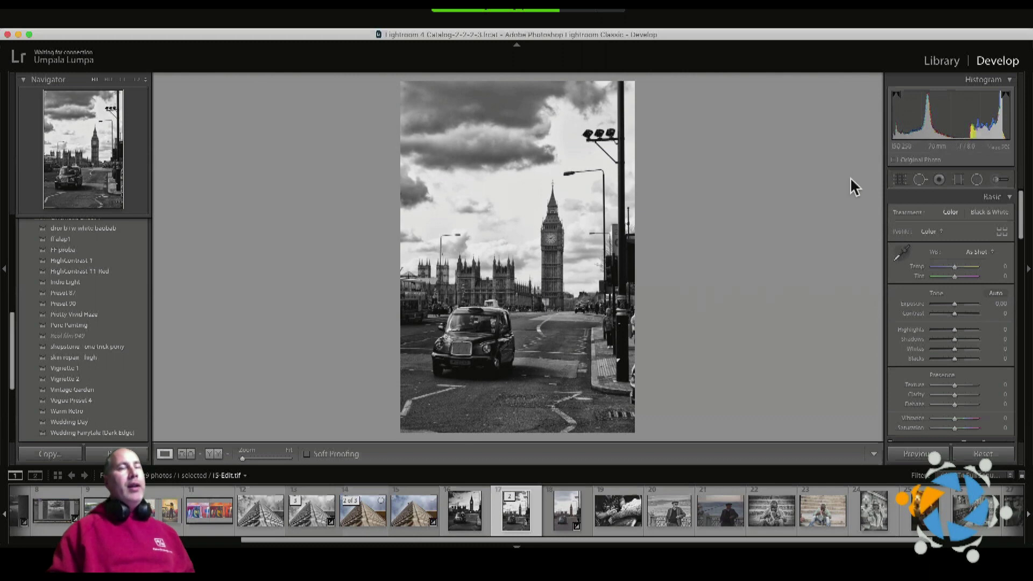
Crop the taxi photo at its original aspect ratio, trimming the lamp post edge and some of the road foreground.
left_click(897, 180)
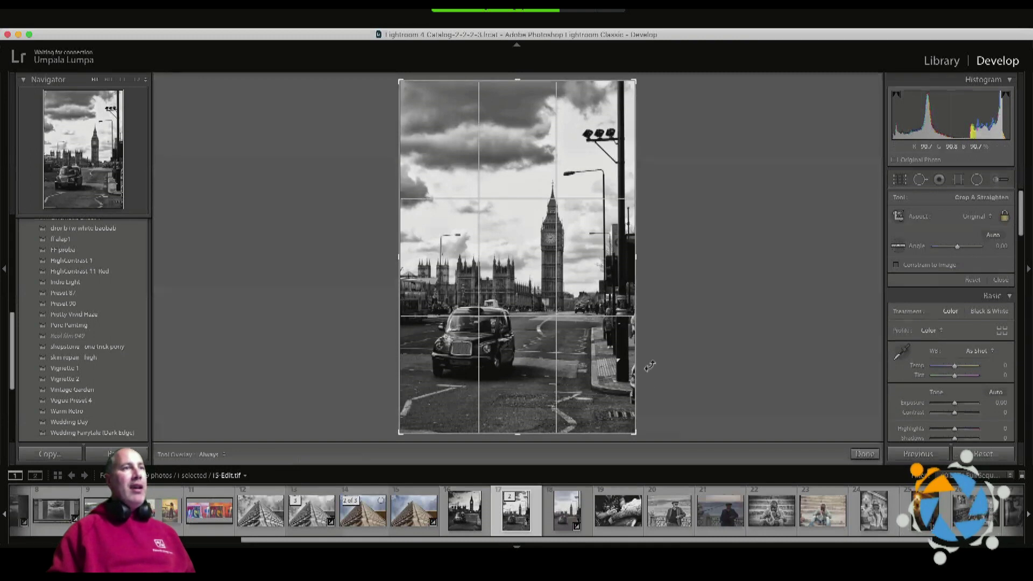
left_click_drag(632, 432, 625, 431)
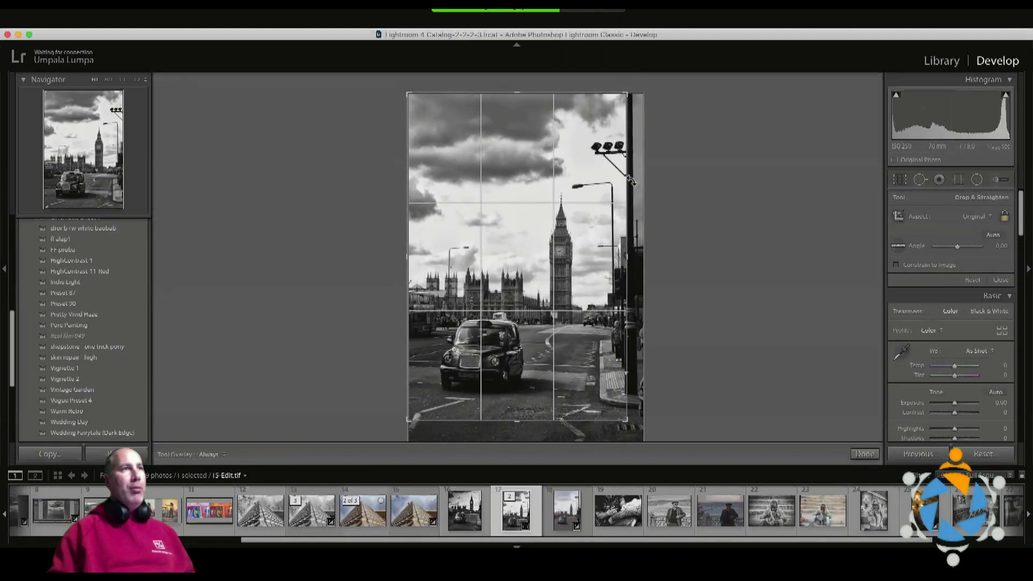
key("Return")
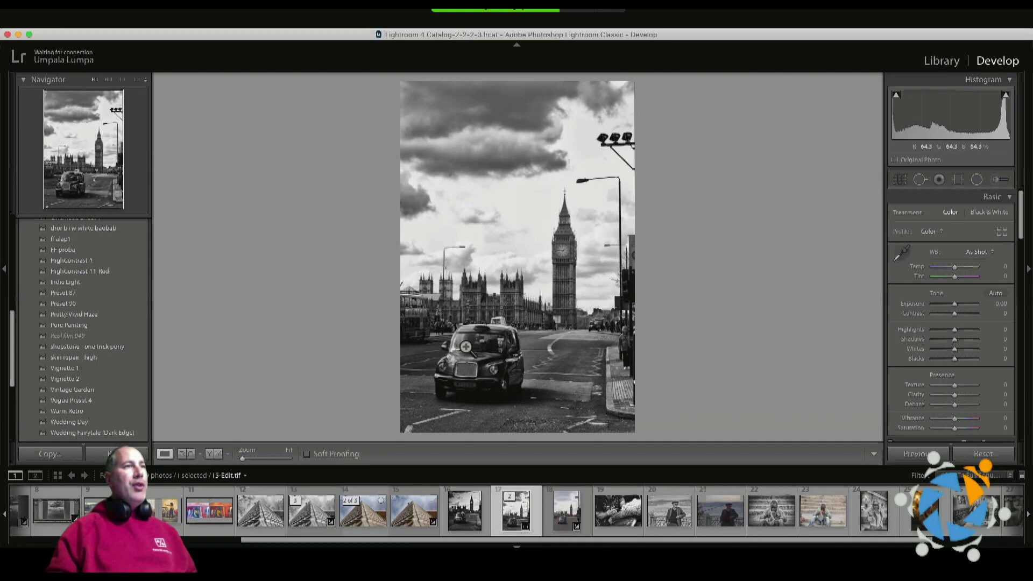
Tighten the taxi photo's crop slightly and rotate it to an angle of about -0.17.
left_click(899, 176)
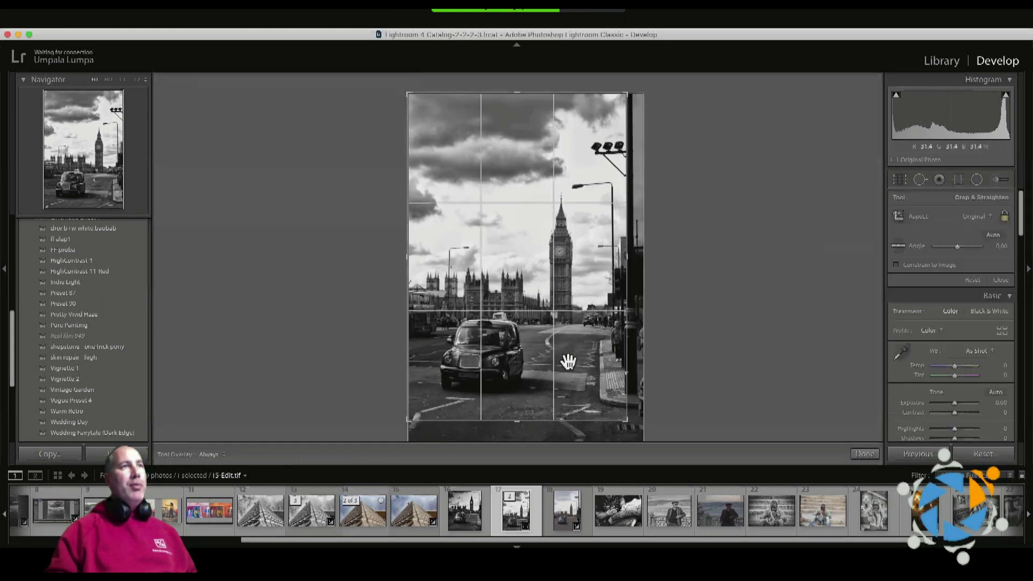
left_click_drag(389, 350, 406, 376)
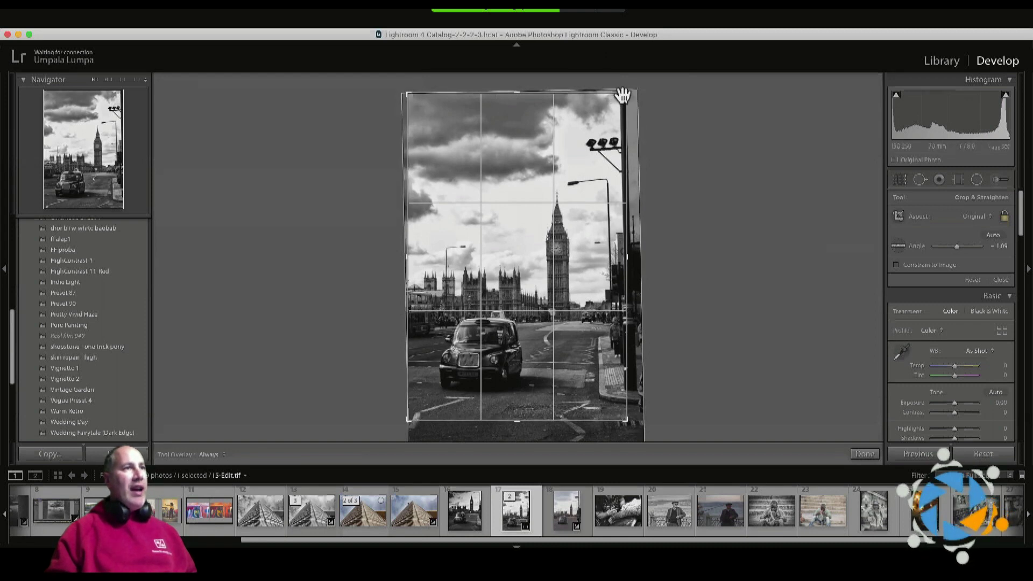
left_click_drag(625, 94, 613, 108)
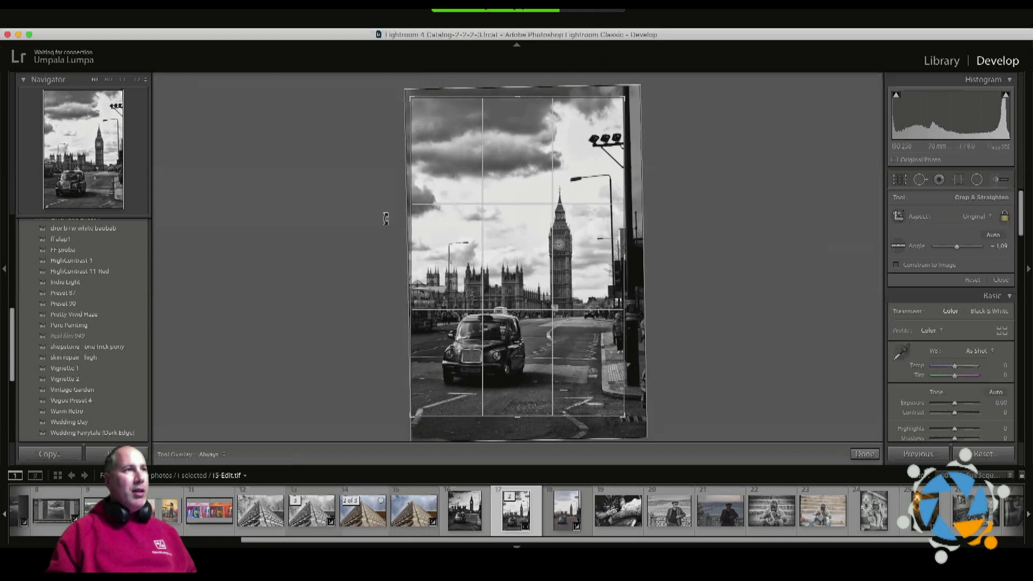
left_click_drag(385, 217, 387, 214)
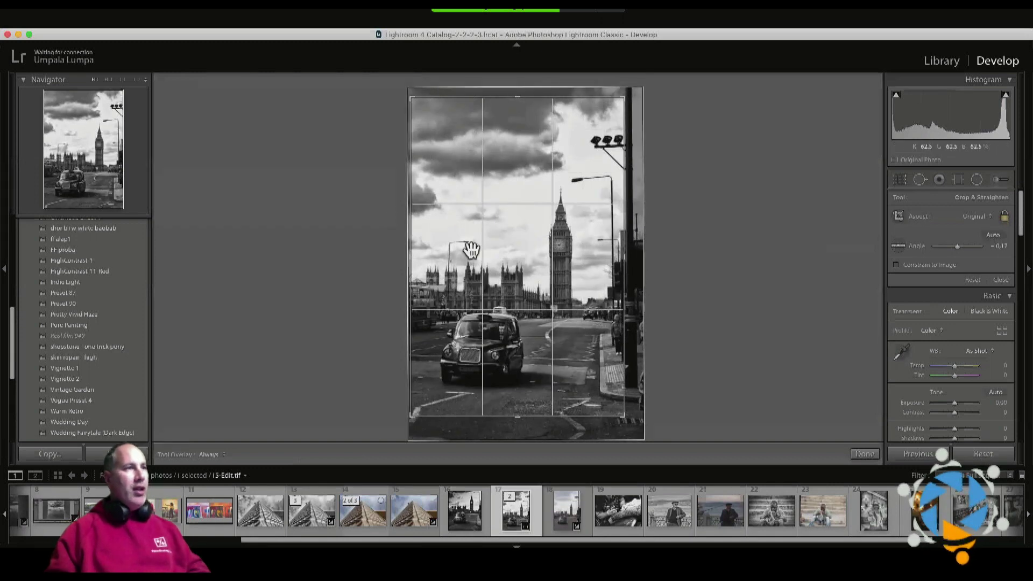
key("Return")
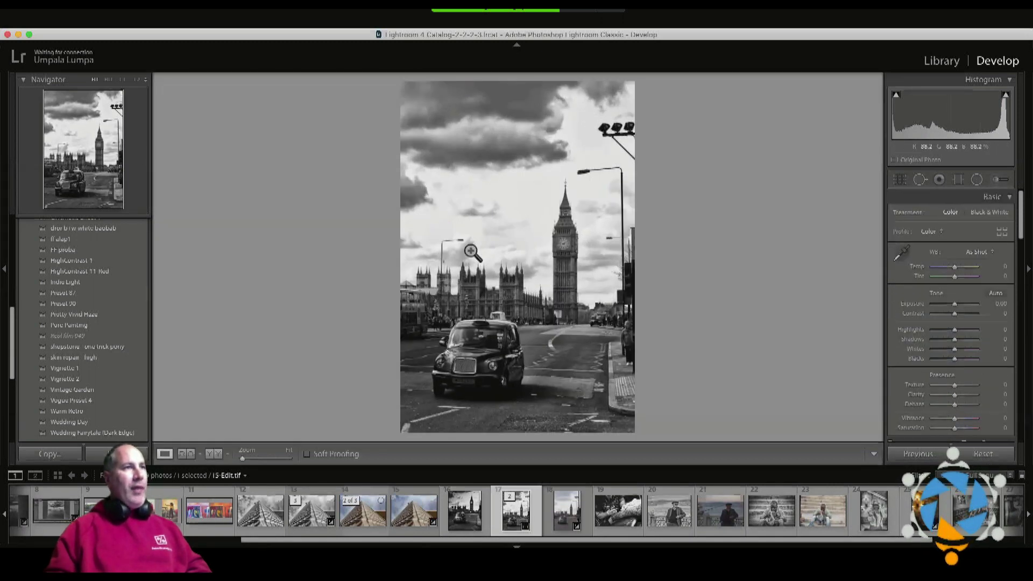
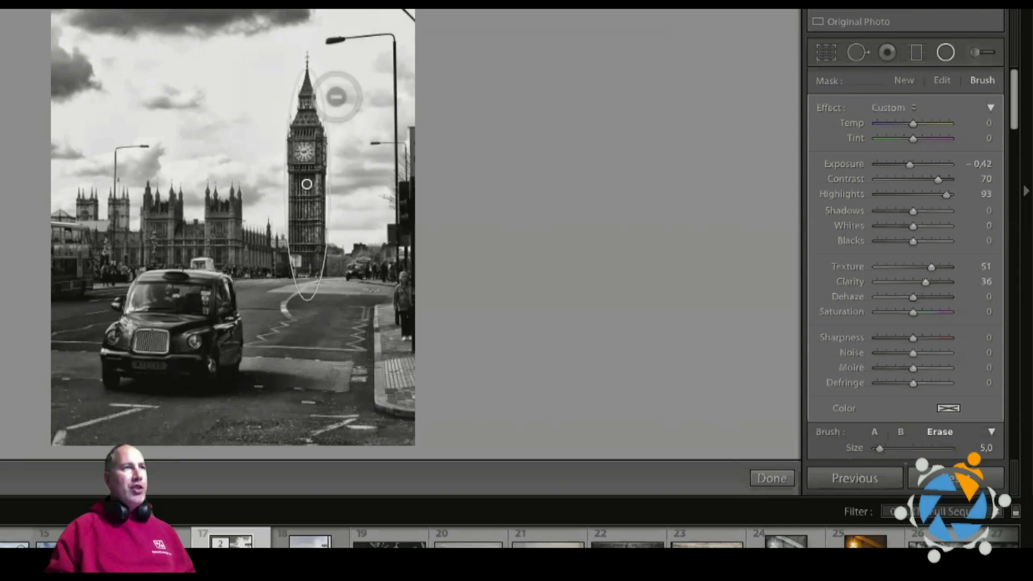
Examine the radial filter's edges up close along Big Ben's shaft, clock face and spire, comparing with the filter outline shown and hidden.
key("z")
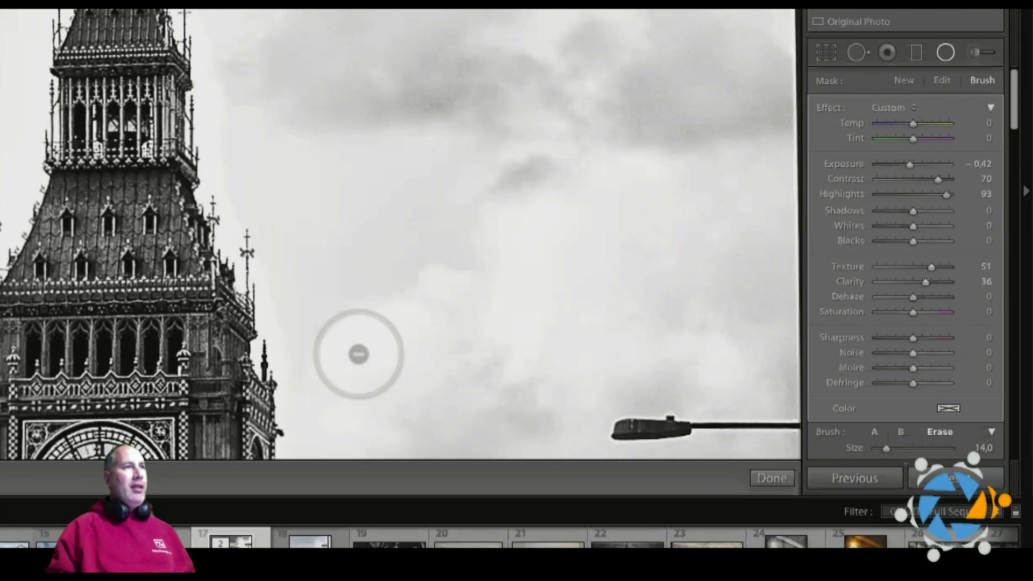
scroll(440, 228, "down", 5)
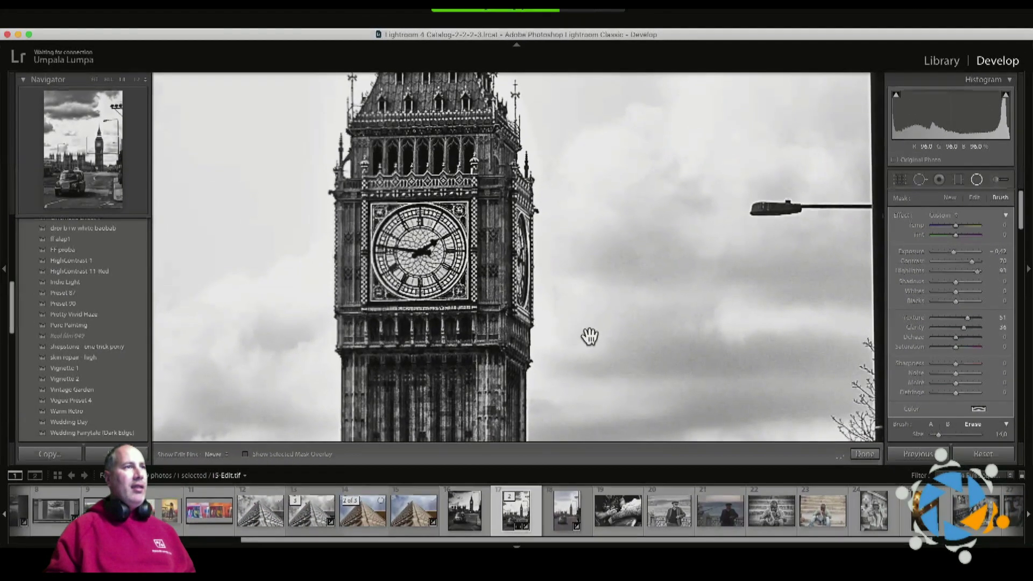
scroll(543, 114, "down", 5)
key("h")
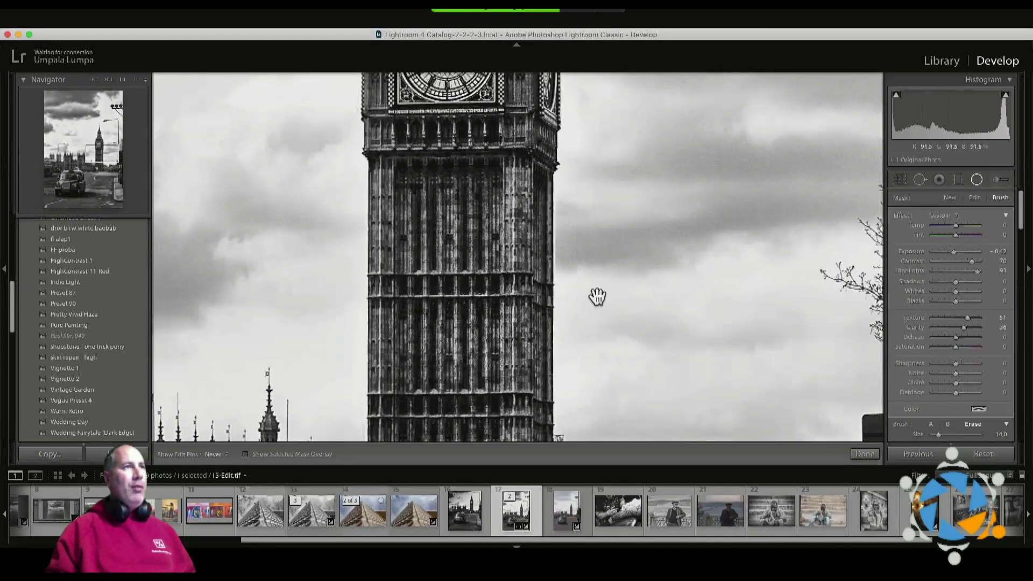
left_click_drag(634, 321, 595, 145)
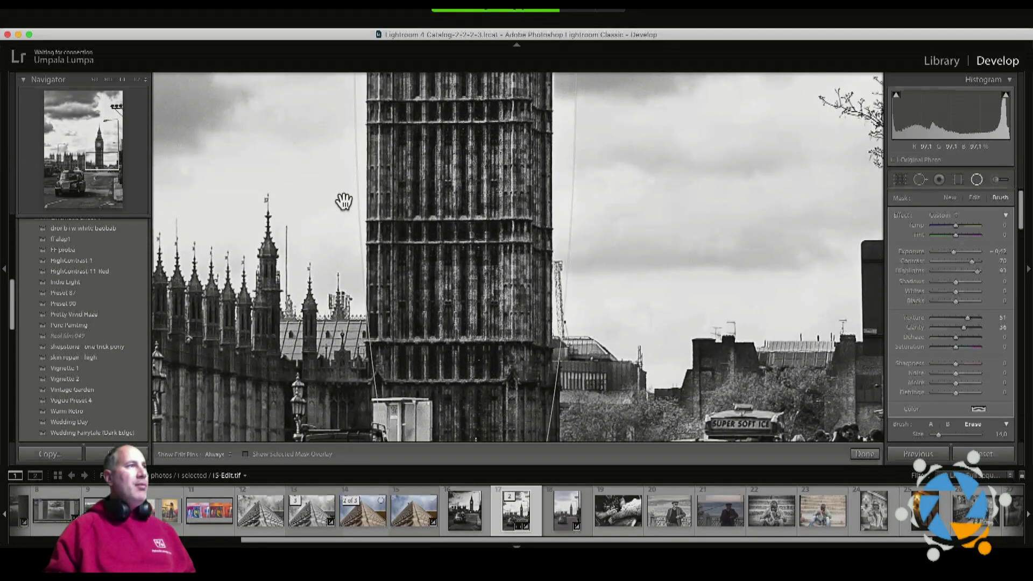
key("h")
left_click_drag(437, 75, 605, 241)
key("h")
scroll(544, 364, "up", 5)
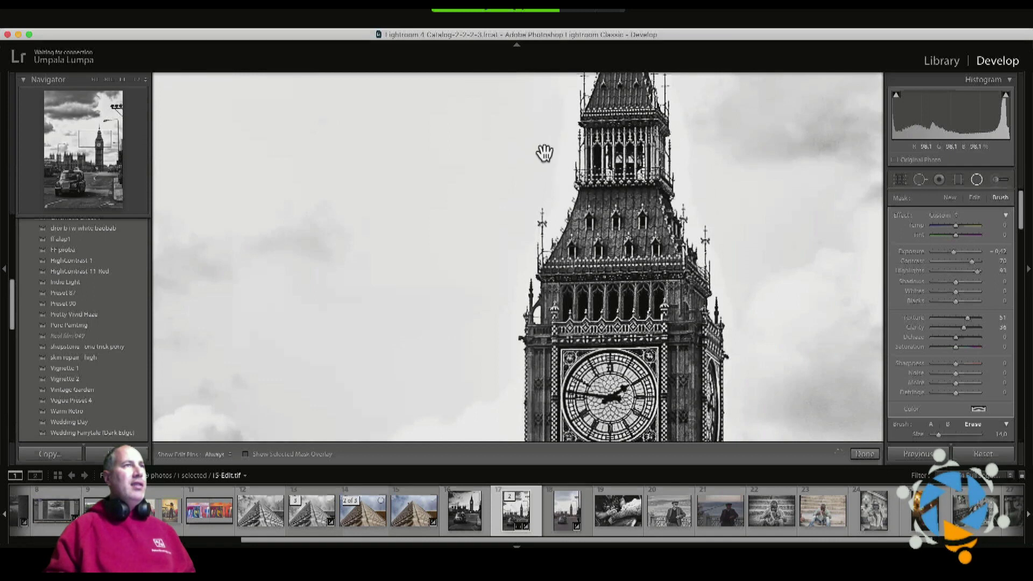
key("h")
scroll(541, 291, "up", 5)
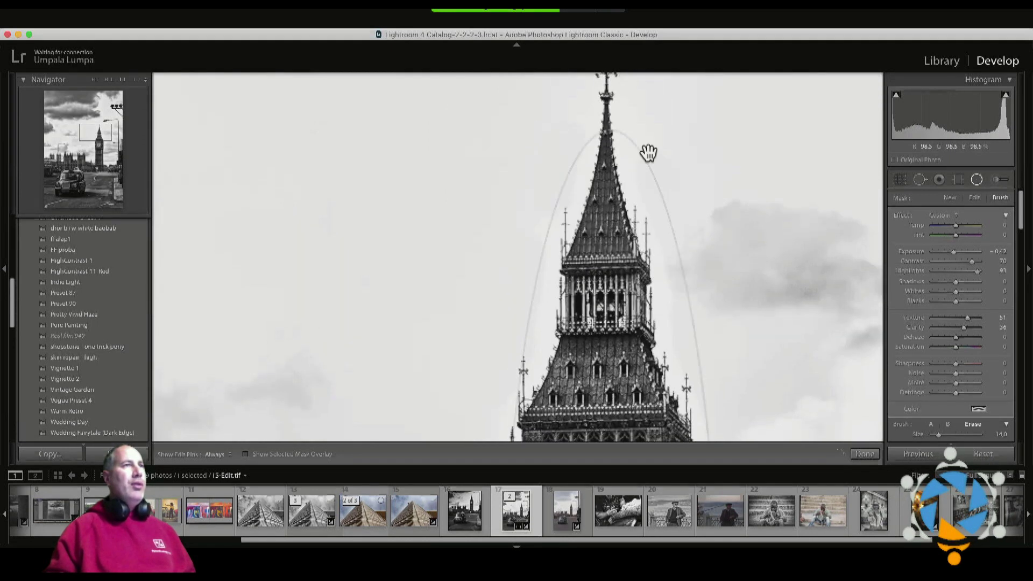
left_click(713, 196)
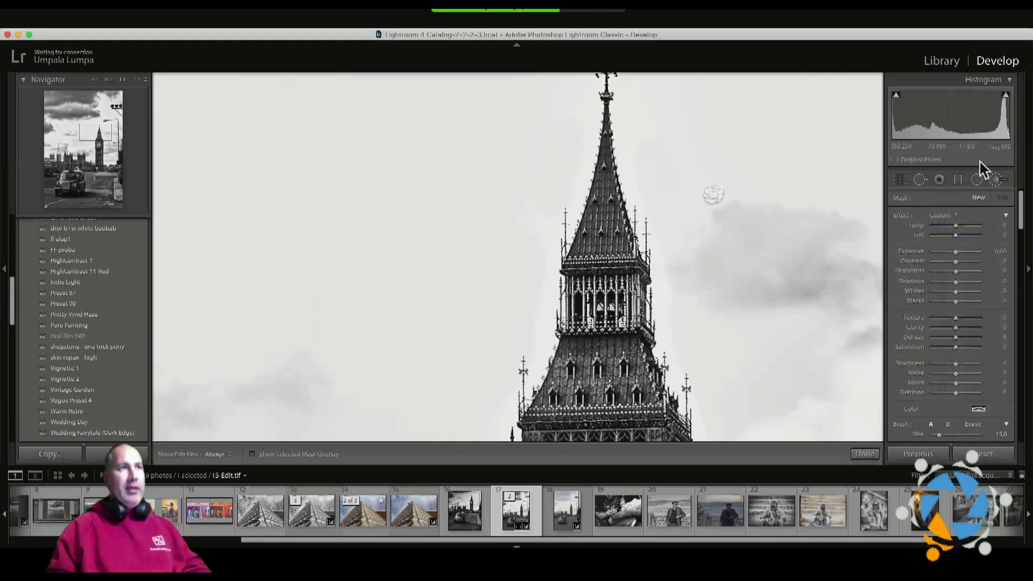
left_click(997, 179)
left_click(689, 231)
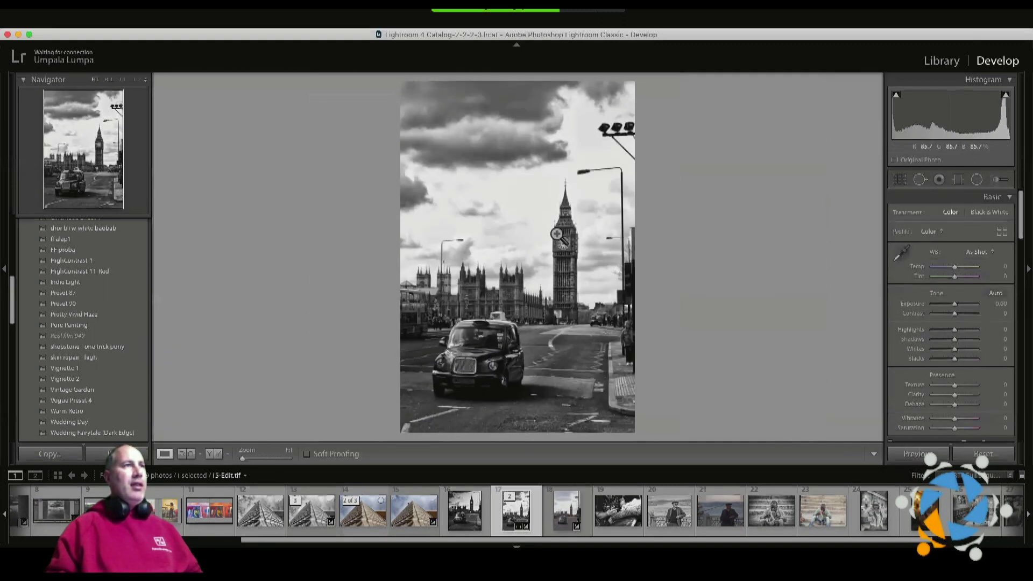
Return the photo's history to the Add Brush Stroke state directly above Update Exposure Adjustment.
left_click(559, 210)
scroll(555, 296, "up", 5)
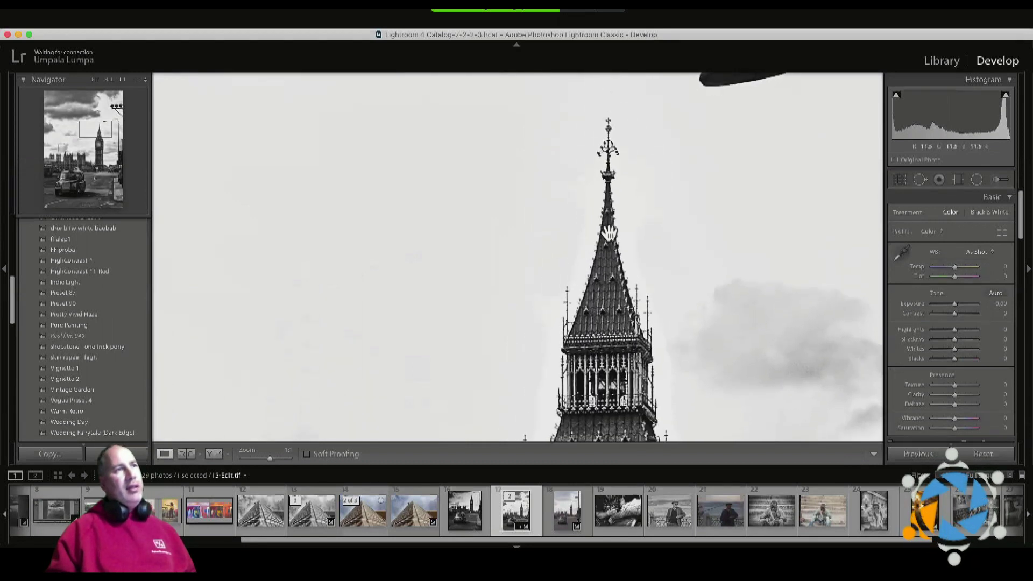
scroll(124, 355, "down", 1)
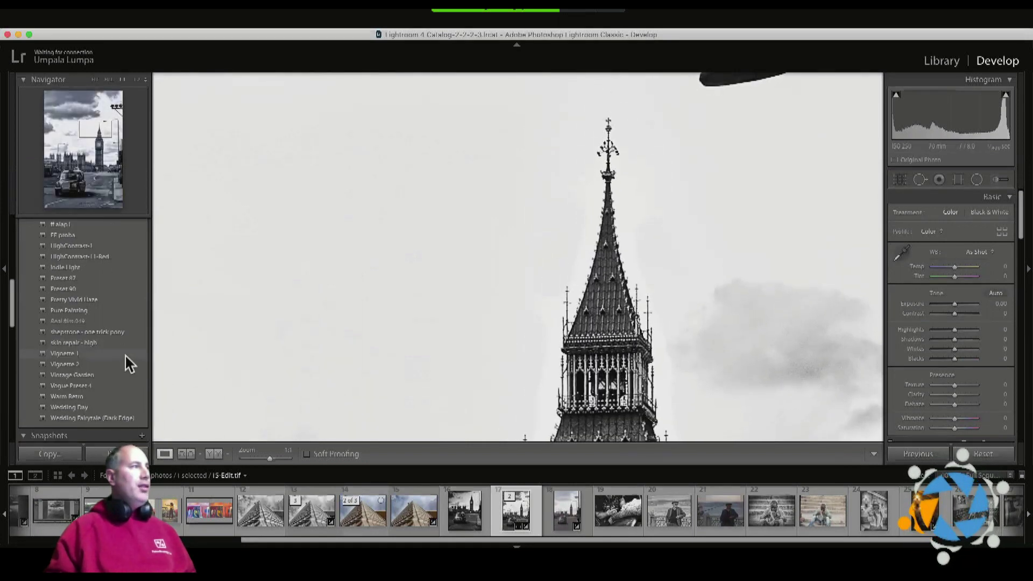
scroll(124, 353, "down", 5)
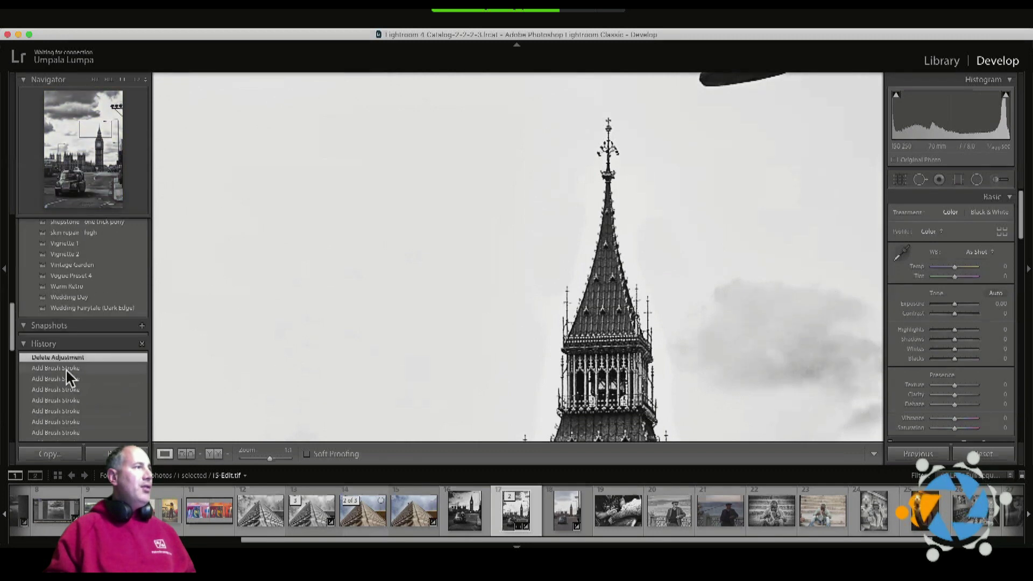
left_click(69, 400)
scroll(96, 374, "down", 2)
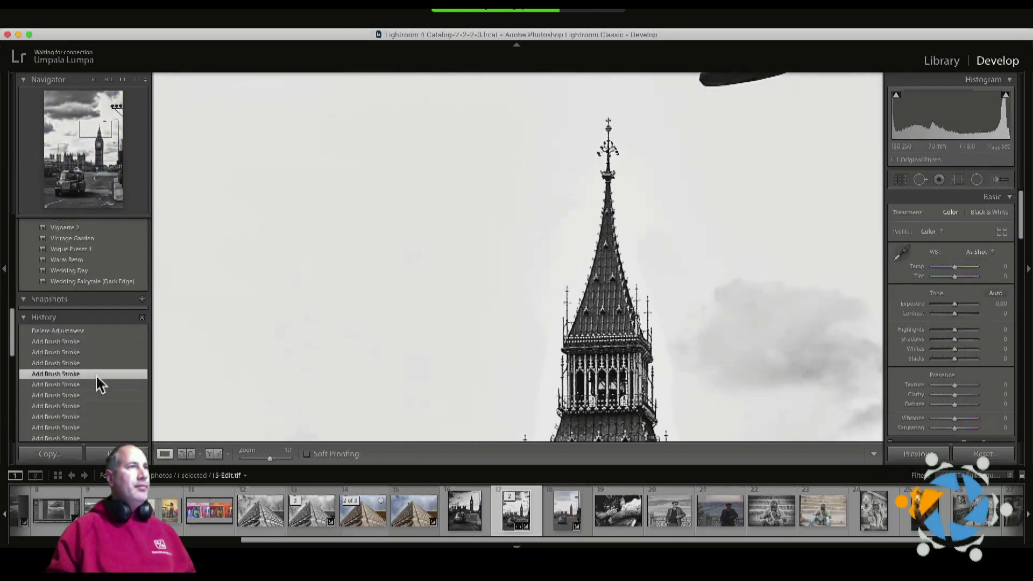
left_click(76, 418)
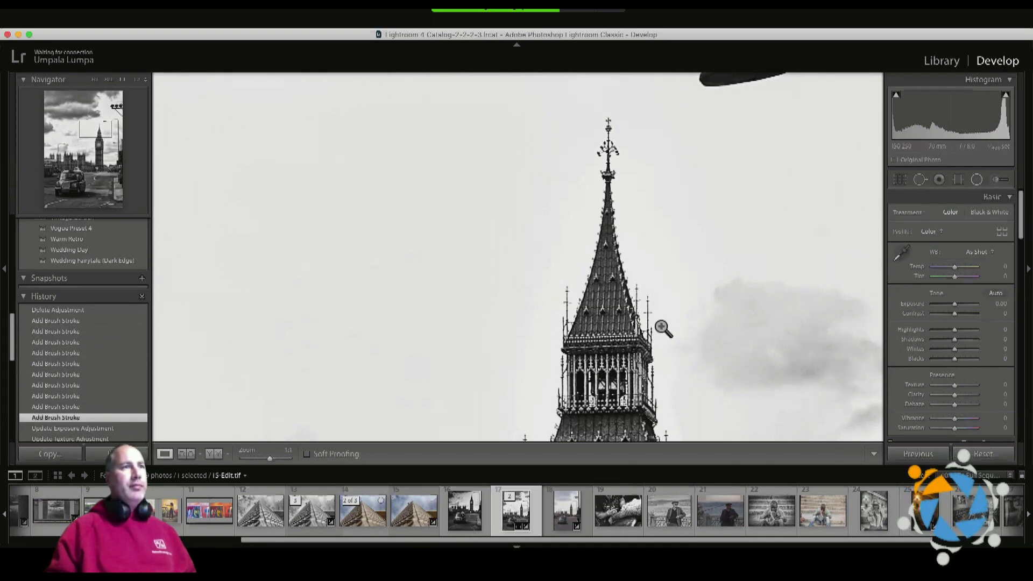
Select Big Ben's radial filter for brush editing and set its erase brush to size 4.
left_click(584, 311)
left_click(583, 310)
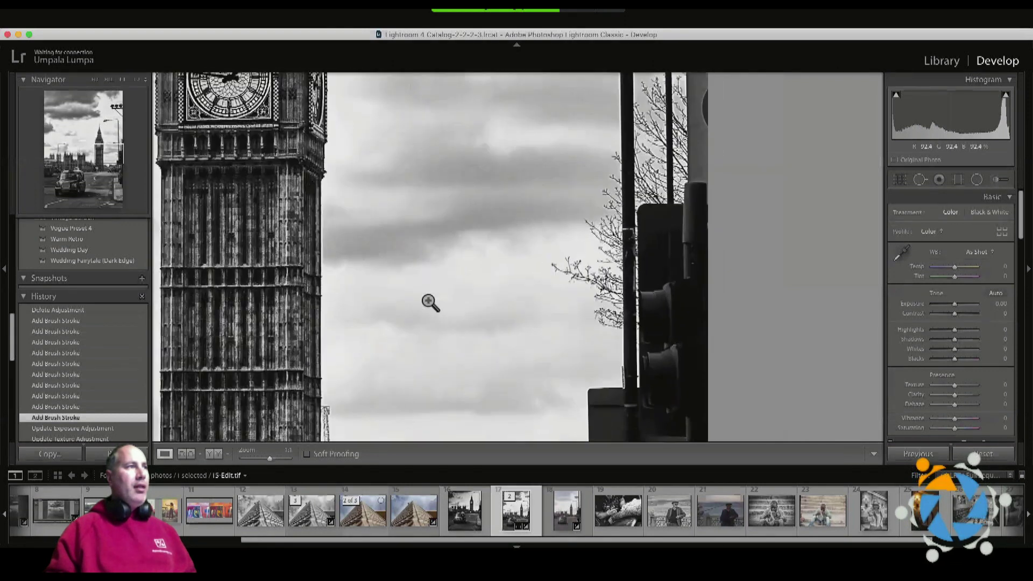
left_click(562, 296)
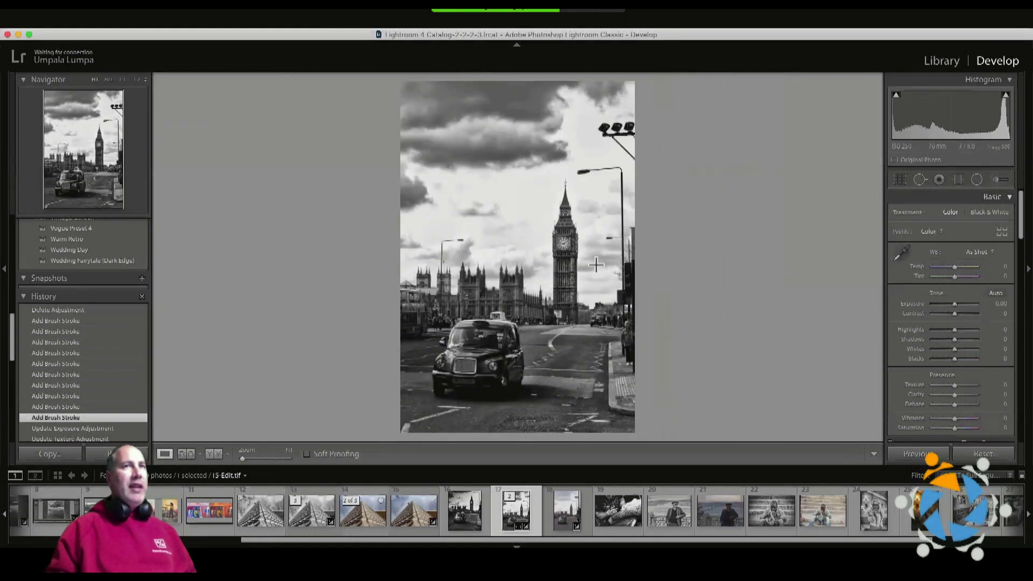
key("shift+m")
left_click(565, 264)
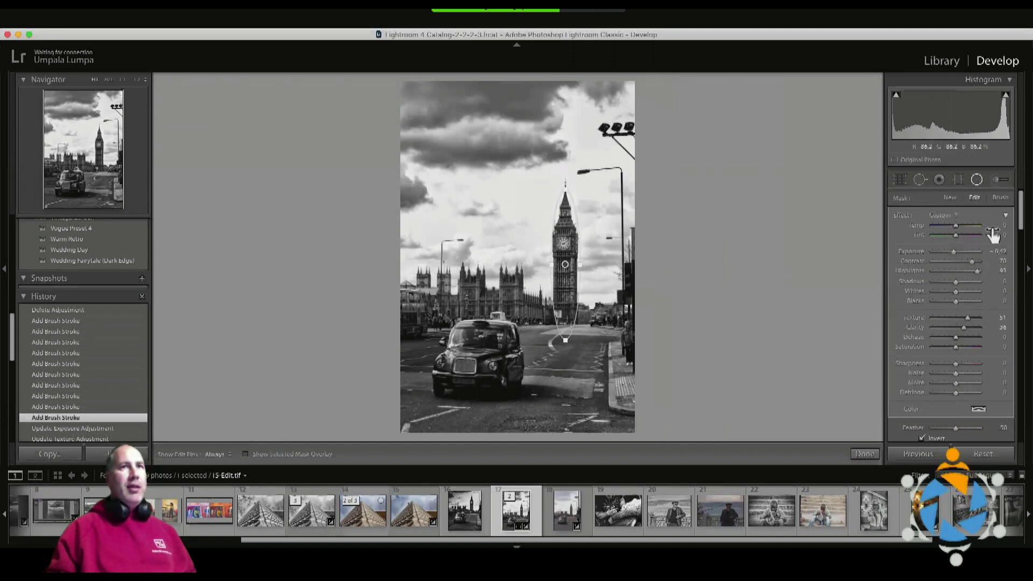
key("shift+t")
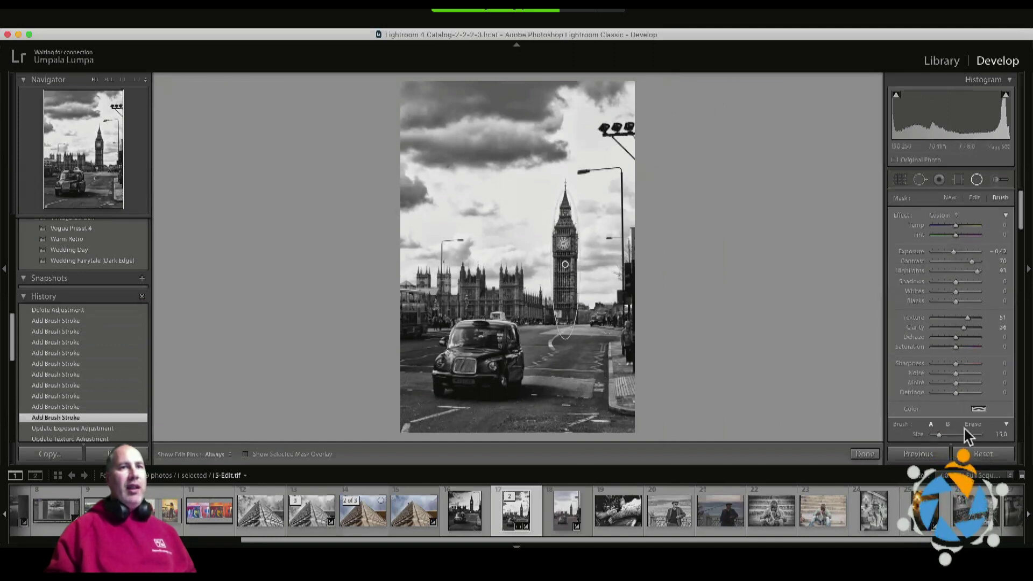
left_click(975, 425)
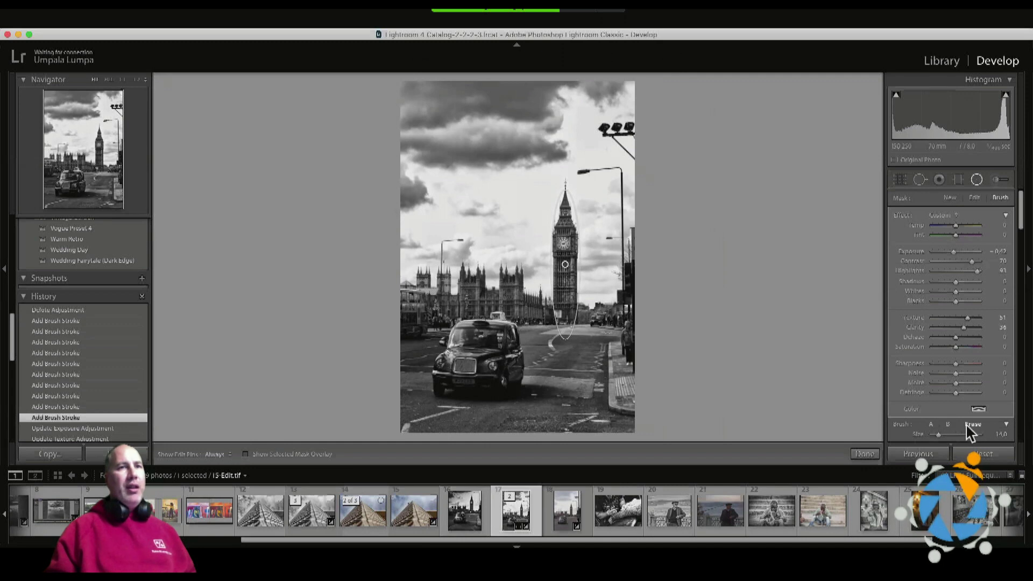
key("h")
key("bracketleft")
key("bracketleft")
key("bracketleft")
key("bracketleft")
key("bracketleft")
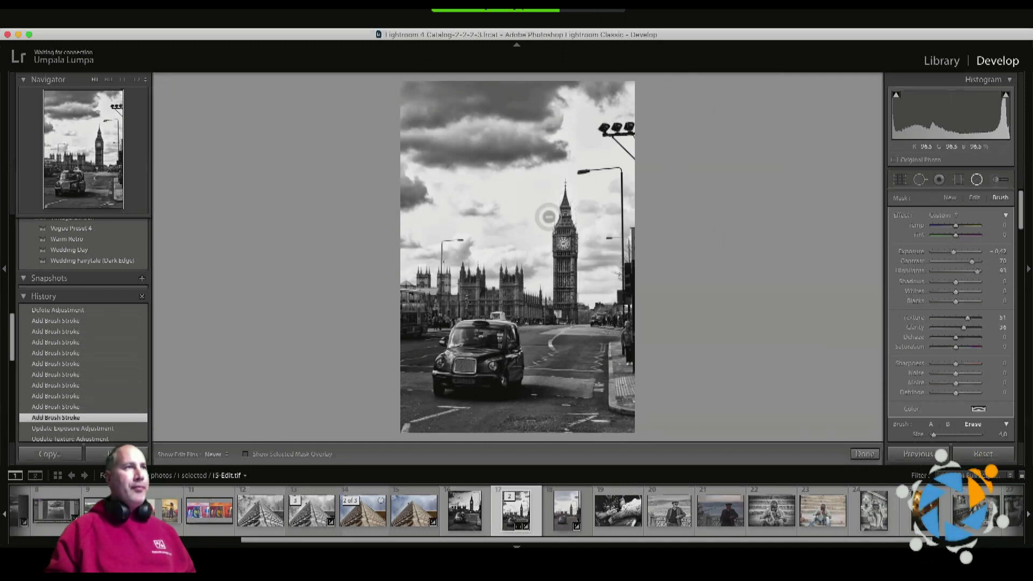
Erase the radial filter's effect from the sky on both sides of Big Ben's upper tower and finish editing the filter.
left_click_drag(548, 217, 491, 233)
left_click_drag(584, 223, 586, 212)
key("h")
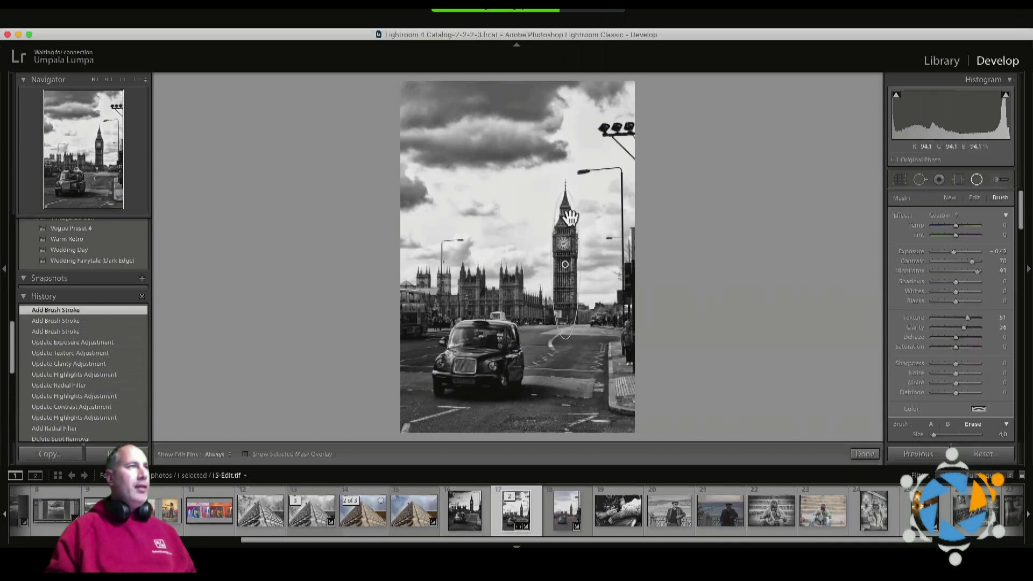
left_click(570, 217)
key("z")
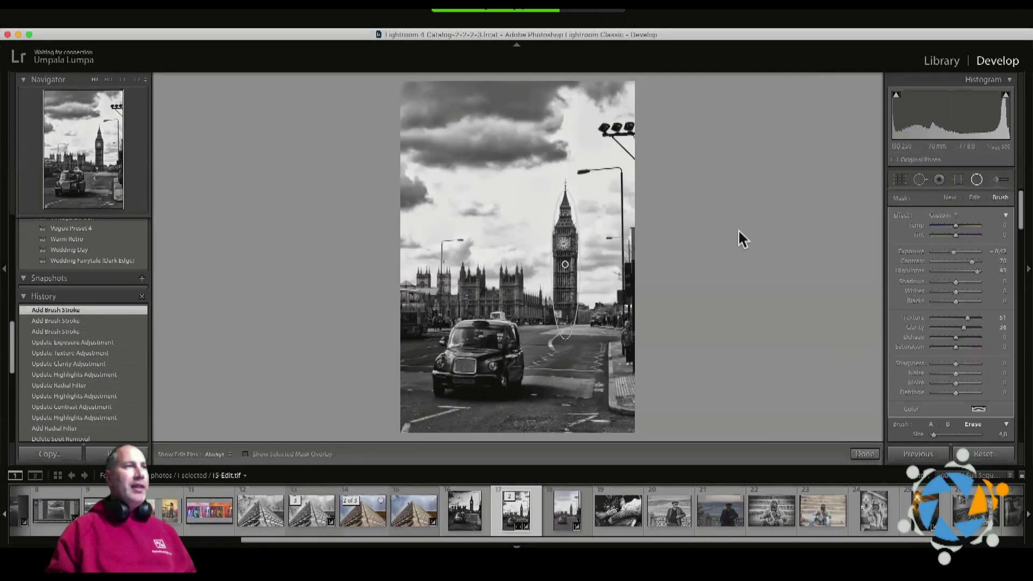
key("k")
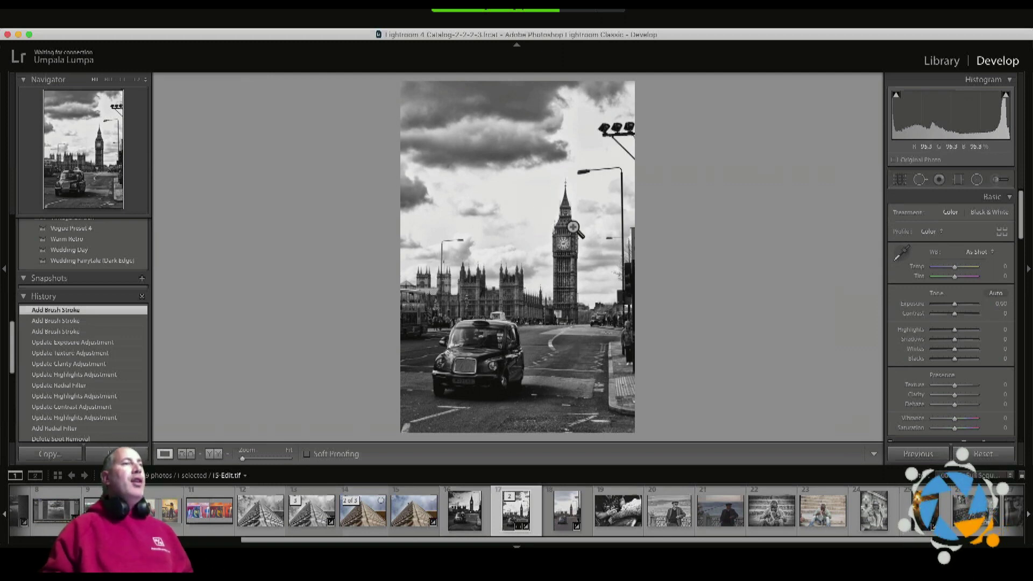
Open a copy of the photo with Lightroom adjustments in Adobe Photoshop CC 2018, rendered using Lightroom.
right_click(430, 268)
mouse_move(492, 321)
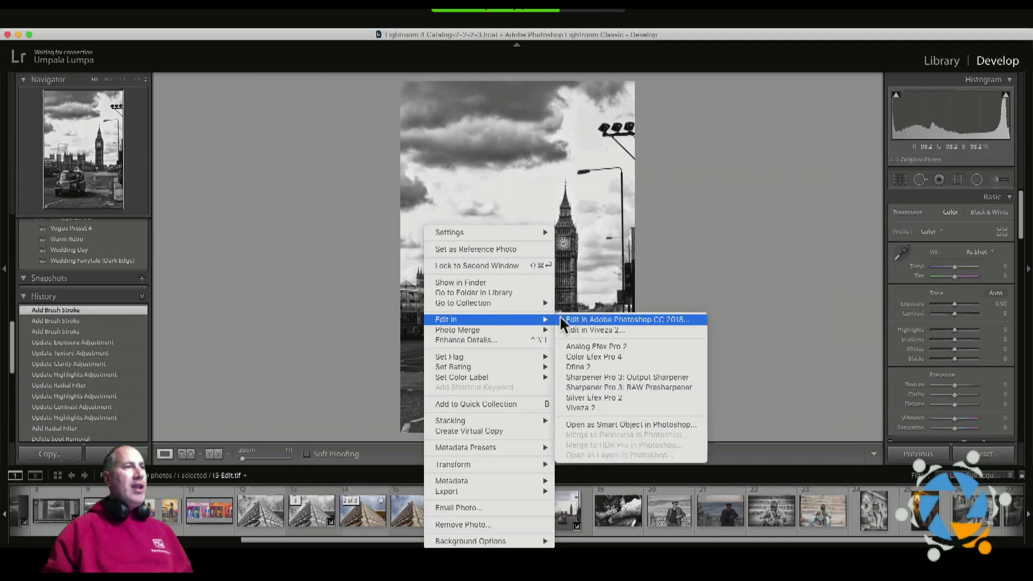
left_click(581, 319)
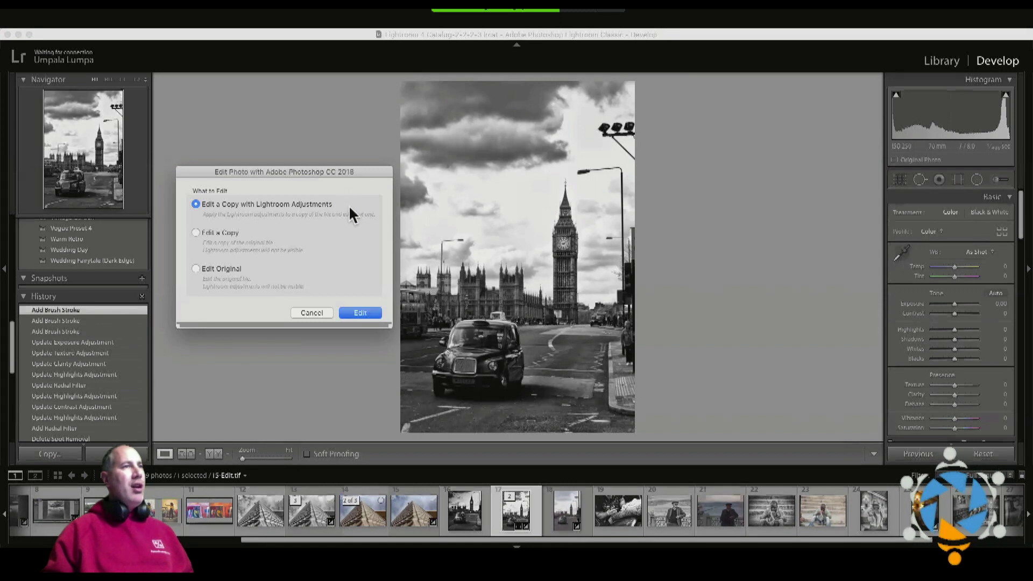
left_click(368, 314)
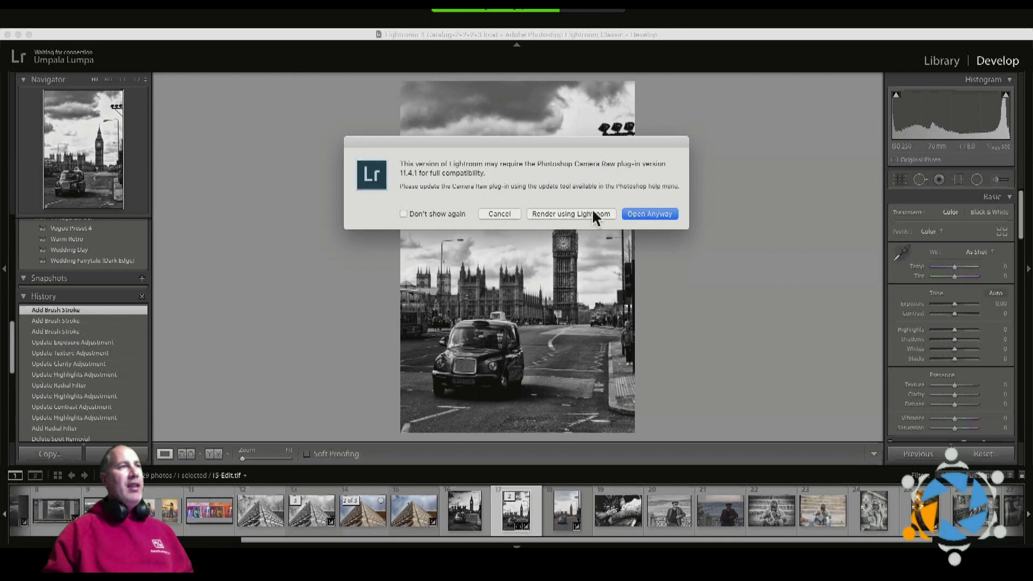
left_click(559, 213)
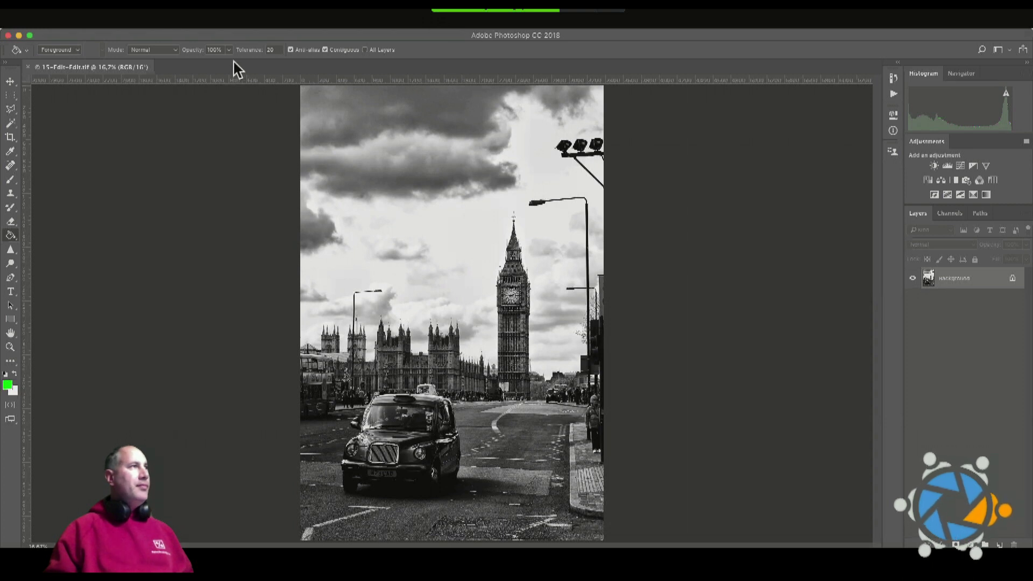
Select the floodlights and their bracket at the photo's upper edge with a triangular Polygonal Lasso outline.
left_click(10, 347)
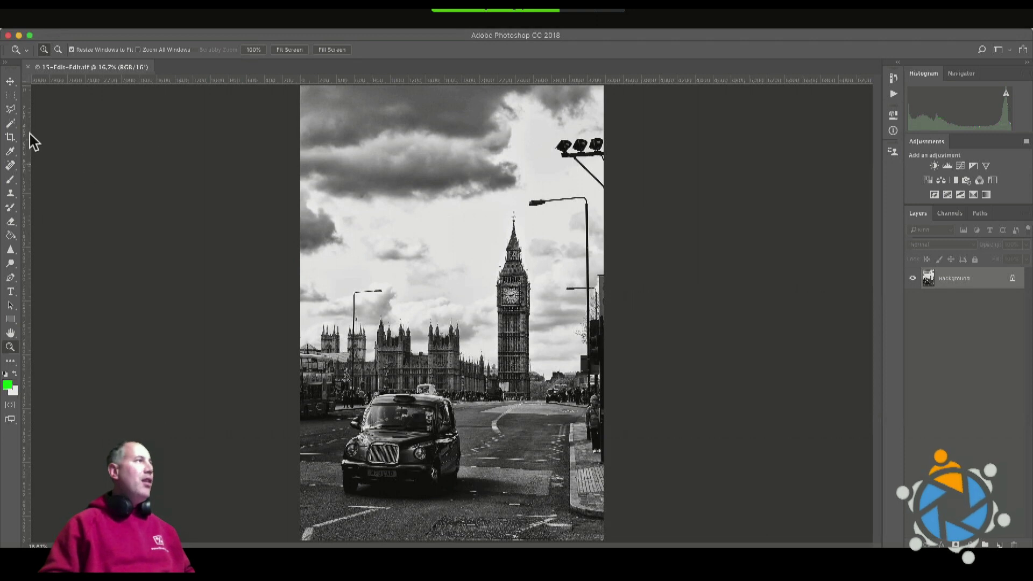
left_click(8, 109)
left_click(9, 111)
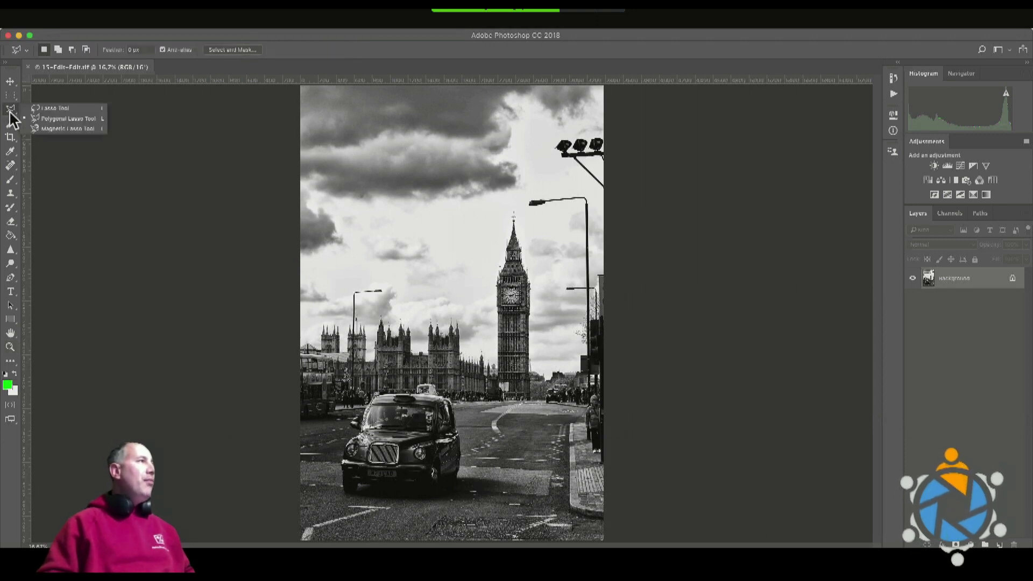
left_click(32, 118)
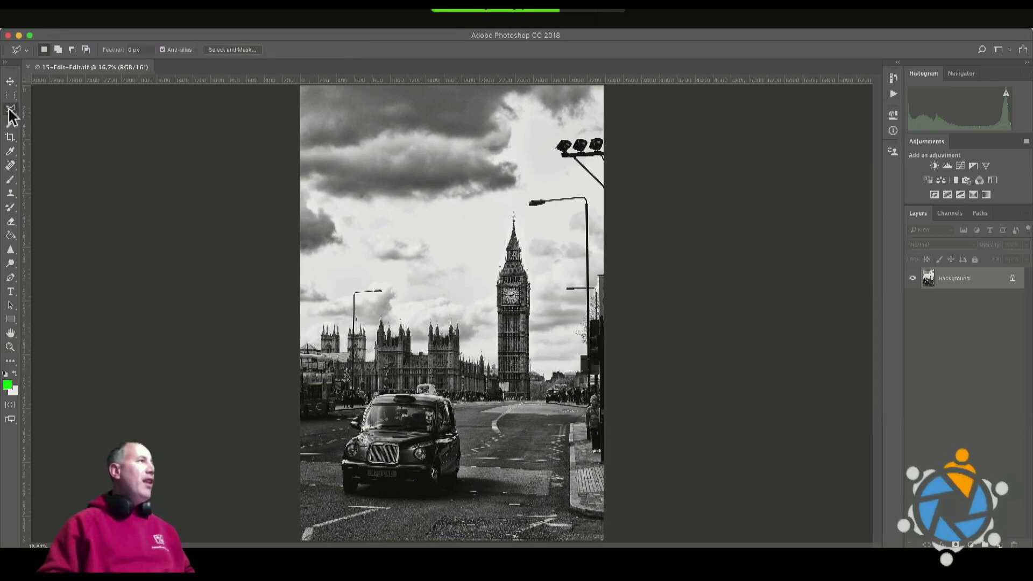
left_click(537, 143)
left_click(622, 161)
left_click(539, 142)
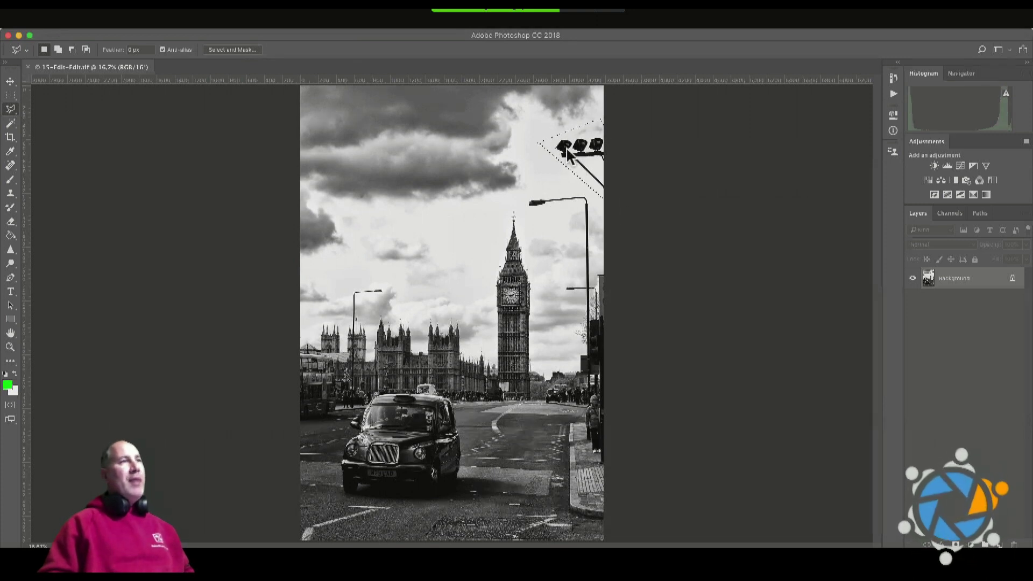
Fill the selected floodlights using Content-Aware with Color Adaptation, Normal mode and 100% opacity, and deselect.
right_click(568, 154)
left_click(590, 275)
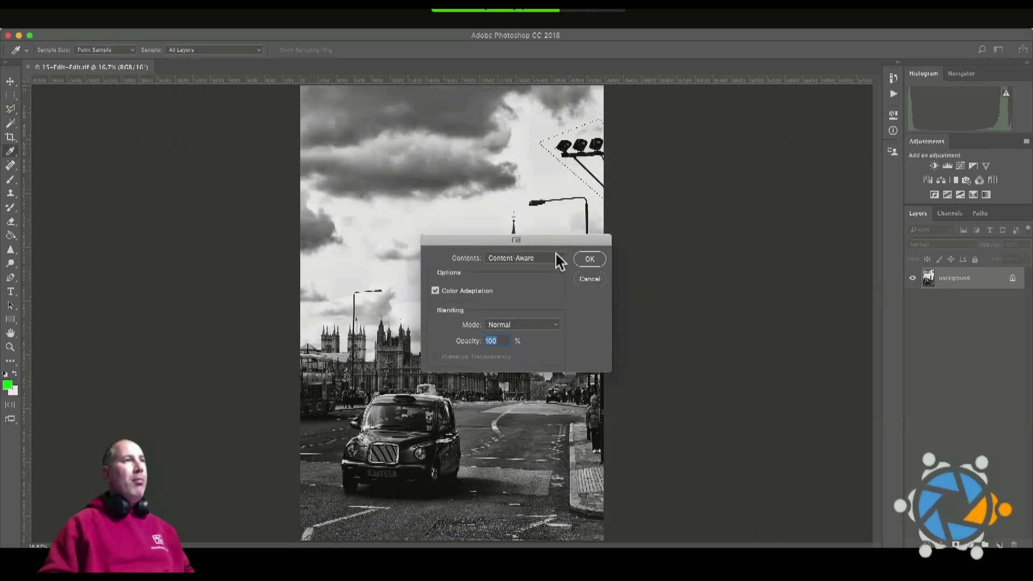
left_click_drag(458, 240, 386, 222)
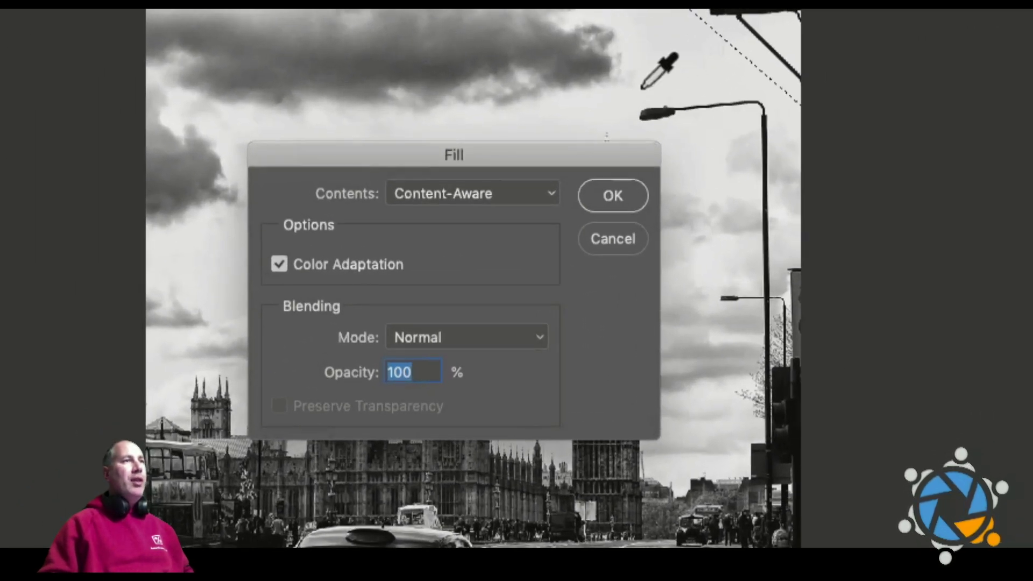
left_click(626, 196)
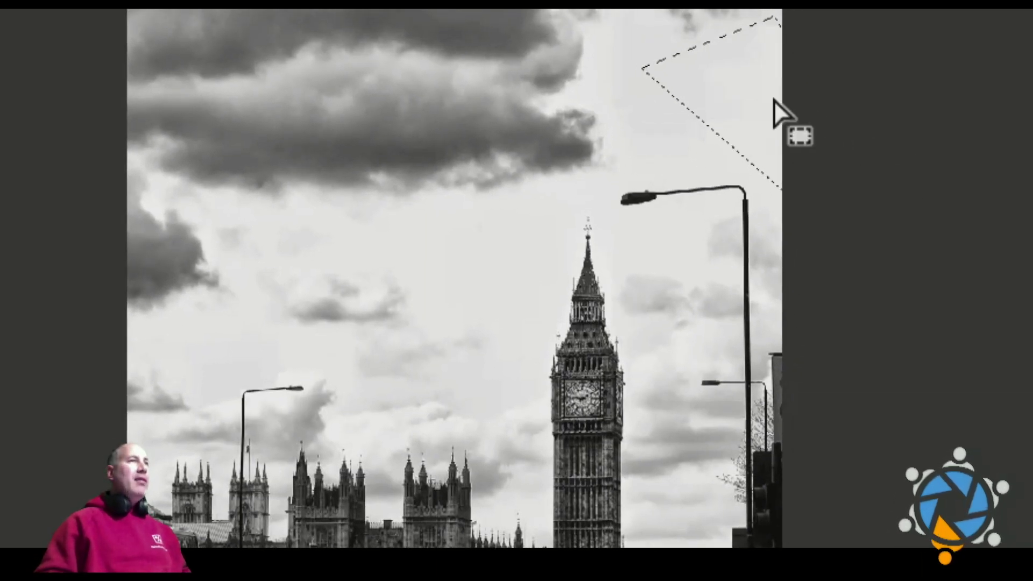
key("ctrl+d")
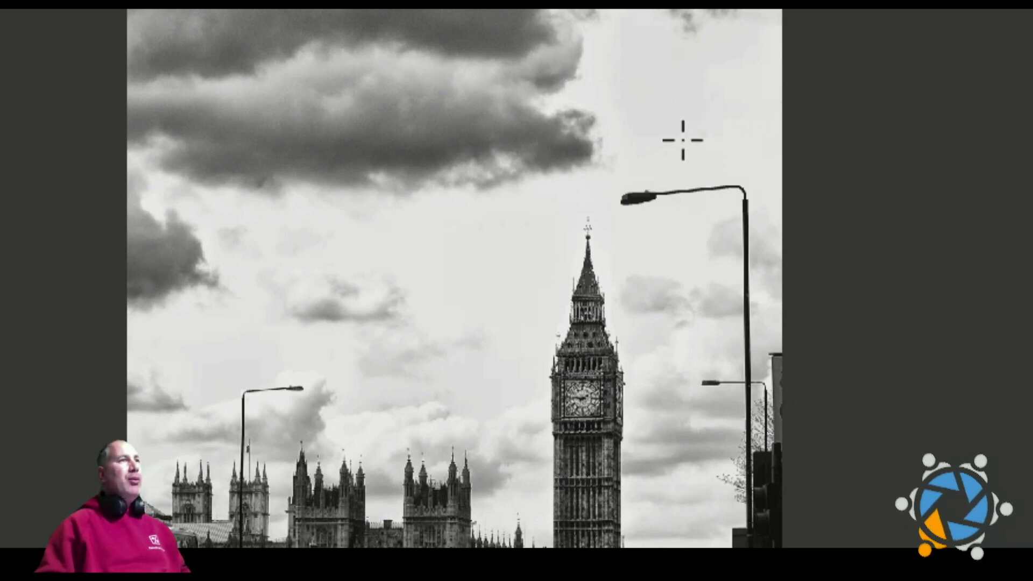
Heal the faint grey spot in the sky above the tall street lamp with the Spot Healing Brush.
left_click_drag(722, 148, 699, 143)
right_click(618, 190)
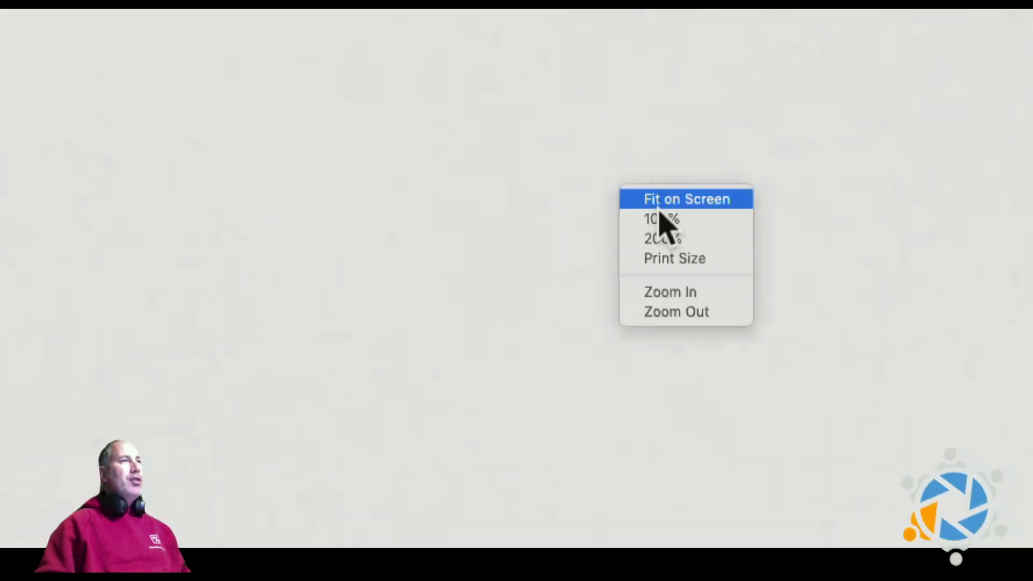
left_click(667, 198)
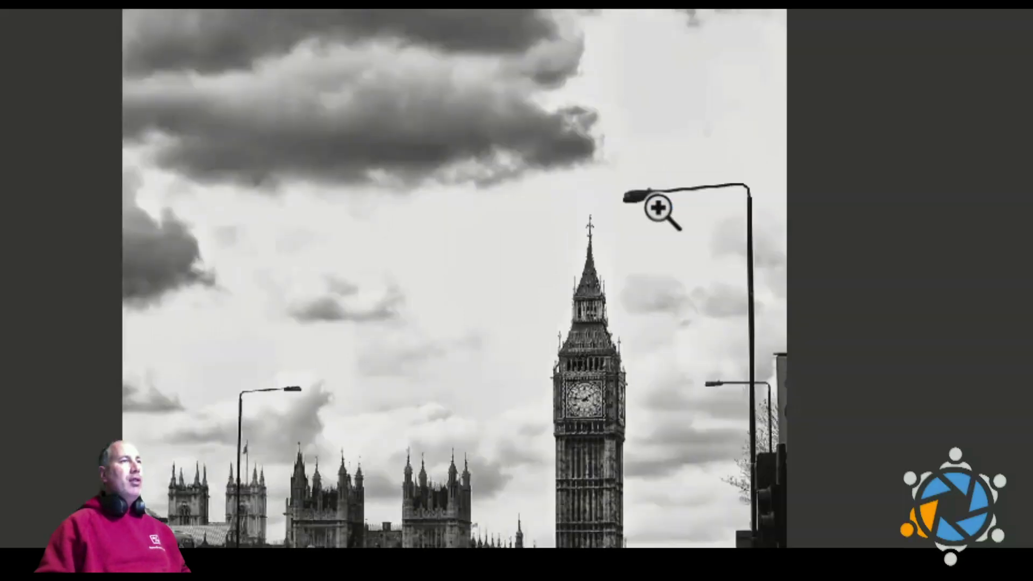
left_click(705, 156)
left_click_drag(623, 415, 616, 299)
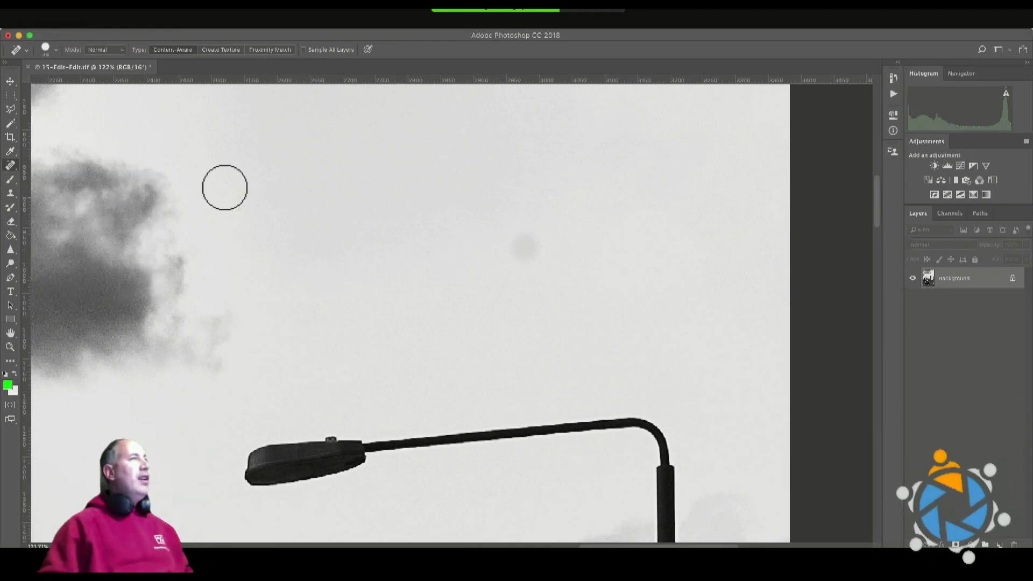
mouse_move(522, 258)
left_mouse_down()
mouse_move(515, 240)
mouse_move(533, 249)
mouse_move(518, 248)
left_mouse_up()
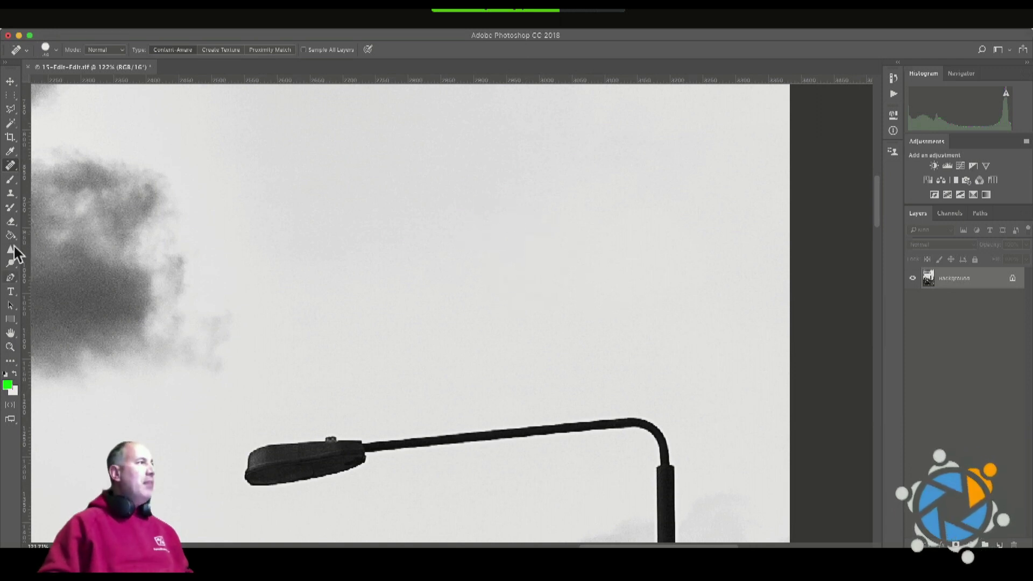
Remove the tall street lamp's head and curved arm from the sky with the content-aware Spot Healing Brush.
left_click(10, 347)
right_click(271, 422)
left_click(295, 424)
left_click_drag(592, 185, 624, 208)
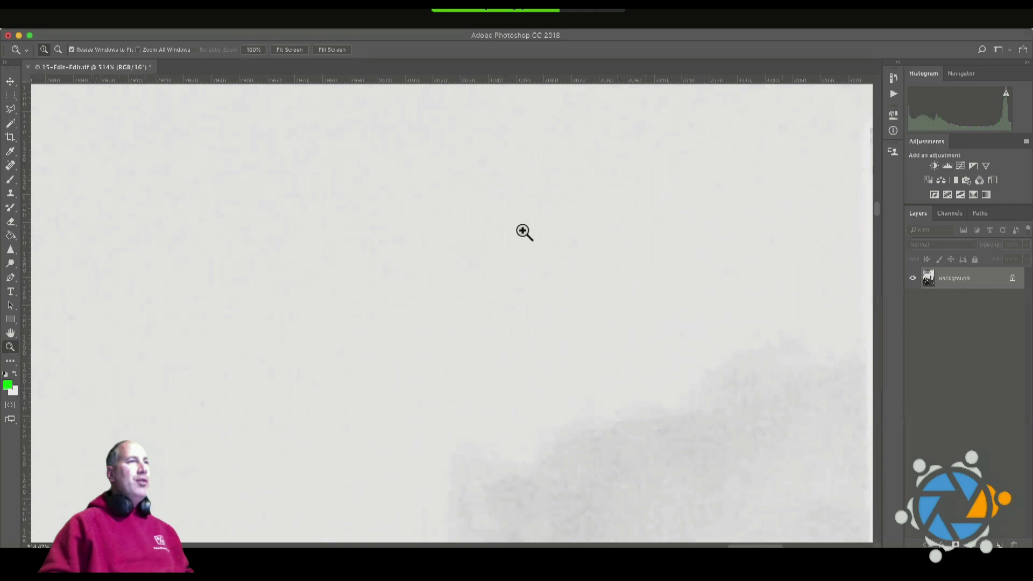
right_click(525, 234)
left_click(534, 233)
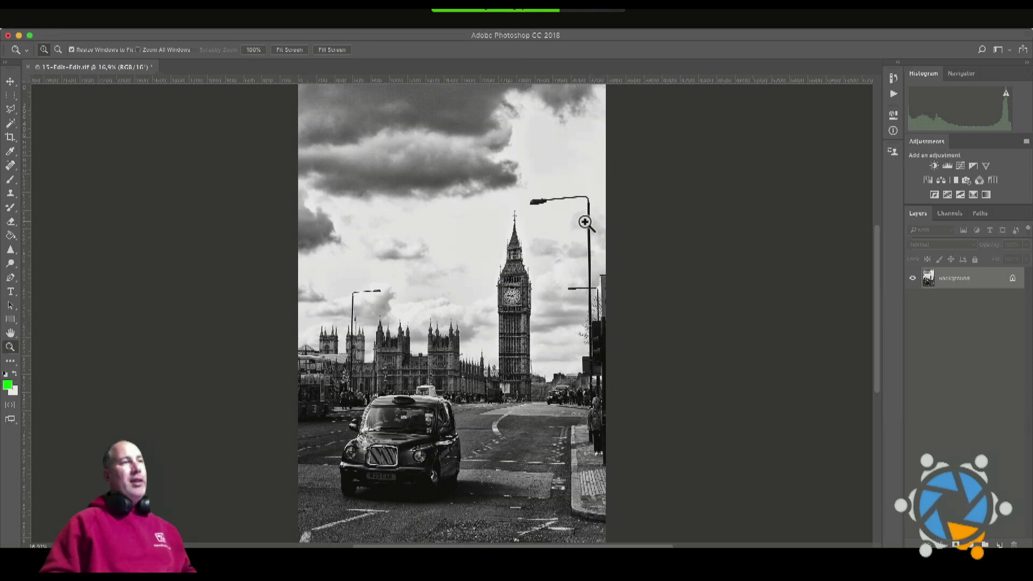
left_click(11, 167)
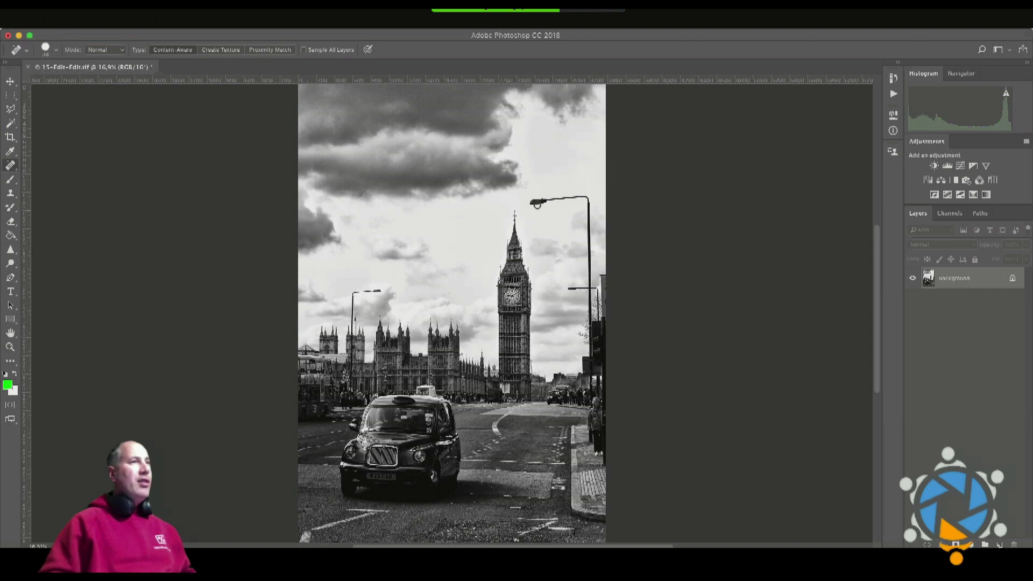
scroll(537, 202, "up", 5)
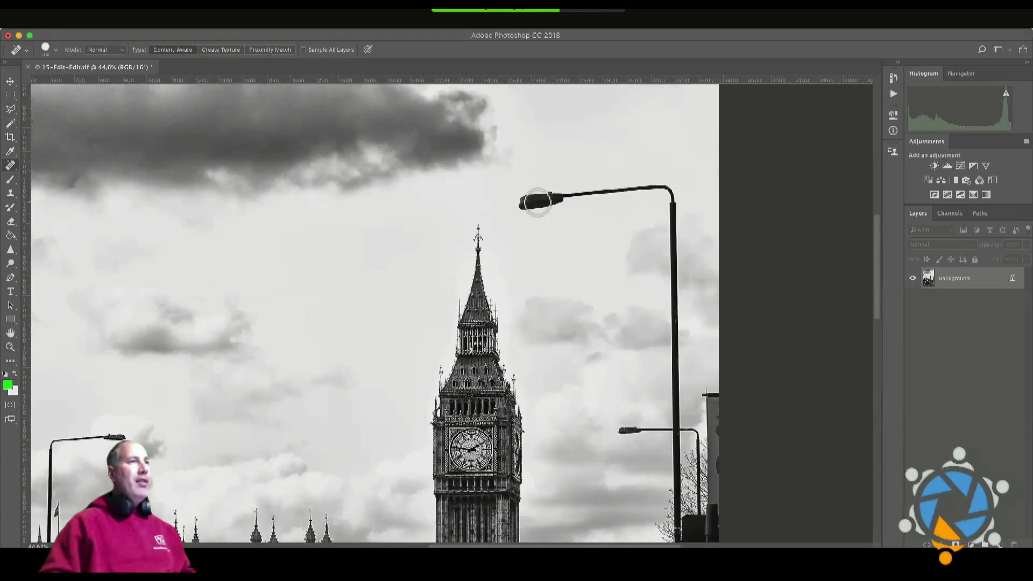
scroll(536, 201, "up", 3)
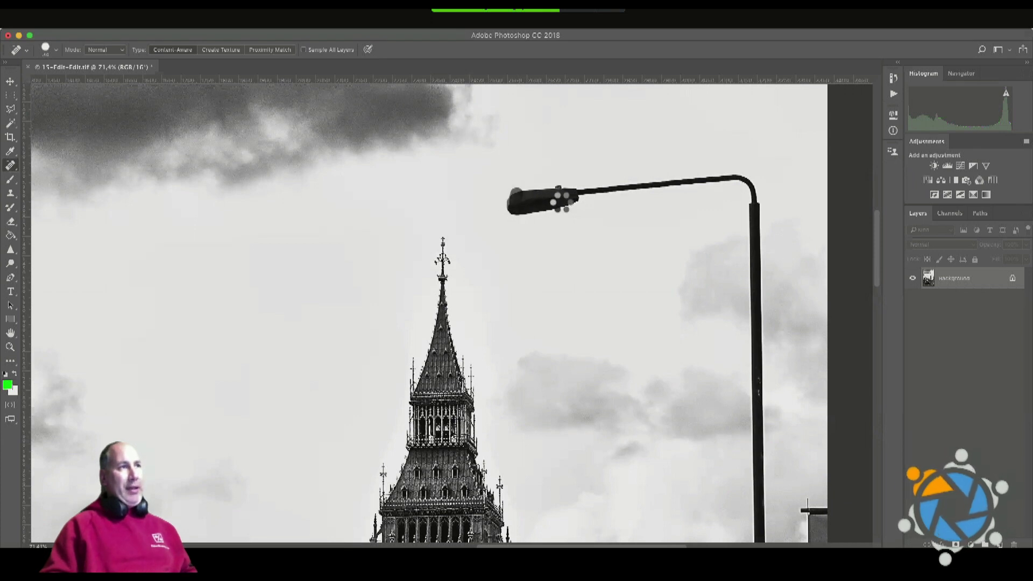
mouse_move(575, 192)
left_mouse_down()
mouse_move(509, 195)
mouse_move(727, 178)
mouse_move(687, 185)
mouse_move(755, 181)
mouse_move(762, 205)
left_mouse_up()
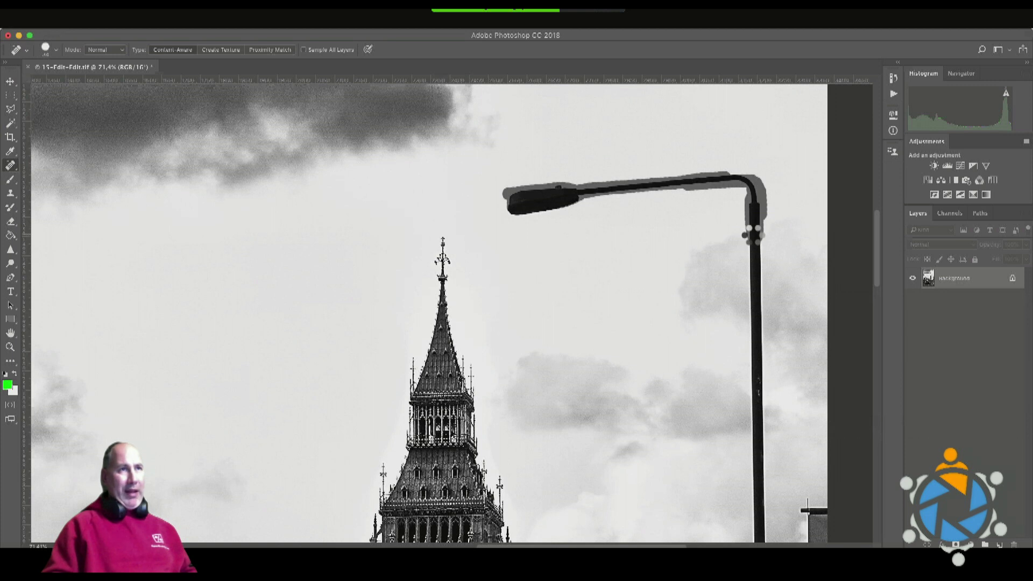
left_click_drag(753, 202, 745, 200)
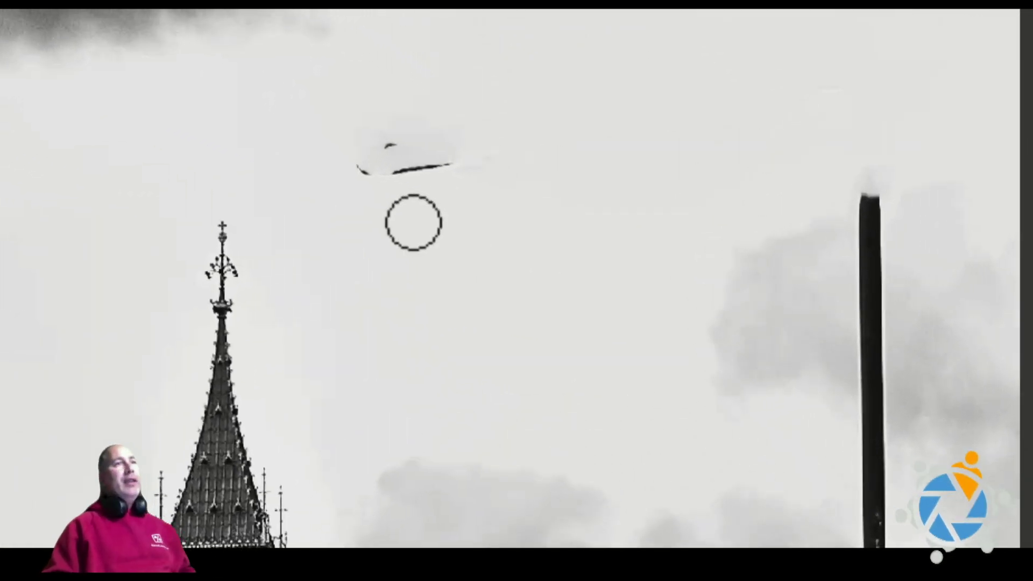
Heal the dark fragments and grey smudge where the tall street lamp's head was in the sky.
left_click_drag(850, 84, 833, 81)
mouse_move(414, 172)
left_mouse_down()
mouse_move(362, 143)
mouse_move(387, 134)
mouse_move(377, 162)
left_mouse_up()
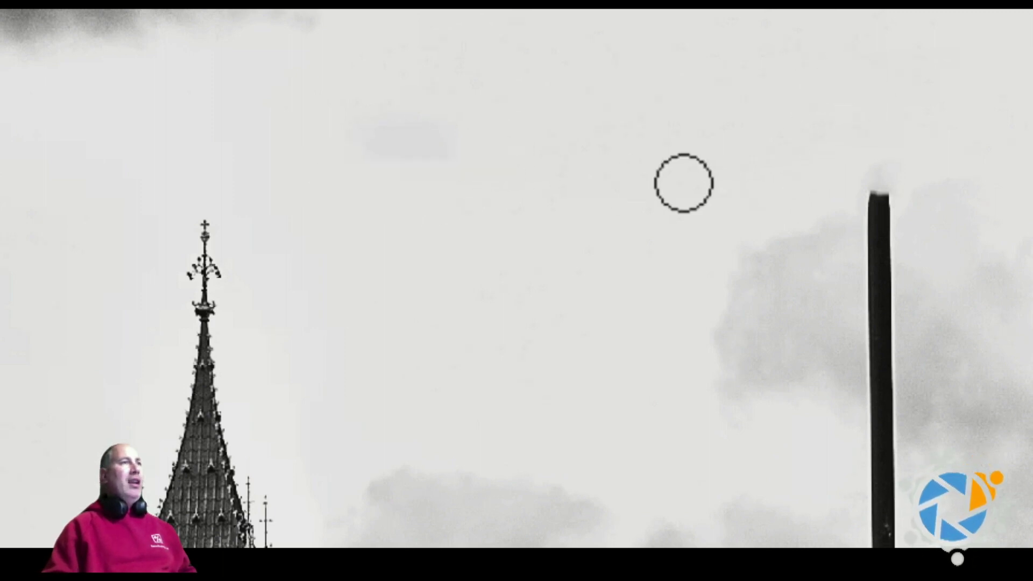
mouse_move(465, 155)
left_mouse_down()
mouse_move(337, 155)
mouse_move(415, 138)
left_mouse_up()
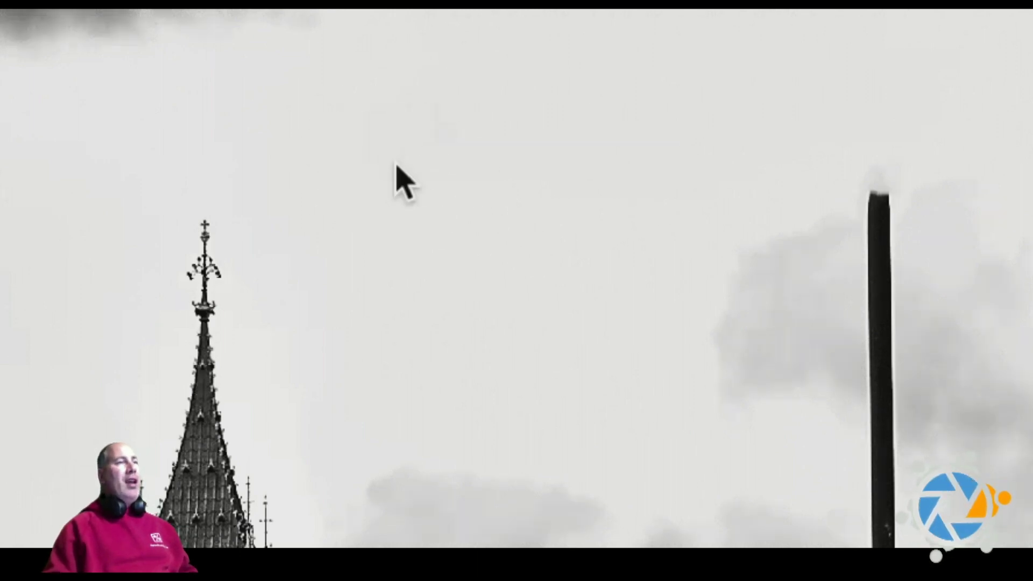
Set the healing brush's hardness to 100% and remove the upper section of the tall lamp post.
right_click(396, 180)
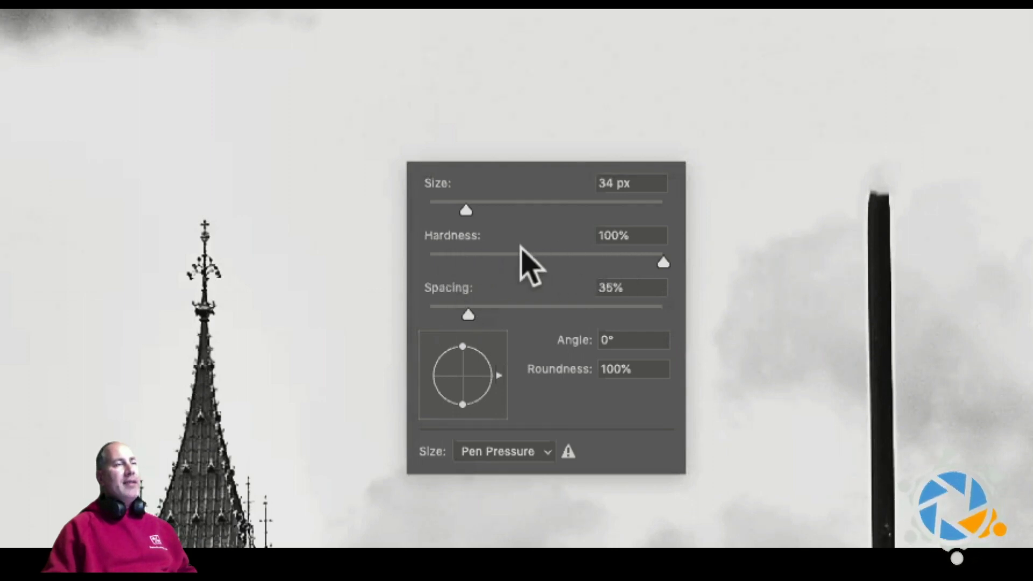
left_click_drag(562, 257, 683, 258)
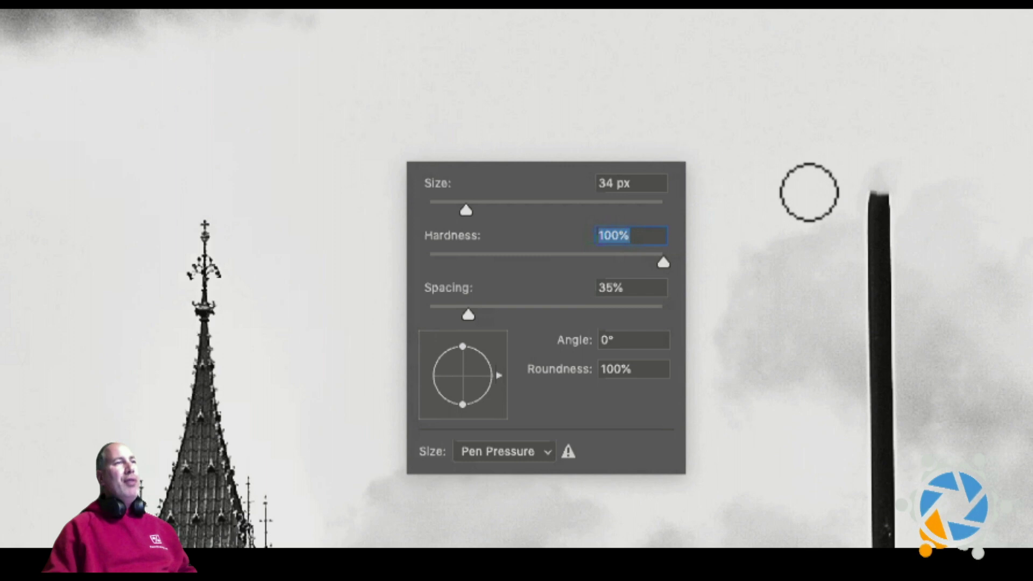
mouse_move(879, 182)
left_mouse_down()
mouse_move(884, 431)
mouse_move(855, 183)
left_mouse_up()
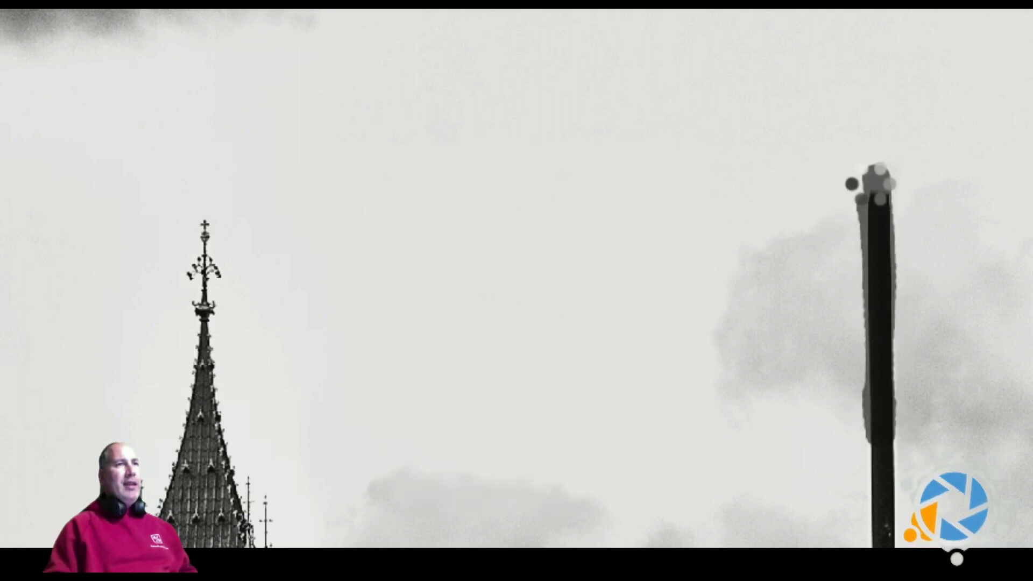
left_click_drag(886, 397, 883, 425)
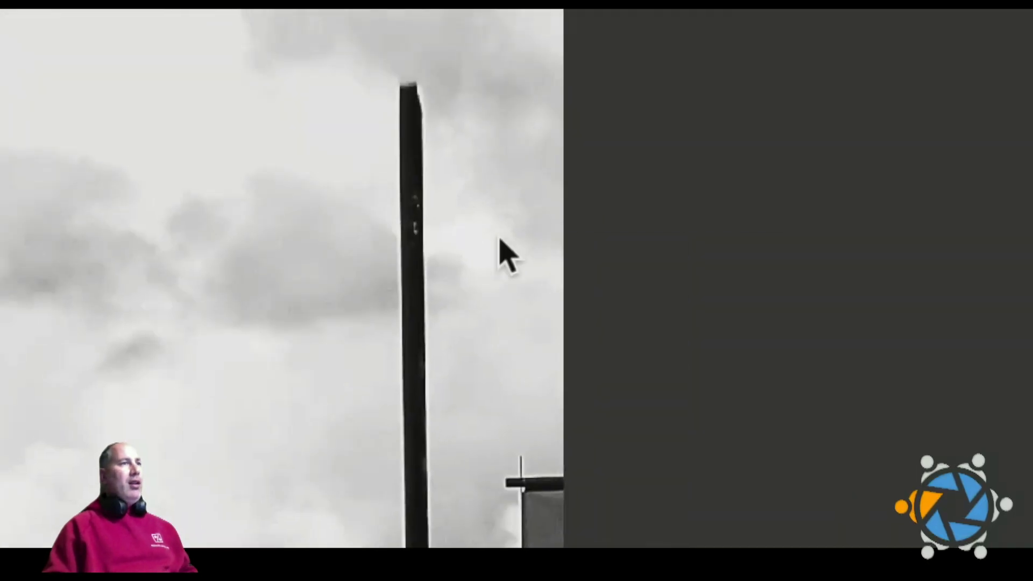
Enlarge the healing brush and remove the tall lamp post's middle section down to just above the smaller lamp's arm.
right_click(500, 240)
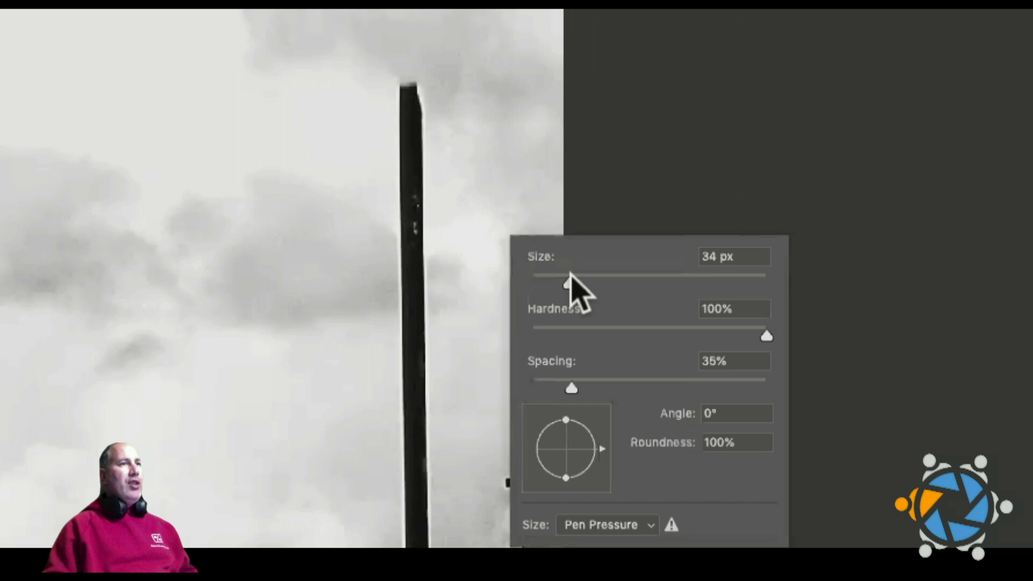
left_click_drag(410, 98, 414, 261)
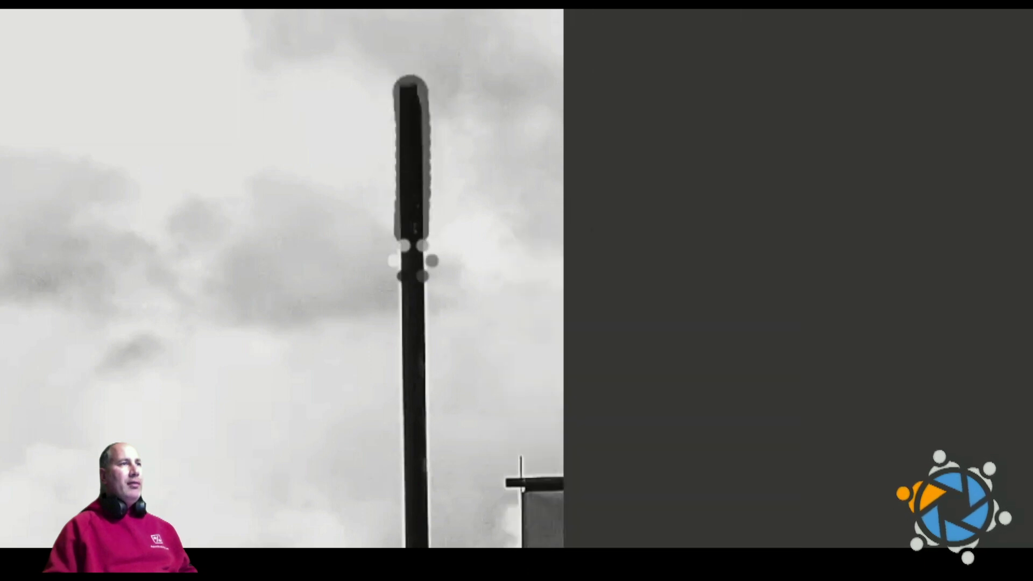
left_click_drag(412, 347, 415, 445)
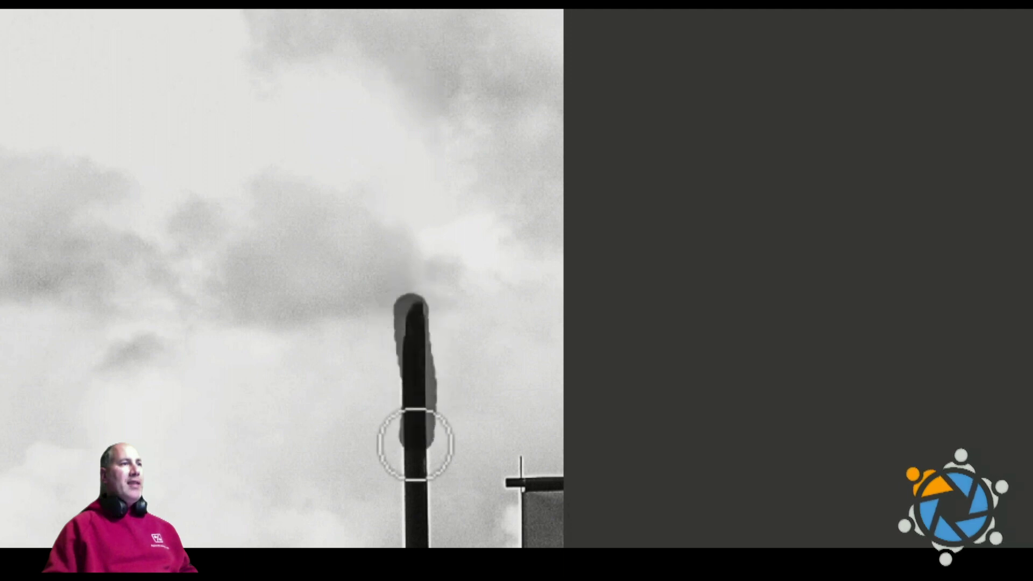
mouse_move(415, 493)
left_mouse_down()
mouse_move(403, 402)
mouse_move(411, 331)
mouse_move(413, 531)
left_mouse_up()
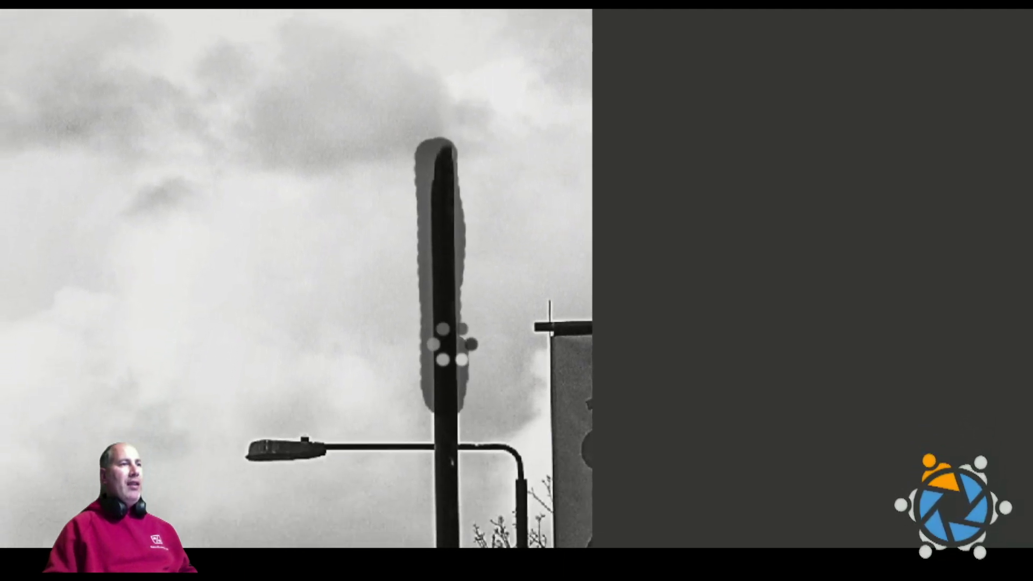
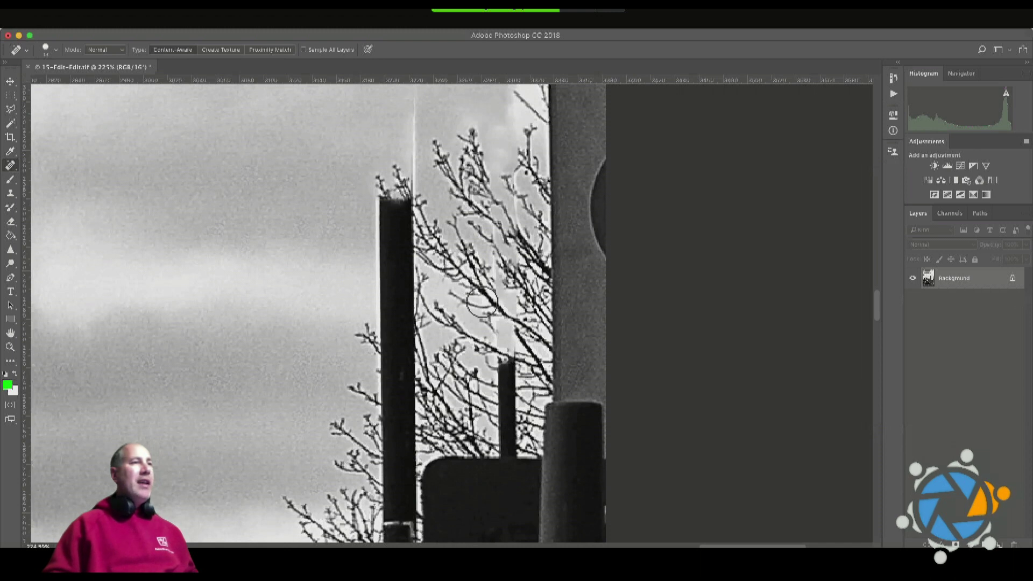
Heal the smaller lamp post and the pale streak above it among the branches, down to the traffic light.
mouse_move(492, 222)
left_mouse_down()
mouse_move(504, 327)
mouse_move(500, 307)
mouse_move(489, 306)
mouse_move(519, 322)
mouse_move(493, 312)
mouse_move(514, 333)
mouse_move(514, 366)
left_mouse_up()
left_click(510, 330)
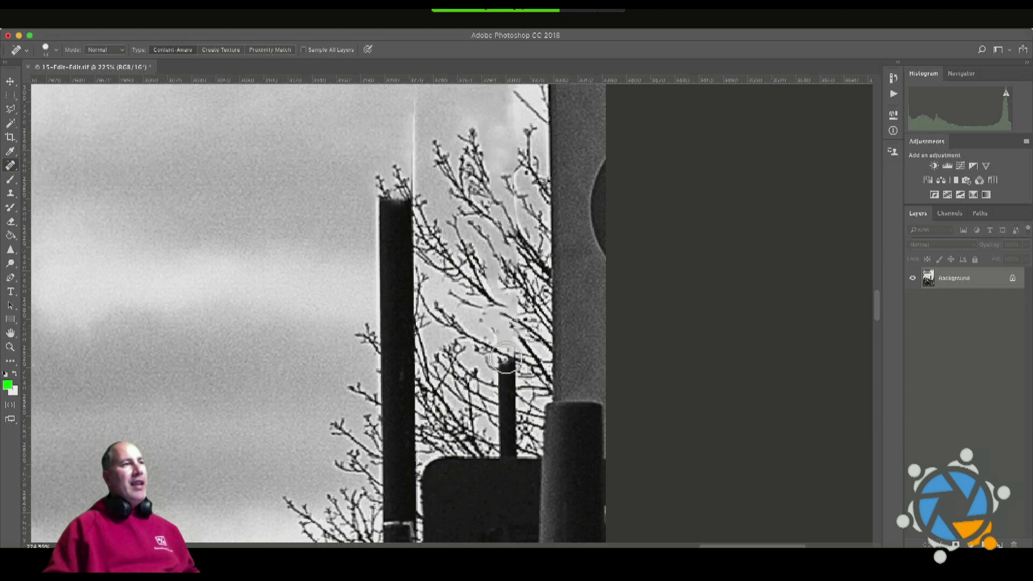
mouse_move(482, 328)
left_mouse_down()
mouse_move(505, 366)
mouse_move(507, 452)
mouse_move(507, 400)
mouse_move(506, 441)
left_mouse_up()
left_click_drag(505, 350, 508, 463)
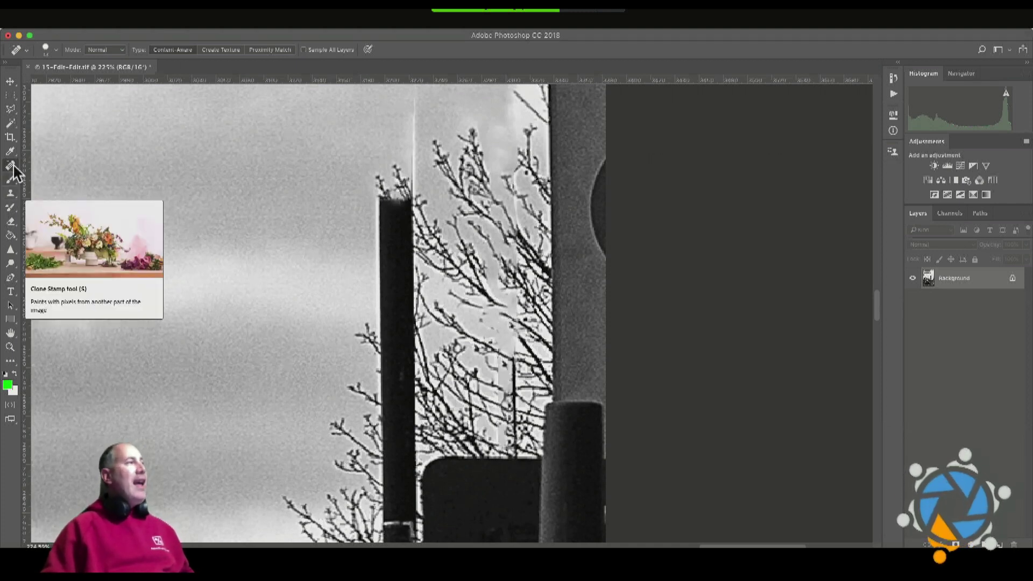
Sample nearby branches with the Clone Stamp and paint them over the thin dark remnant of the smaller post.
left_click(10, 193)
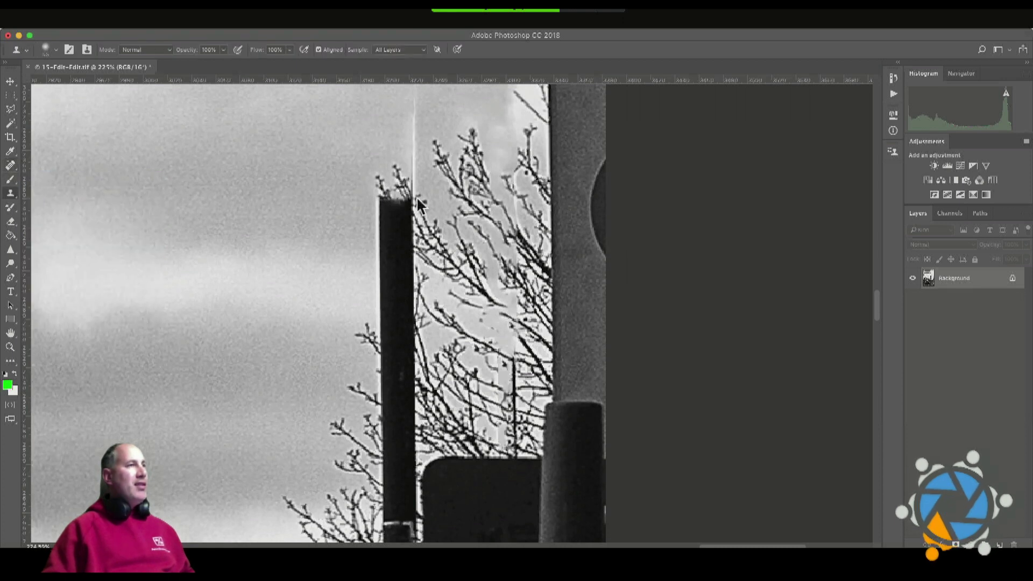
right_click(537, 253)
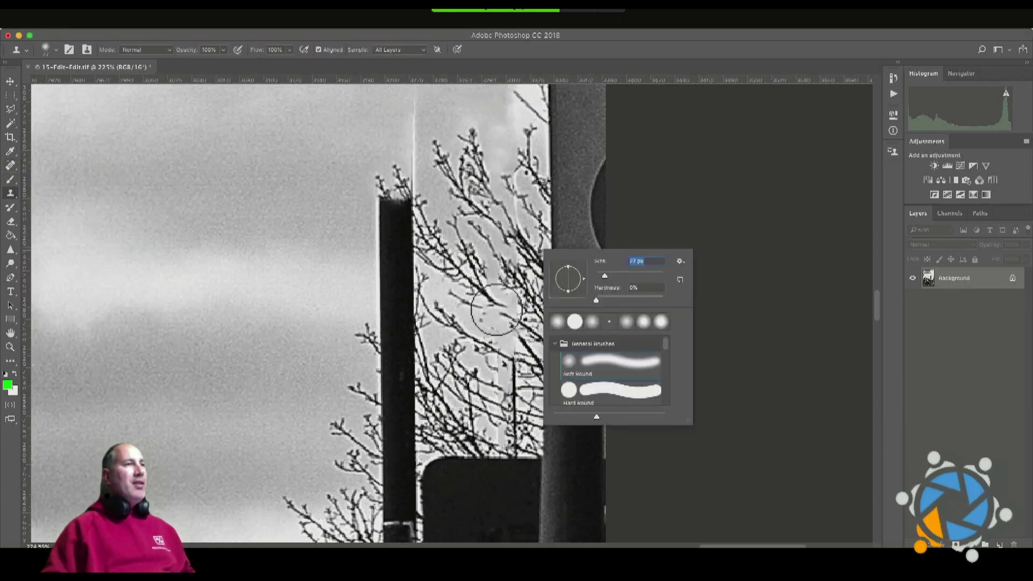
left_click(466, 405, "alt")
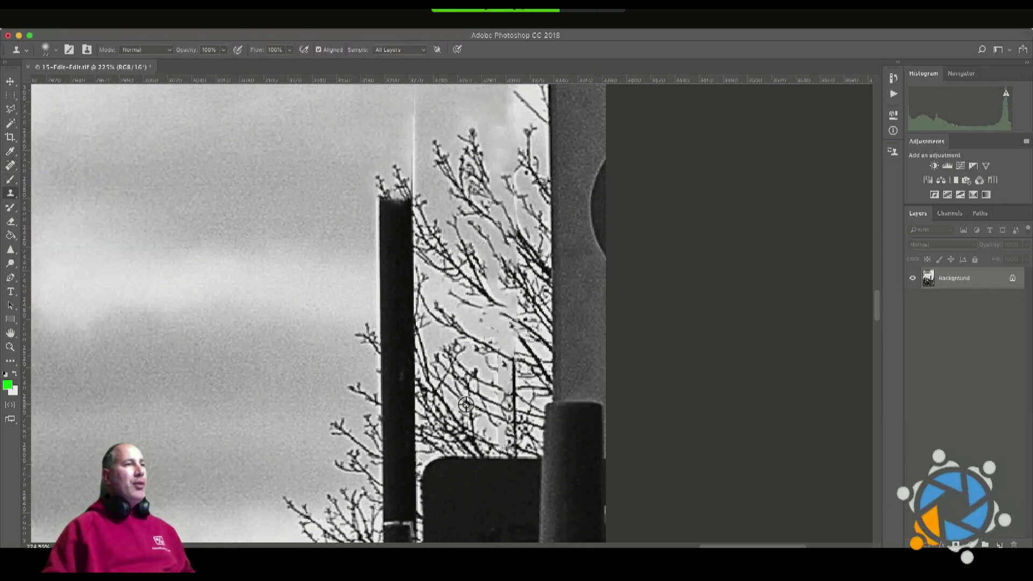
right_click(508, 379)
left_click_drag(572, 429, 593, 429)
key("Return")
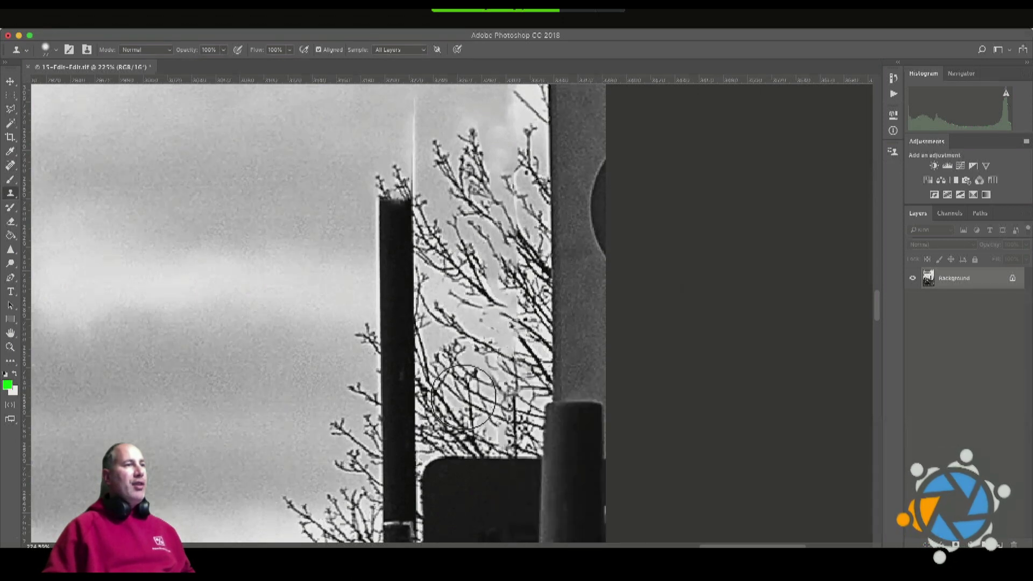
left_click_drag(506, 371, 501, 208)
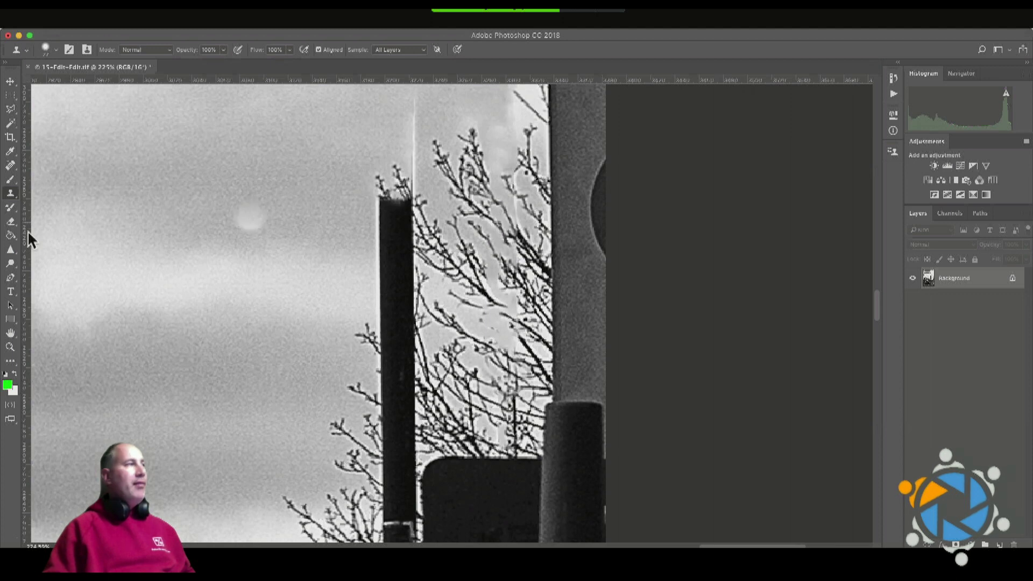
Examine the whole photo, then the remaining thick lamp post beside the traffic lights up close.
left_click(11, 347)
right_click(373, 351)
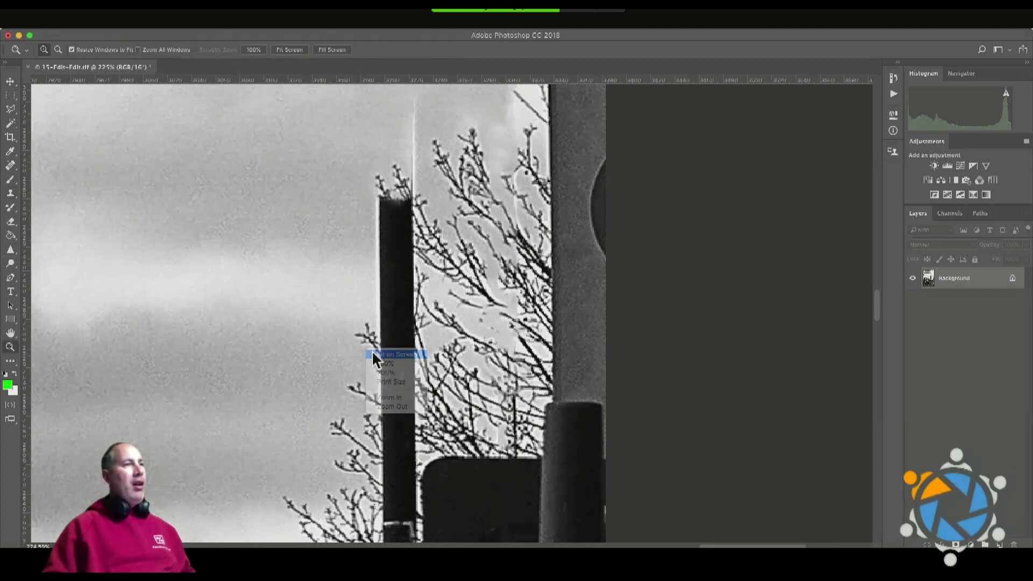
left_click(376, 354)
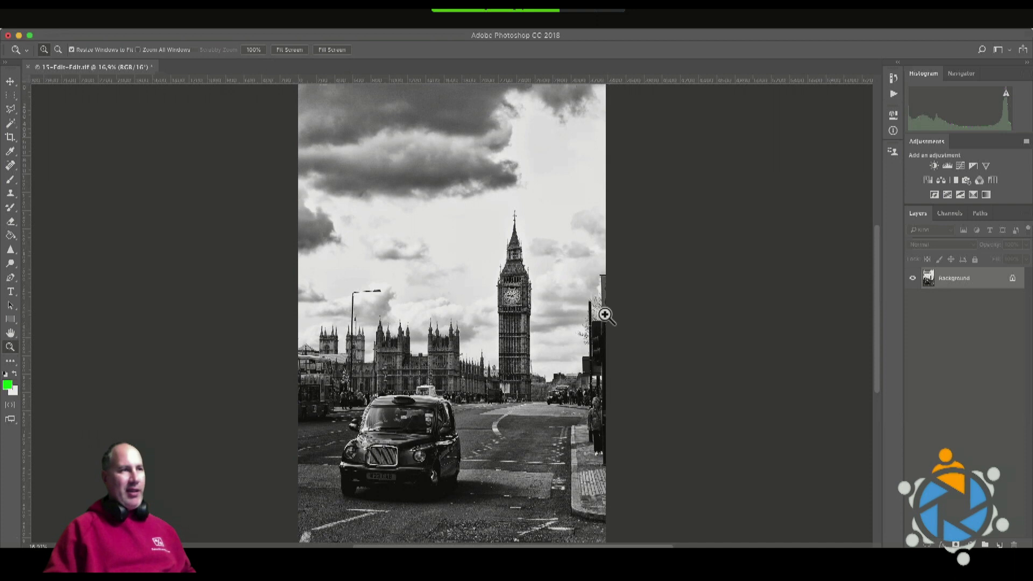
left_click(621, 329)
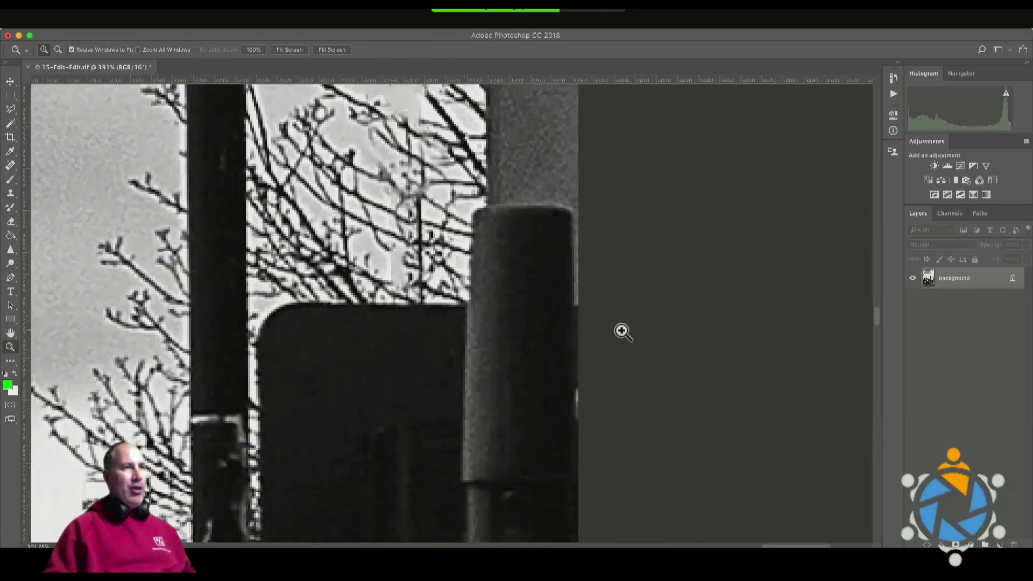
right_click(452, 304)
left_click(453, 302)
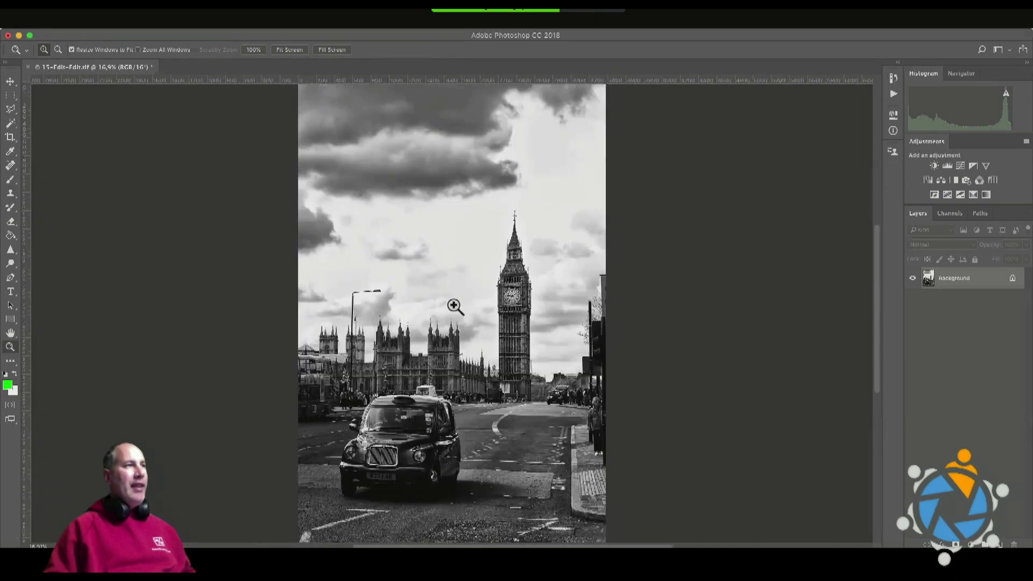
right_click(595, 311)
left_click(602, 312)
left_click_drag(584, 310, 596, 319)
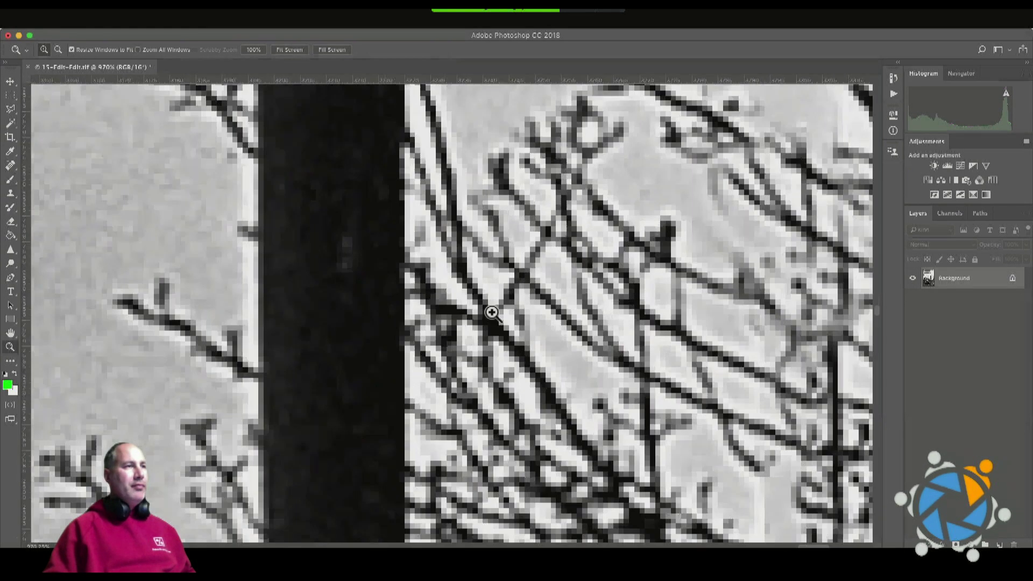
key("super+0")
left_click_drag(492, 312, 490, 312)
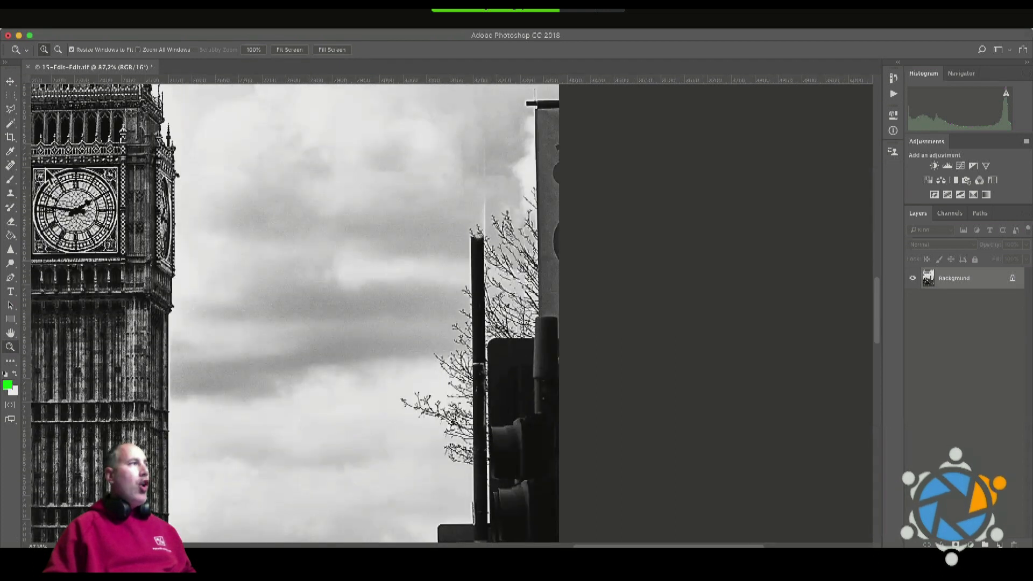
Remove the remaining thick lamp post above the traffic light with the Spot Healing Brush and heal leftover fragments beside the branches.
left_click(10, 167)
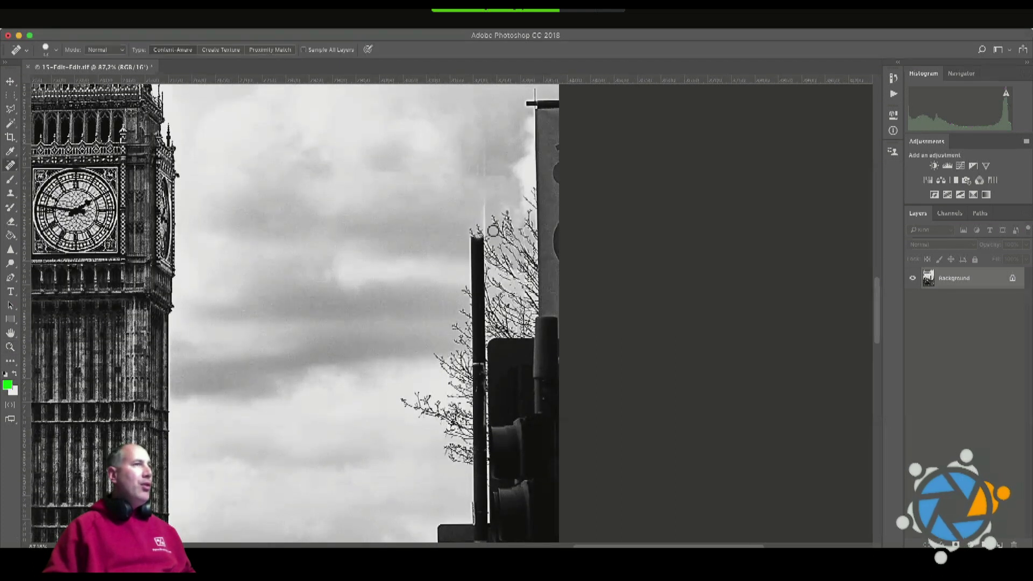
right_click(447, 233)
mouse_move(474, 251)
left_mouse_down()
mouse_move(477, 205)
mouse_move(473, 294)
left_mouse_up()
left_click(476, 208)
left_click_drag(478, 370, 477, 276)
mouse_move(479, 355)
left_mouse_down()
mouse_move(475, 290)
mouse_move(477, 371)
left_mouse_up()
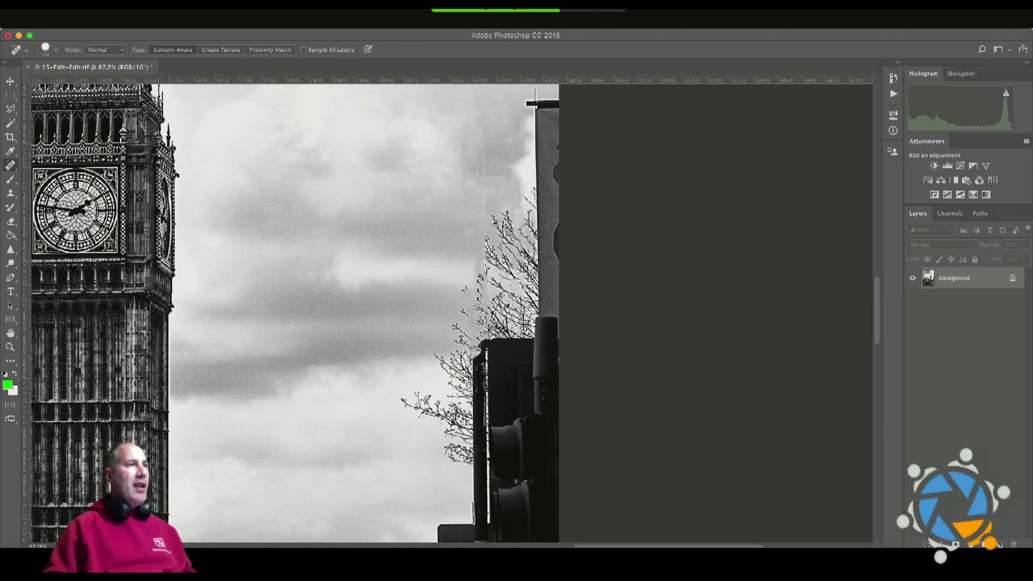
left_click(481, 278)
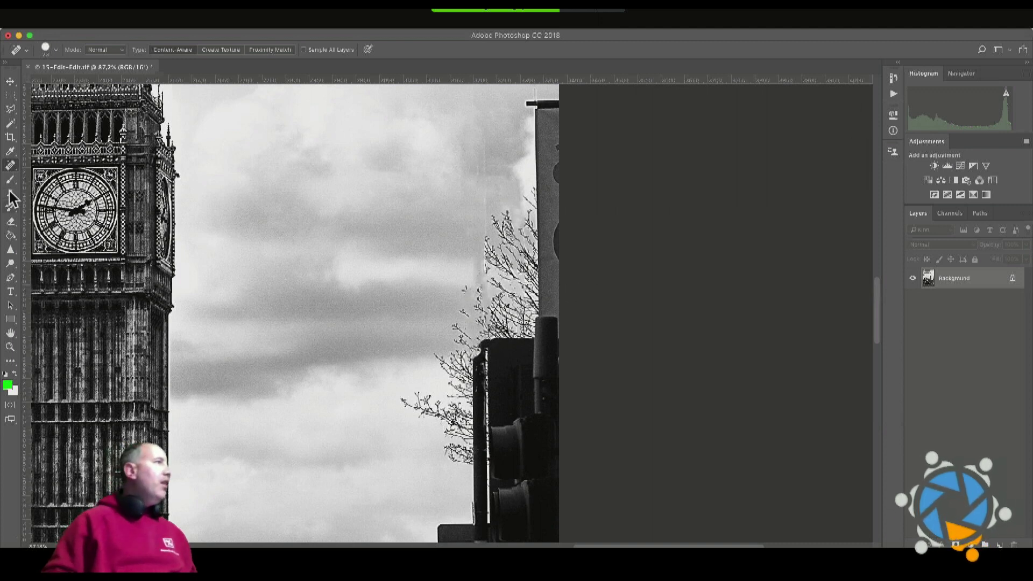
Clone clean sky with a soft brush at 0% hardness over the leftover marks and vertical streak beside and above the tree.
left_click(9, 208)
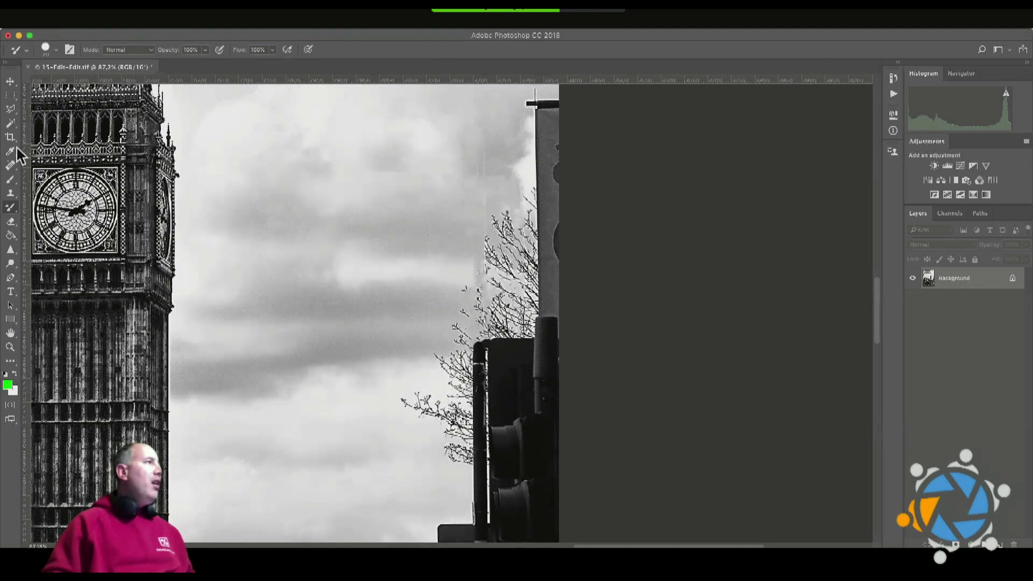
left_click(10, 193)
left_click(443, 280, "alt")
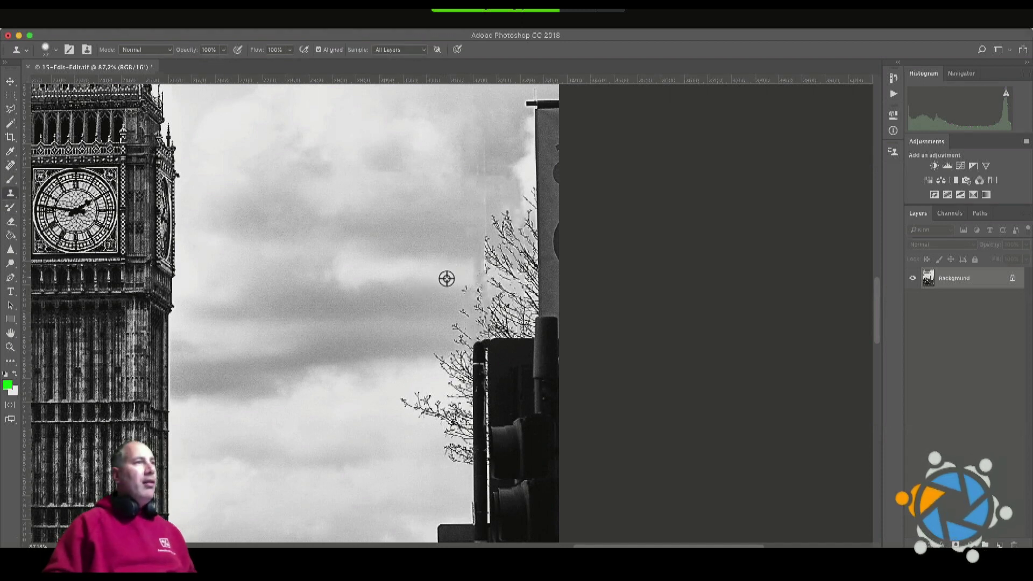
right_click(476, 280)
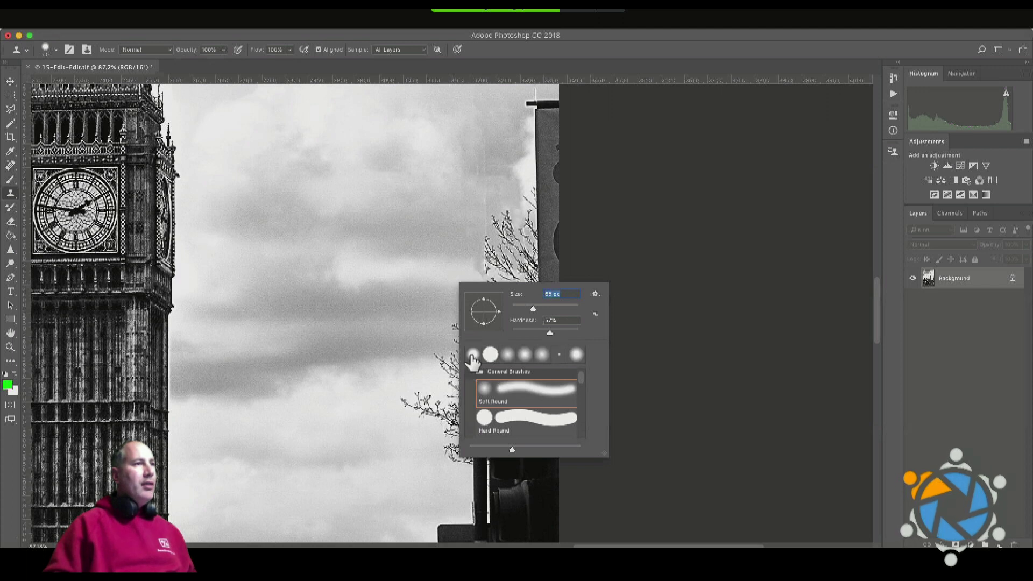
left_click(438, 282)
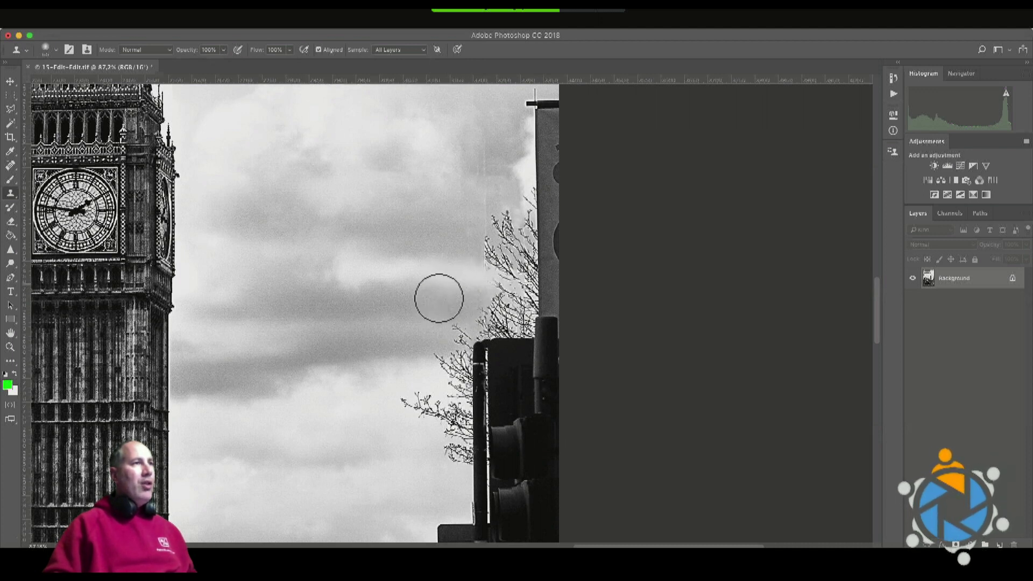
right_click(494, 327)
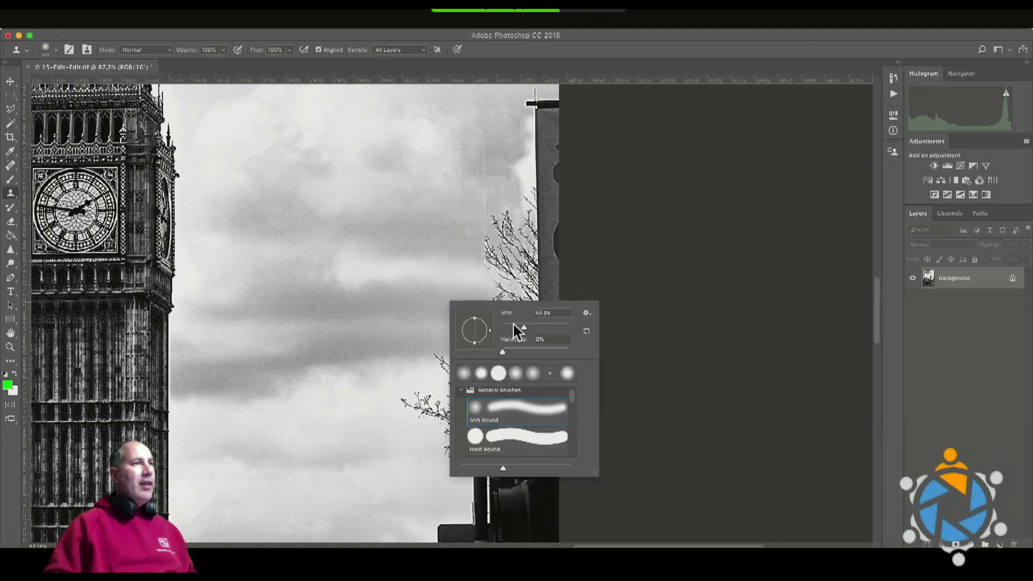
left_click(461, 265, "alt")
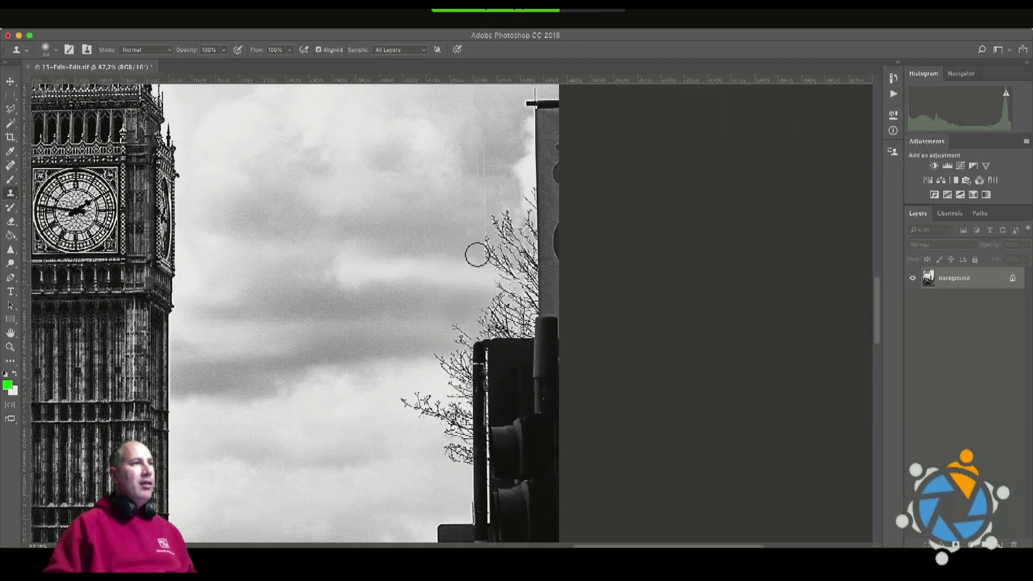
left_click_drag(484, 250, 484, 258)
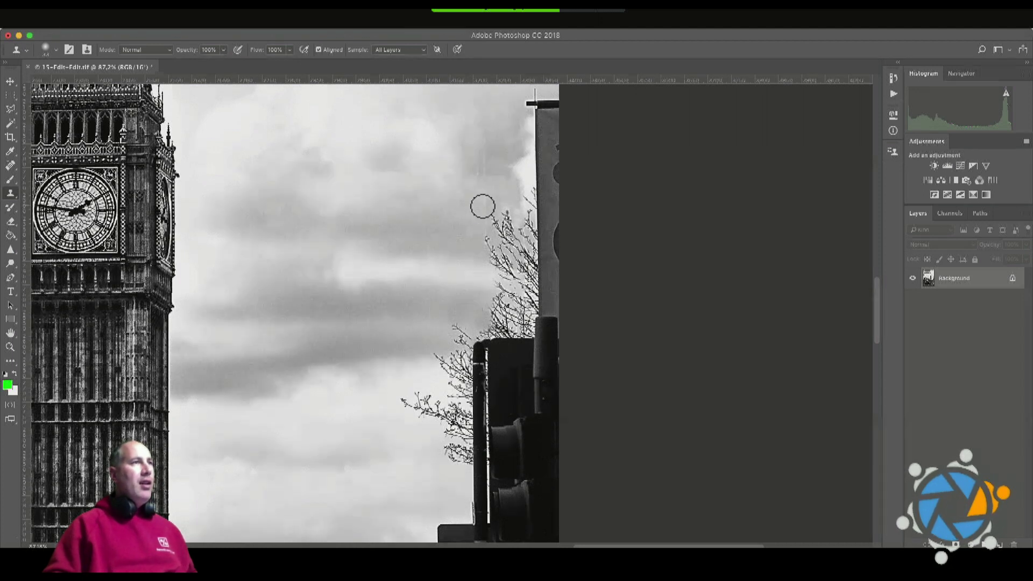
left_click_drag(486, 156, 488, 147)
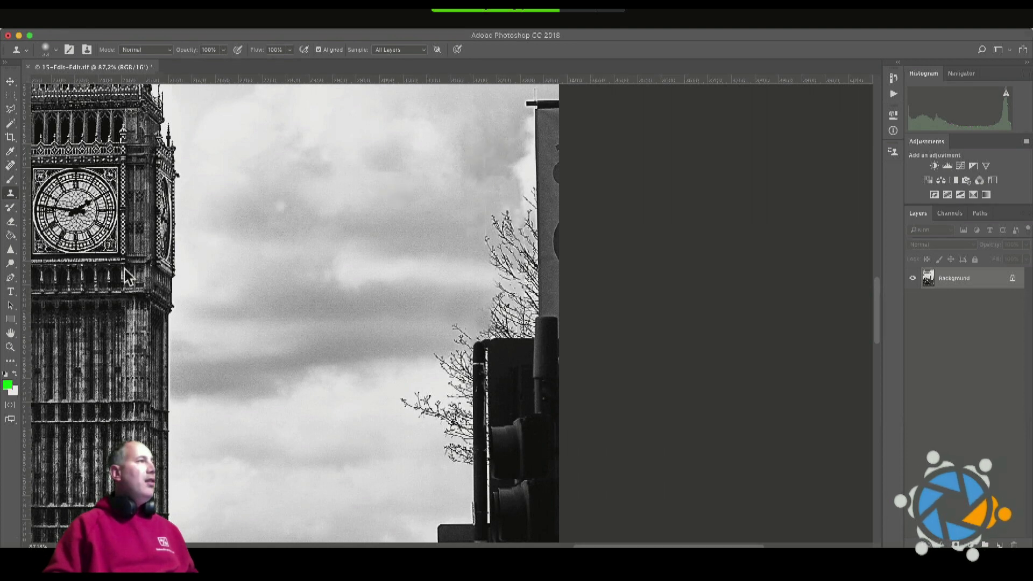
Heal away the street lamp in the sky near the Parliament buildings, down to the top of the flagged church tower.
key("super+0")
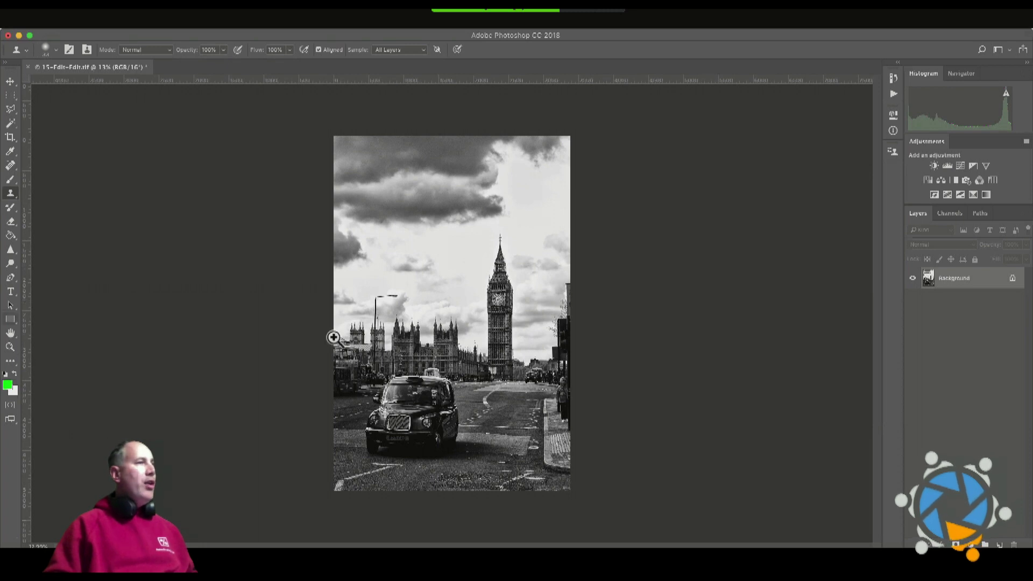
key("z")
left_click_drag(393, 295, 415, 305)
left_click_drag(338, 291, 335, 292)
mouse_move(442, 316)
left_mouse_down()
mouse_move(544, 323)
mouse_move(513, 306)
mouse_move(554, 302)
mouse_move(473, 307)
mouse_move(530, 305)
left_mouse_up()
left_click(11, 165)
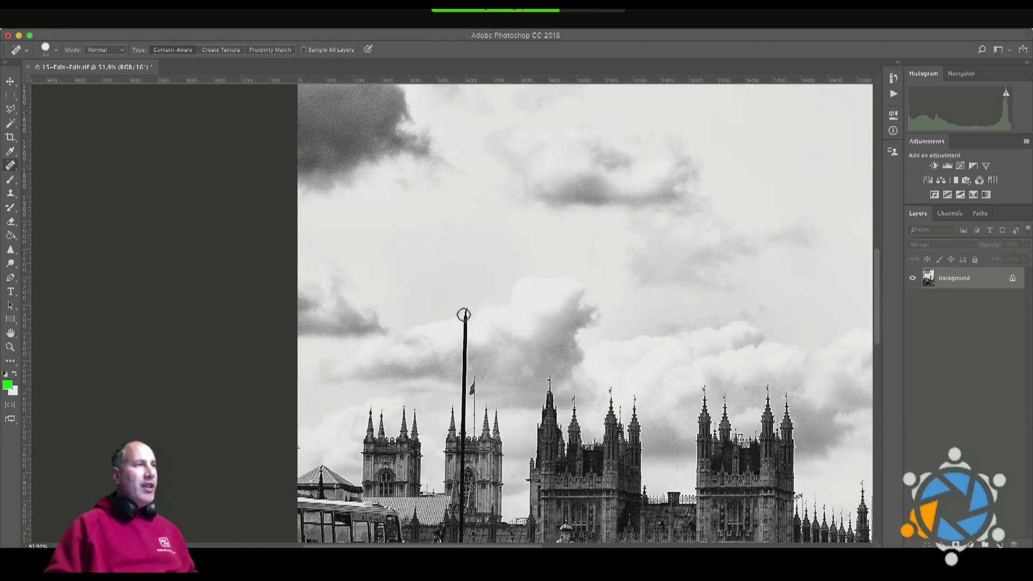
left_click_drag(468, 358, 469, 318)
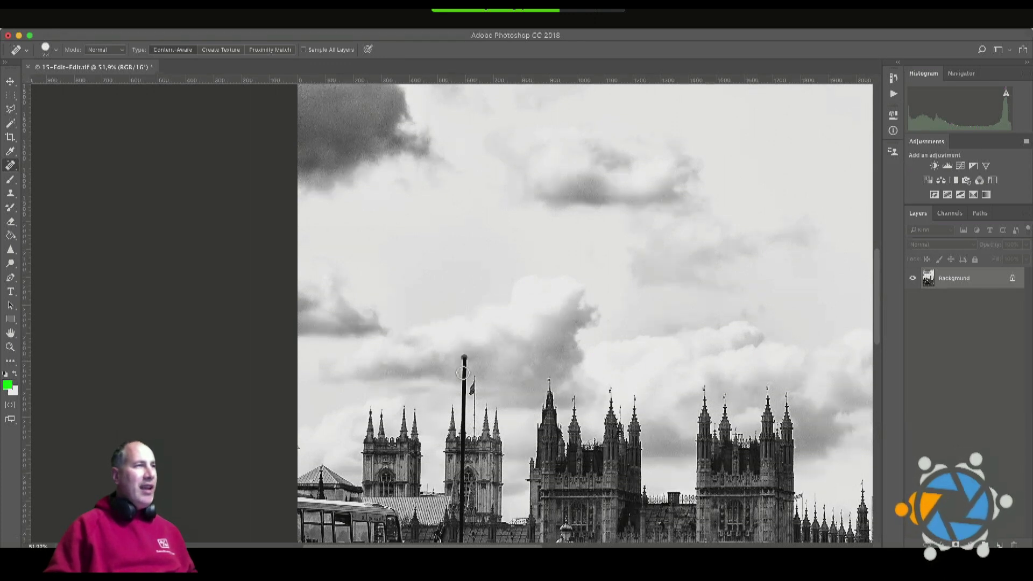
mouse_move(459, 375)
left_mouse_down()
mouse_move(465, 350)
mouse_move(461, 370)
left_mouse_up()
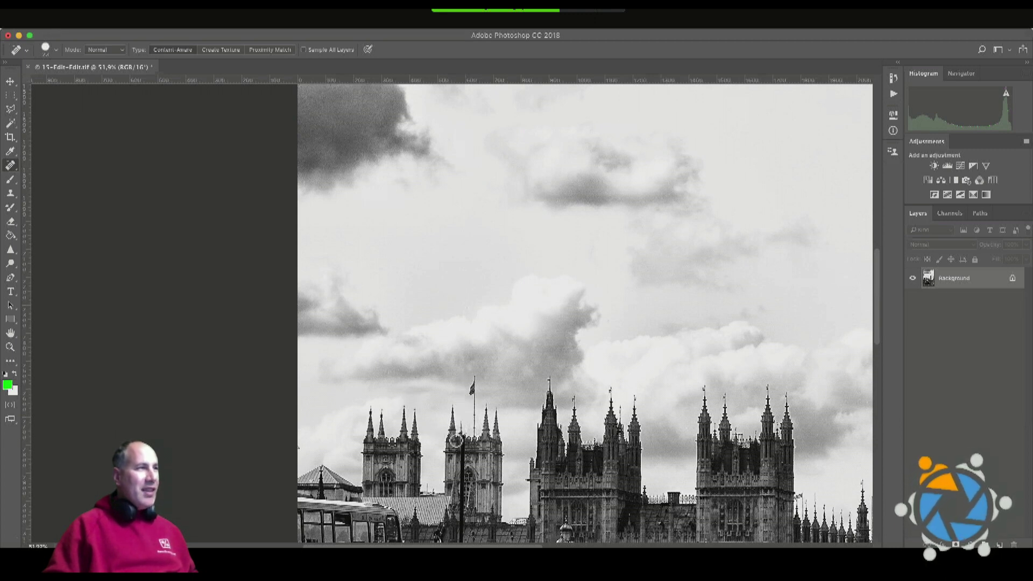
Clone tower stonework with a small soft brush over the lamp post, from the flagged tower's parapet down to its window arch.
left_click(10, 347)
left_click_drag(473, 457, 490, 475)
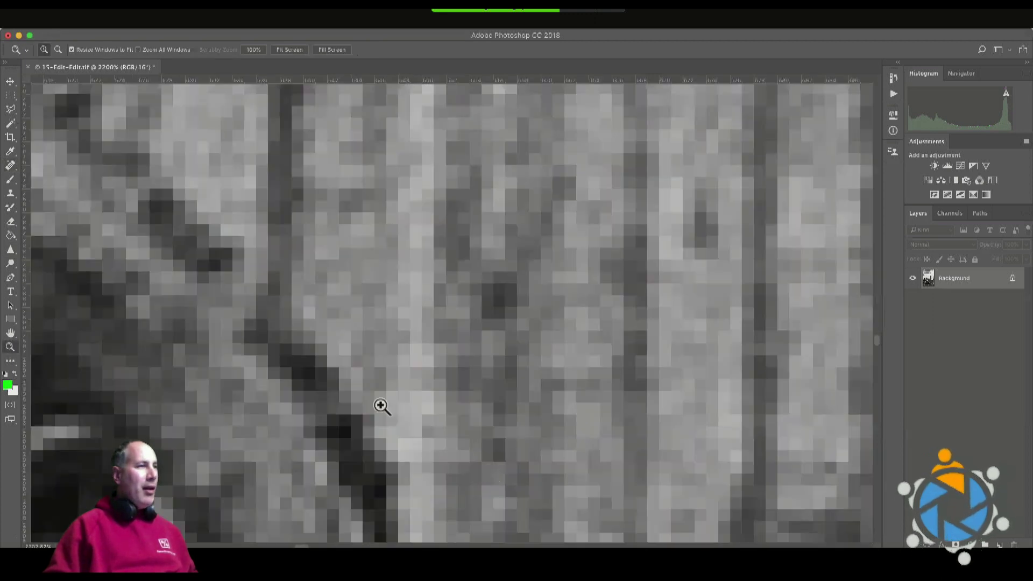
left_click(362, 390)
left_click(359, 389, "alt")
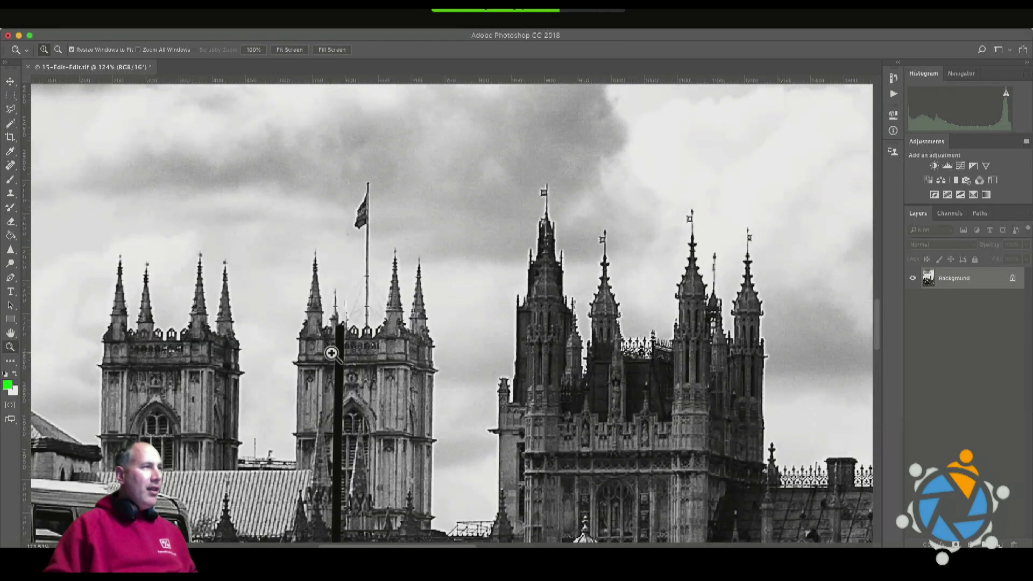
left_click(331, 353)
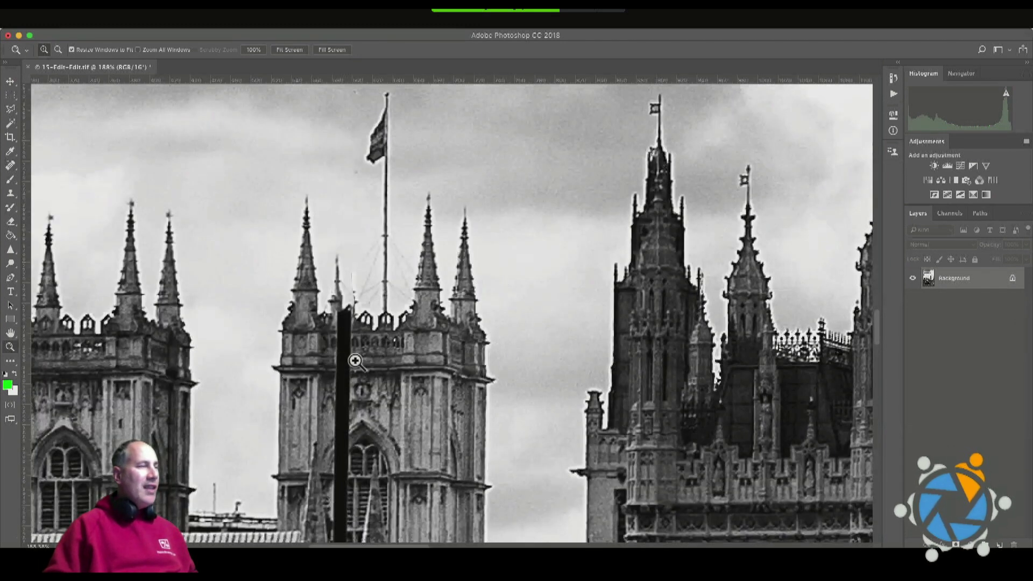
left_click(10, 193)
right_click(421, 389)
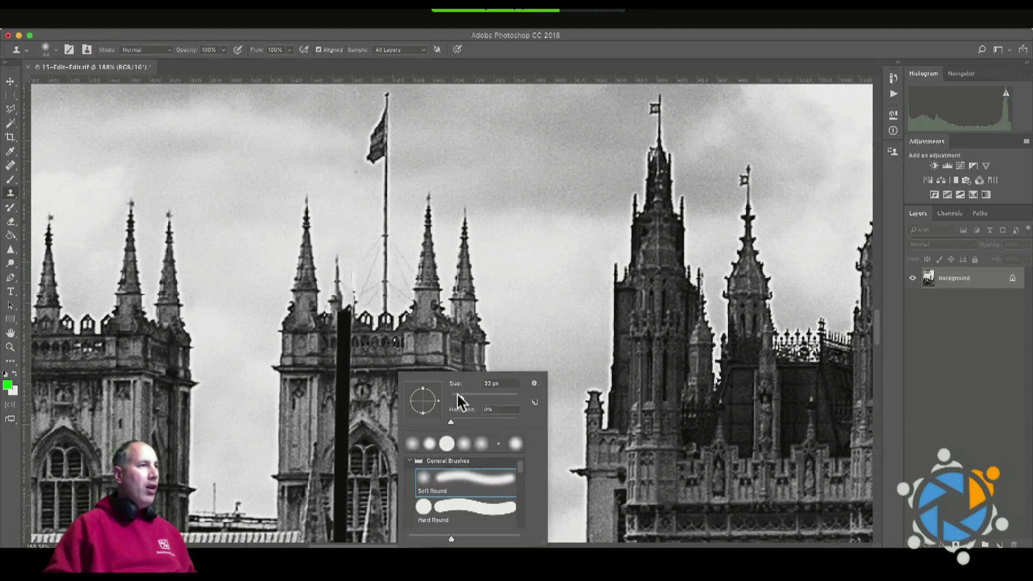
key("Escape")
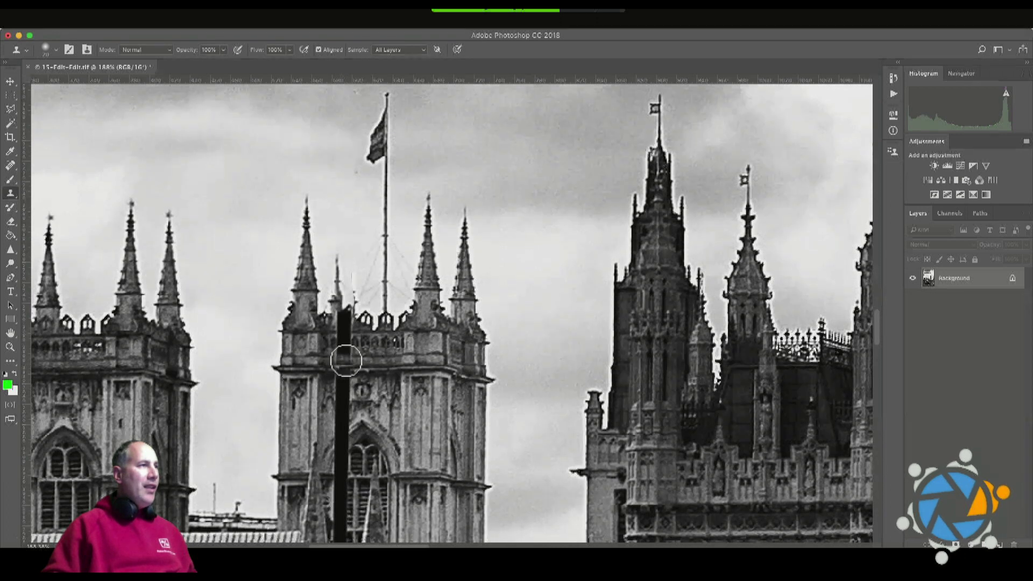
mouse_move(347, 336)
left_mouse_down()
mouse_move(344, 322)
mouse_move(358, 345)
mouse_move(321, 327)
mouse_move(339, 320)
left_mouse_up()
mouse_move(334, 378)
left_mouse_down()
mouse_move(382, 383)
mouse_move(345, 381)
mouse_move(344, 393)
mouse_move(347, 406)
mouse_move(387, 425)
left_mouse_up()
left_click_drag(400, 348, 412, 307)
mouse_move(363, 311)
left_mouse_down()
mouse_move(361, 334)
mouse_move(404, 312)
left_mouse_up()
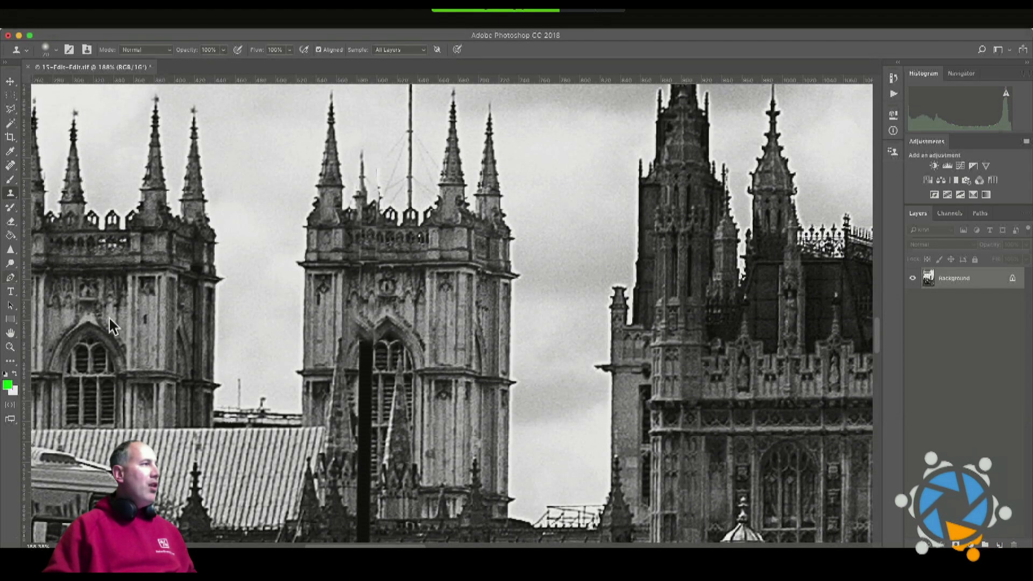
Roll back the latest Clone Stamp strokes on the church tower to an earlier history state.
left_click_drag(893, 115, 886, 81)
left_click(894, 77)
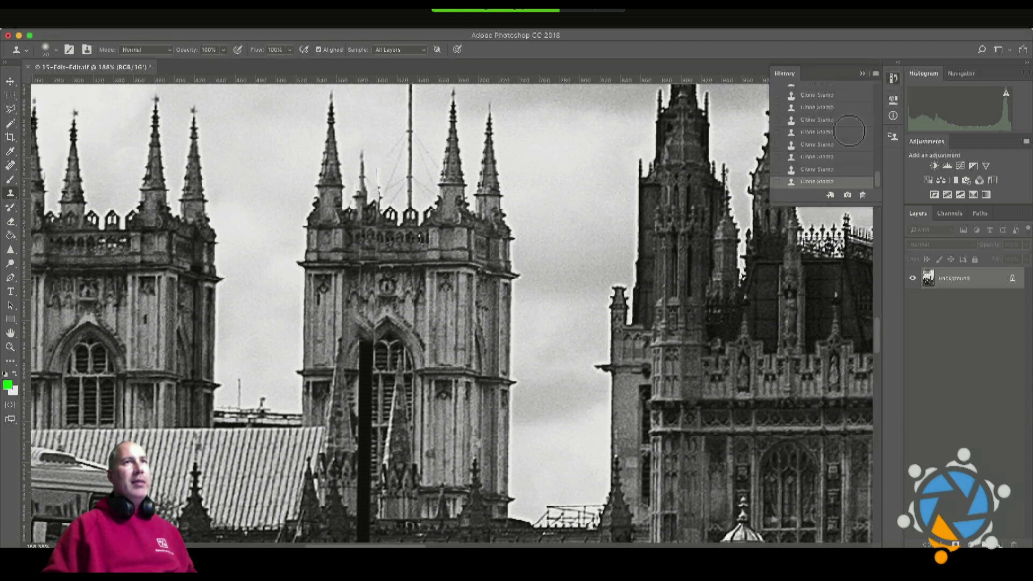
left_click(822, 169)
left_click(827, 157)
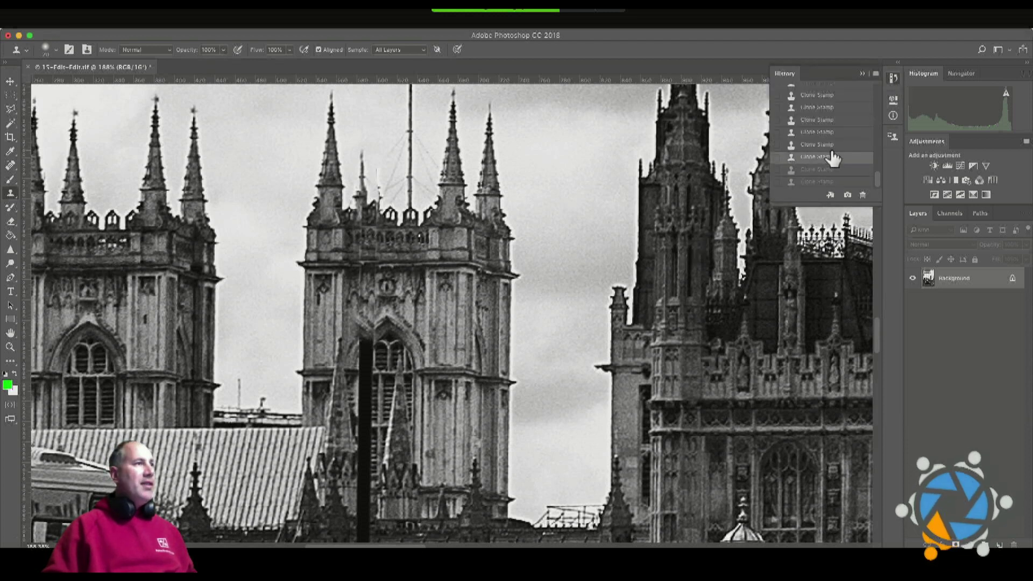
left_click(830, 146)
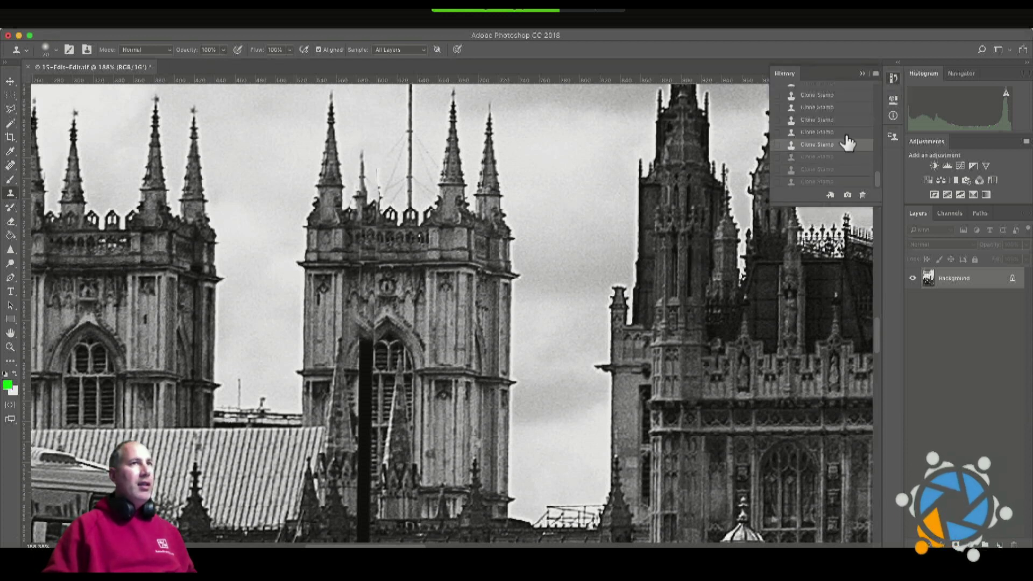
left_click(844, 132)
left_click(852, 122)
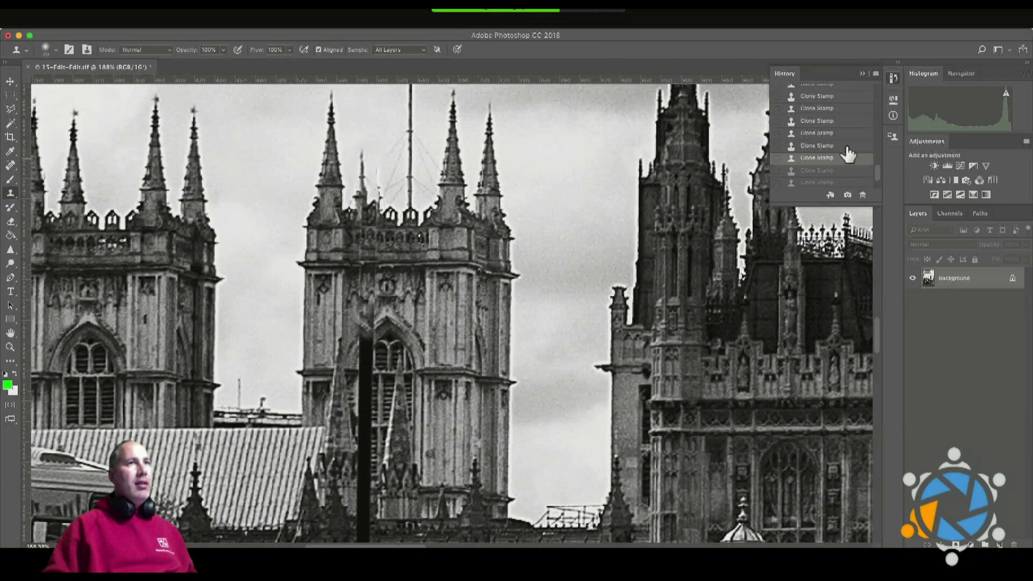
left_click(852, 145)
left_click(854, 133)
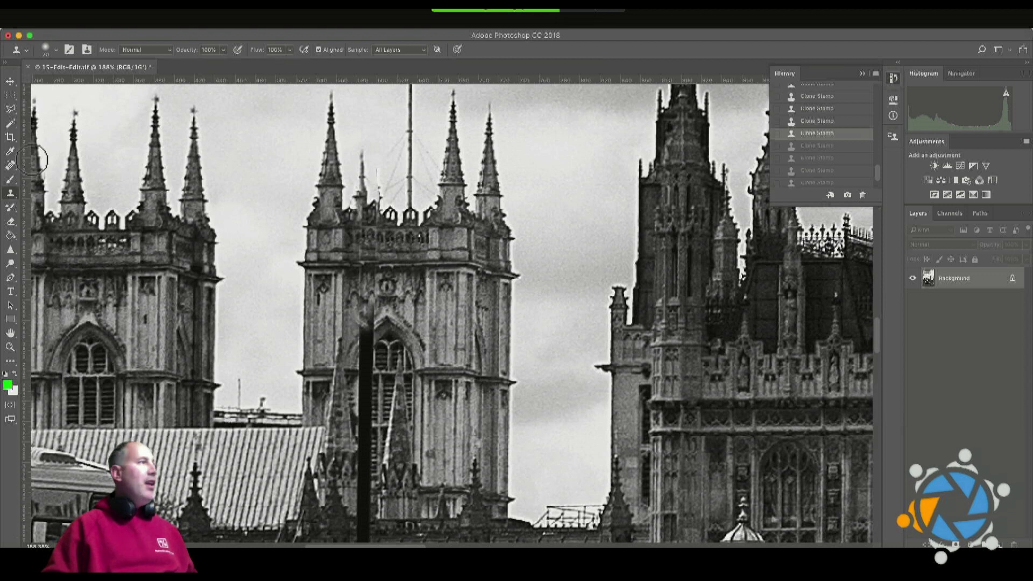
Heal away the upper part of the dark lamp post over the tower's window arch with a smaller Spot Healing Brush.
left_click(10, 167)
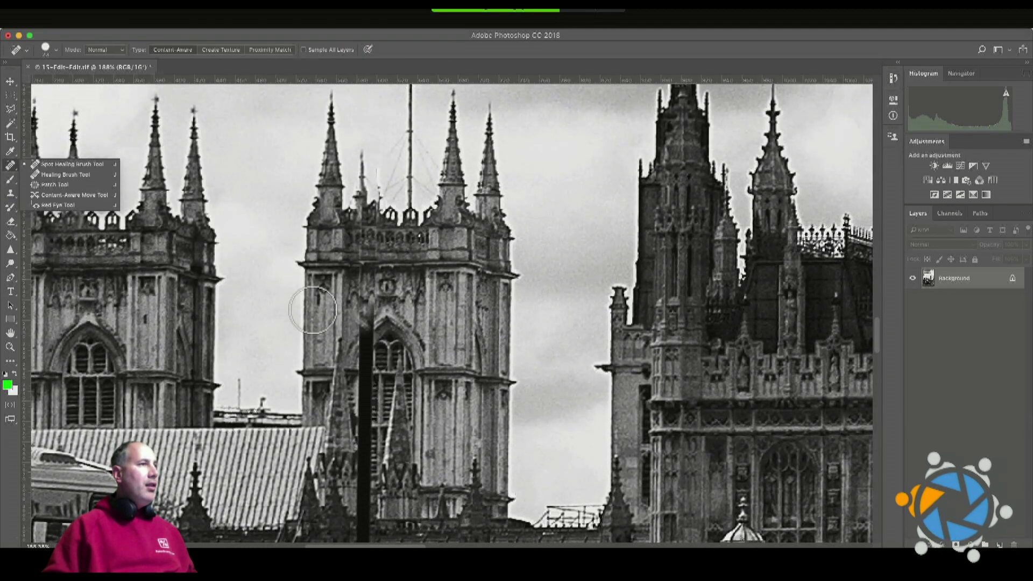
left_click(432, 354)
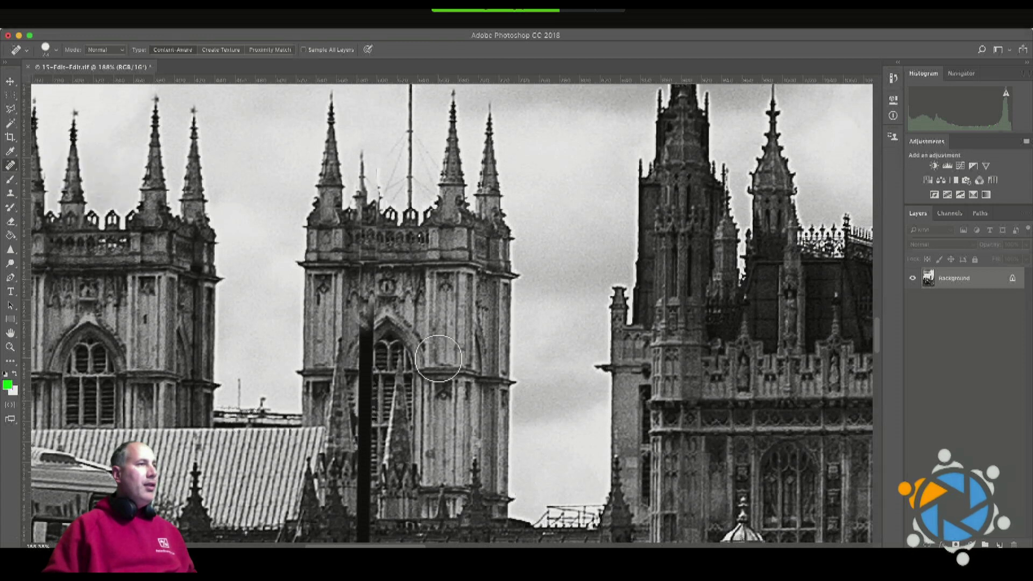
right_click(422, 338)
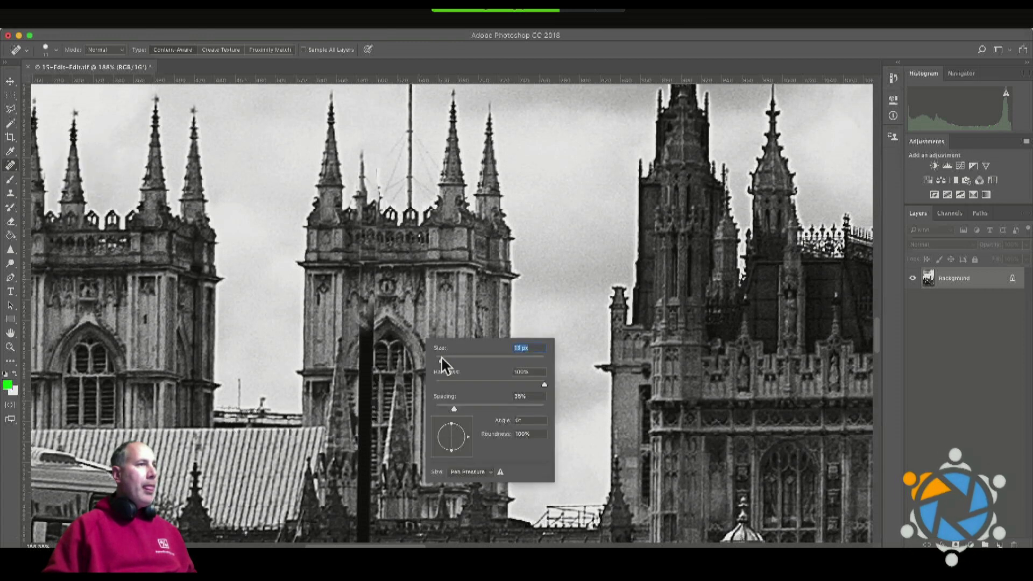
left_click(364, 339)
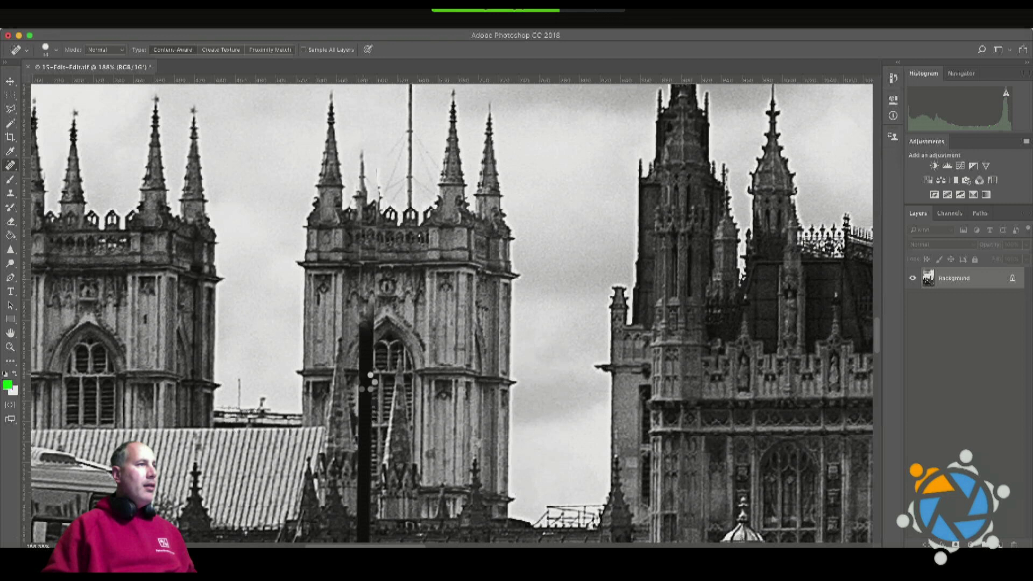
mouse_move(364, 323)
left_mouse_down()
mouse_move(364, 371)
mouse_move(372, 324)
mouse_move(366, 332)
left_mouse_up()
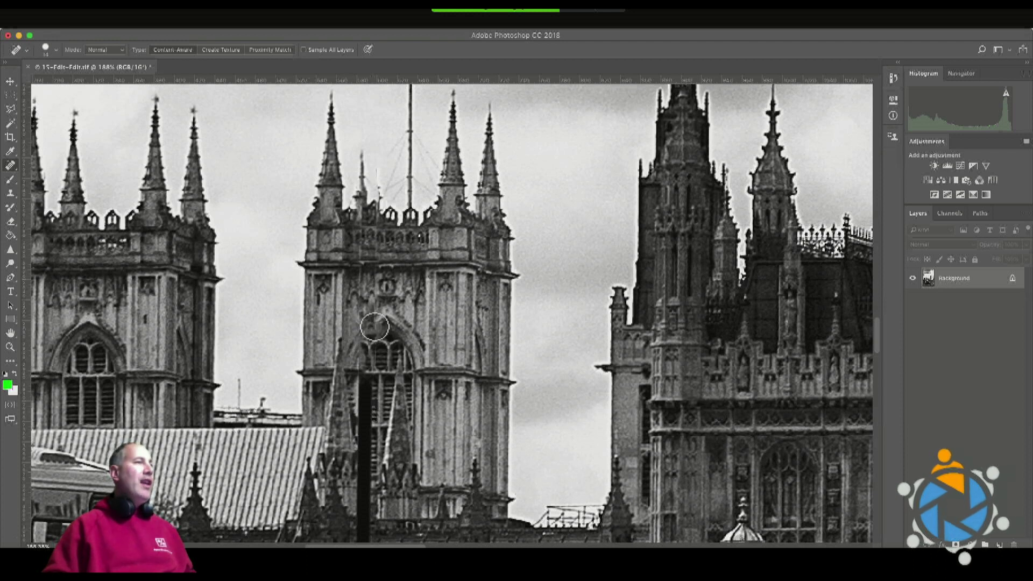
left_click(369, 311)
left_click(368, 318)
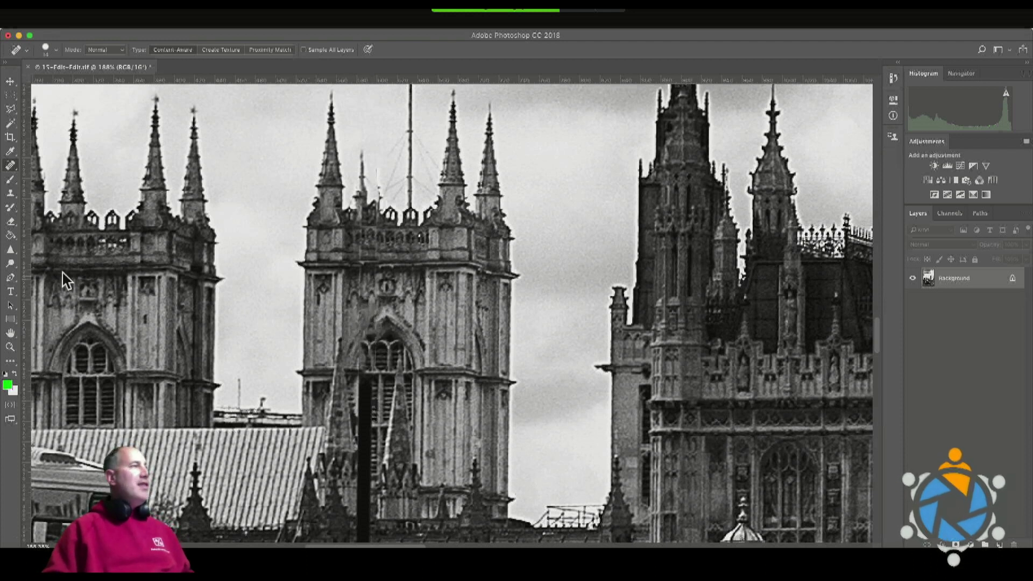
Fit the whole photo in view, save the retouched file and switch to Lightroom Classic.
left_click(11, 347)
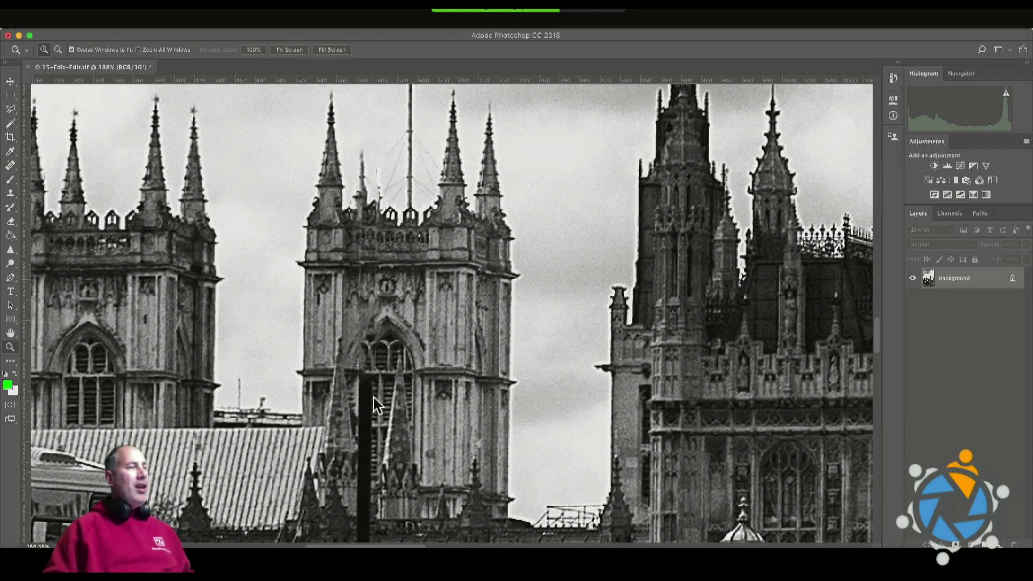
right_click(373, 398)
left_click(384, 399)
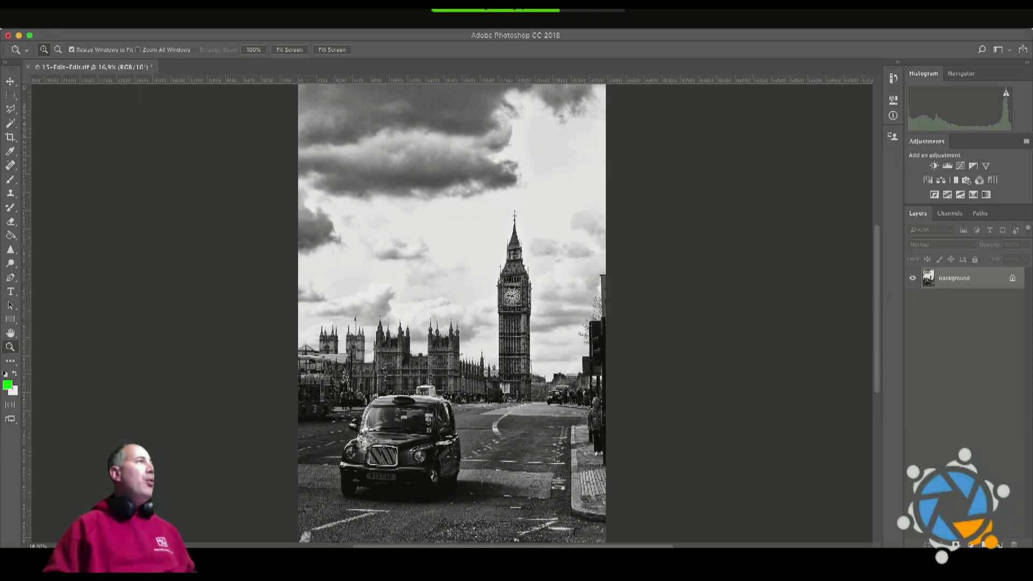
left_click(105, 30)
left_click(107, 123)
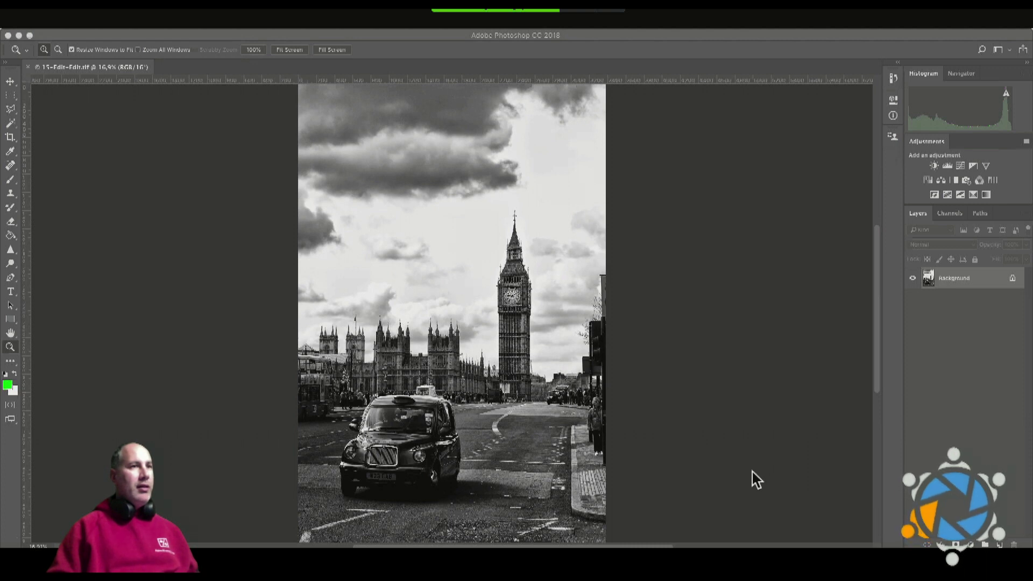
key("super+Tab")
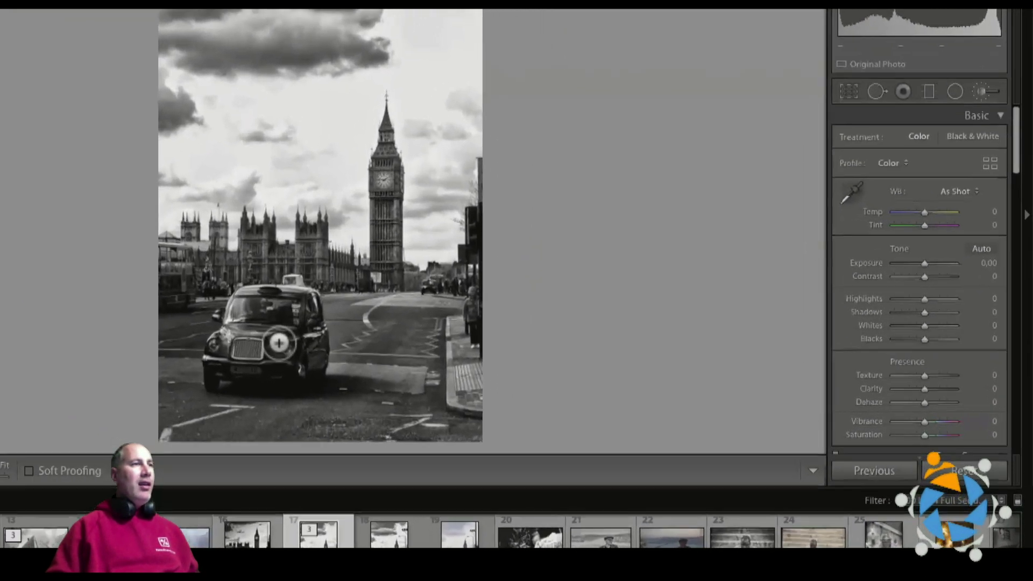
Brush a local adjustment over the taxi with Clarity 61, Contrast 32 and Highlights −100.
key("k")
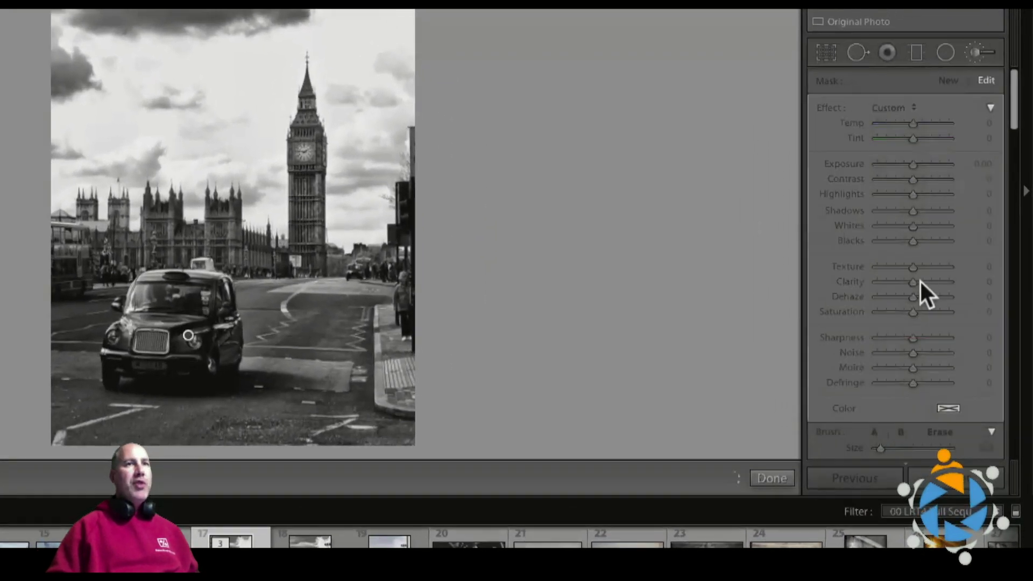
left_click(934, 279)
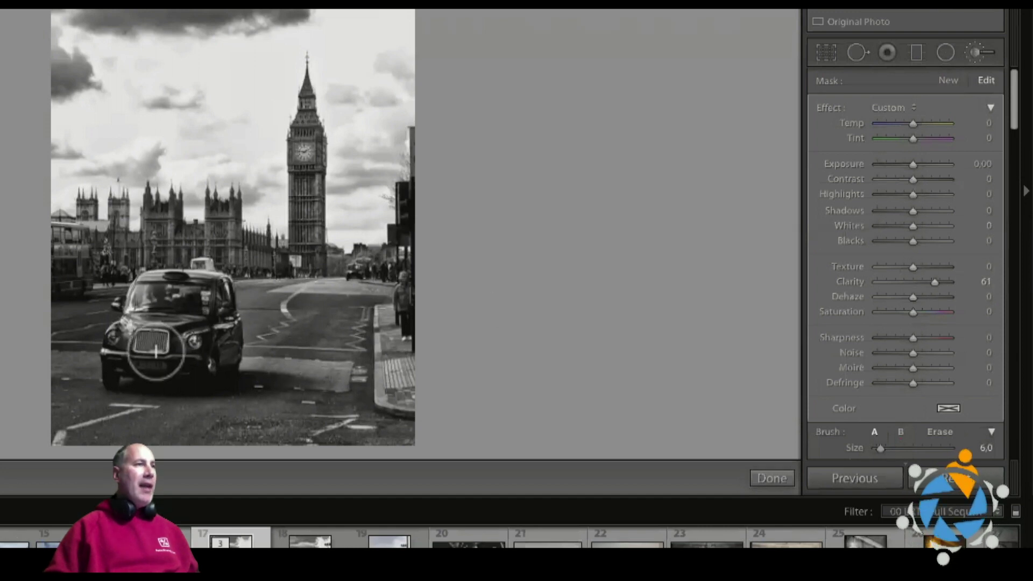
left_click(924, 178)
left_click_drag(903, 193, 877, 195)
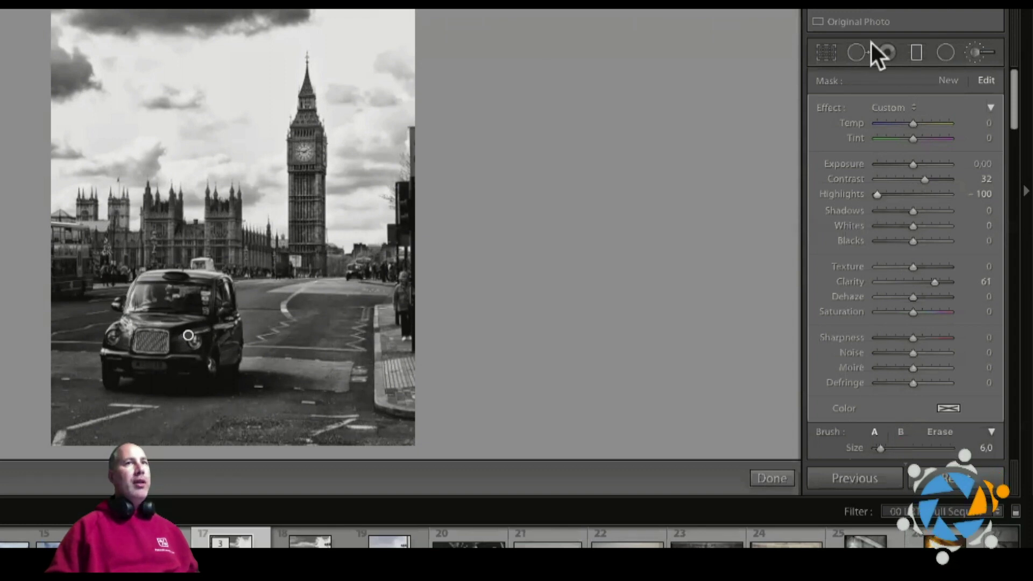
Add a graduated filter over the sky down to the horizon with Contrast 42, Texture 60 and Exposure −0.74.
left_click(917, 52)
left_click_drag(72, 167, 54, 258)
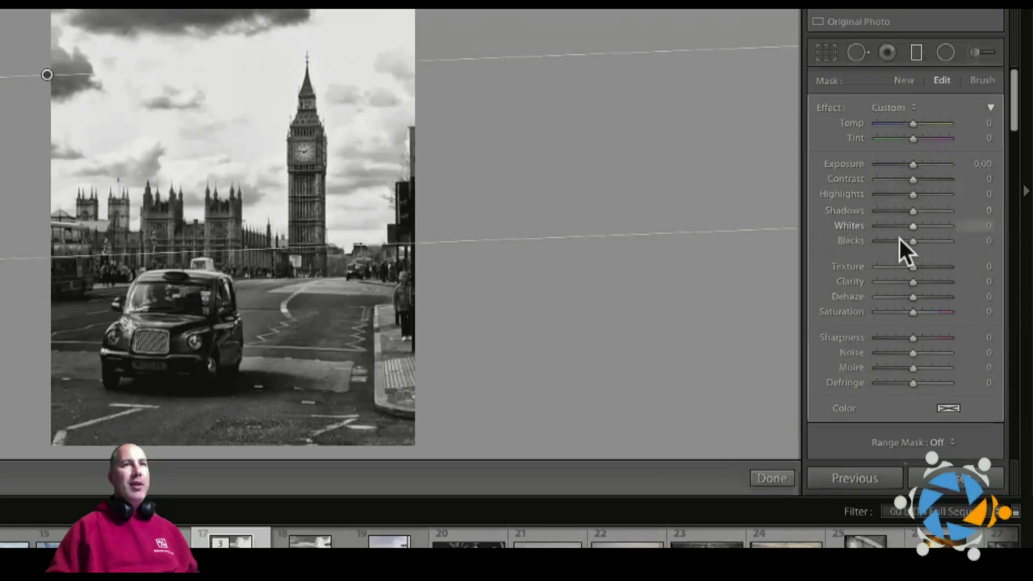
left_click(928, 177)
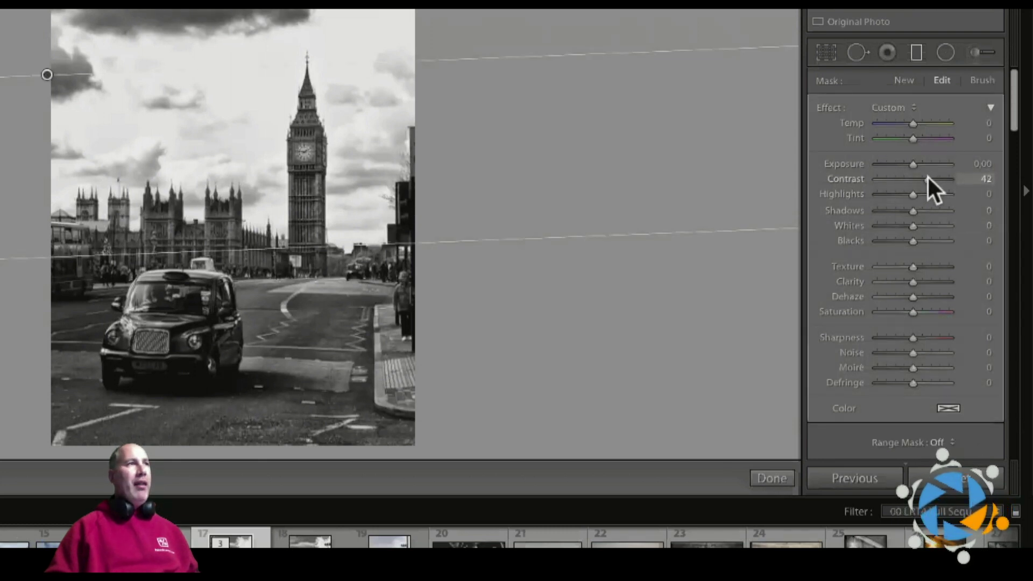
left_click_drag(912, 265, 935, 264)
left_click_drag(913, 164, 904, 164)
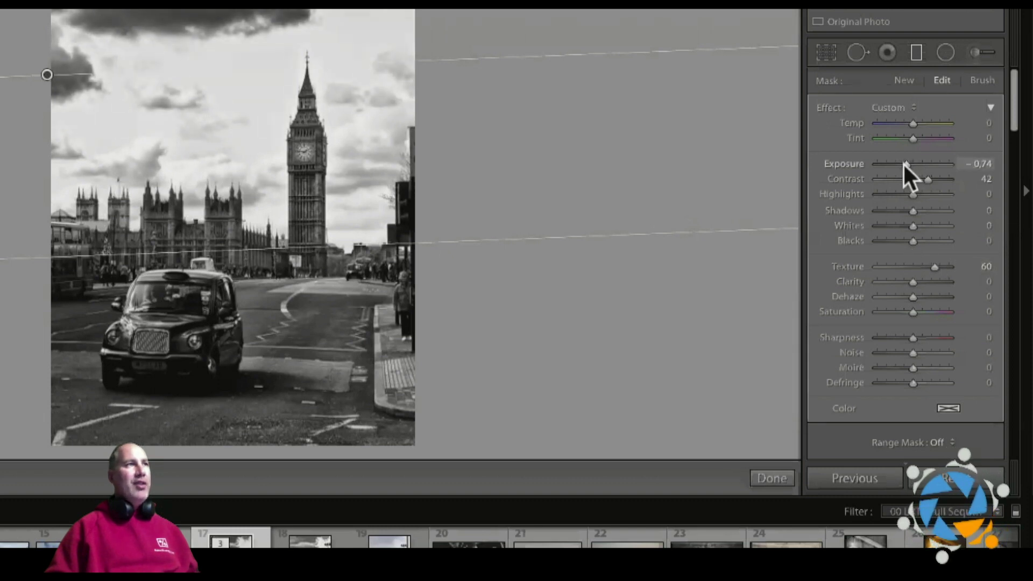
left_click(916, 52)
left_click(415, 141)
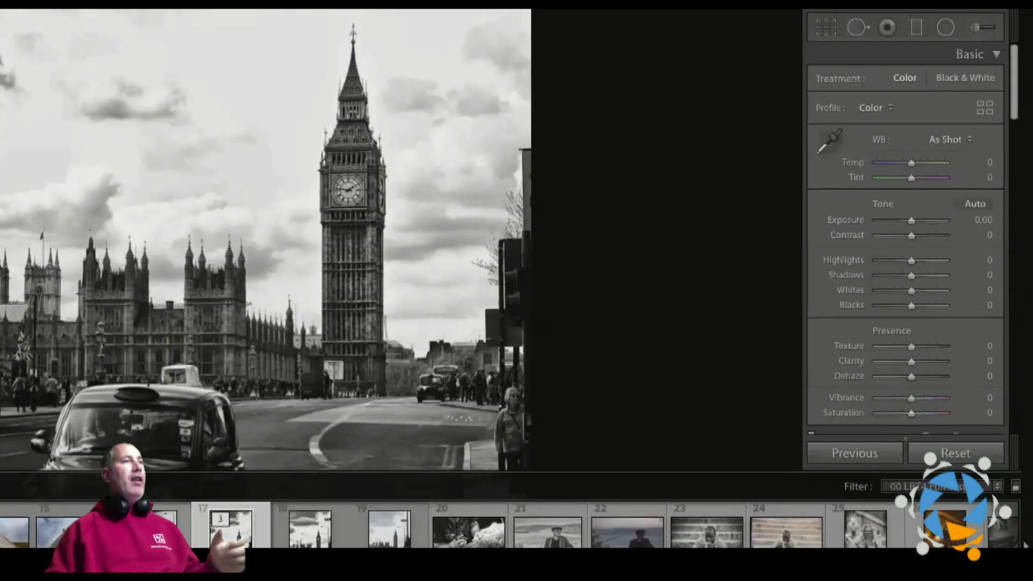
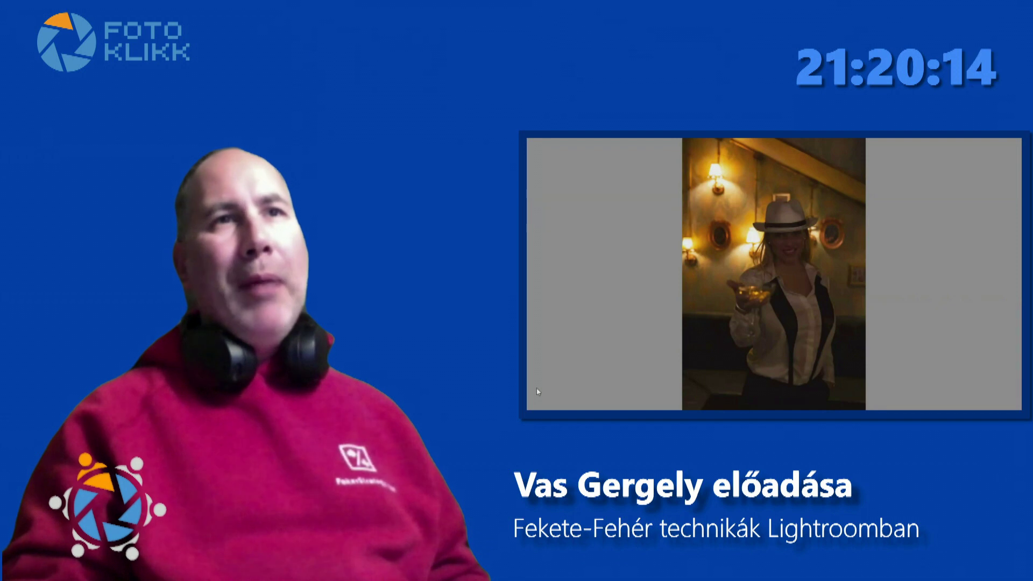
Brighten the portrait of the woman in the hat with Exposure +0.70 and Shadows +86.
key("Escape")
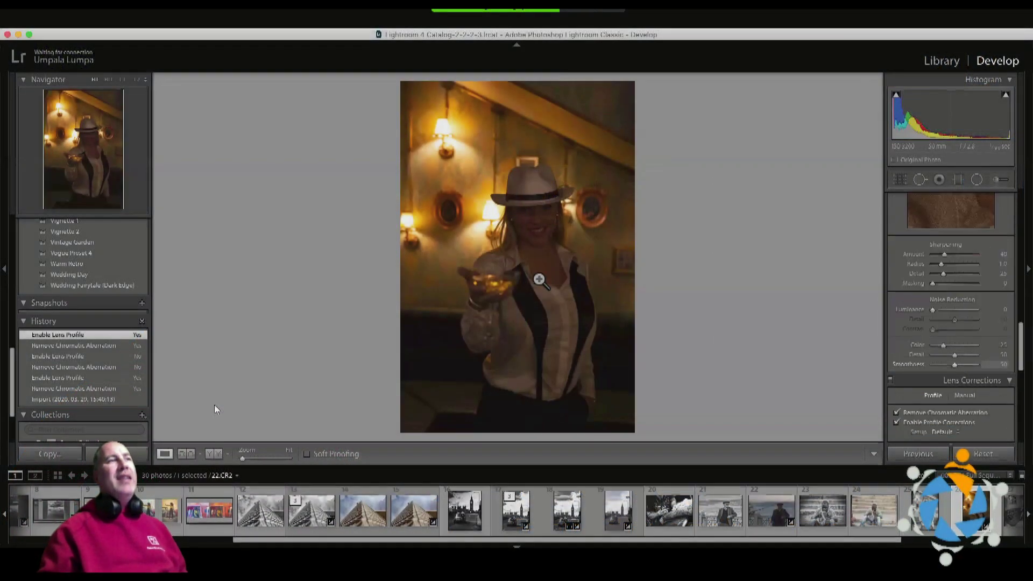
scroll(969, 279, "up", 2)
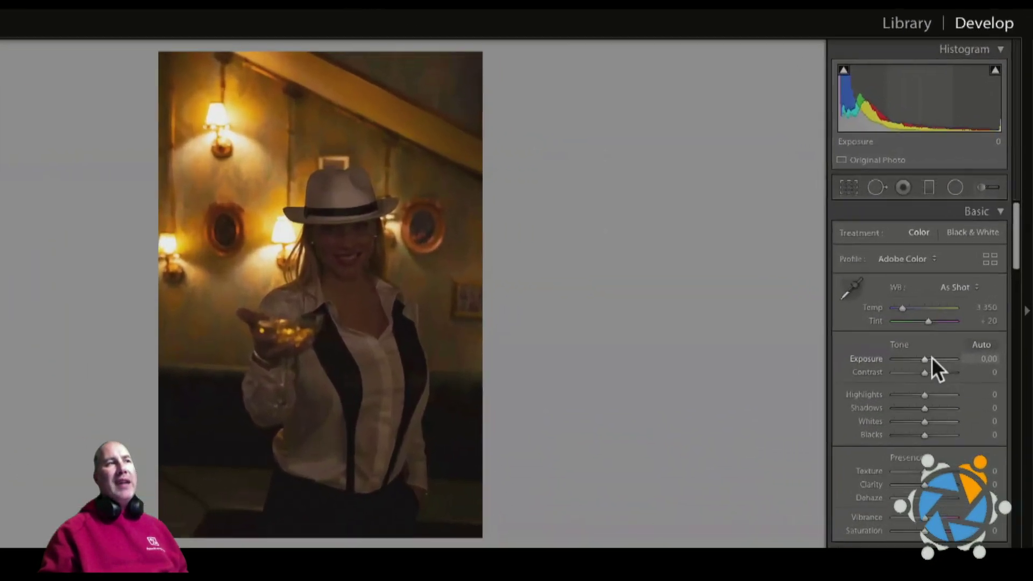
left_click_drag(950, 311, 957, 311)
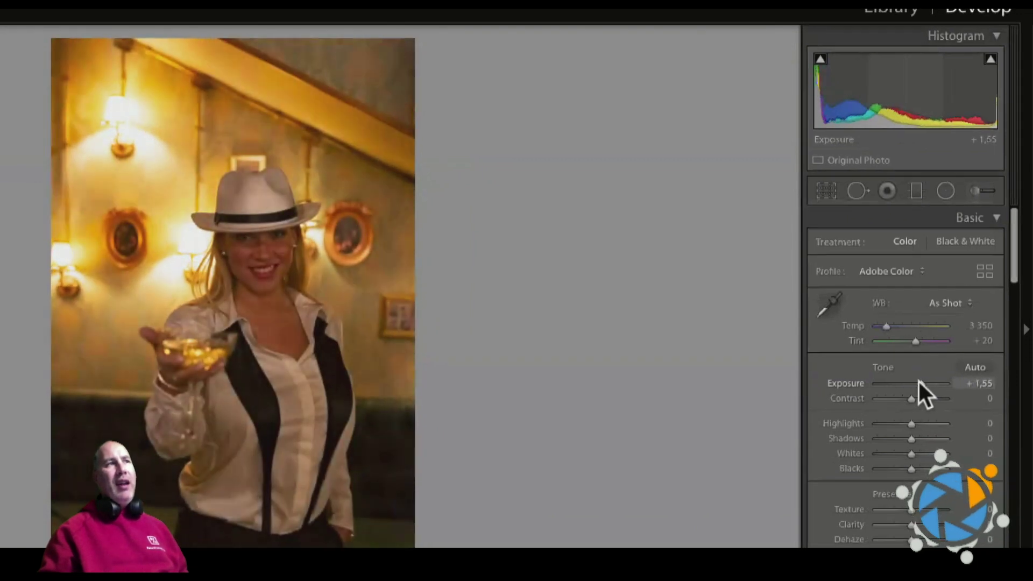
left_click_drag(917, 379, 914, 379)
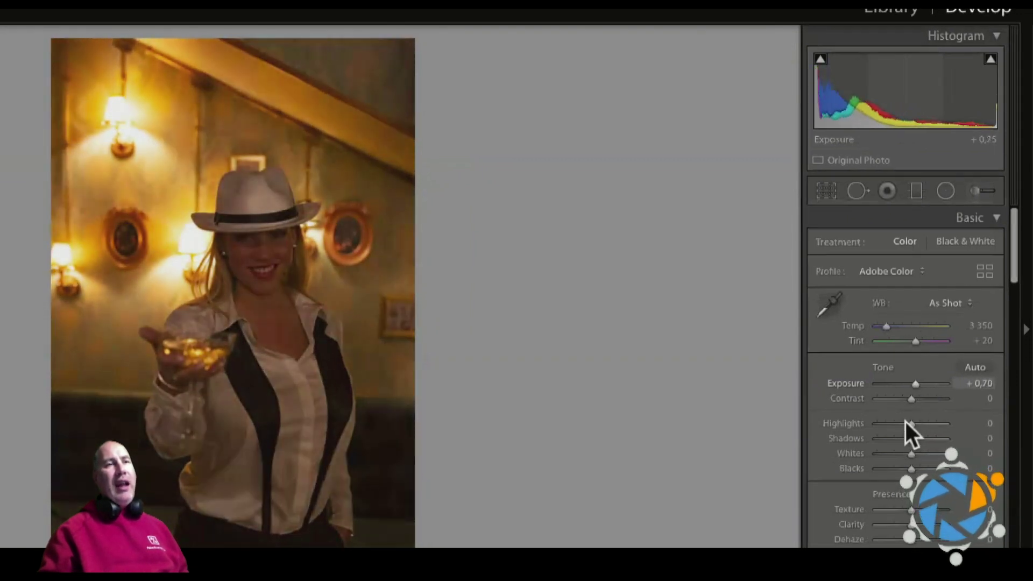
left_click_drag(910, 439, 940, 437)
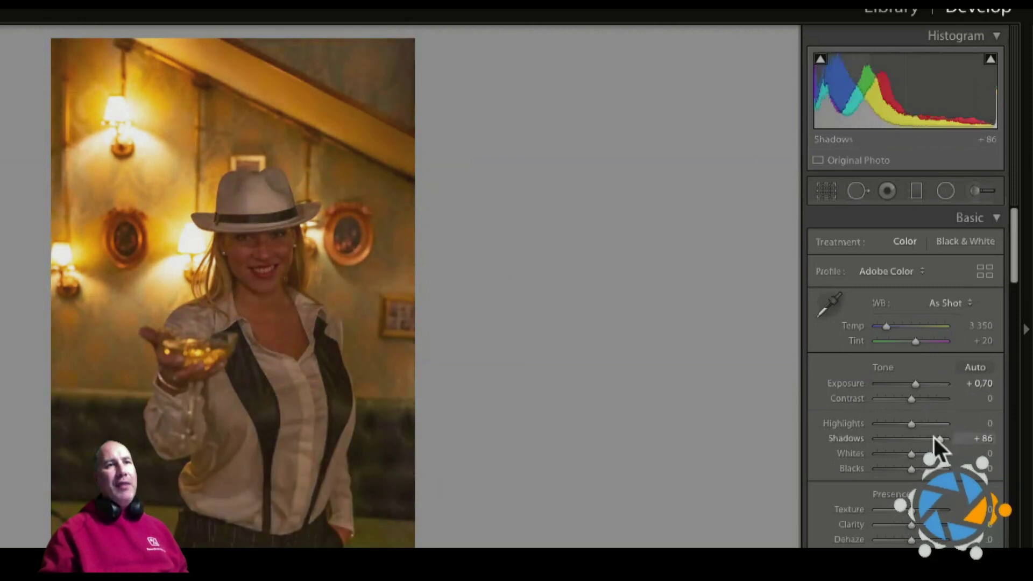
Set the portrait's sharpening Amount to 46 and Radius to 2.2, and its luminance noise reduction to 28.
scroll(933, 436, "down", 15)
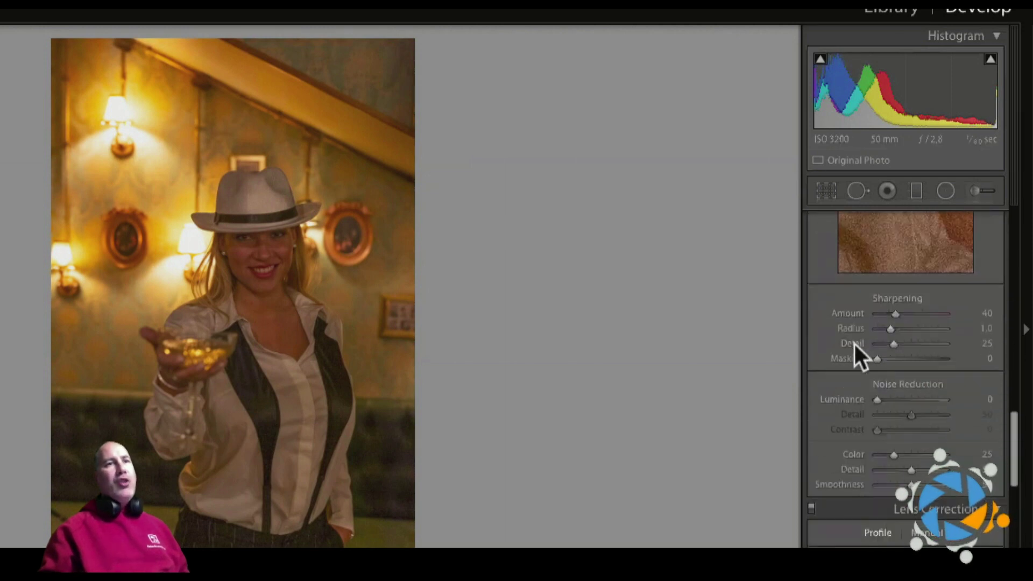
left_click_drag(896, 310, 898, 308)
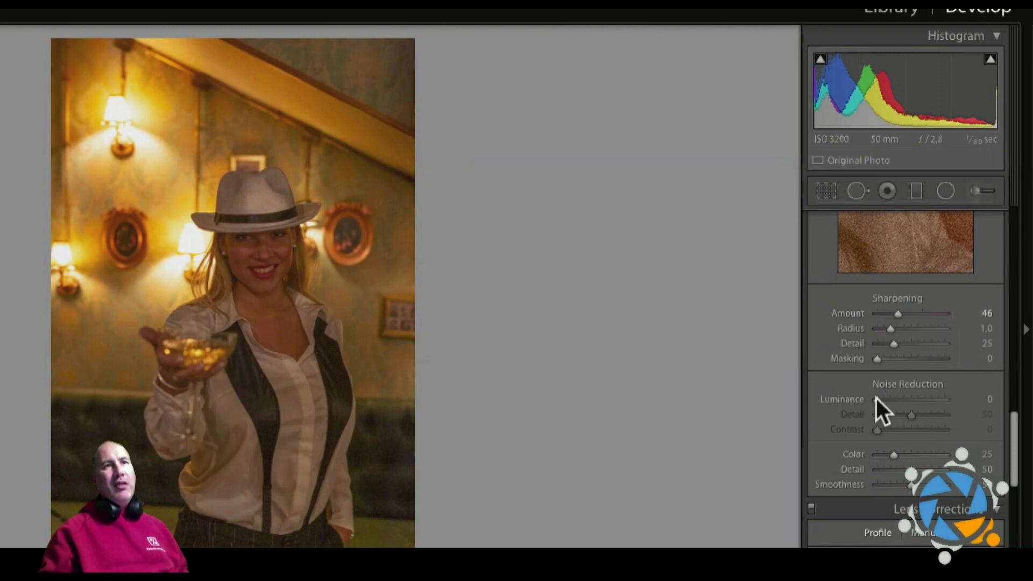
left_click_drag(888, 399, 895, 396)
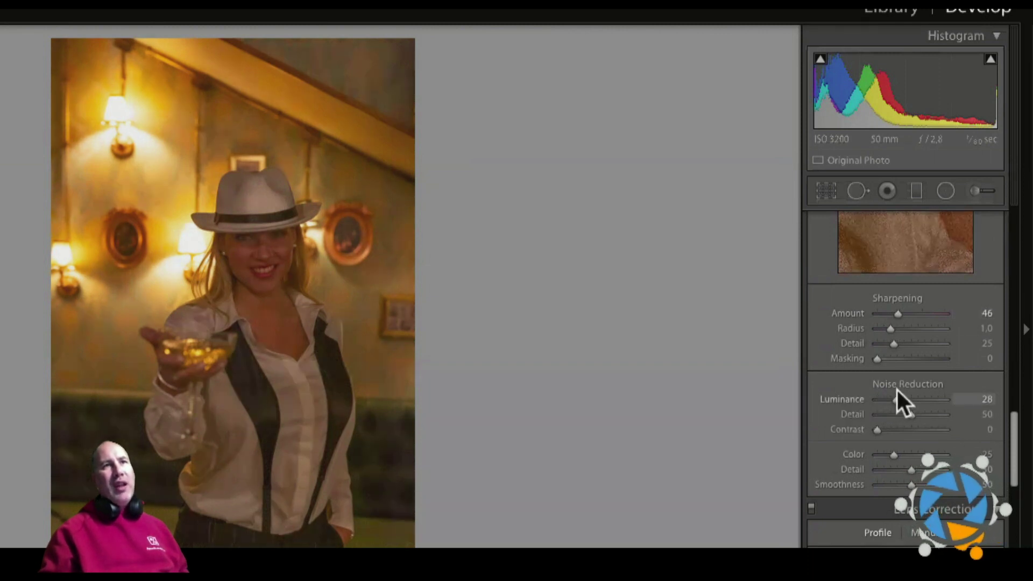
left_click(924, 329)
scroll(945, 285, "up", 1)
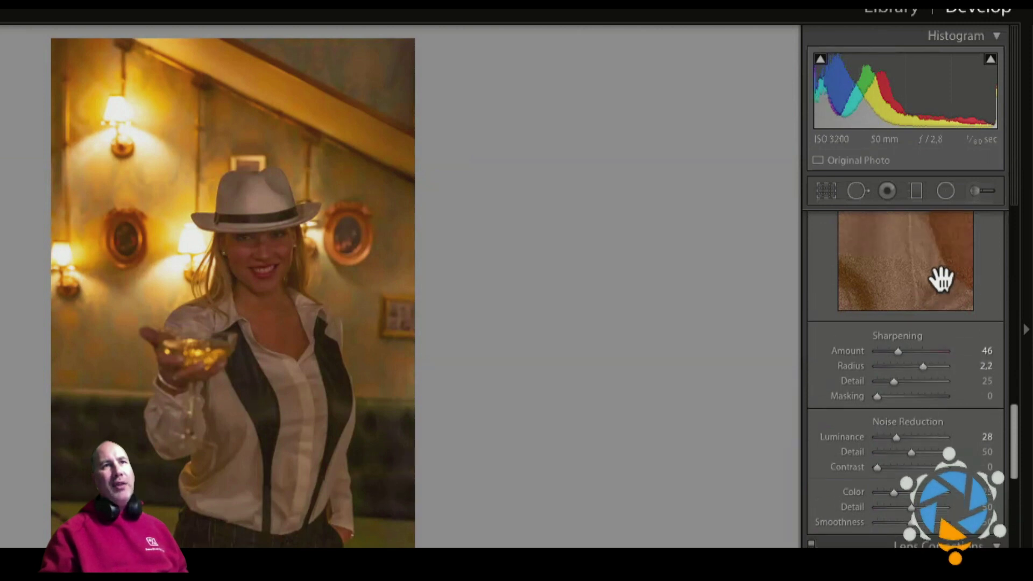
scroll(942, 278, "up", 1)
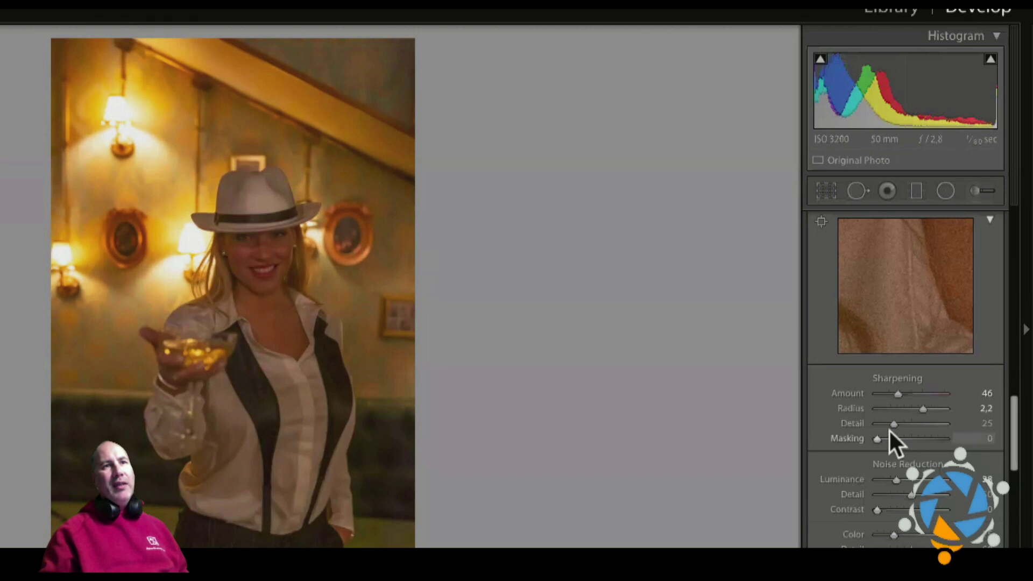
Set the sharpening Detail to 33 and bring luminance noise reduction down to 0.
left_click_drag(894, 423, 871, 423)
left_click(898, 419)
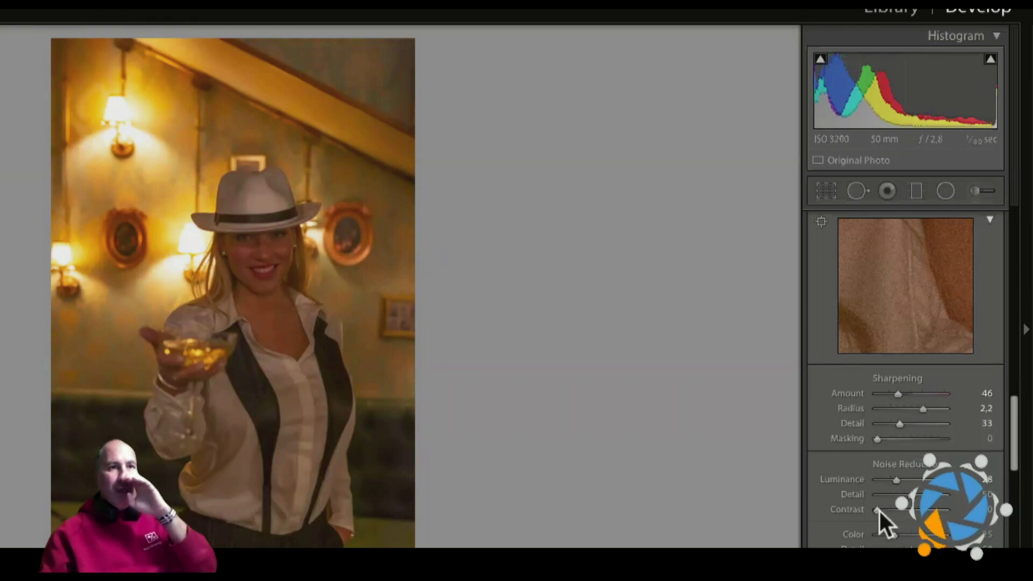
left_click_drag(899, 479, 852, 479)
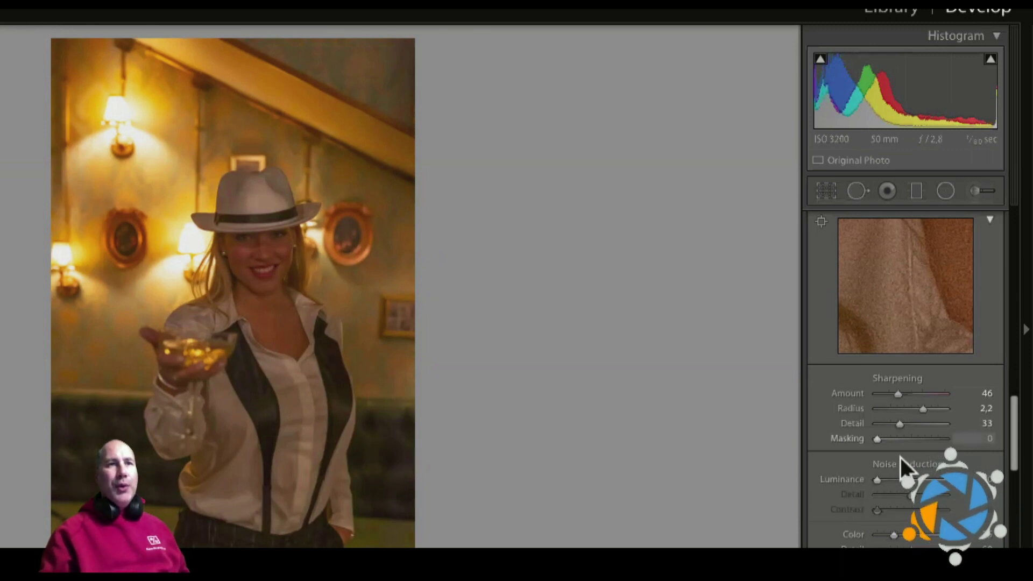
Set the hat portrait's luminance noise reduction to 39 and view the finished black-and-white reference version for comparison.
left_click(903, 479)
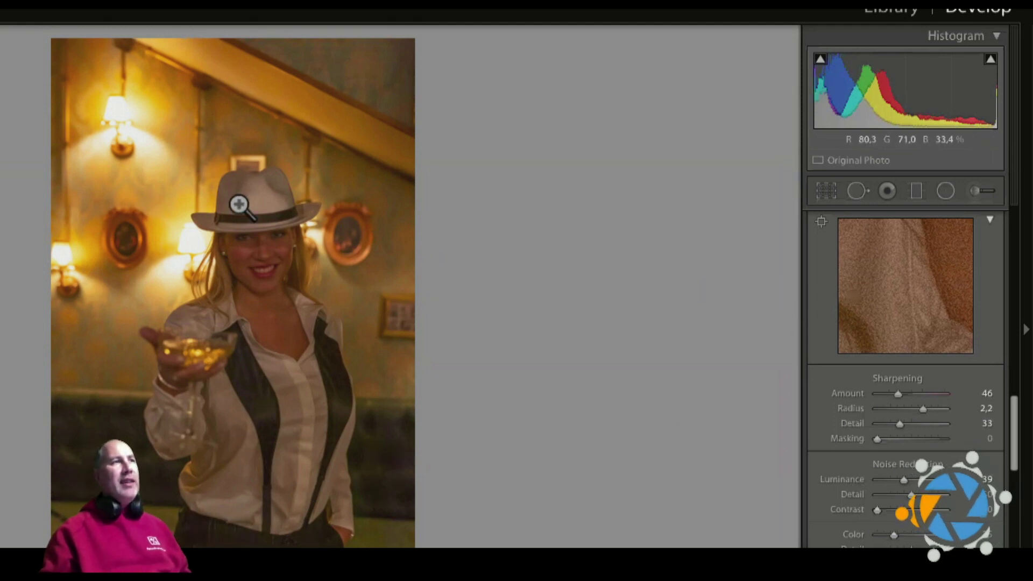
scroll(882, 452, "up", 10)
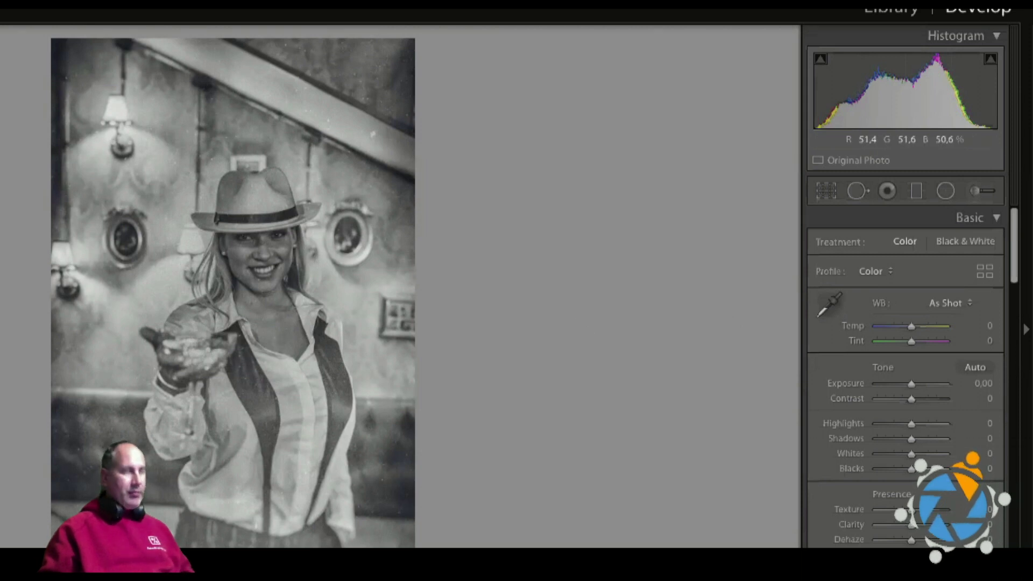
left_click(275, 349)
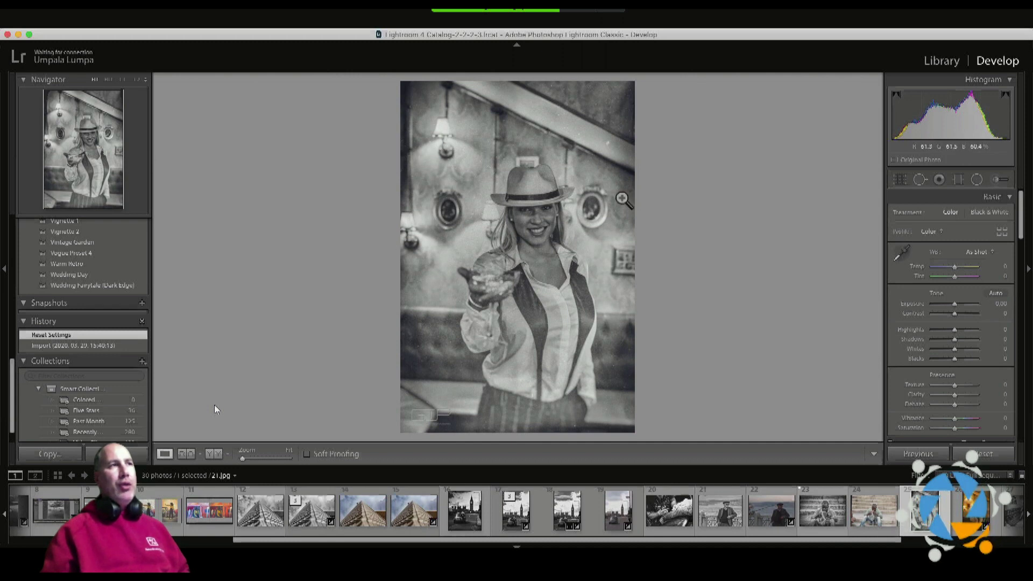
key("f")
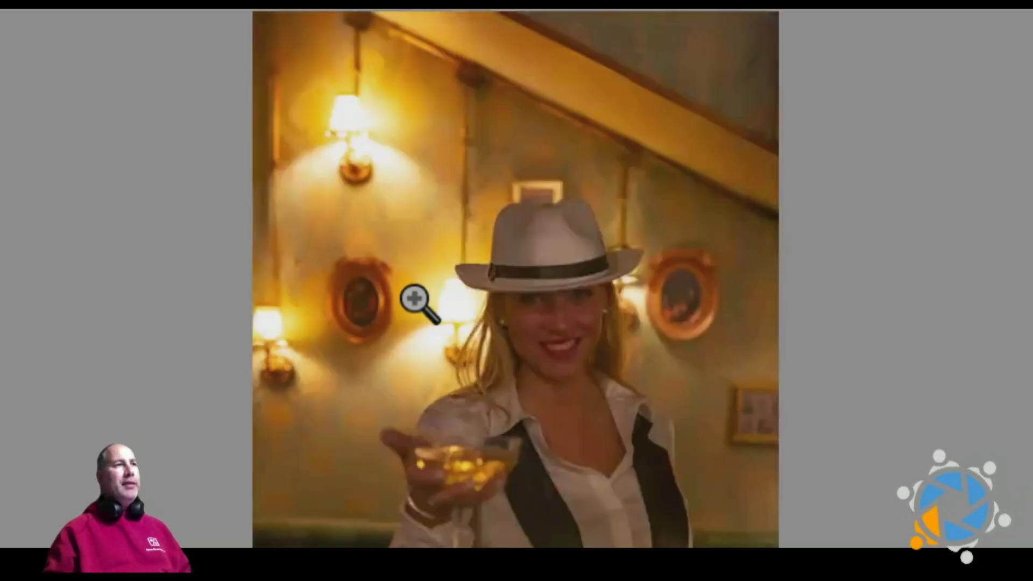
Send the color hat portrait to Analog Efex Pro 2 as a 16-bit sRGB TIFF copy with Lightroom adjustments at resolution 240.
right_click(414, 298)
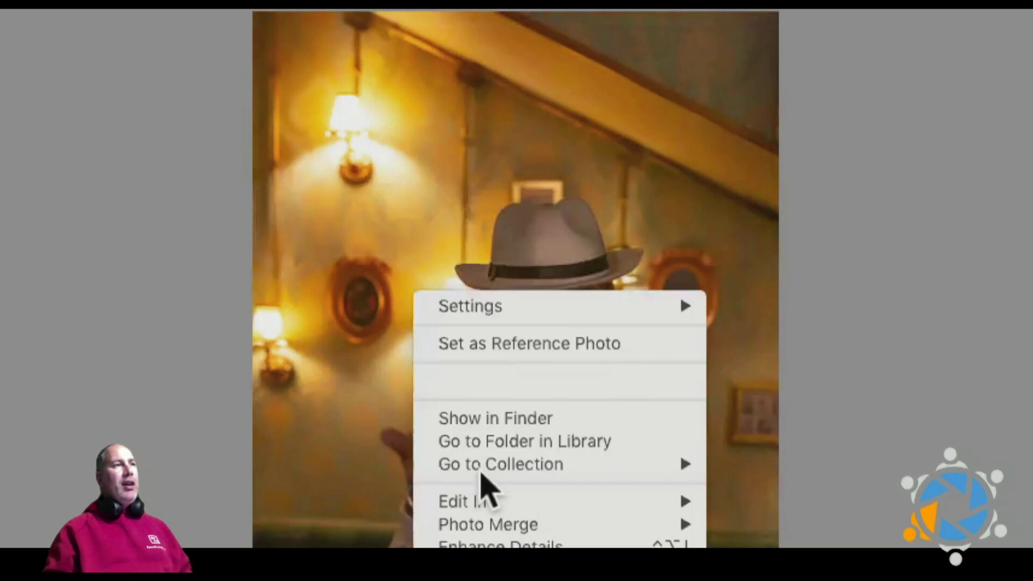
mouse_move(489, 500)
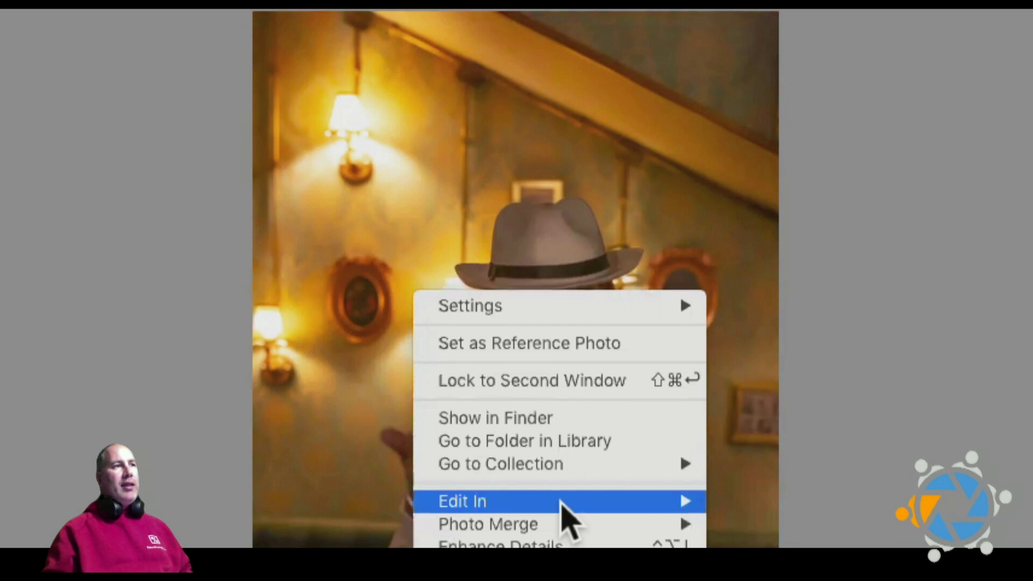
mouse_move(619, 496)
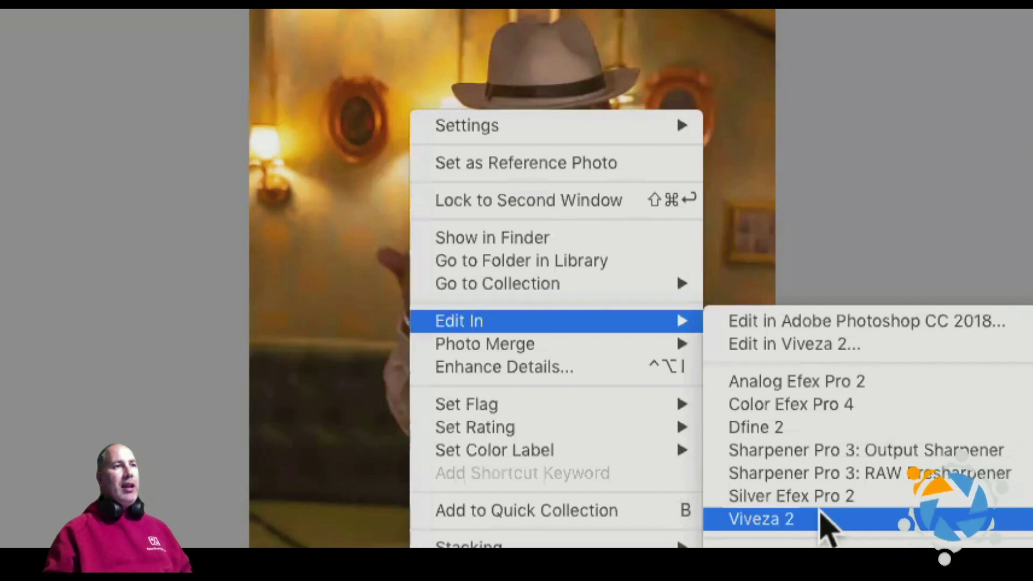
left_click(813, 383)
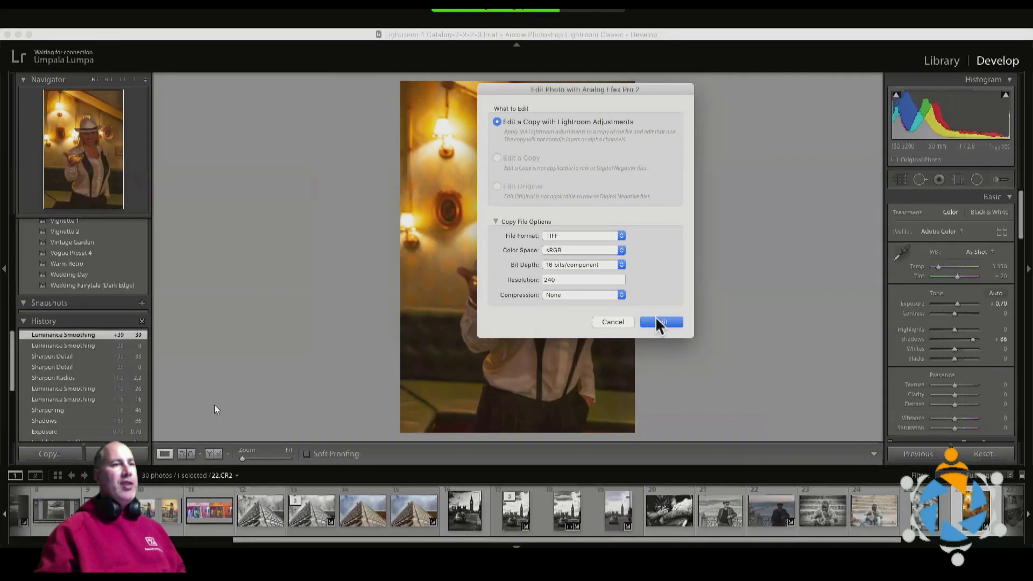
left_click(665, 324)
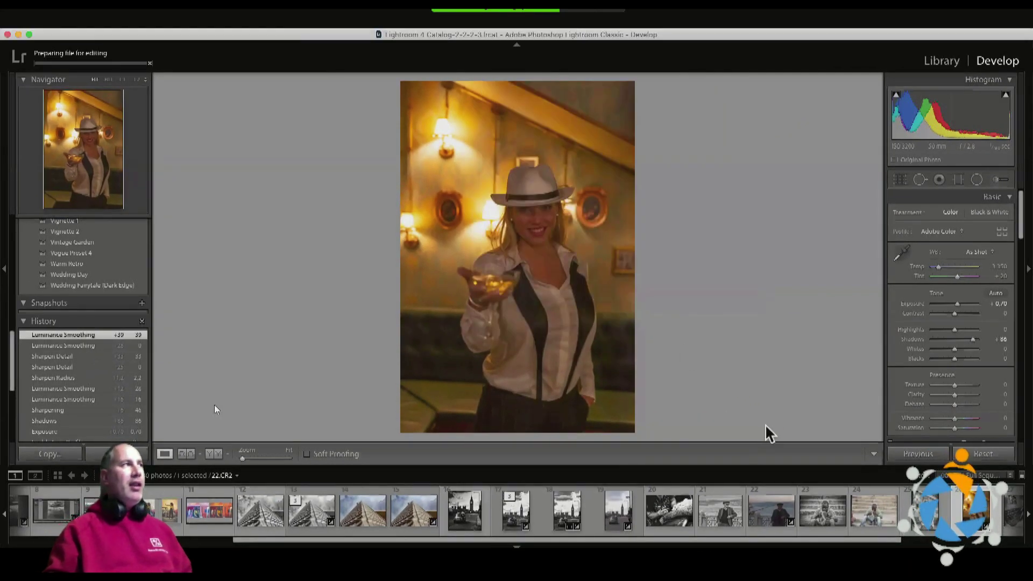
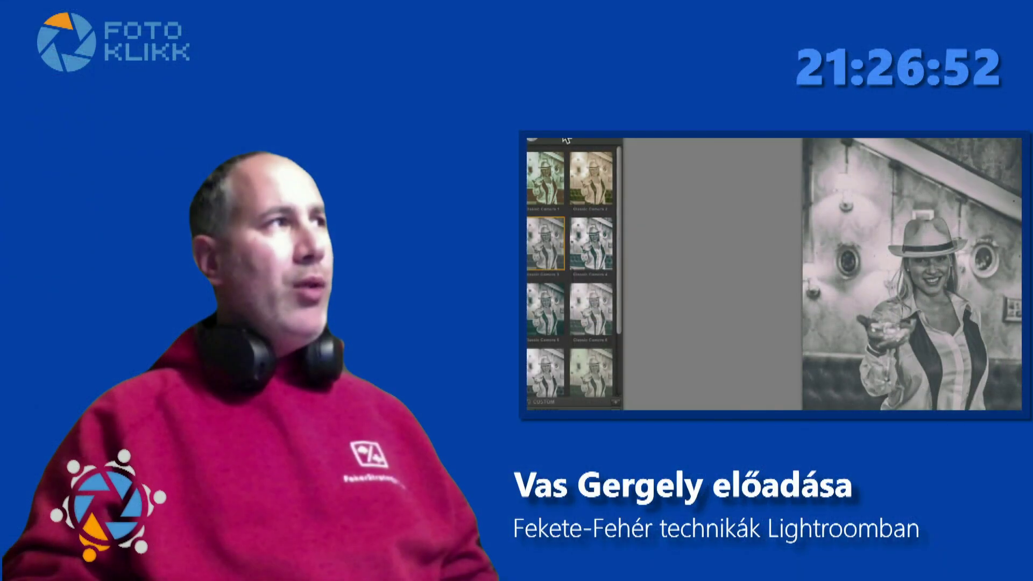
Switch the tool combination from Classic Camera to Wet Plate and apply the Wet Plate 1 preset.
left_click(574, 139)
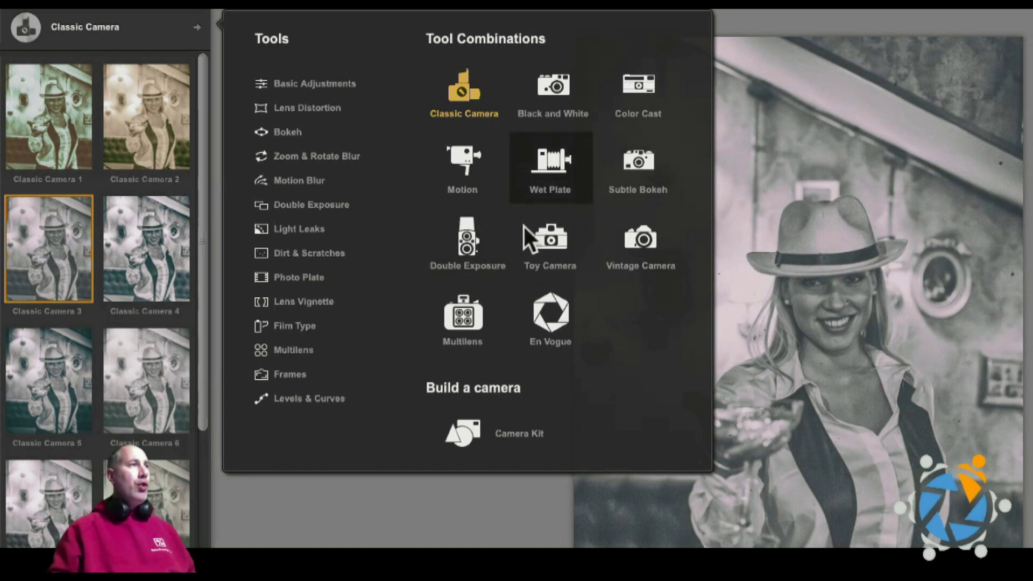
left_click(573, 174)
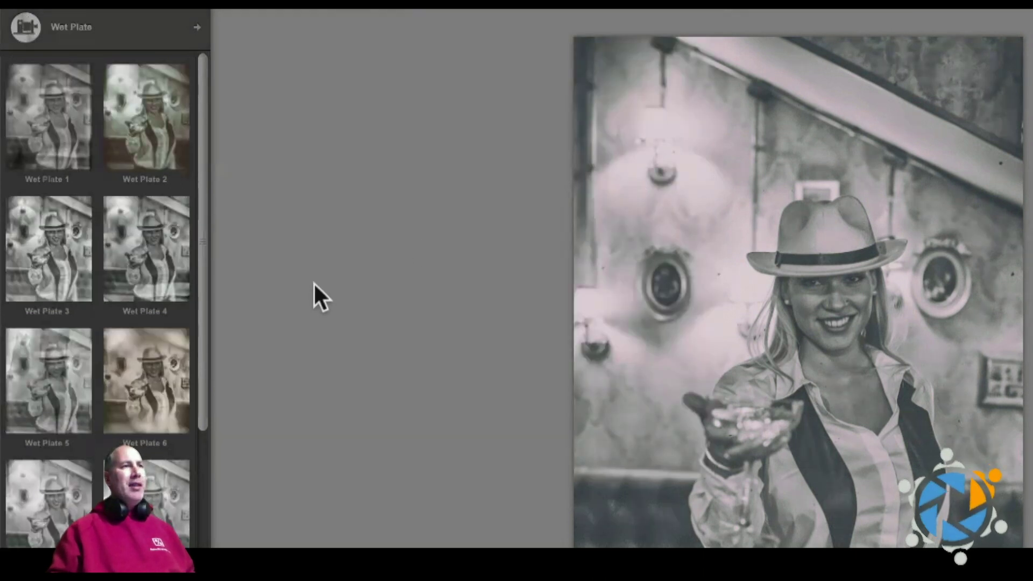
left_click(36, 140)
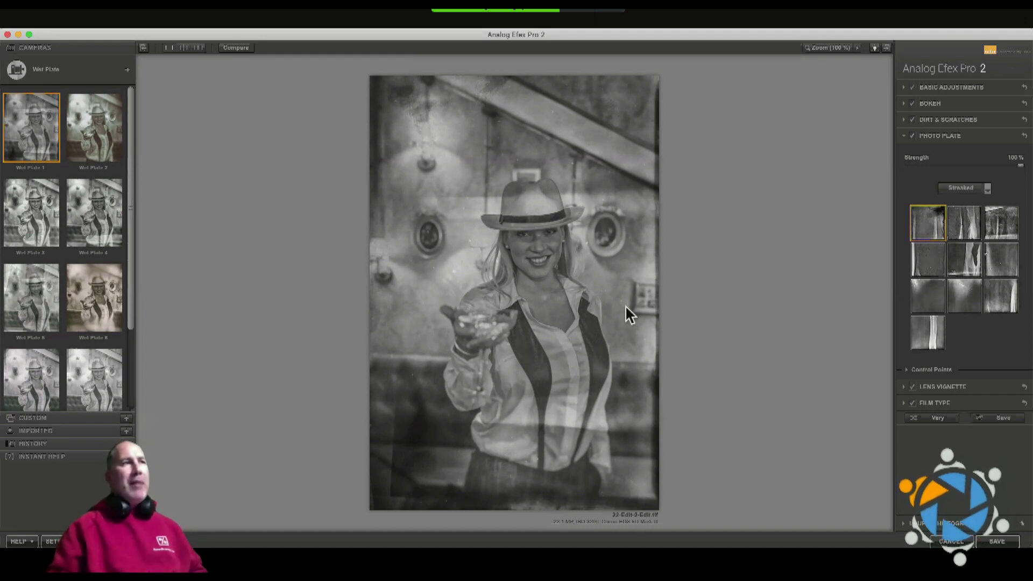
Change the Streaked photo plate to the middle texture in the second row and save the edited portrait back to Lightroom.
left_click(962, 226)
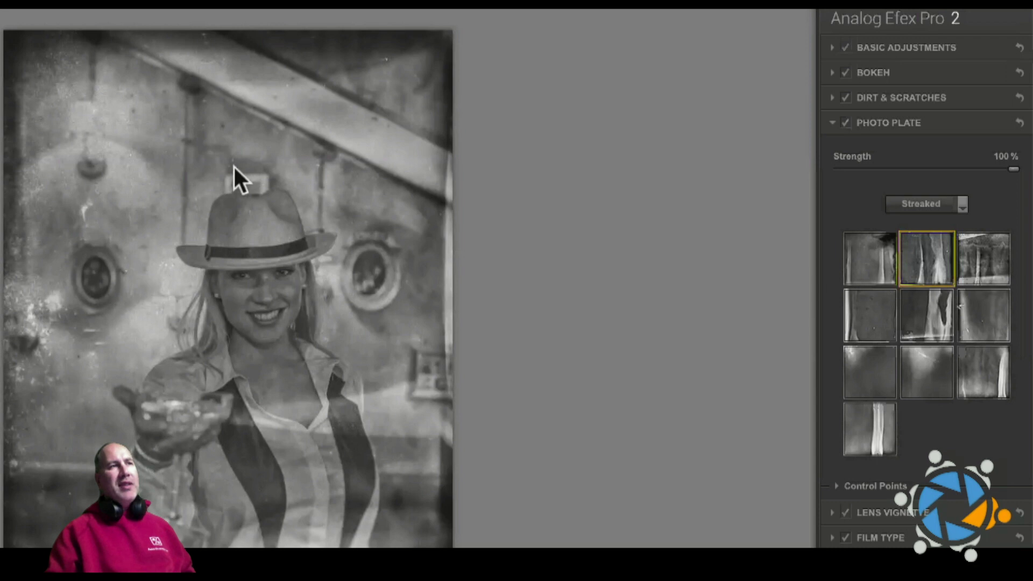
left_click(931, 306)
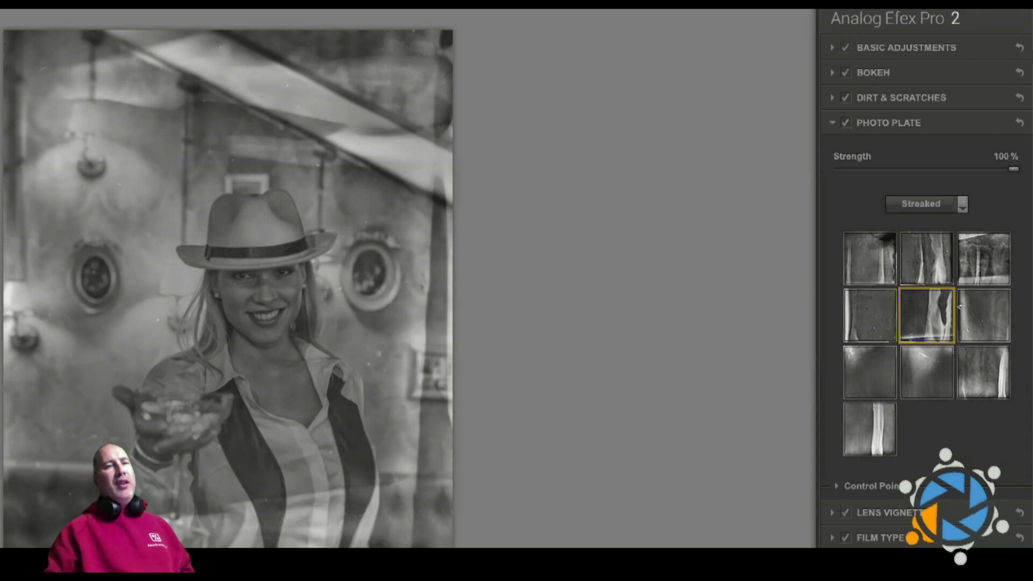
key("Return")
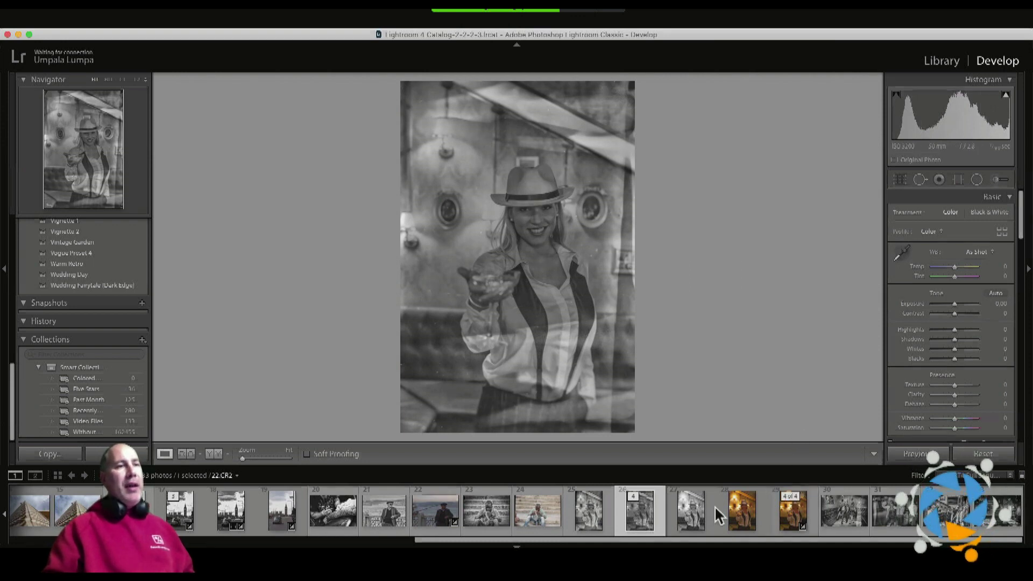
Examine the portrait's other black-and-white edit, and browse the antique-styled party and bar interior photos at large size.
left_click(691, 511)
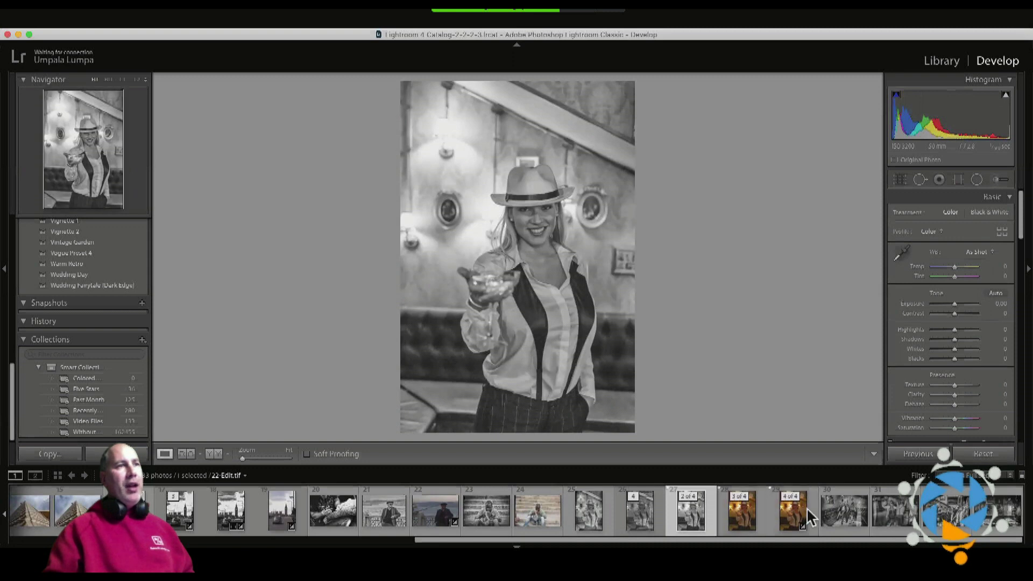
left_click(837, 516)
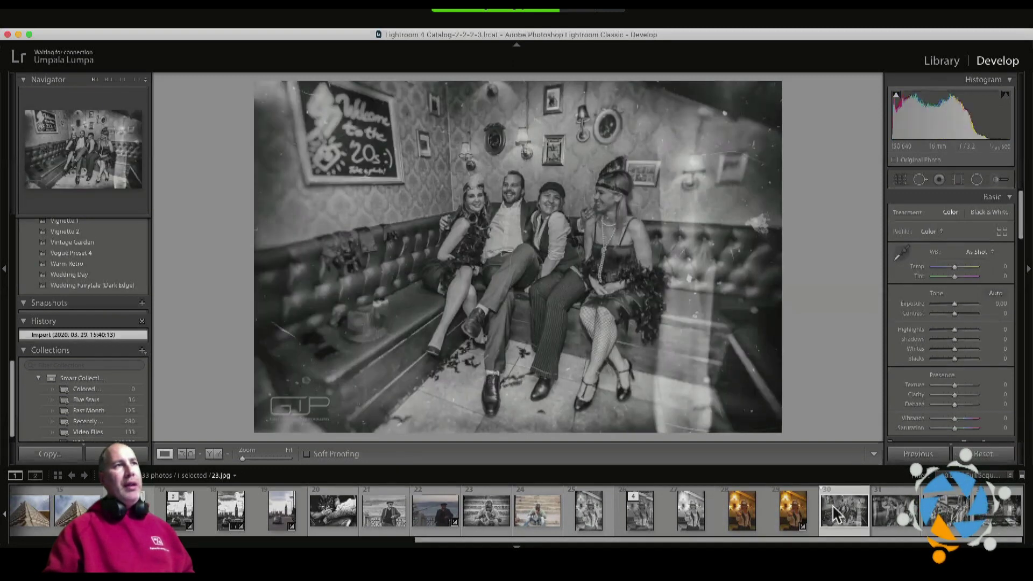
key("shift+f")
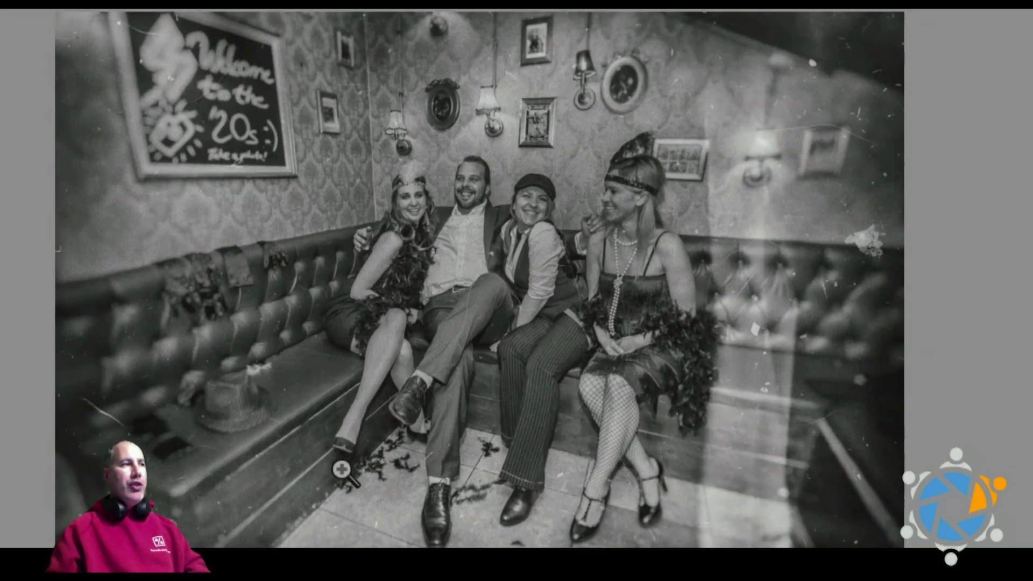
key("Right")
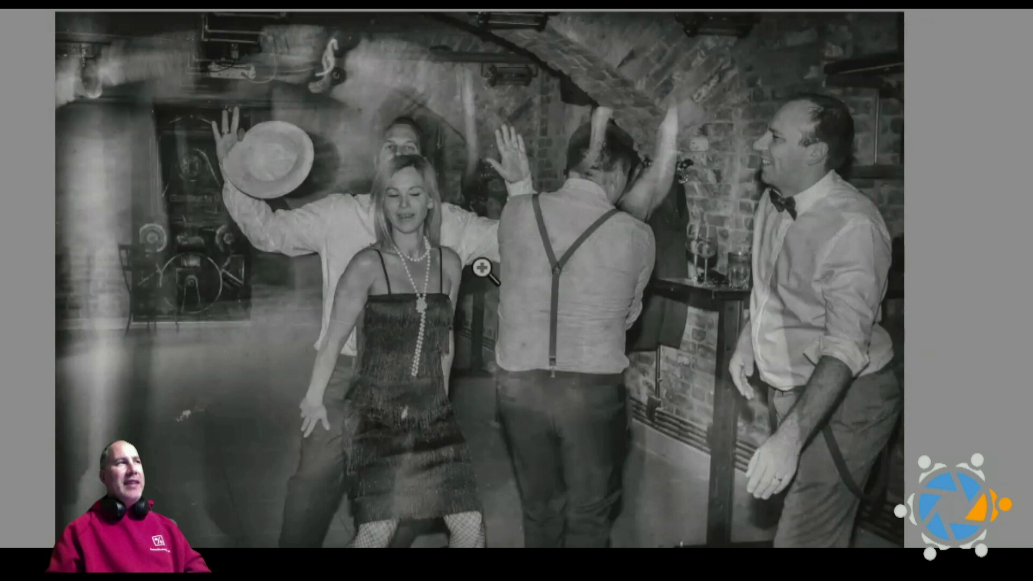
key("Right")
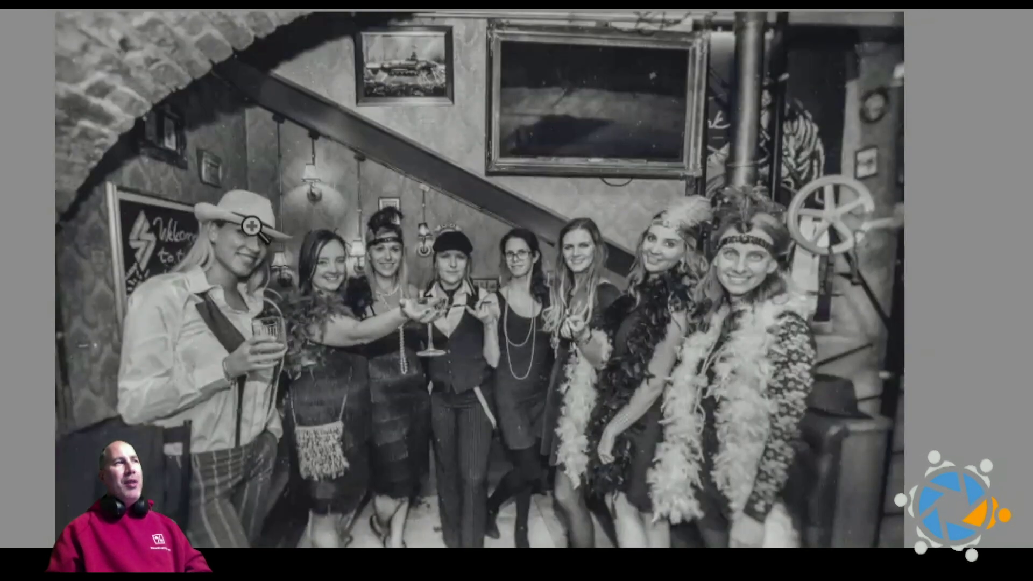
key("Right")
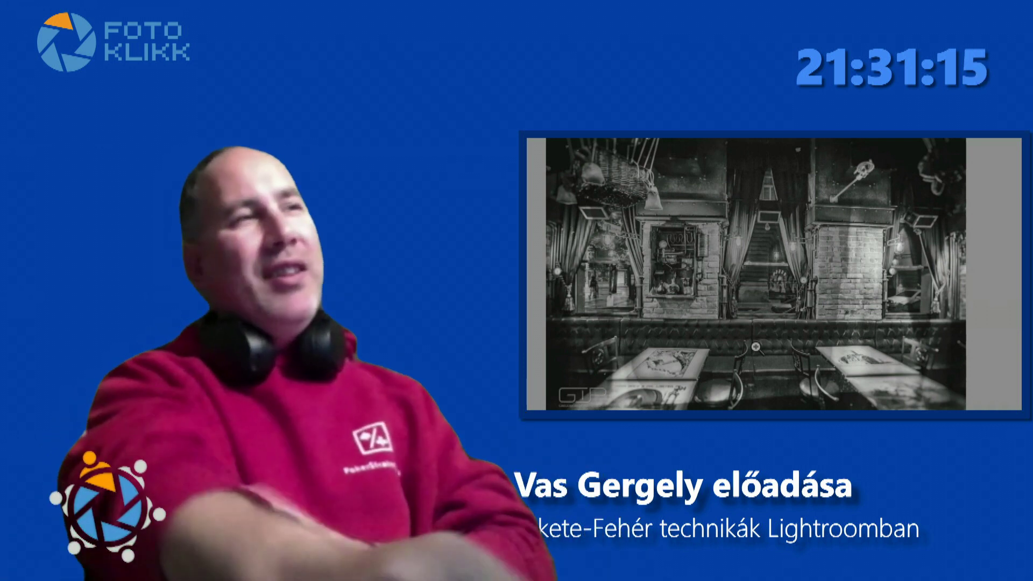
key("f")
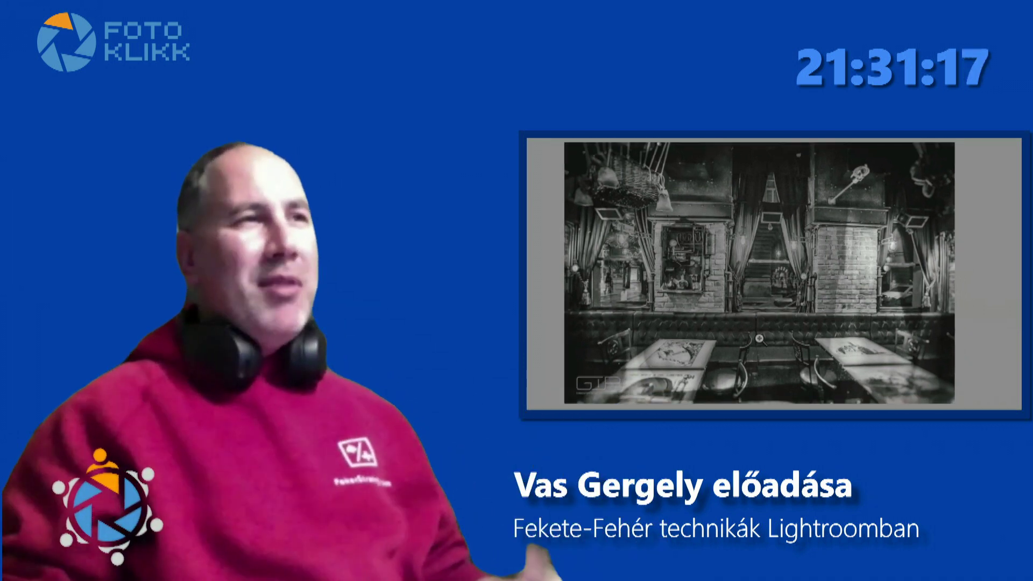